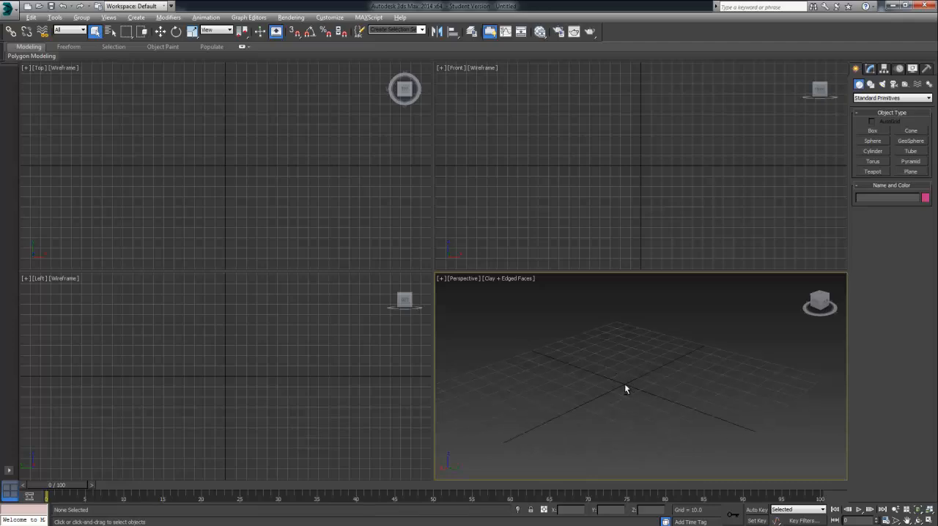
# Step: Create a plane primitive about 119 long and 265 wide in the Top viewport and frame it in the Perspective viewport
pyautogui.moveTo(625, 383)
pyautogui.keyDown('alt'); pyautogui.mouseDown(button='middle')
pyautogui.moveTo(619, 399)
pyautogui.moveTo(621, 389)
pyautogui.mouseUp(button='middle'); pyautogui.keyUp('alt')
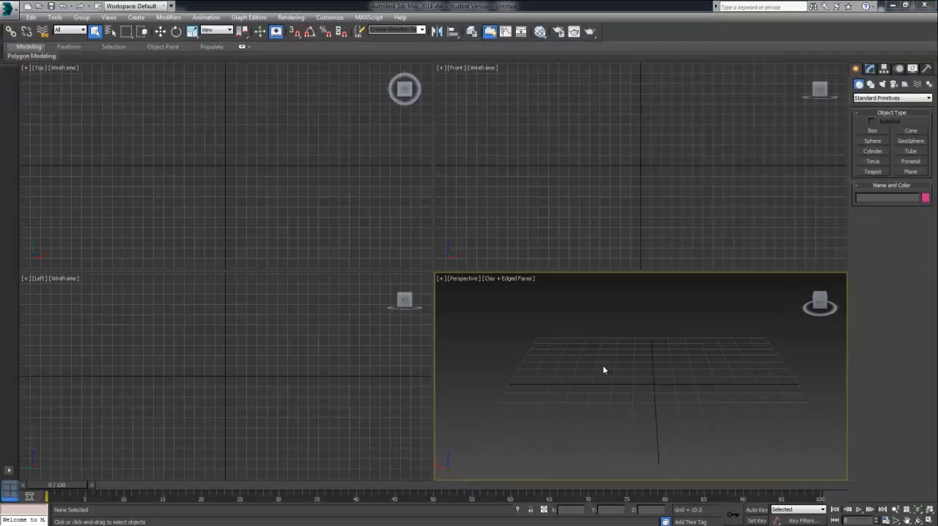
pyautogui.moveTo(643, 362)
pyautogui.mouseDown(button='middle')
pyautogui.moveTo(626, 379)
pyautogui.moveTo(637, 362)
pyautogui.moveTo(644, 373)
pyautogui.mouseUp(button='middle')
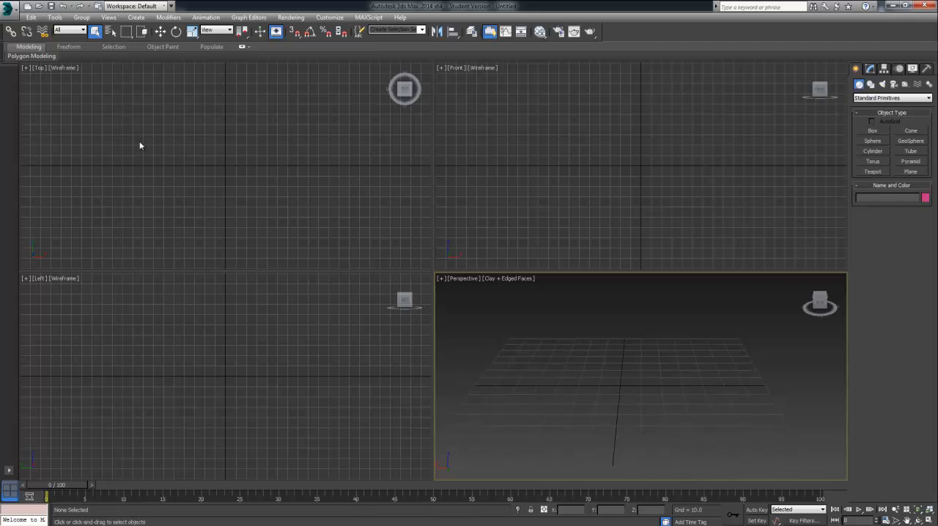
pyautogui.click(912, 171)
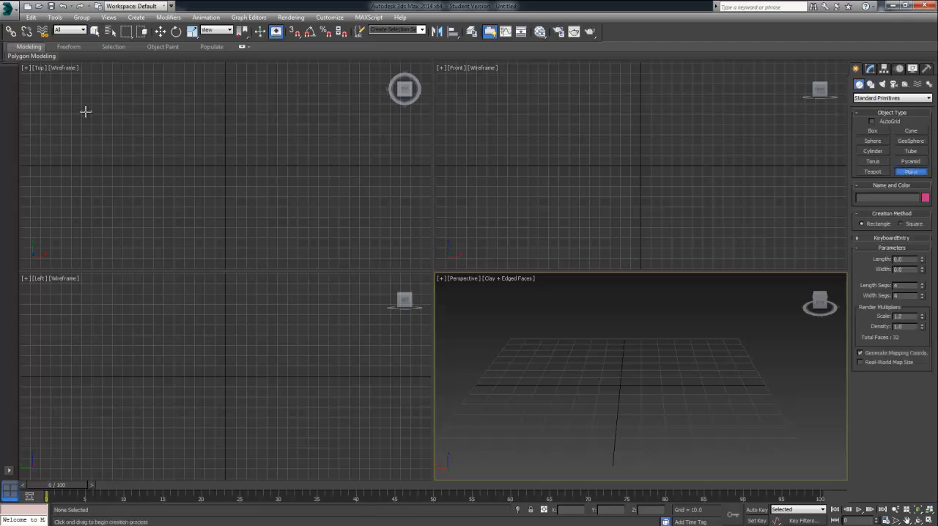
pyautogui.moveTo(86, 111); pyautogui.dragTo(358, 235)
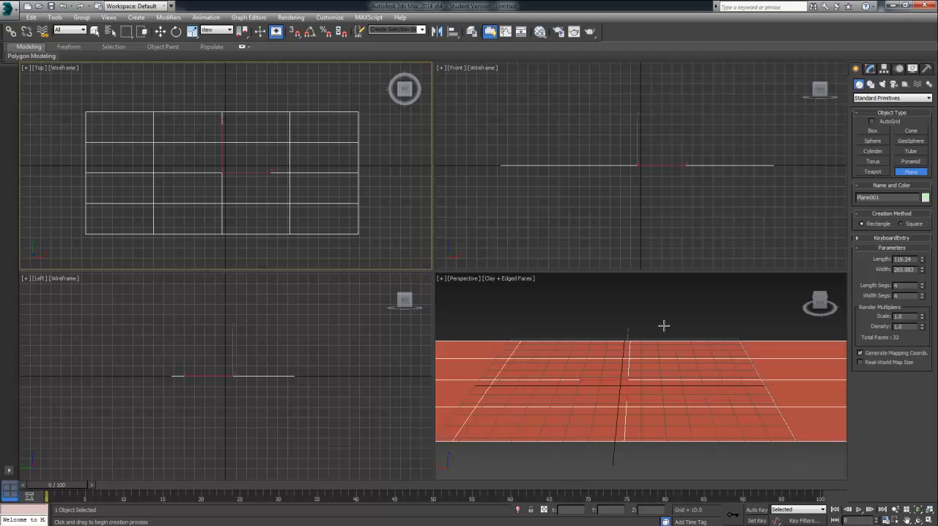
pyautogui.click(612, 312)
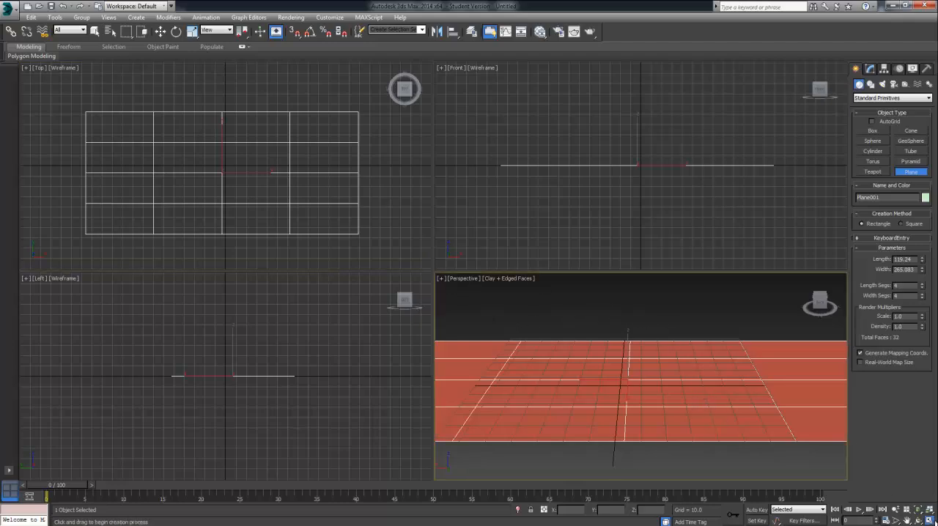
pyautogui.hotkey('alt', 'w')
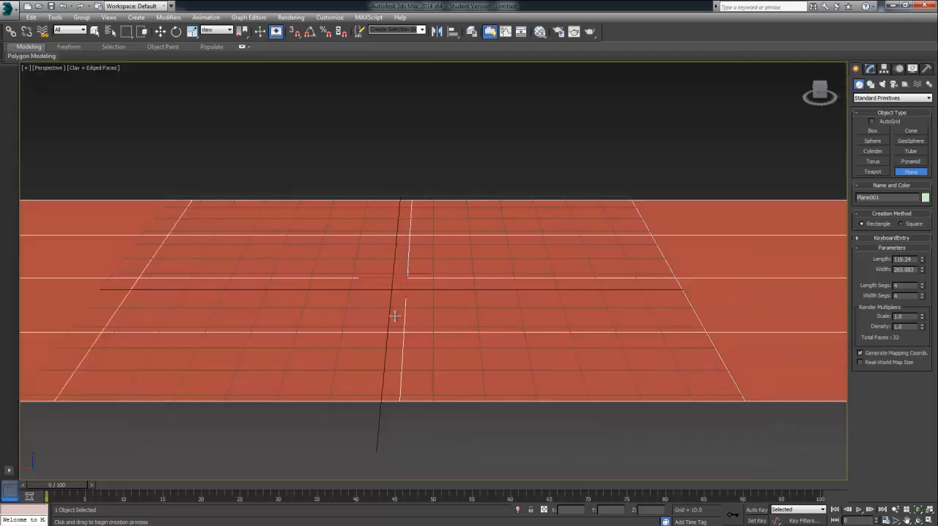
pyautogui.moveTo(395, 316); pyautogui.dragTo(440, 338, button='middle')
pyautogui.scroll(-2, 478, 323)
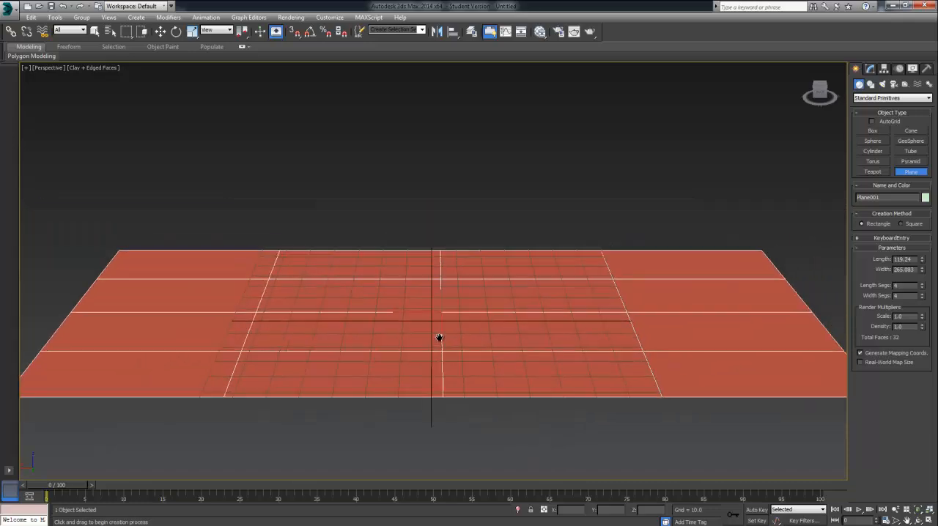
pyautogui.scroll(-2, 444, 324)
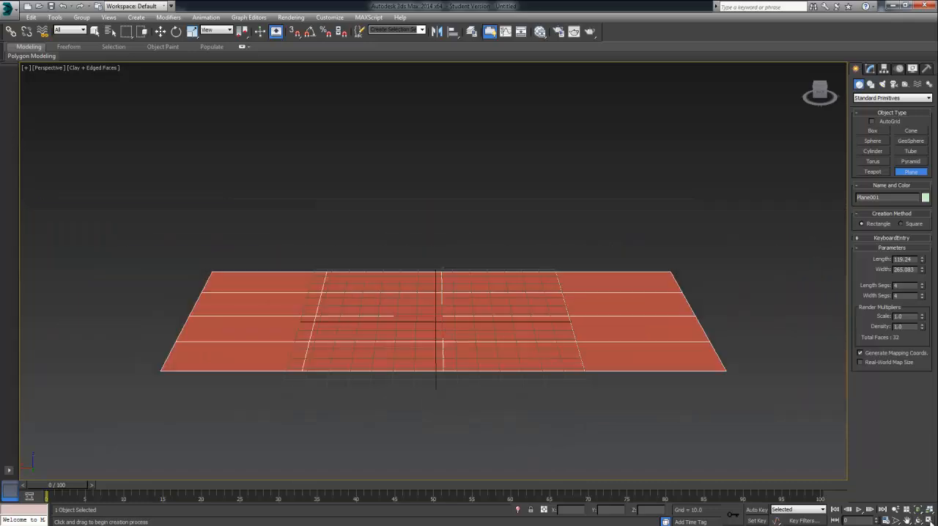
pyautogui.hotkey('alt', 'w')
pyautogui.moveTo(571, 391); pyautogui.dragTo(566, 372)
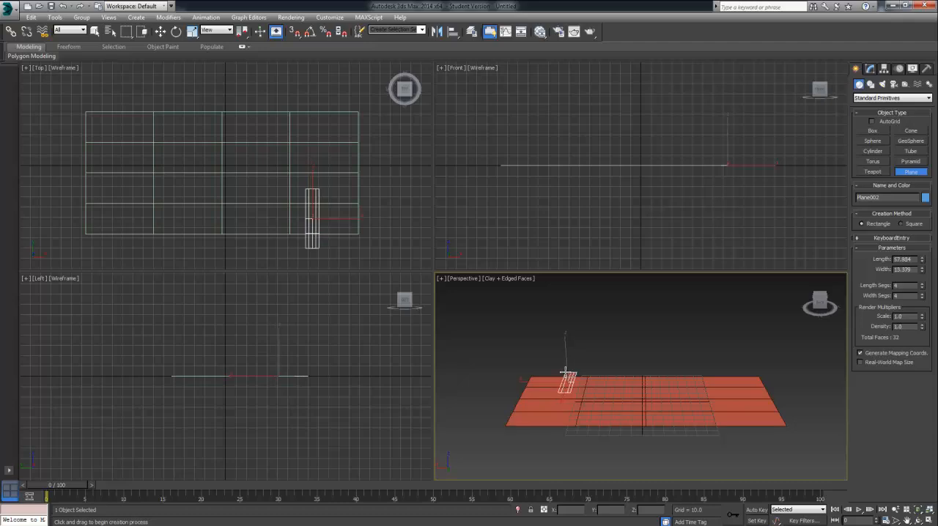
pyautogui.hotkey('ctrl', 'z')
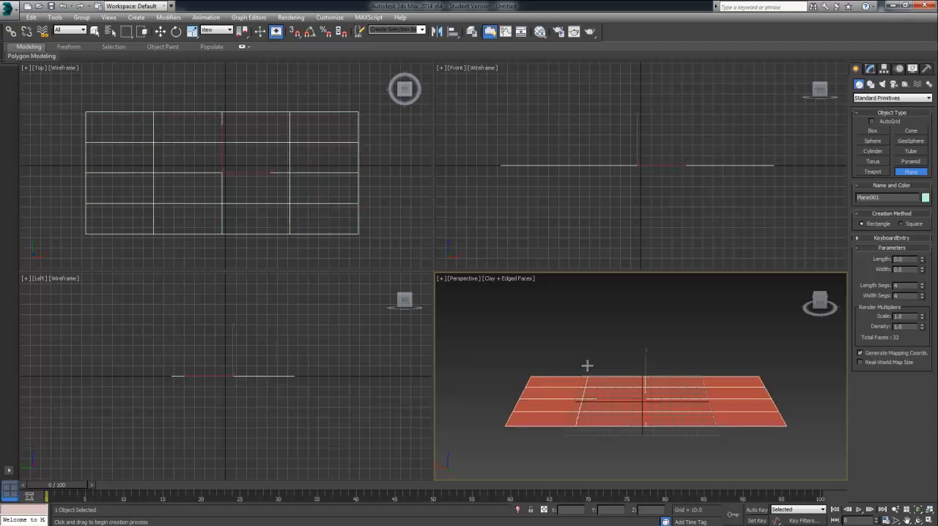
pyautogui.click(159, 33)
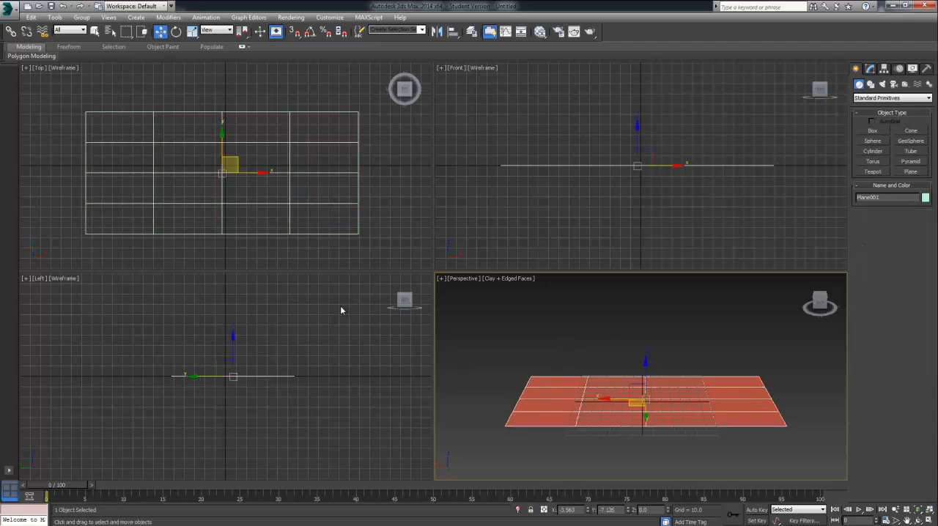
pyautogui.moveTo(577, 401); pyautogui.dragTo(562, 384)
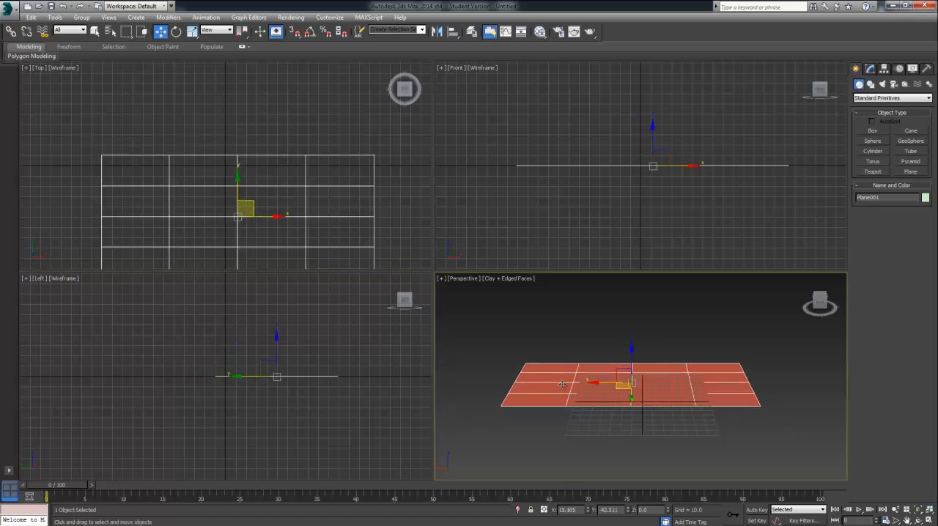
pyautogui.hotkey('ctrl', 'z')
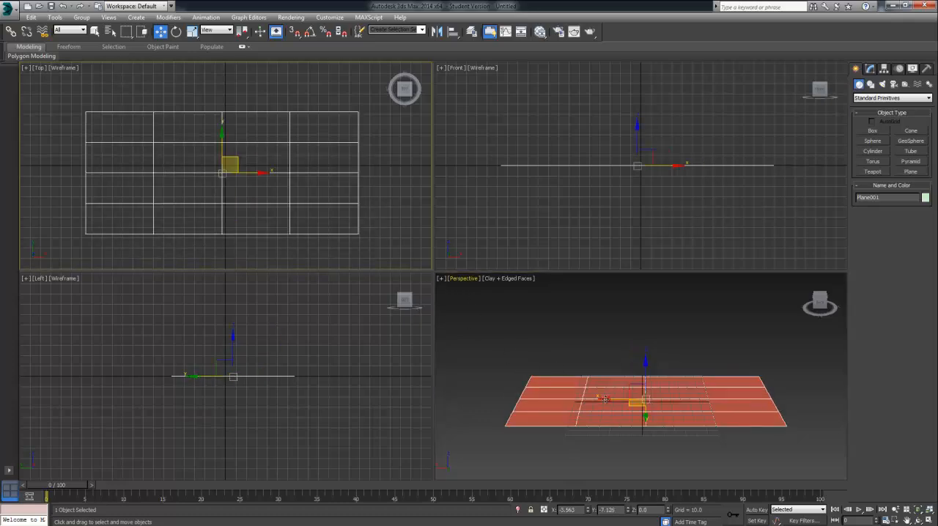
pyautogui.rightClick(638, 431)
pyautogui.rightClick(566, 396)
pyautogui.click(562, 429)
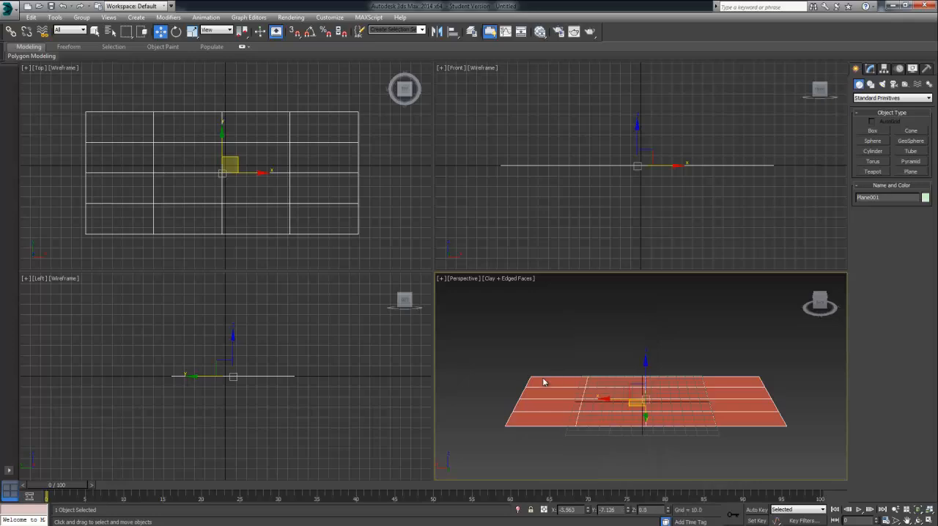
pyautogui.rightClick(545, 375)
pyautogui.click(512, 355)
pyautogui.rightClick(535, 385)
pyautogui.click(526, 415)
pyautogui.rightClick(552, 404)
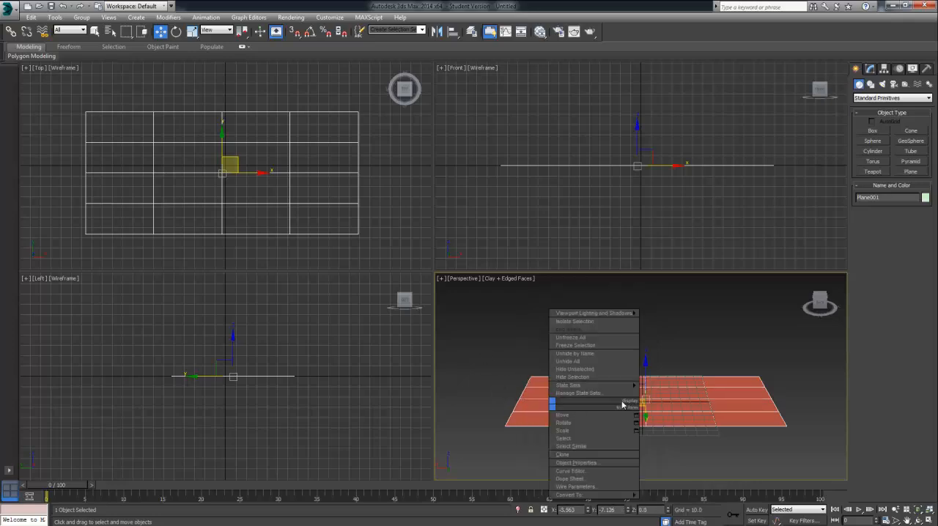
pyautogui.moveTo(632, 313)
pyautogui.click(705, 312)
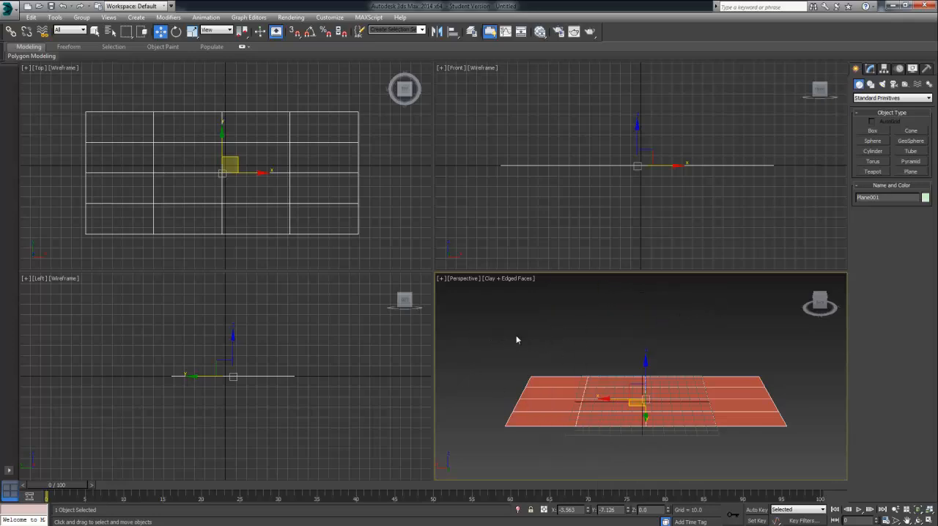
# Step: Maximize the Perspective viewport and hide its grid
pyautogui.click(929, 520)
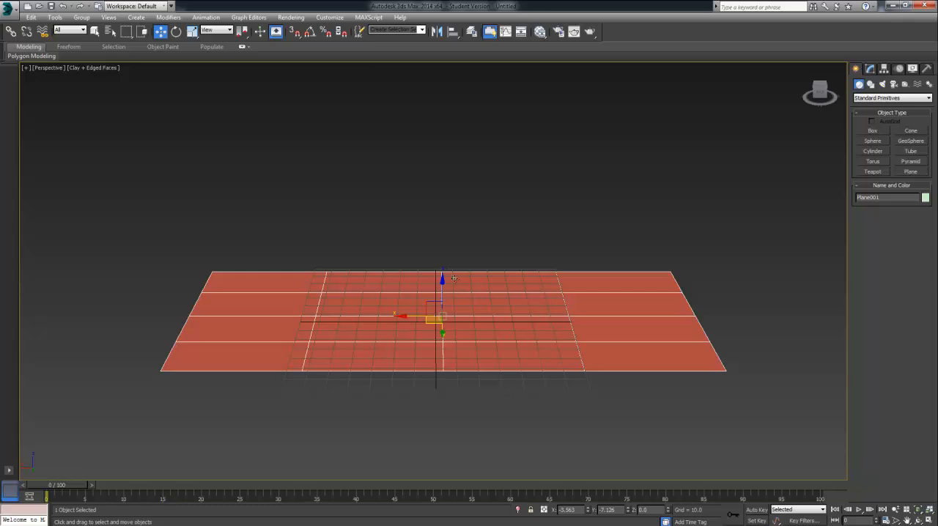
pyautogui.press('g')
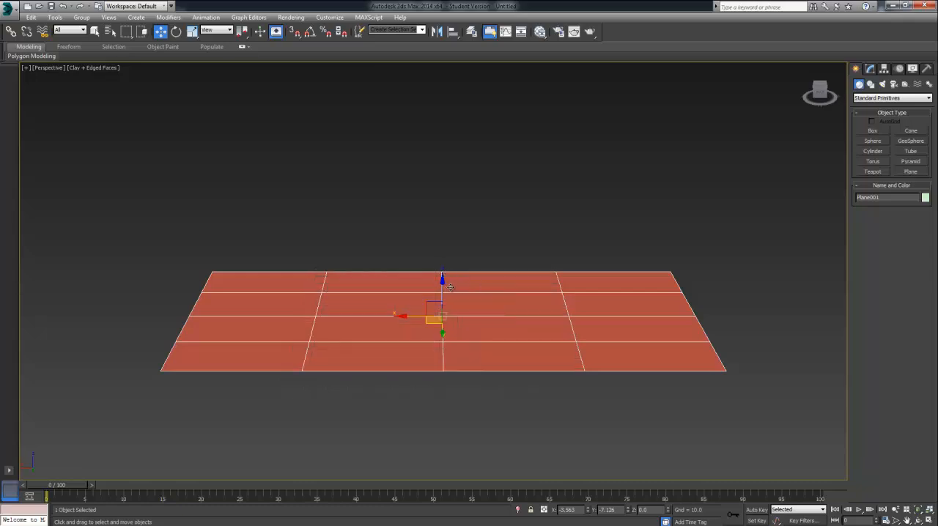
# Step: Resize the plane to a length of about 114.6 and a width of about 185.6
pyautogui.click(872, 69)
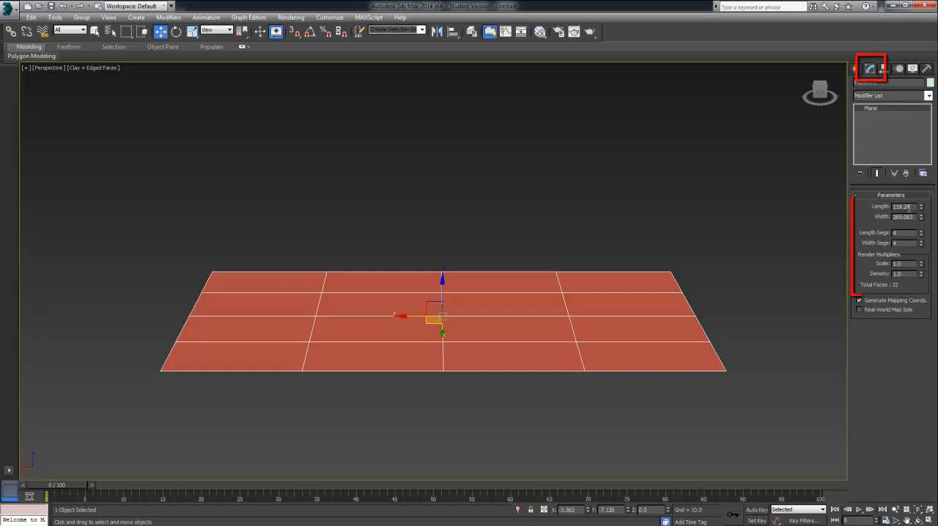
pyautogui.moveTo(922, 208)
pyautogui.mouseDown()
pyautogui.moveTo(921, 218)
pyautogui.moveTo(921, 209)
pyautogui.mouseUp()
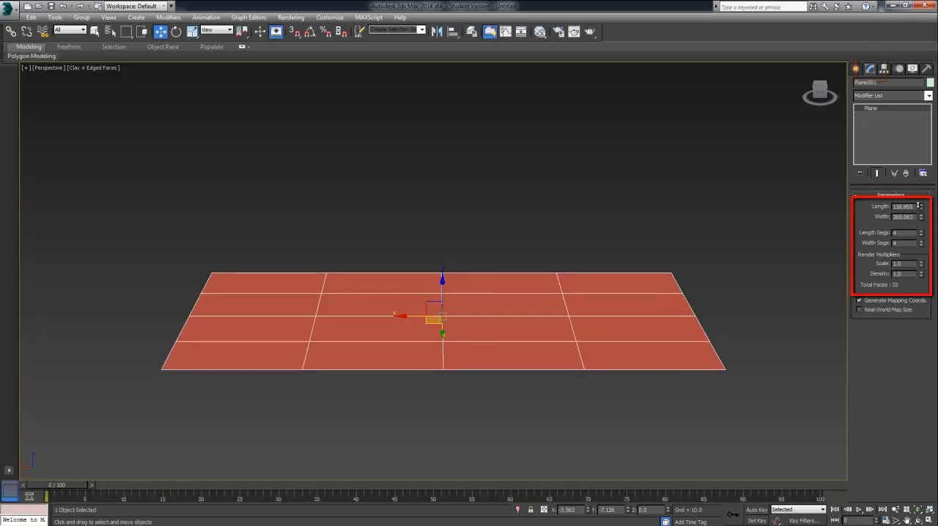
pyautogui.keyDown('alt'); pyautogui.moveTo(592, 186); pyautogui.dragTo(527, 171, button='middle'); pyautogui.keyUp('alt')
pyautogui.moveTo(921, 217); pyautogui.dragTo(922, 251)
pyautogui.keyDown('alt'); pyautogui.moveTo(818, 261); pyautogui.dragTo(694, 241, button='middle'); pyautogui.keyUp('alt')
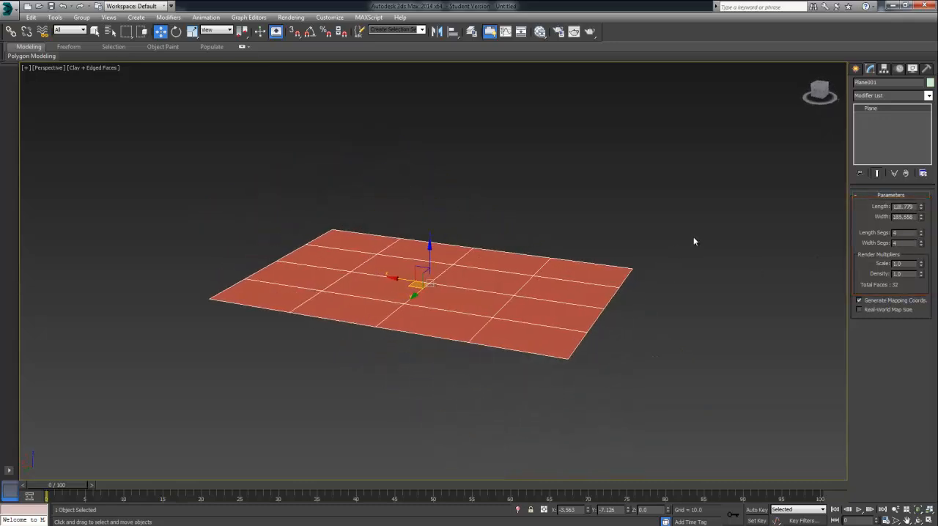
pyautogui.press('t')
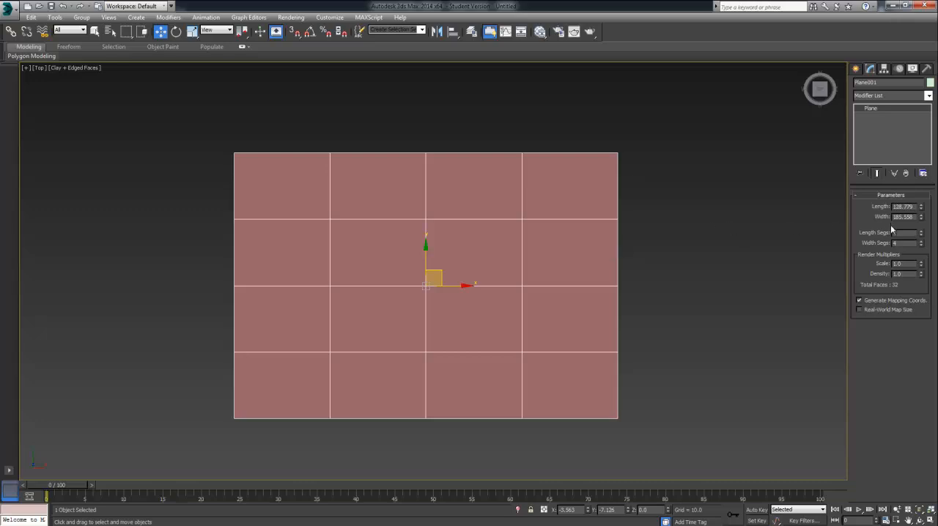
pyautogui.moveTo(922, 210); pyautogui.dragTo(922, 220)
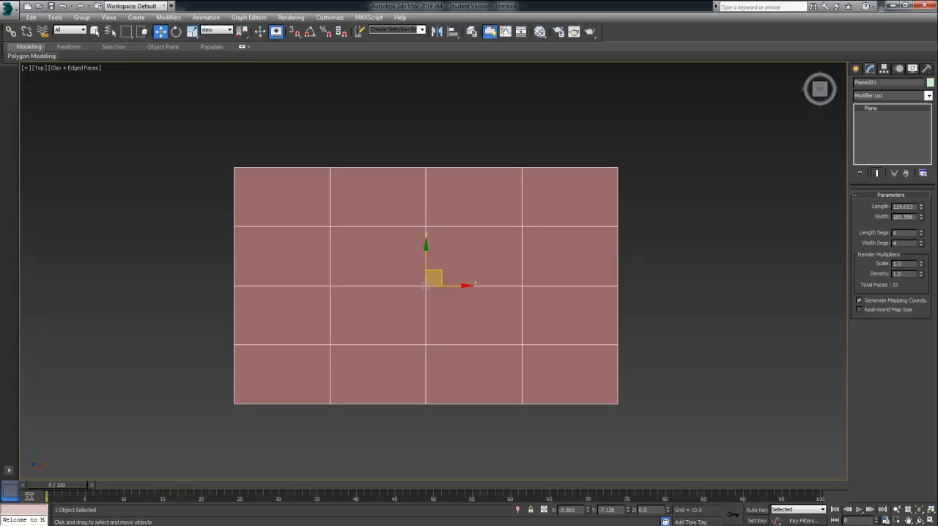
# Step: Toggle the four-viewport layout and inspect the plane in alternating Top and Perspective views
pyautogui.click(931, 511)
pyautogui.click(930, 519)
pyautogui.click(930, 519)
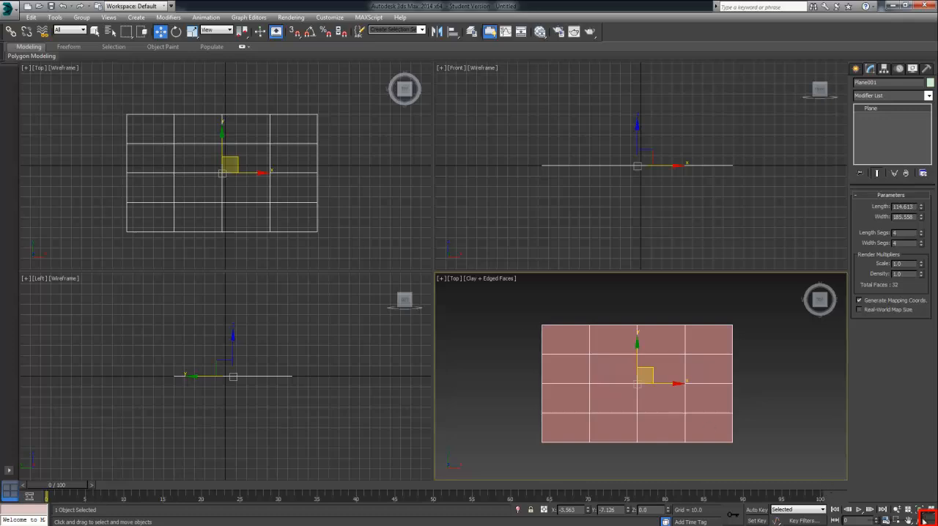
pyautogui.click(929, 519)
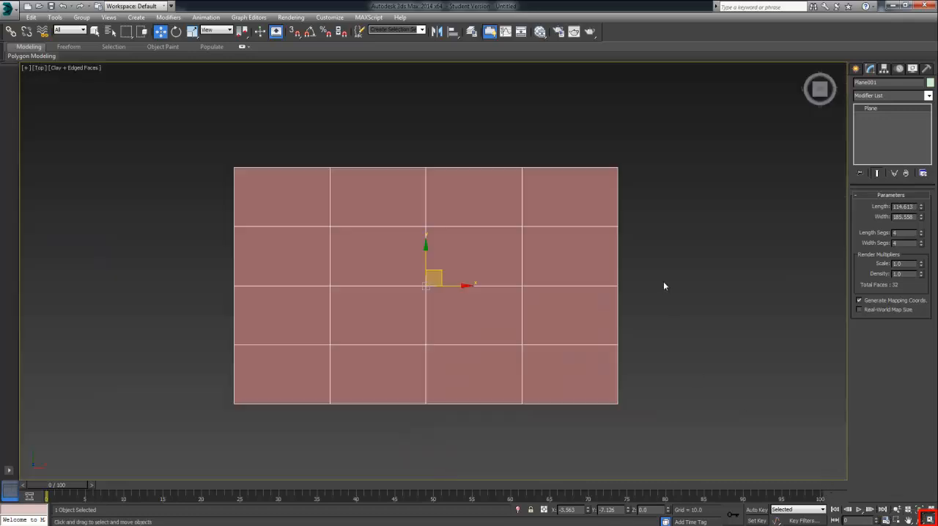
pyautogui.press('p')
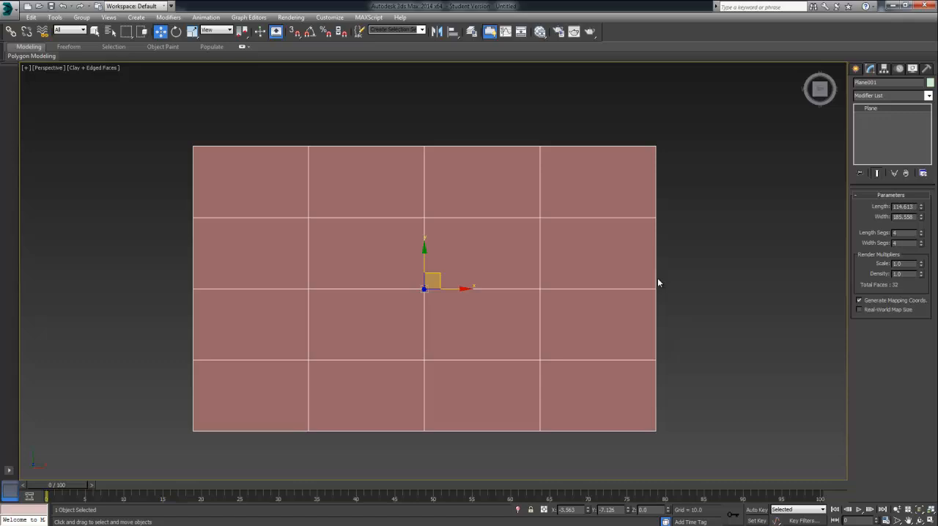
pyautogui.keyDown('alt'); pyautogui.moveTo(658, 283); pyautogui.dragTo(635, 218, button='middle'); pyautogui.keyUp('alt')
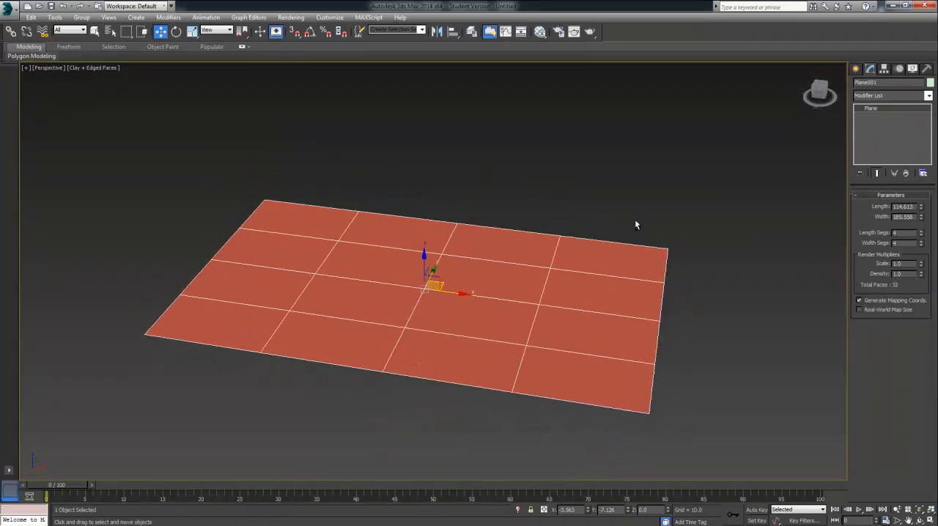
pyautogui.press('t')
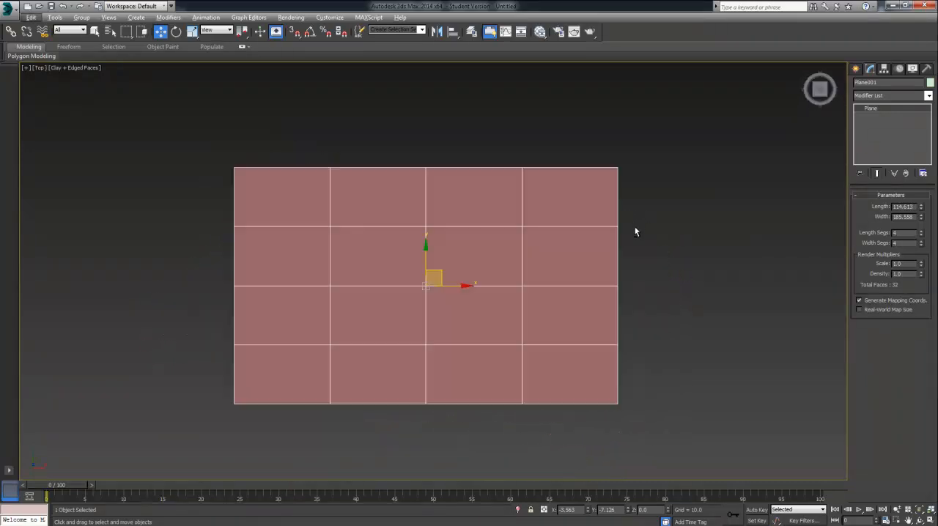
pyautogui.press('p')
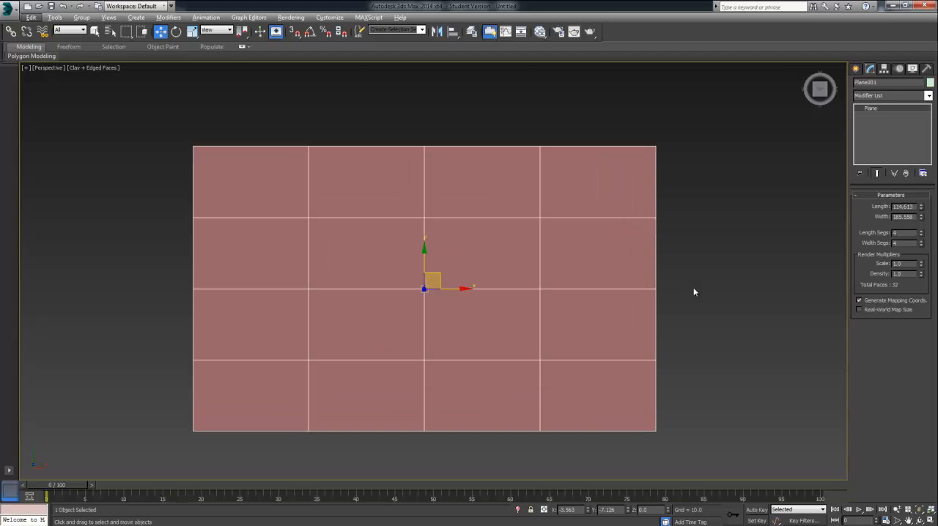
pyautogui.keyDown('alt'); pyautogui.moveTo(693, 292); pyautogui.dragTo(731, 308, button='middle'); pyautogui.keyUp('alt')
pyautogui.moveTo(727, 272)
pyautogui.keyDown('alt'); pyautogui.mouseDown(button='middle')
pyautogui.moveTo(794, 206)
pyautogui.moveTo(821, 235)
pyautogui.moveTo(811, 250)
pyautogui.moveTo(718, 260)
pyautogui.moveTo(727, 283)
pyautogui.mouseUp(button='middle'); pyautogui.keyUp('alt')
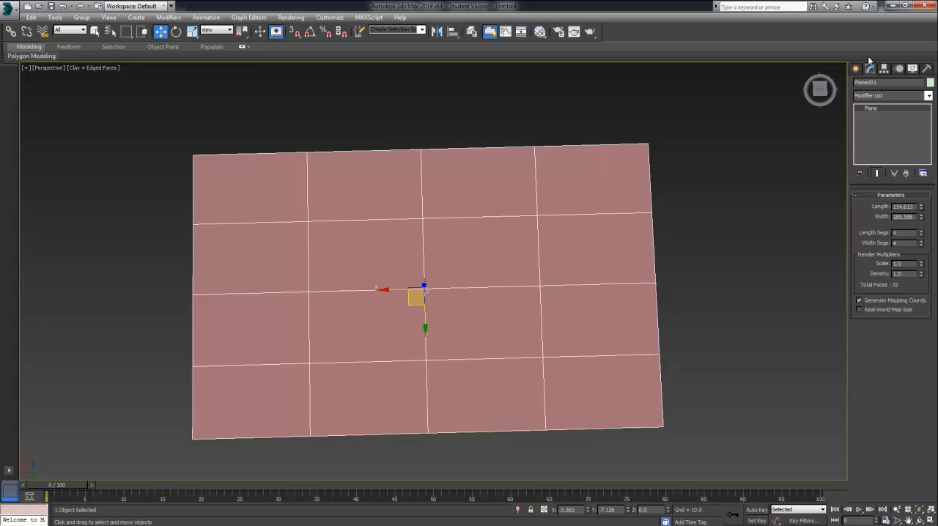
# Step: Set the plane's length segments and width segments to 1 each
pyautogui.moveTo(922, 235); pyautogui.dragTo(923, 255)
pyautogui.rightClick(923, 252)
pyautogui.rightClick(922, 245)
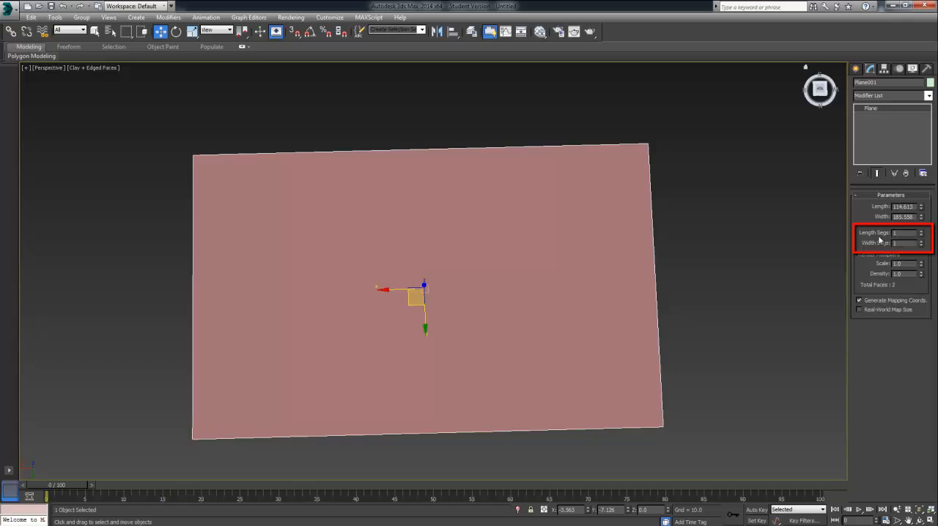
# Step: Convert the single-segment plane to an Editable Poly
pyautogui.keyDown('alt'); pyautogui.moveTo(682, 314); pyautogui.dragTo(681, 286, button='middle'); pyautogui.keyUp('alt')
pyautogui.rightClick(438, 266)
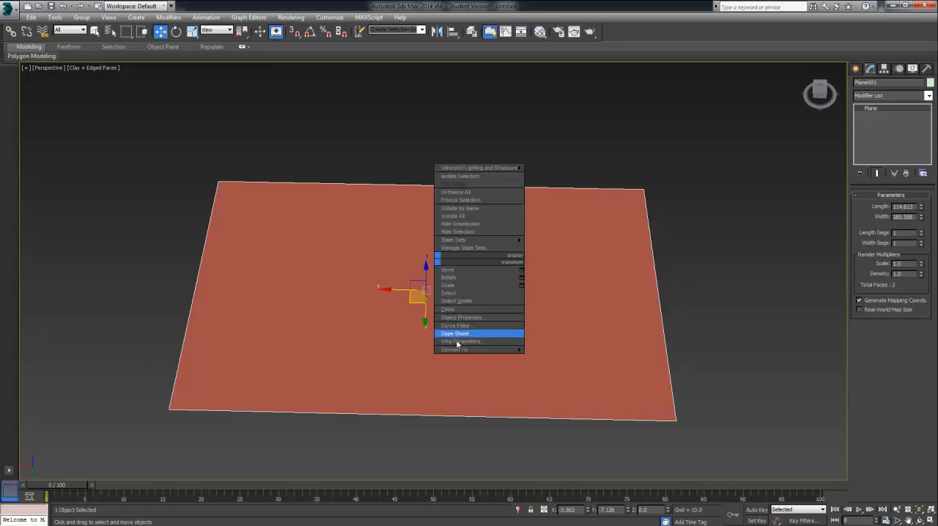
pyautogui.moveTo(459, 350)
pyautogui.click(551, 357)
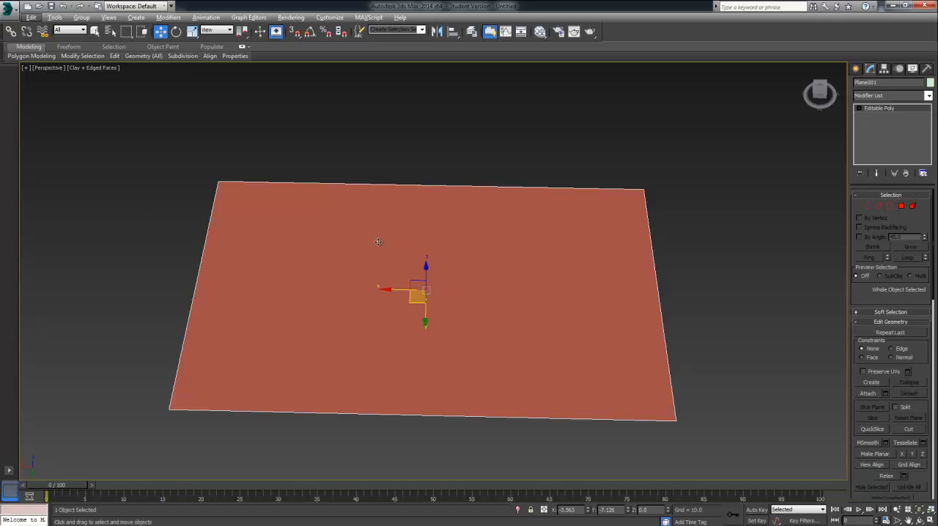
pyautogui.rightClick(450, 259)
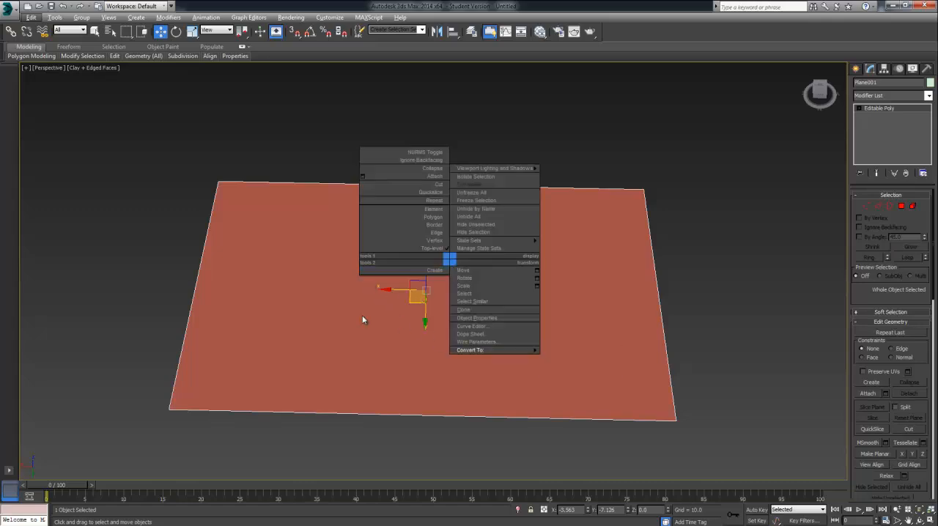
pyautogui.click(268, 134)
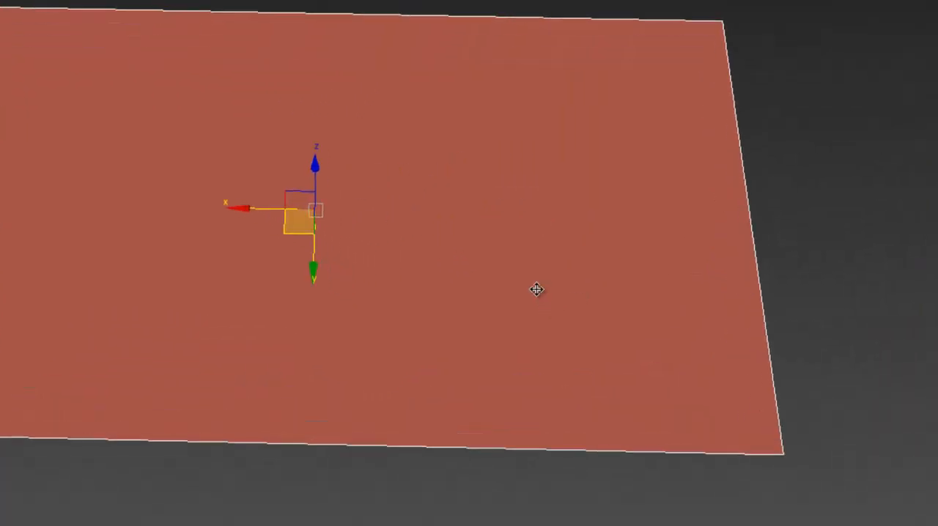
# Step: Convert the plane to an Editable Poly and select its single face at Polygon level
pyautogui.rightClick(482, 314)
pyautogui.moveTo(546, 405)
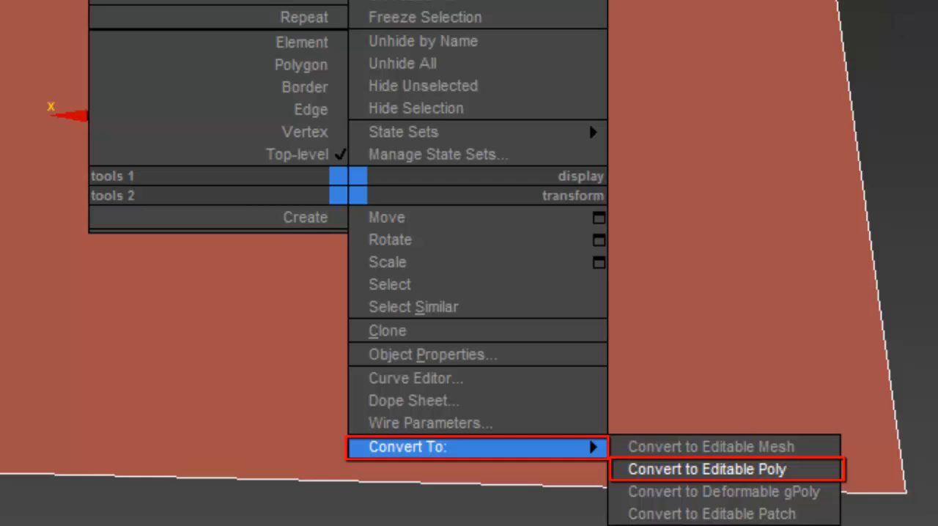
pyautogui.click(707, 470)
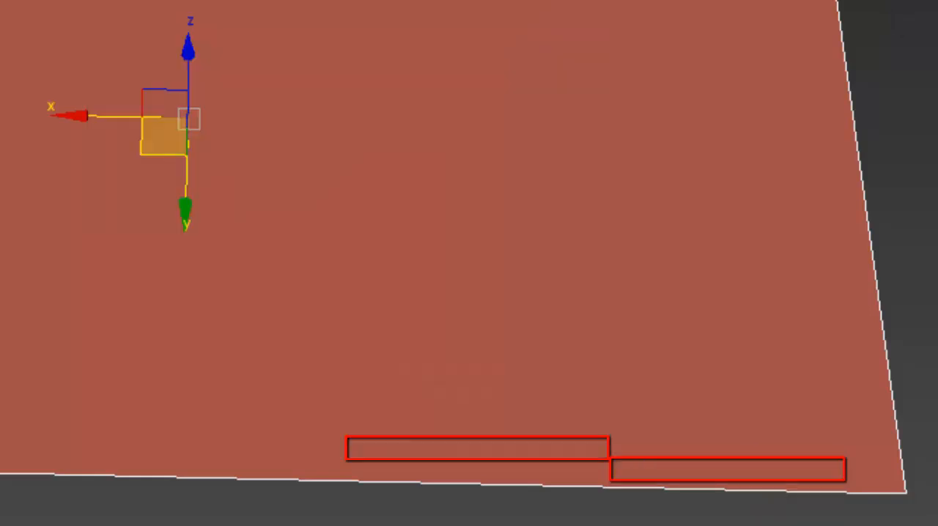
pyautogui.click(904, 207)
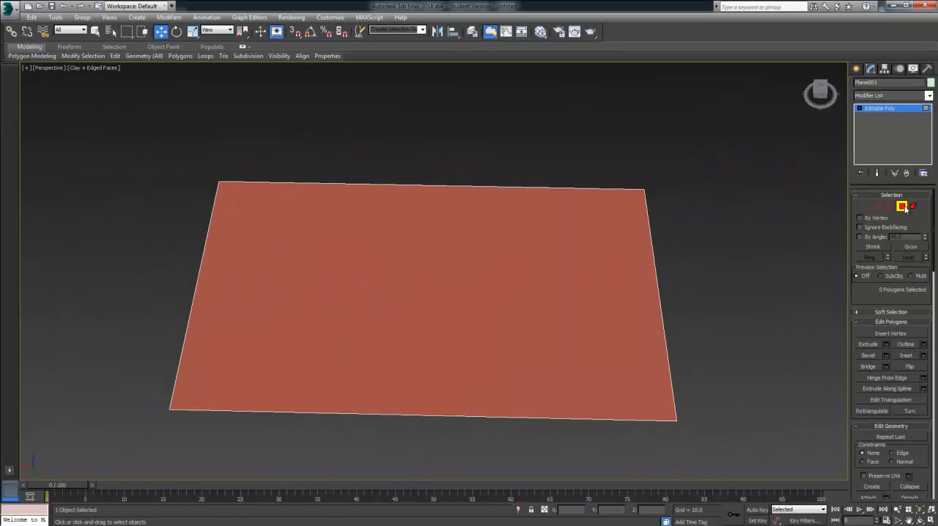
pyautogui.click(857, 195)
pyautogui.click(857, 195)
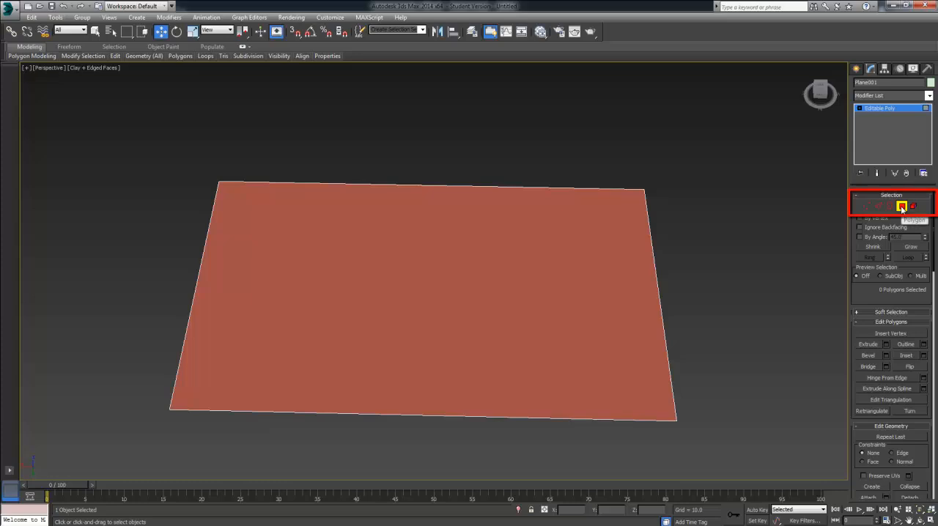
pyautogui.click(487, 245)
pyautogui.keyDown('alt'); pyautogui.moveTo(370, 258); pyautogui.dragTo(387, 193, button='middle'); pyautogui.keyUp('alt')
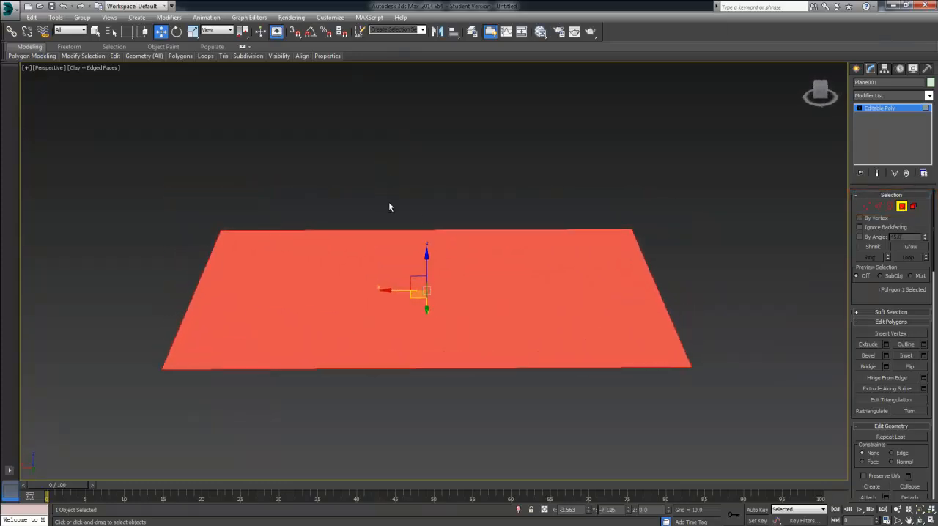
# Step: Inset the plane's polygon, trying an amount of about 7.169 before reducing it to a narrow border
pyautogui.click(924, 355)
pyautogui.keyDown('alt'); pyautogui.moveTo(724, 351); pyautogui.dragTo(723, 380, button='middle'); pyautogui.keyUp('alt')
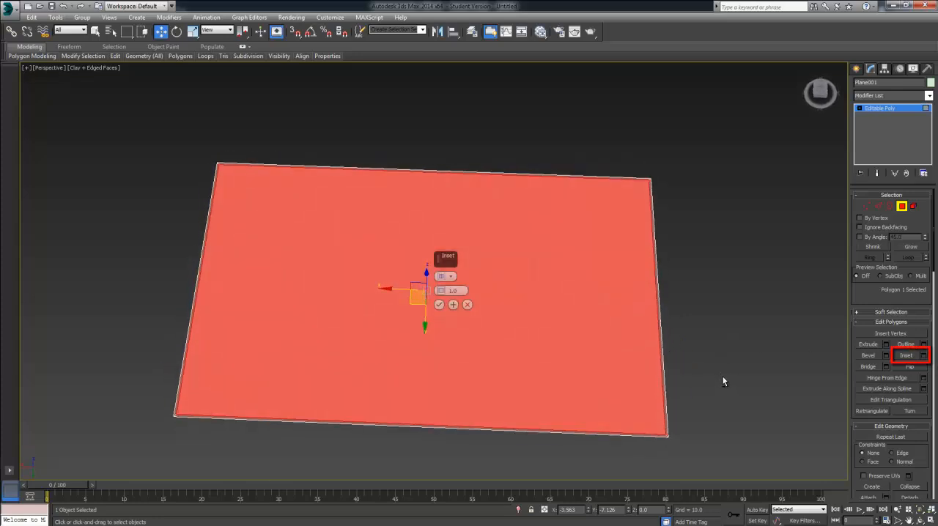
pyautogui.moveTo(444, 289); pyautogui.dragTo(440, 260)
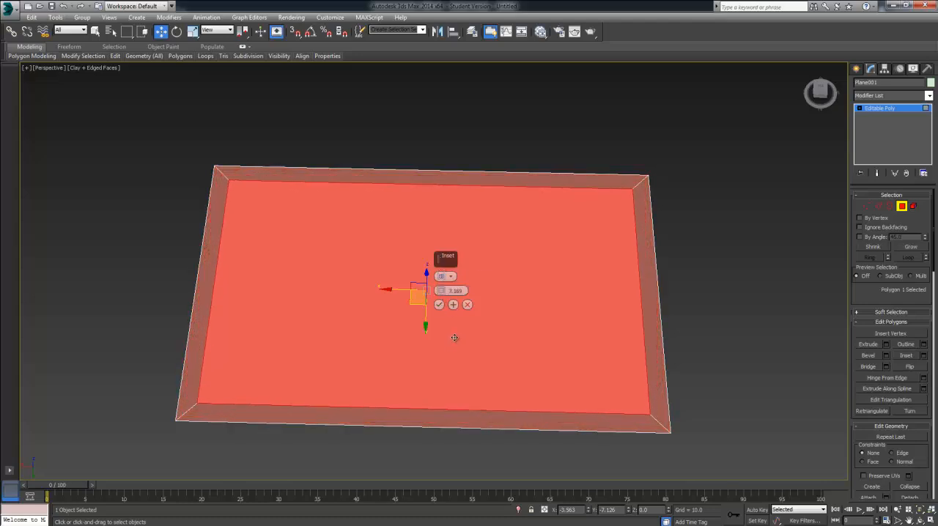
pyautogui.keyDown('alt'); pyautogui.moveTo(442, 265); pyautogui.dragTo(455, 307, button='middle'); pyautogui.keyUp('alt')
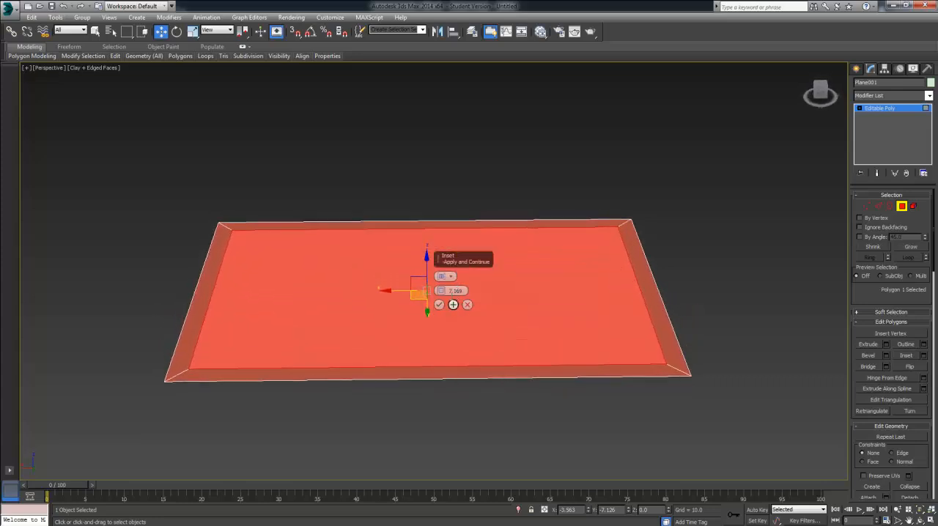
pyautogui.moveTo(442, 291); pyautogui.dragTo(455, 315)
pyautogui.click(438, 305)
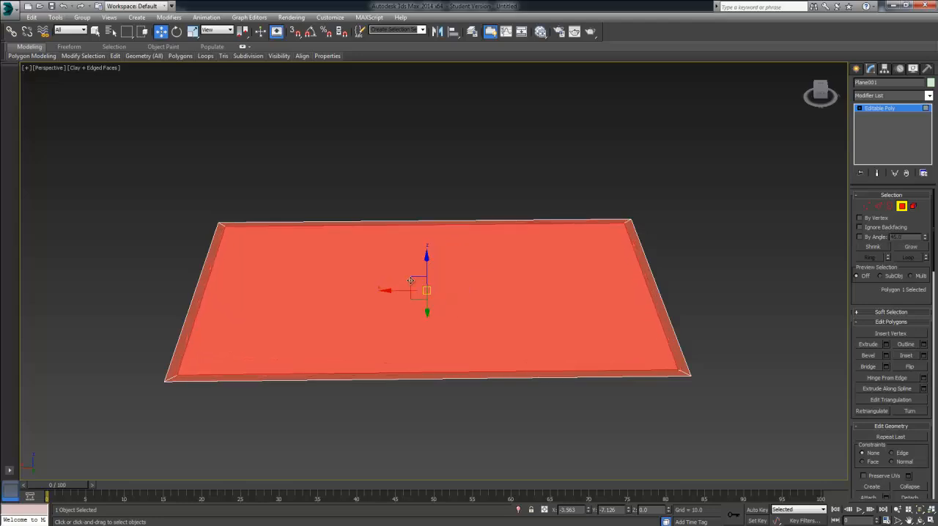
# Step: Try moving the inset polygon vertically, and undo both the move and the inset
pyautogui.click(192, 31)
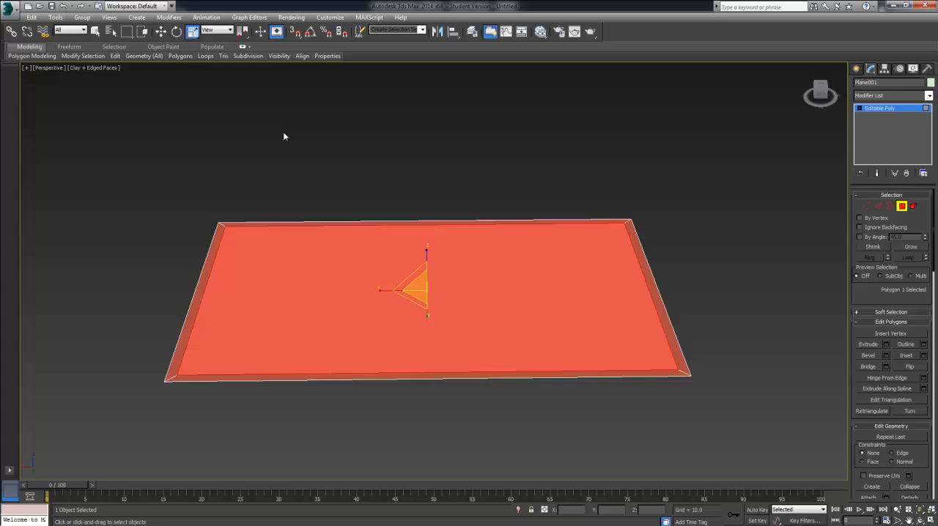
pyautogui.click(161, 32)
pyautogui.moveTo(428, 255); pyautogui.dragTo(427, 288)
pyautogui.moveTo(428, 289)
pyautogui.keyDown('alt'); pyautogui.mouseDown(button='middle')
pyautogui.moveTo(446, 254)
pyautogui.moveTo(494, 266)
pyautogui.moveTo(458, 288)
pyautogui.moveTo(430, 290)
pyautogui.mouseUp(button='middle'); pyautogui.keyUp('alt')
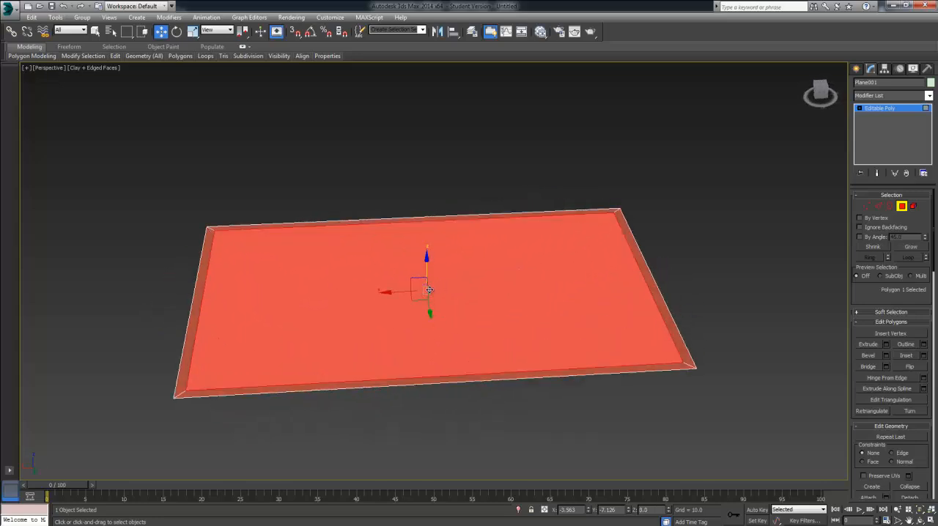
pyautogui.hotkey('ctrl', 'z')
pyautogui.hotkey('ctrl', 'z')
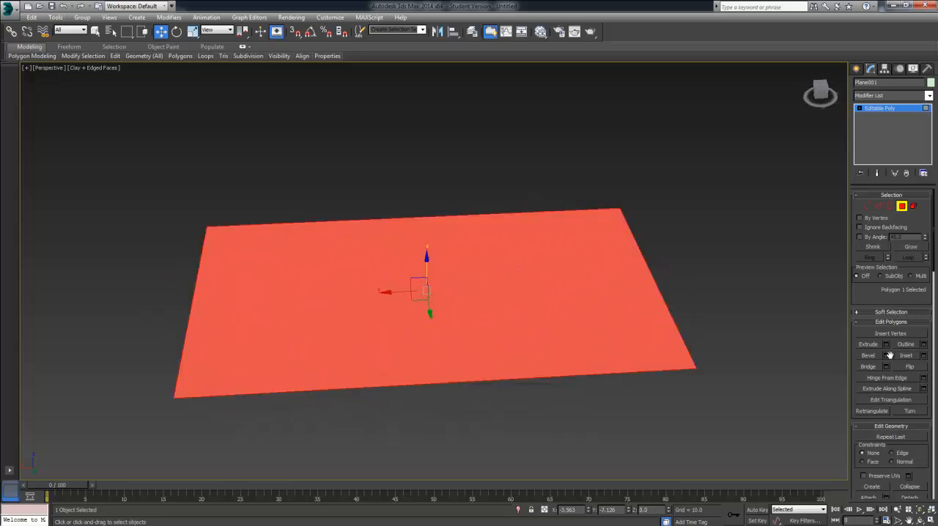
# Step: Try insetting the plane's polygon by about 52.116 and moving the resulting faces, and undo these changes
pyautogui.click(924, 356)
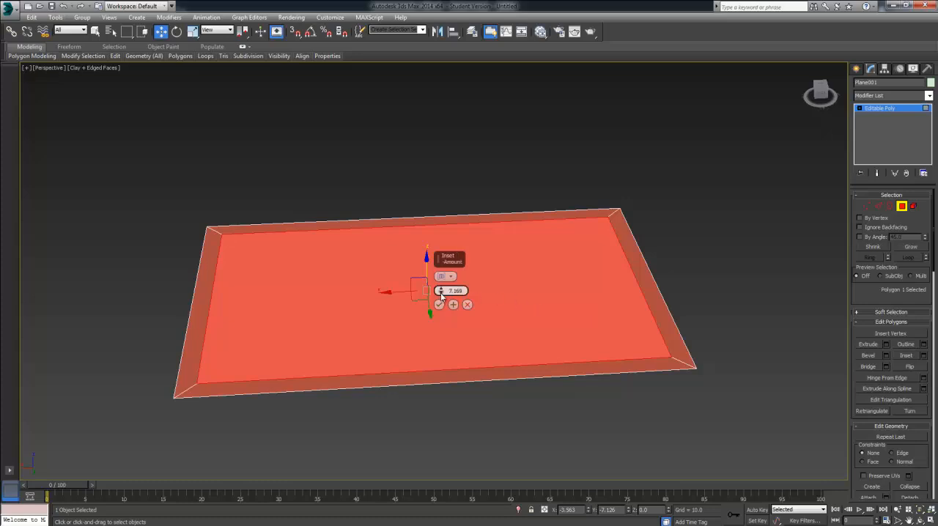
pyautogui.moveTo(441, 293); pyautogui.dragTo(435, 271)
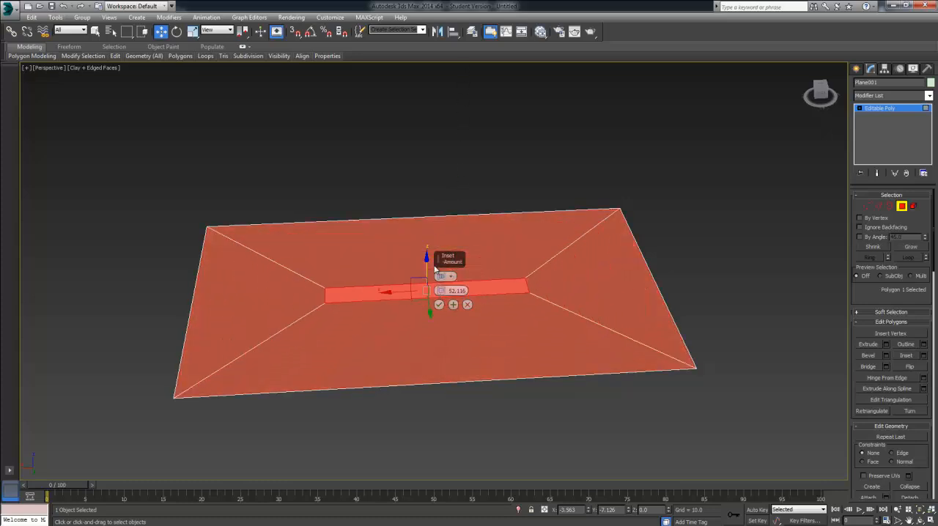
pyautogui.click(439, 305)
pyautogui.moveTo(429, 306); pyautogui.dragTo(424, 281)
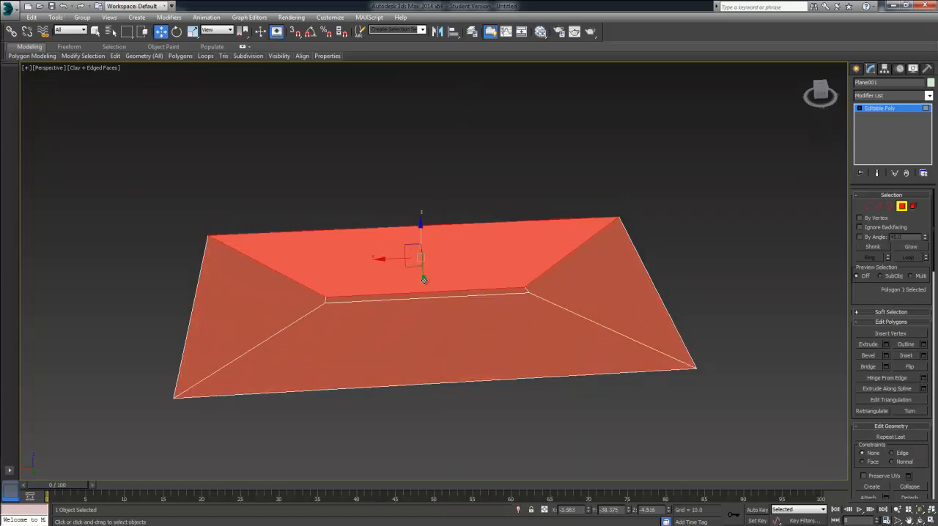
pyautogui.hotkey('ctrl', 'z')
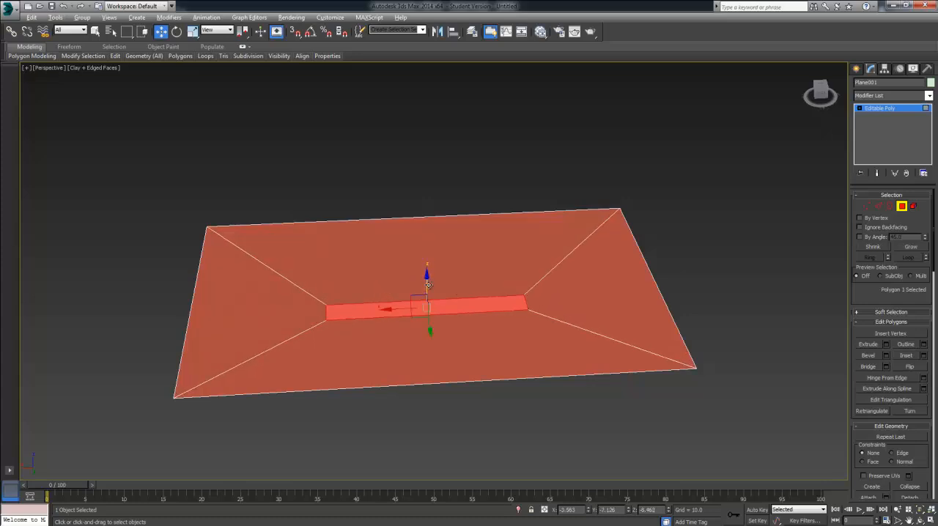
pyautogui.keyDown('alt'); pyautogui.moveTo(428, 284); pyautogui.dragTo(557, 313, button='middle'); pyautogui.keyUp('alt')
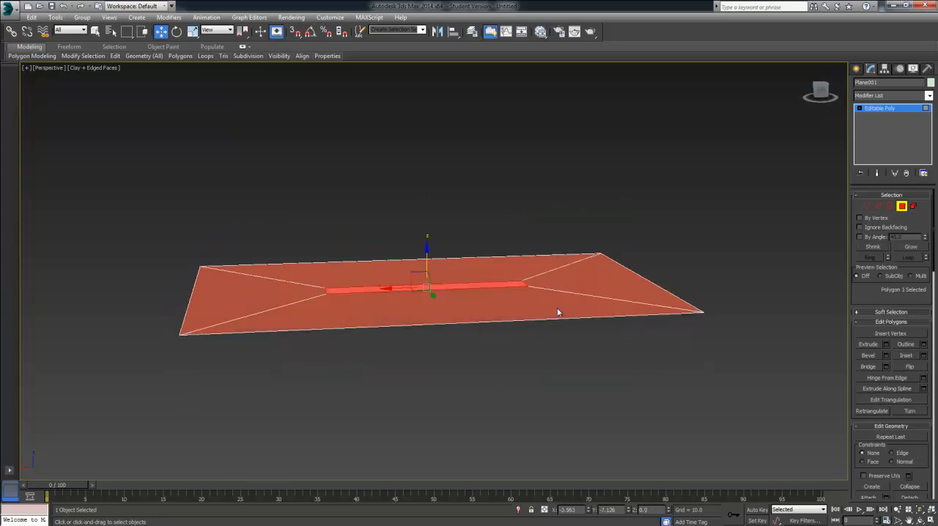
pyautogui.hotkey('ctrl', 'z')
pyautogui.hotkey('ctrl', 'z')
# Step: Inset the plane's polygon by about 4.33 to form a narrow border
pyautogui.keyDown('alt'); pyautogui.moveTo(728, 346); pyautogui.dragTo(722, 373, button='middle'); pyautogui.keyUp('alt')
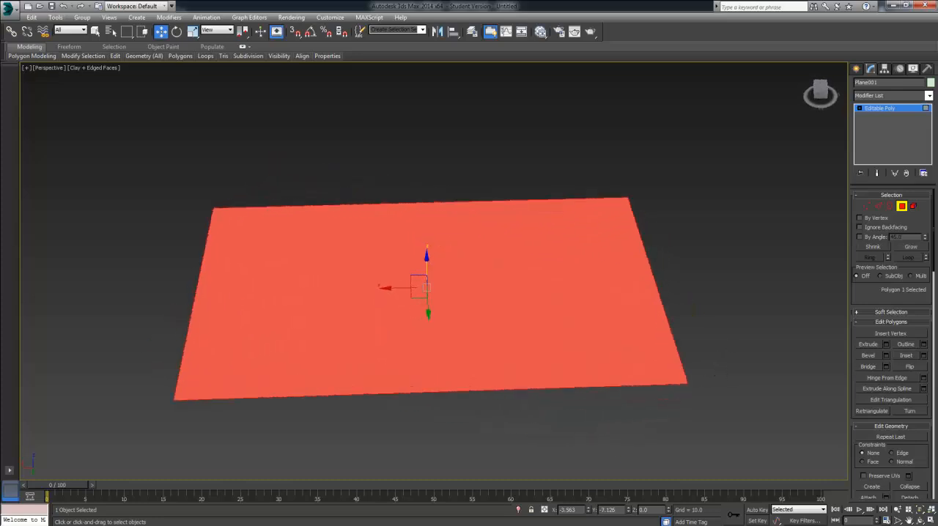
pyautogui.click(924, 356)
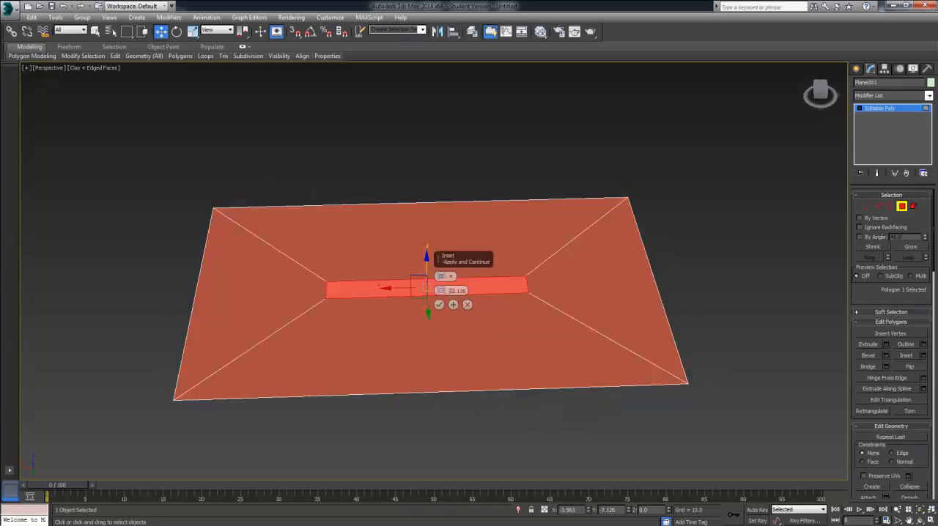
pyautogui.moveTo(441, 291); pyautogui.dragTo(461, 5)
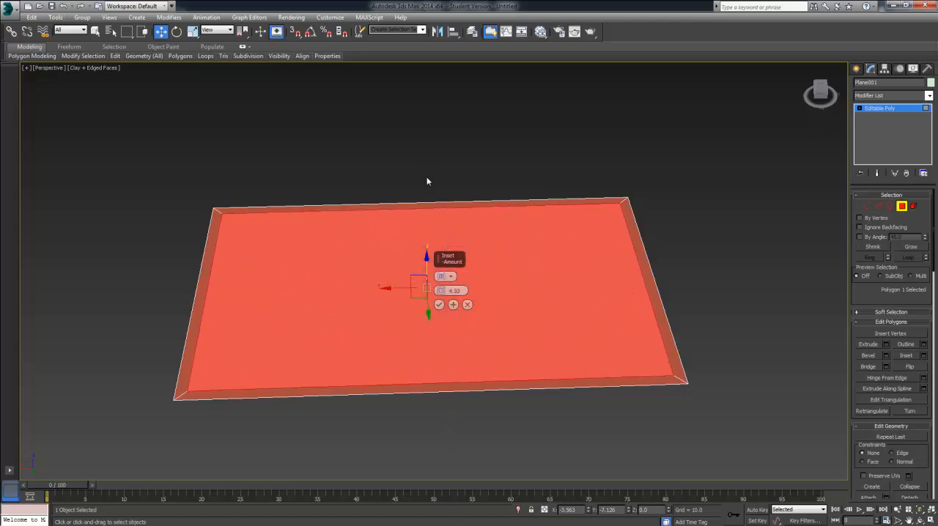
pyautogui.click(440, 305)
# Step: Move the inner polygon down along the Z axis to about -2.68 to form a shallow recess
pyautogui.keyDown('alt'); pyautogui.moveTo(460, 251); pyautogui.dragTo(690, 286, button='middle'); pyautogui.keyUp('alt')
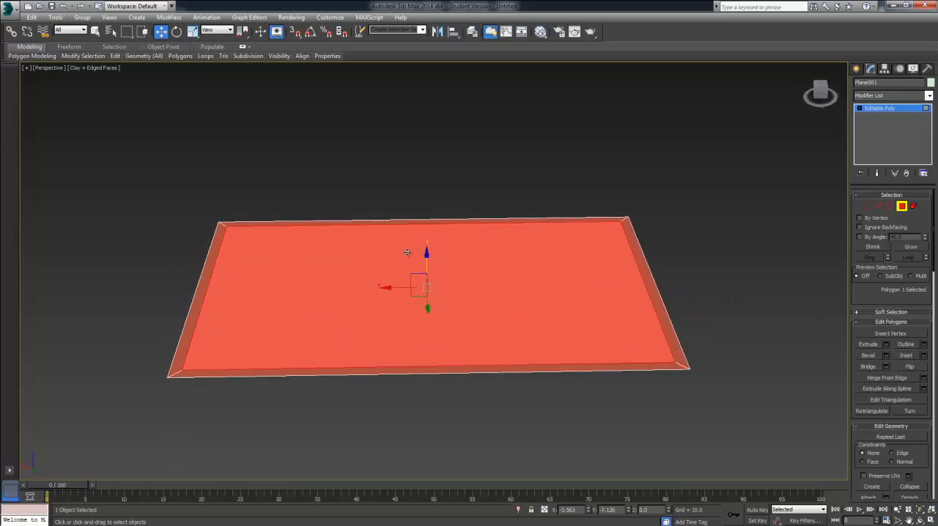
pyautogui.click(437, 284)
pyautogui.click(435, 283)
pyautogui.moveTo(428, 255); pyautogui.dragTo(428, 264)
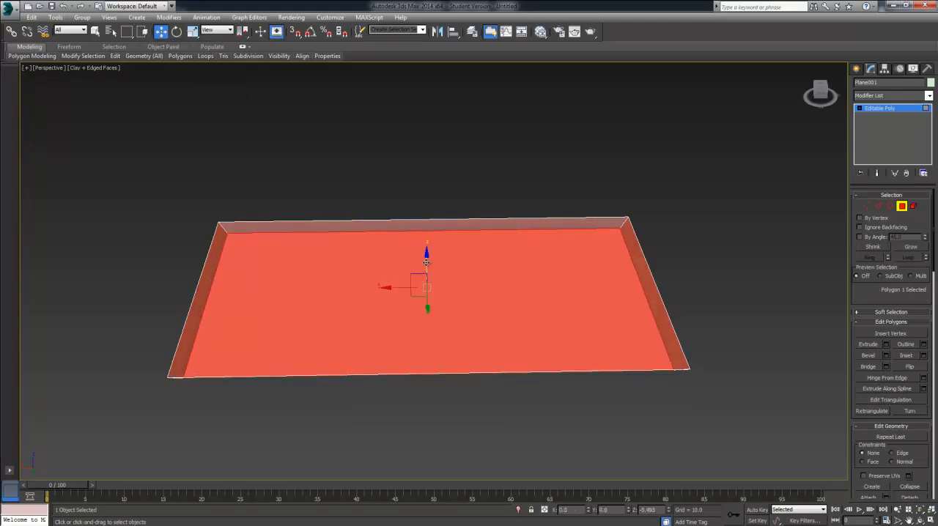
pyautogui.keyDown('alt'); pyautogui.moveTo(427, 265); pyautogui.dragTo(473, 325, button='middle'); pyautogui.keyUp('alt')
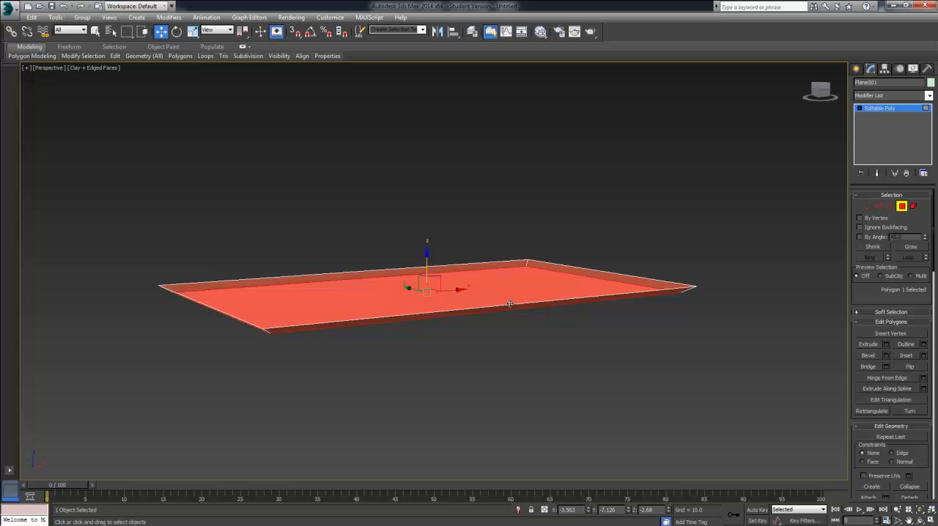
# Step: Select the mesh's open outer border at Border level and activate the Scale tool
pyautogui.click(890, 207)
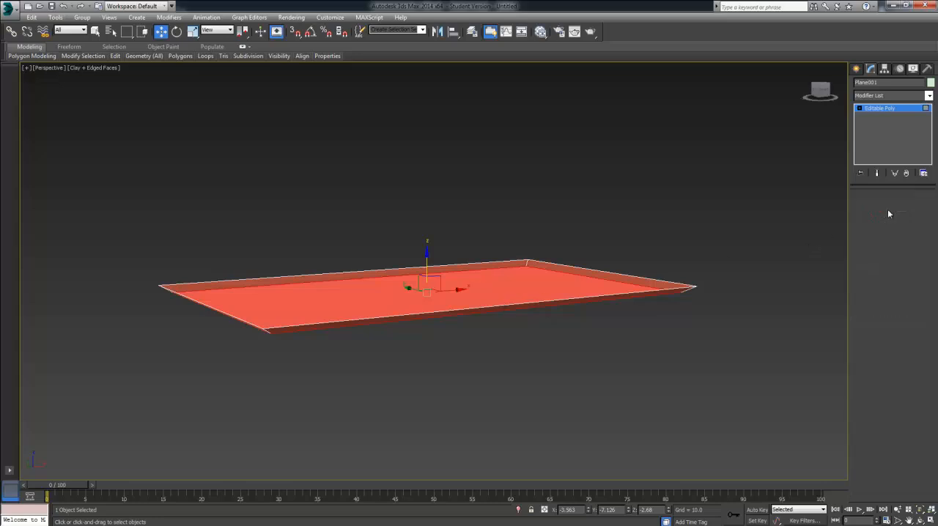
pyautogui.click(690, 286)
pyautogui.keyDown('alt'); pyautogui.moveTo(695, 253); pyautogui.dragTo(662, 304, button='middle'); pyautogui.keyUp('alt')
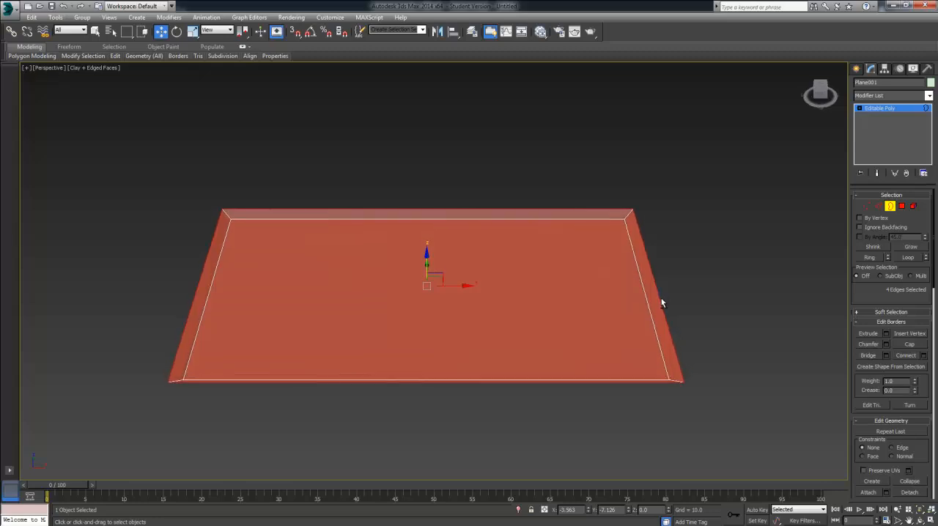
pyautogui.click(192, 32)
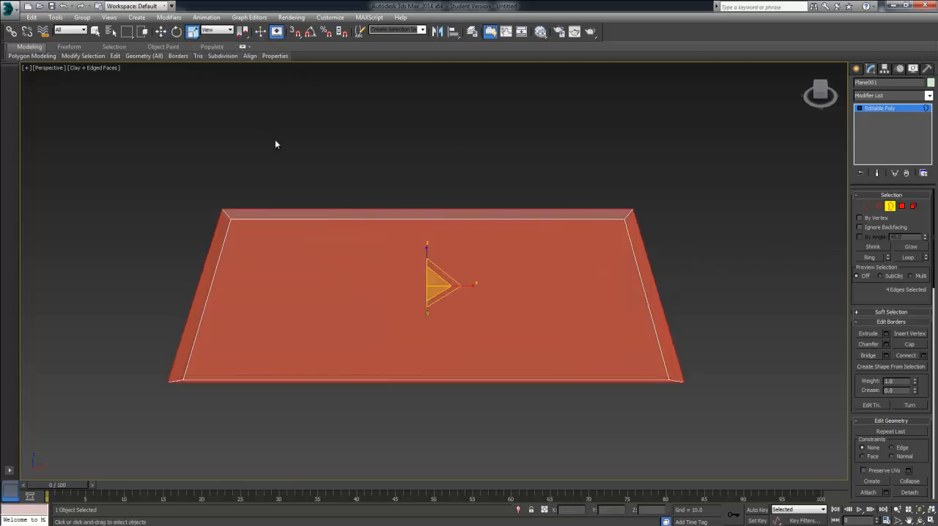
pyautogui.click(891, 207)
pyautogui.click(618, 209)
pyautogui.click(618, 209)
# Step: Select the outer edge loop at Edge level and scale it outward to about 104% as a new surrounding ring of polygons
pyautogui.click(878, 206)
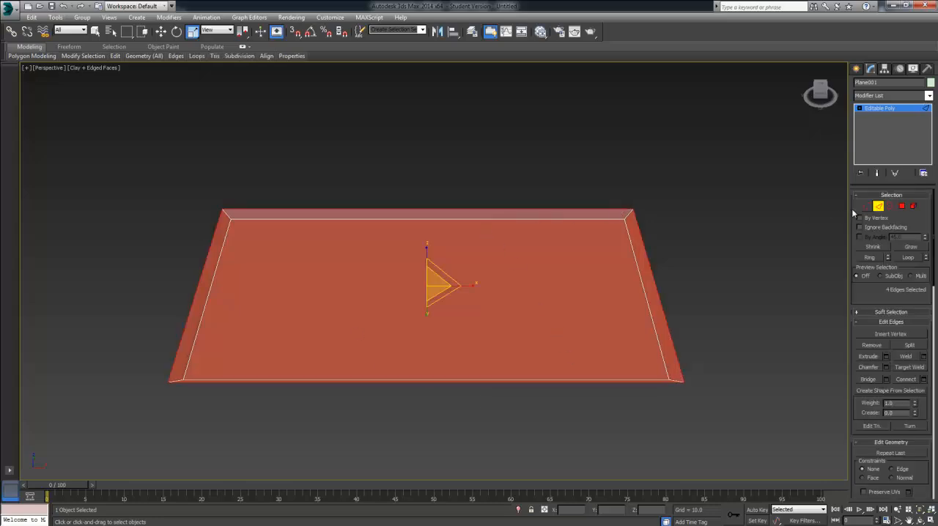
pyautogui.click(581, 211)
pyautogui.doubleClick(581, 209)
pyautogui.keyDown('alt'); pyautogui.moveTo(584, 268); pyautogui.dragTo(588, 266, button='middle'); pyautogui.keyUp('alt')
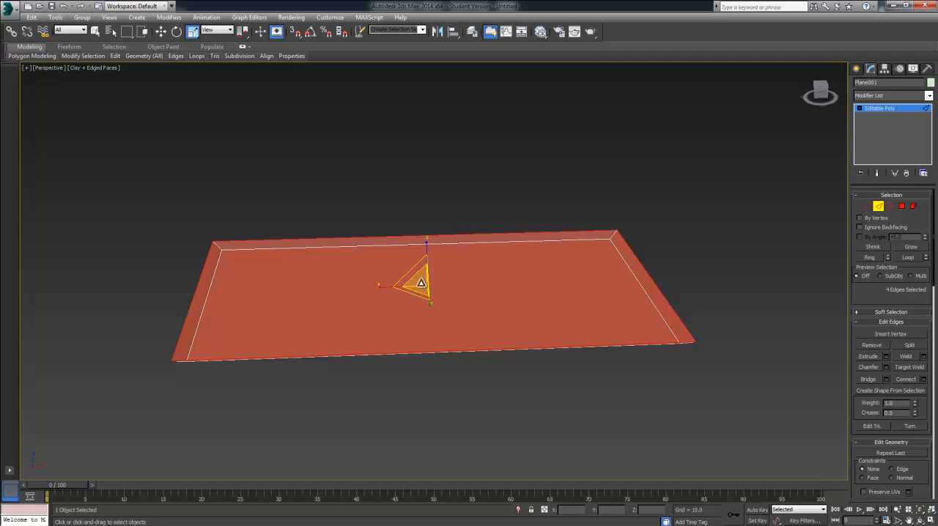
pyautogui.moveTo(420, 283)
pyautogui.mouseDown()
pyautogui.moveTo(411, 273)
pyautogui.moveTo(413, 282)
pyautogui.mouseUp()
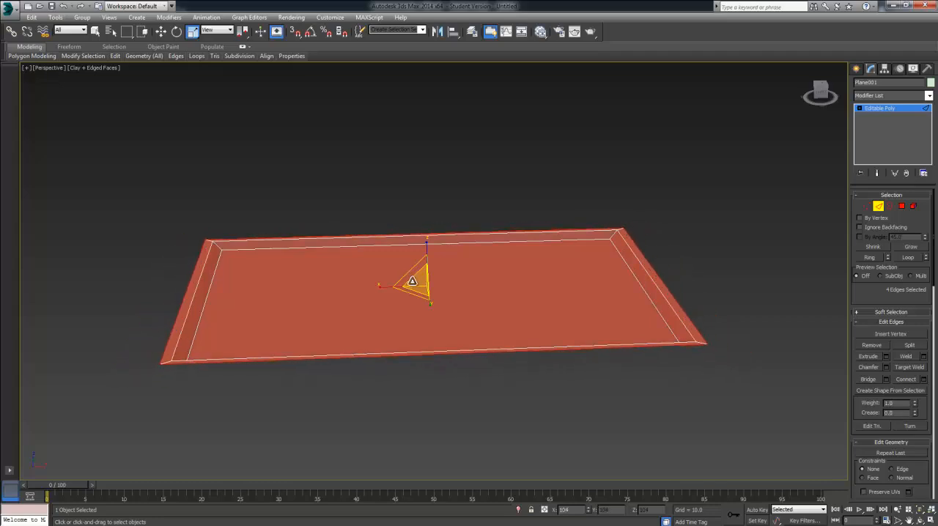
pyautogui.keyDown('alt'); pyautogui.moveTo(413, 281); pyautogui.dragTo(520, 288, button='middle'); pyautogui.keyUp('alt')
# Step: Scale the outer edges along single axes, using the Top view to even out the rim's width, and return to Perspective
pyautogui.moveTo(378, 261); pyautogui.dragTo(378, 262)
pyautogui.scroll(-5, 418, 254)
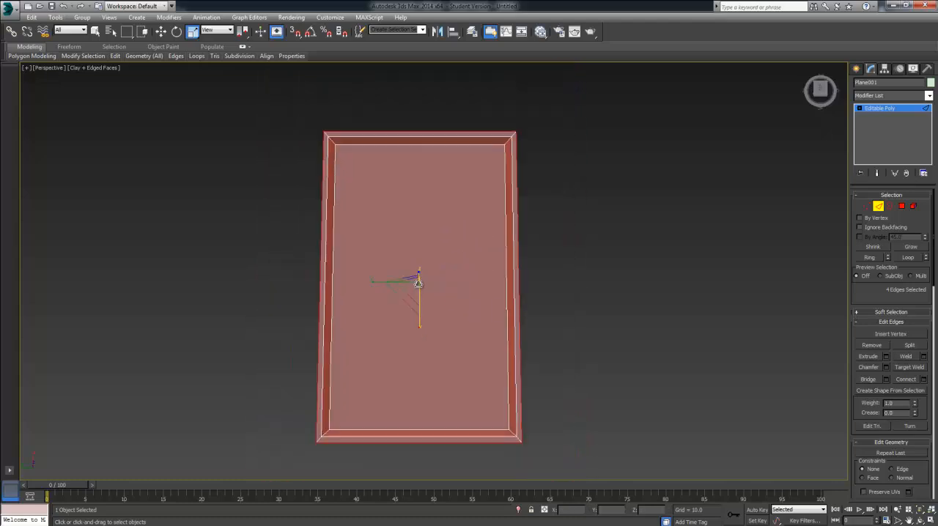
pyautogui.moveTo(374, 281); pyautogui.dragTo(374, 281)
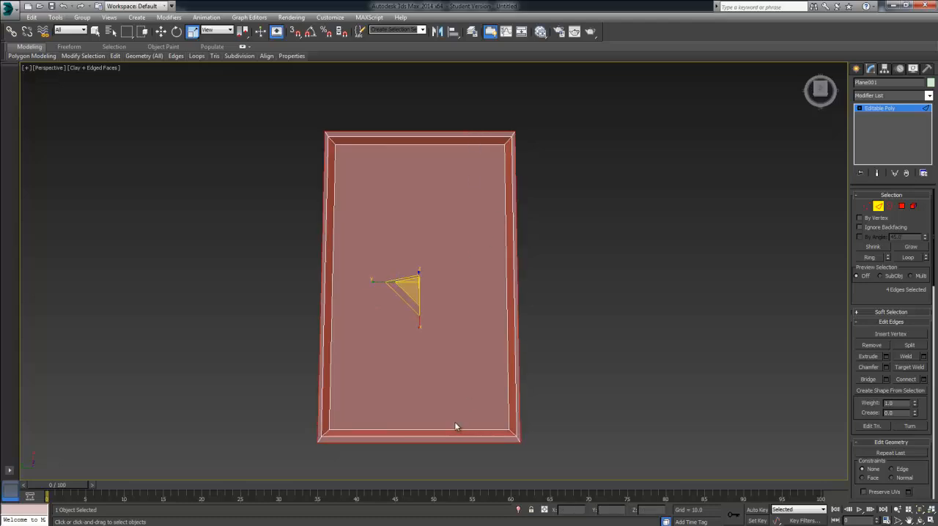
pyautogui.press('t')
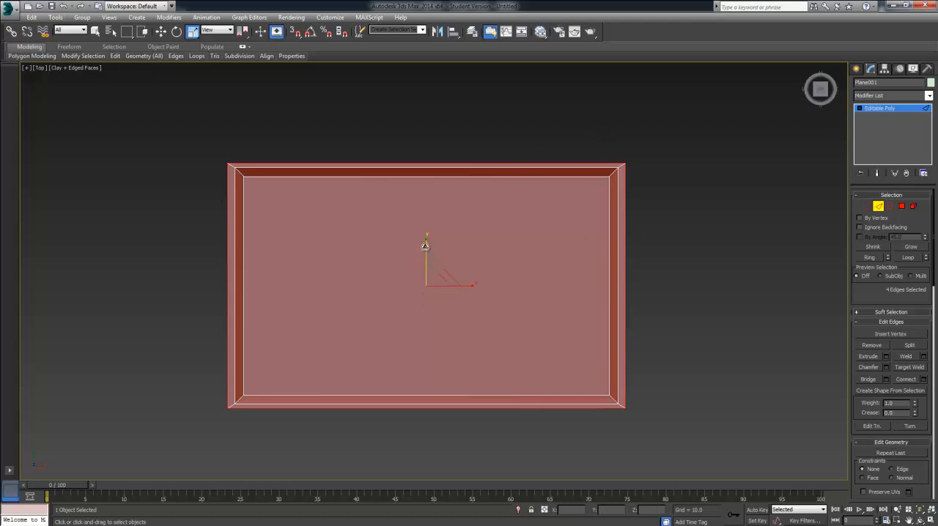
pyautogui.moveTo(426, 243); pyautogui.dragTo(426, 245)
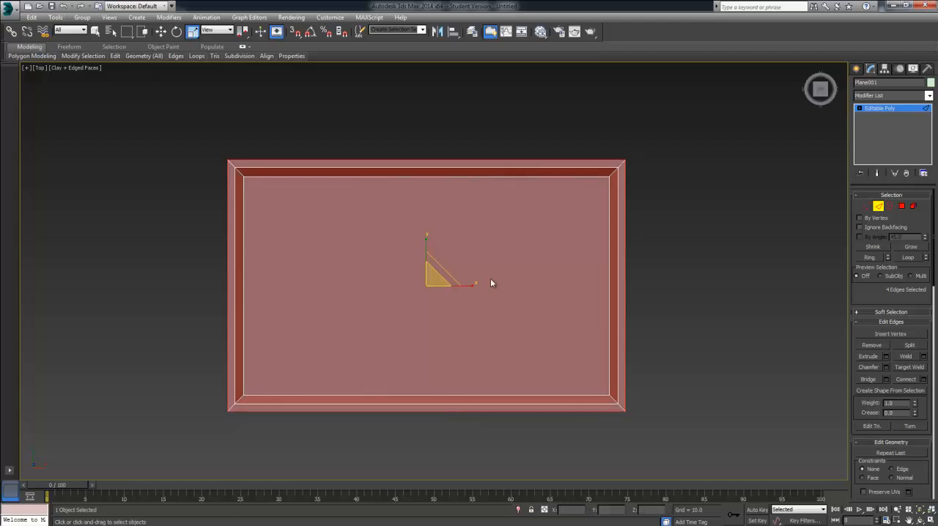
pyautogui.press('p')
pyautogui.keyDown('alt'); pyautogui.moveTo(502, 261); pyautogui.dragTo(523, 181, button='middle'); pyautogui.keyUp('alt')
pyautogui.scroll(-3, 522, 189)
pyautogui.scroll(3, 529, 207)
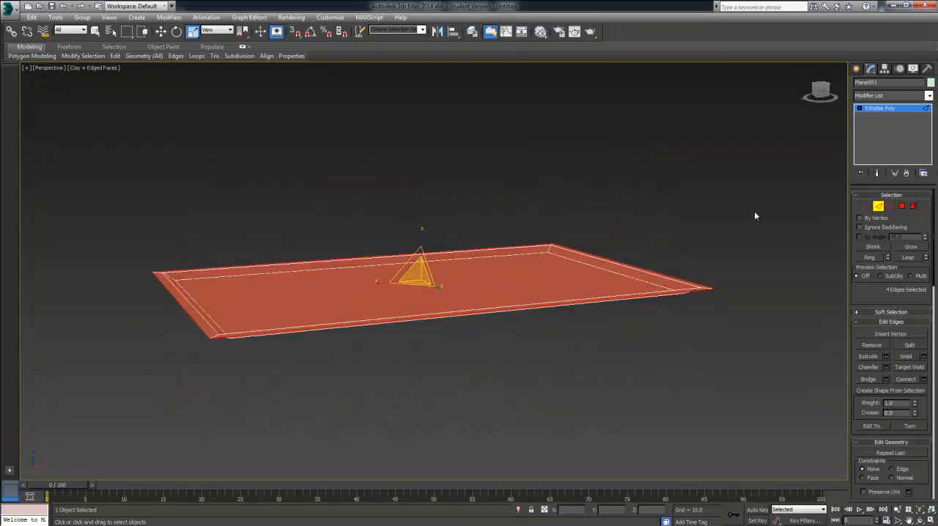
# Step: Leave Edge level, deselect the tray and render its upper side from the Perspective view to inspect the recess
pyautogui.click(878, 206)
pyautogui.keyDown('alt'); pyautogui.moveTo(659, 220); pyautogui.dragTo(641, 276, button='middle'); pyautogui.keyUp('alt')
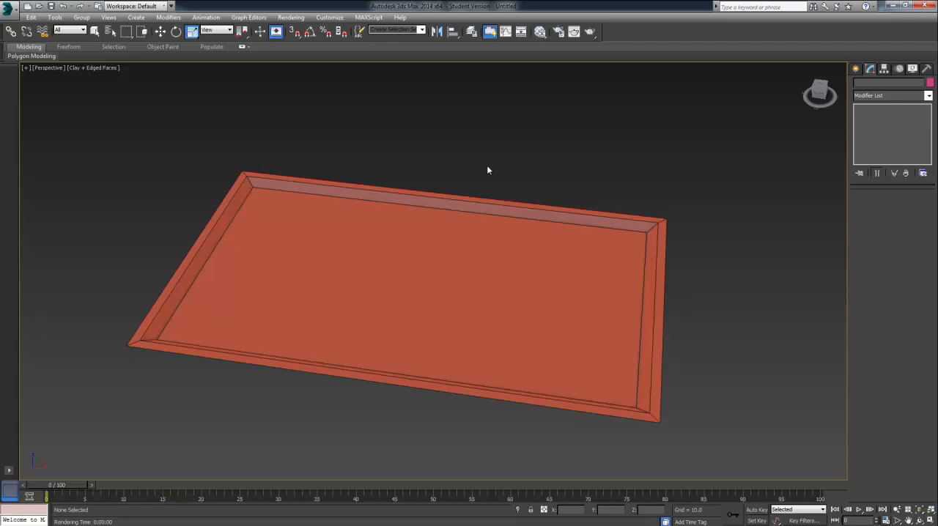
pyautogui.moveTo(487, 172)
pyautogui.keyDown('alt'); pyautogui.mouseDown(button='middle')
pyautogui.moveTo(502, 200)
pyautogui.moveTo(541, 205)
pyautogui.moveTo(494, 168)
pyautogui.moveTo(494, 157)
pyautogui.moveTo(500, 171)
pyautogui.moveTo(492, 172)
pyautogui.moveTo(503, 175)
pyautogui.moveTo(495, 176)
pyautogui.moveTo(495, 149)
pyautogui.moveTo(504, 171)
pyautogui.moveTo(496, 192)
pyautogui.moveTo(519, 191)
pyautogui.moveTo(505, 174)
pyautogui.mouseUp(button='middle'); pyautogui.keyUp('alt')
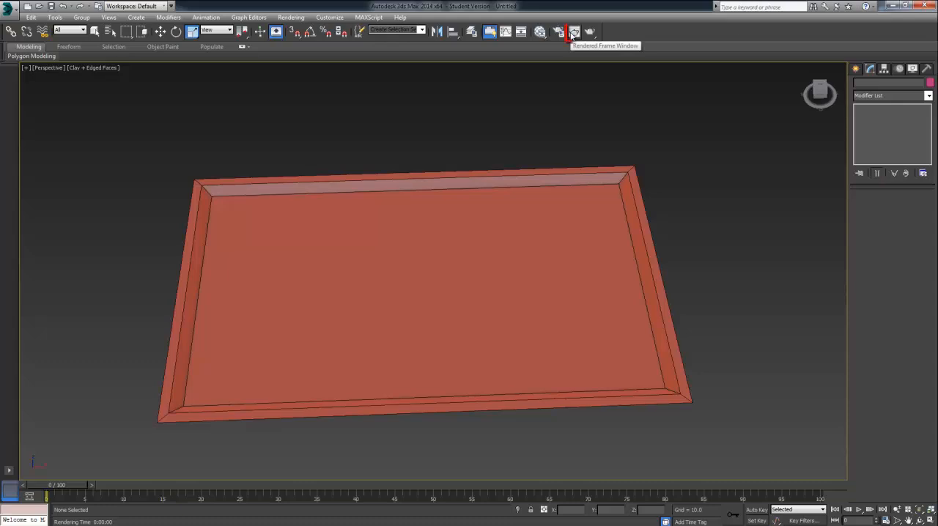
pyautogui.click(575, 33)
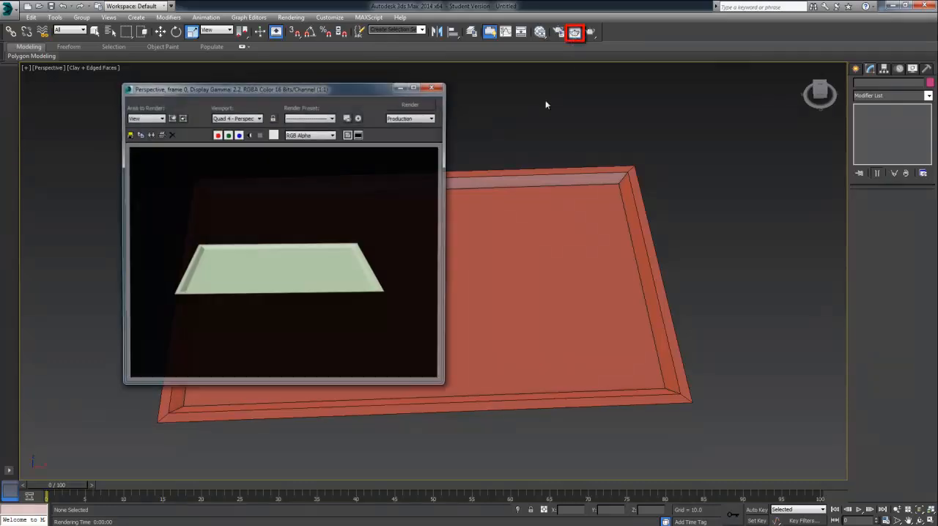
pyautogui.click(424, 106)
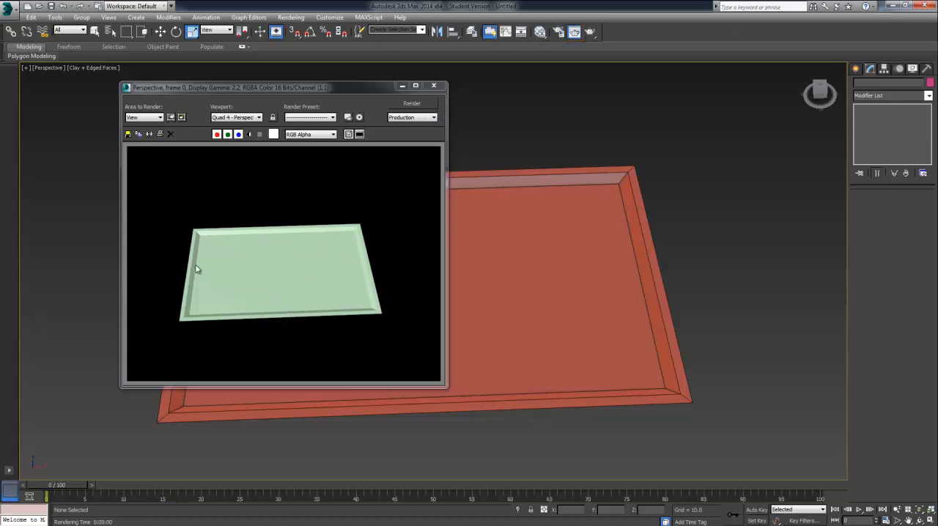
pyautogui.click(434, 85)
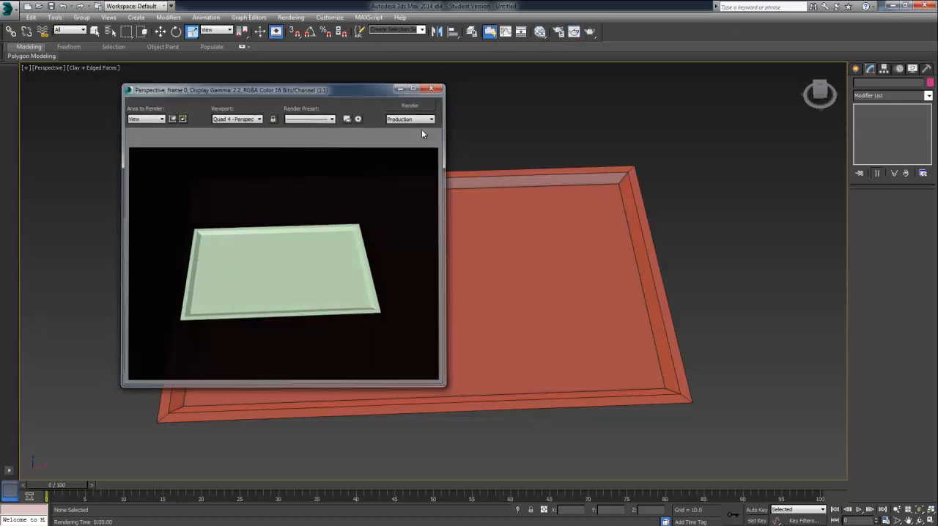
# Step: Render the tray from underneath to inspect the back side of its single-sided surface
pyautogui.keyDown('alt'); pyautogui.moveTo(438, 302); pyautogui.dragTo(444, 152, button='middle'); pyautogui.keyUp('alt')
pyautogui.click(558, 31)
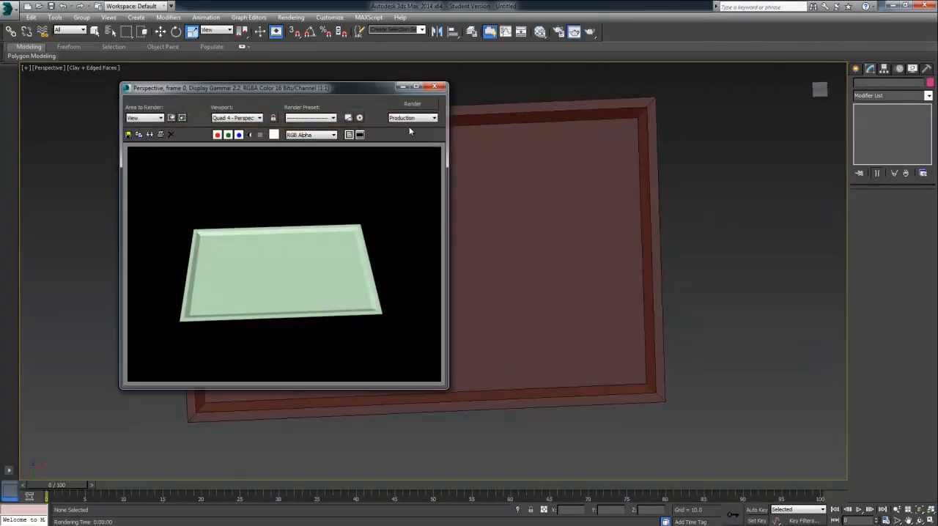
pyautogui.click(413, 105)
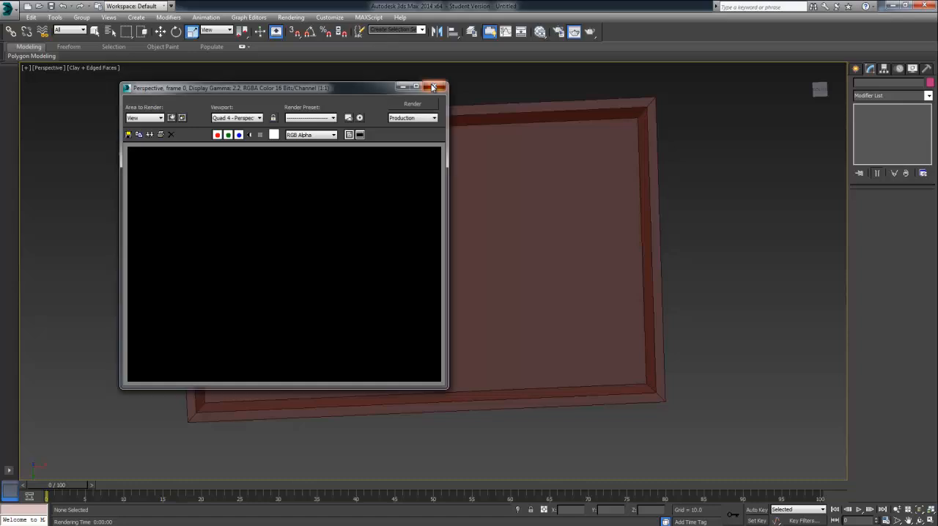
pyautogui.click(434, 87)
# Step: Select the tray object and add a Shell modifier to give it thickness
pyautogui.keyDown('alt'); pyautogui.moveTo(489, 98); pyautogui.dragTo(494, 180, button='middle'); pyautogui.keyUp('alt')
pyautogui.keyDown('alt'); pyautogui.moveTo(453, 286); pyautogui.dragTo(452, 167, button='middle'); pyautogui.keyUp('alt')
pyautogui.click(423, 272)
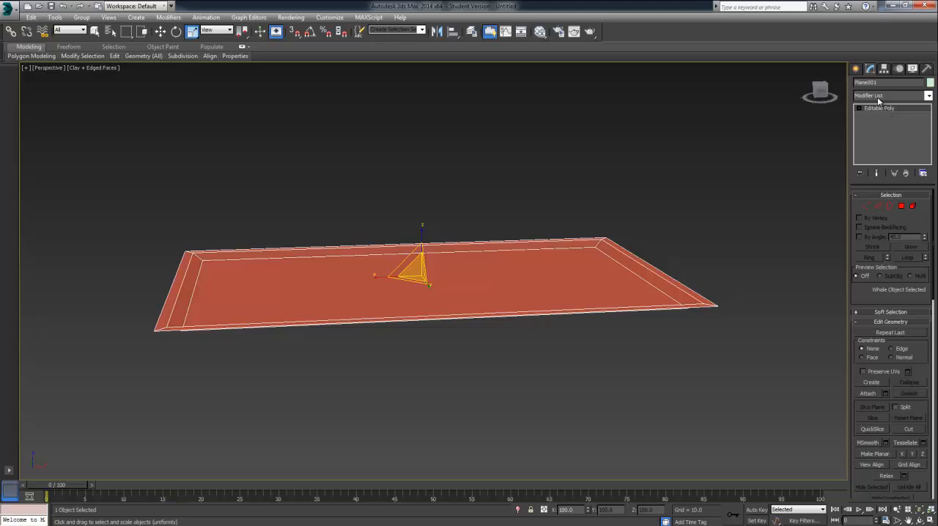
pyautogui.click(160, 32)
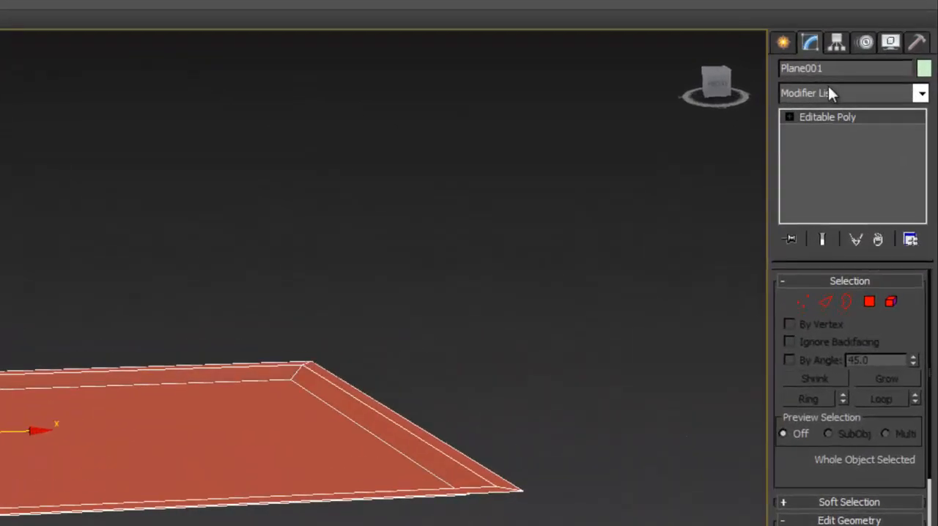
pyautogui.click(882, 97)
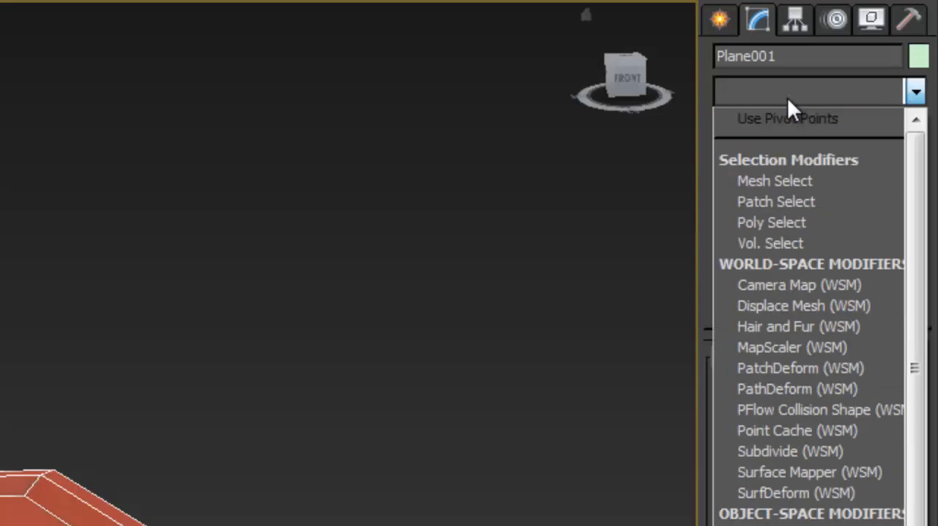
pyautogui.write('sh')
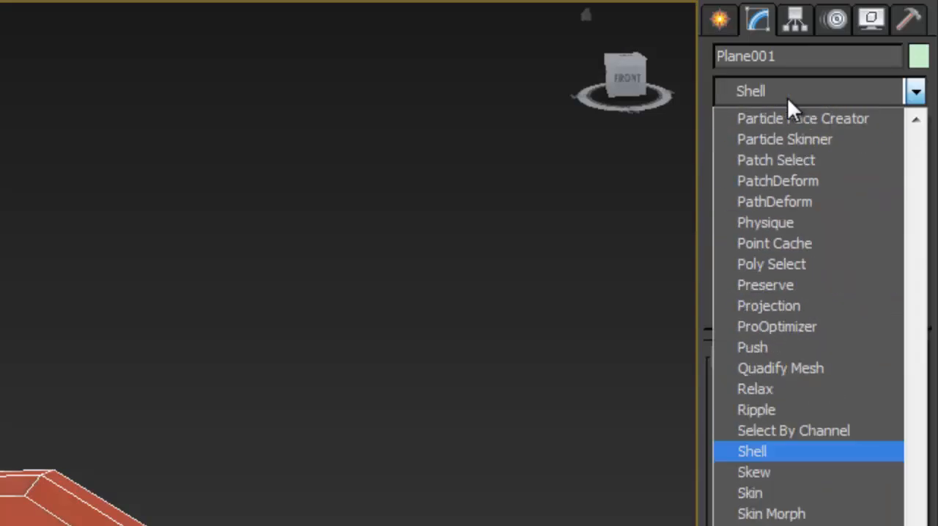
pyautogui.click(762, 452)
# Step: Increase the Shell modifier's Outer Amount to 1.55 to thicken the tray
pyautogui.keyDown('alt'); pyautogui.moveTo(665, 361); pyautogui.dragTo(707, 333, button='middle'); pyautogui.keyUp('alt')
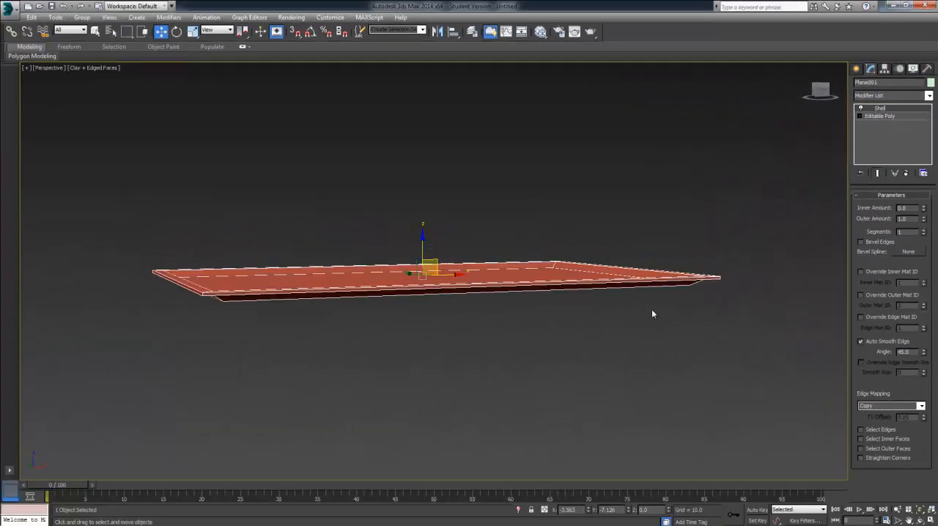
pyautogui.keyDown('alt'); pyautogui.moveTo(652, 313); pyautogui.dragTo(628, 314, button='middle'); pyautogui.keyUp('alt')
pyautogui.moveTo(924, 218); pyautogui.dragTo(920, 171)
pyautogui.rightClick(920, 171)
pyautogui.moveTo(924, 219); pyautogui.dragTo(924, 178)
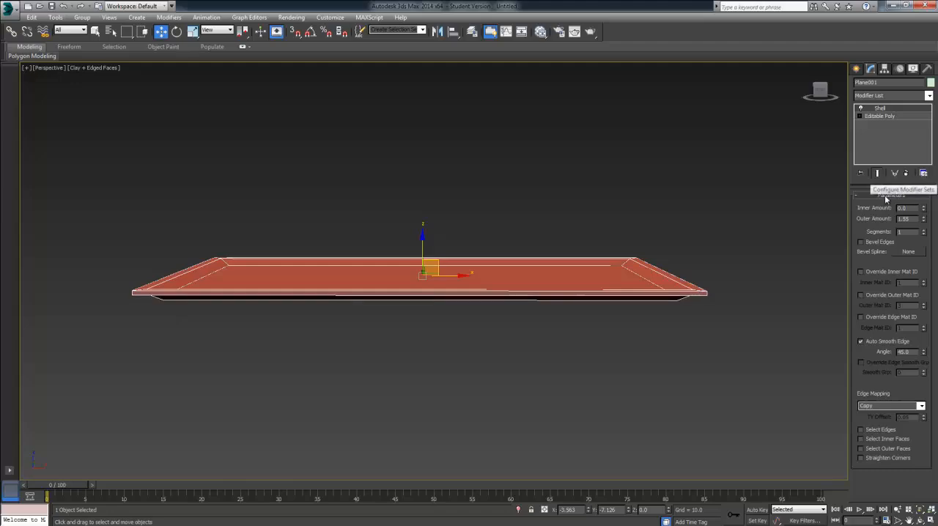
# Step: Render the shelled tray from underneath and again from above to inspect both sides
pyautogui.keyDown('alt'); pyautogui.moveTo(546, 352); pyautogui.dragTo(508, 188, button='middle'); pyautogui.keyUp('alt')
pyautogui.click(575, 32)
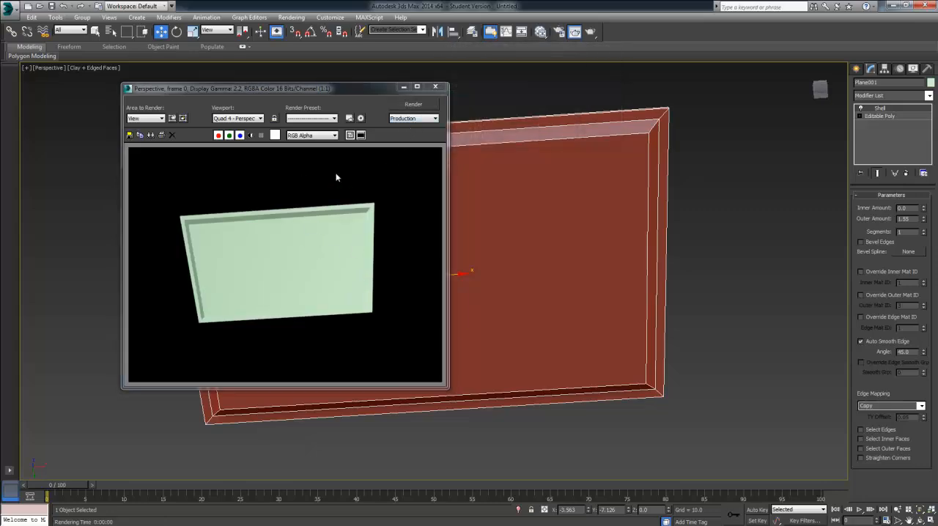
pyautogui.click(436, 86)
pyautogui.keyDown('alt'); pyautogui.moveTo(517, 178); pyautogui.dragTo(519, 272, button='middle'); pyautogui.keyUp('alt')
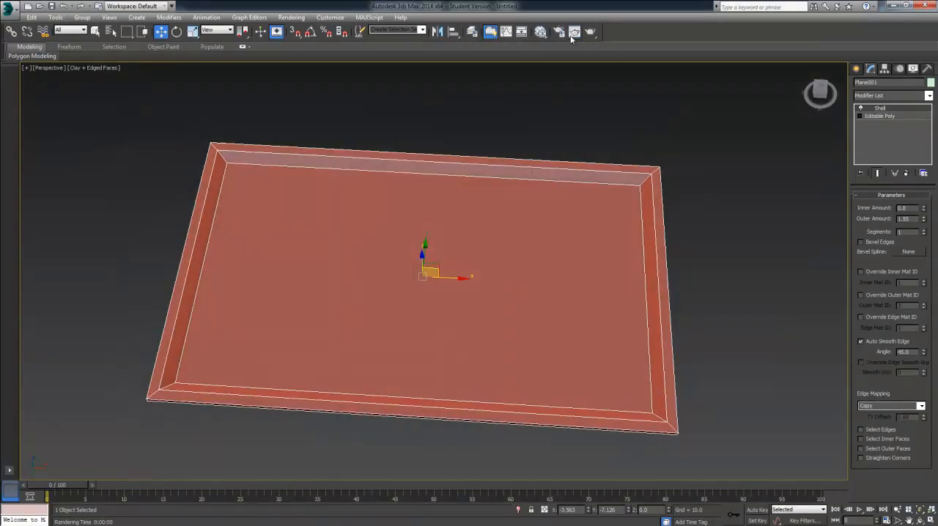
pyautogui.click(574, 32)
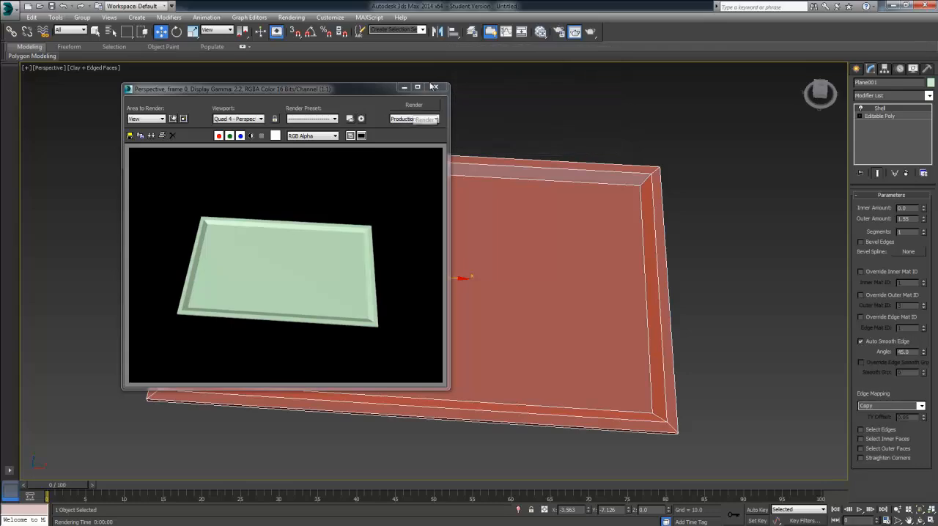
pyautogui.click(434, 87)
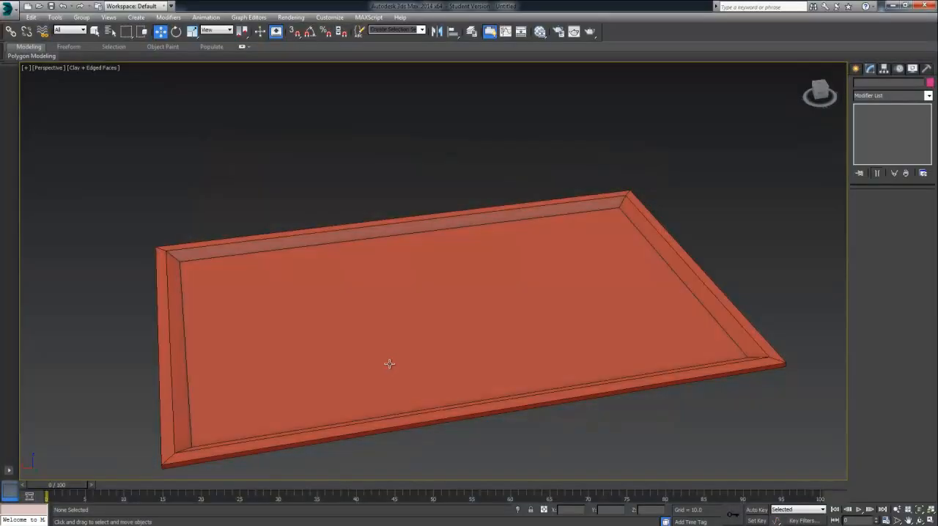
# Step: Create a plane in the middle of the tray and set its length to 45 and width to 40
pyautogui.scroll(-2, 411, 358)
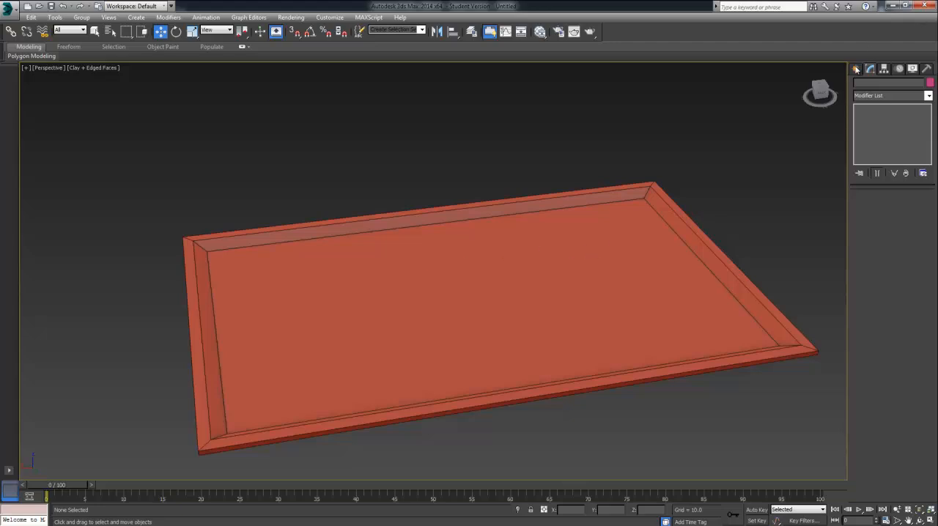
pyautogui.click(856, 69)
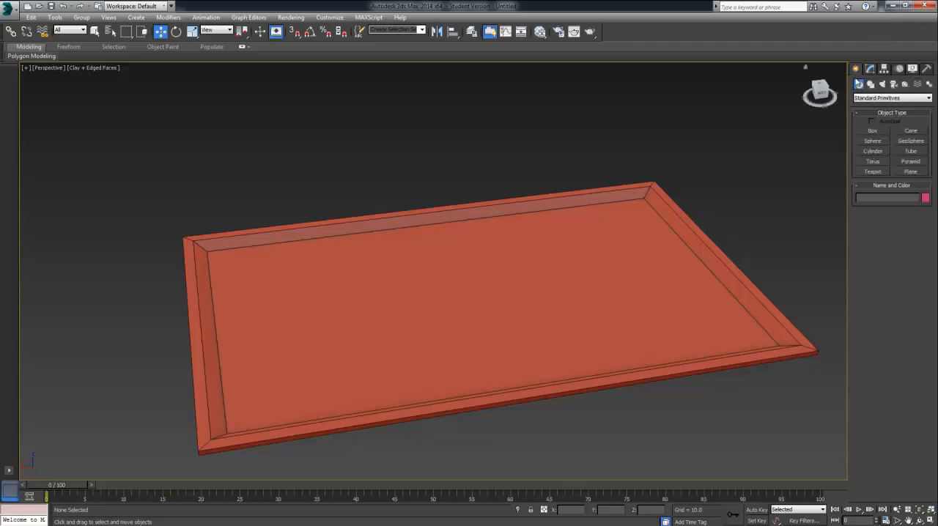
pyautogui.click(909, 172)
pyautogui.moveTo(396, 277); pyautogui.dragTo(435, 315)
pyautogui.moveTo(483, 326); pyautogui.dragTo(544, 335)
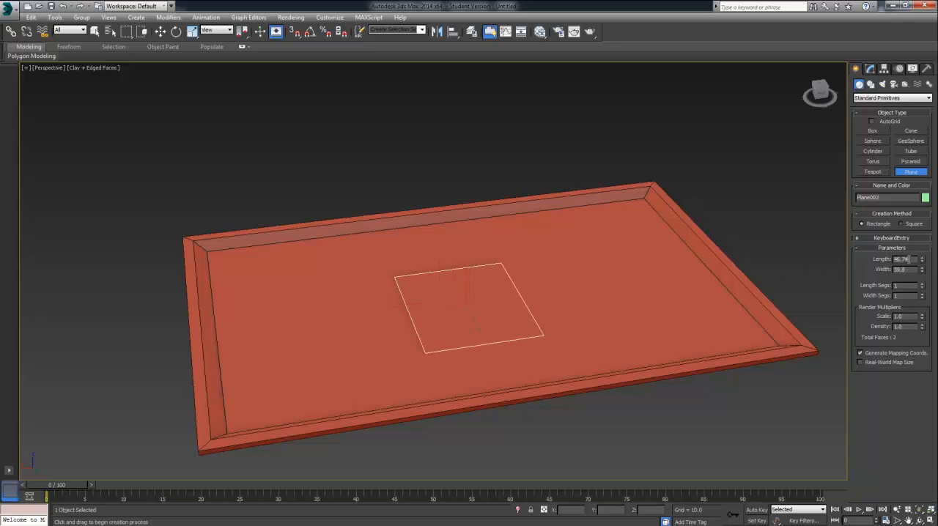
pyautogui.moveTo(909, 259); pyautogui.dragTo(879, 267)
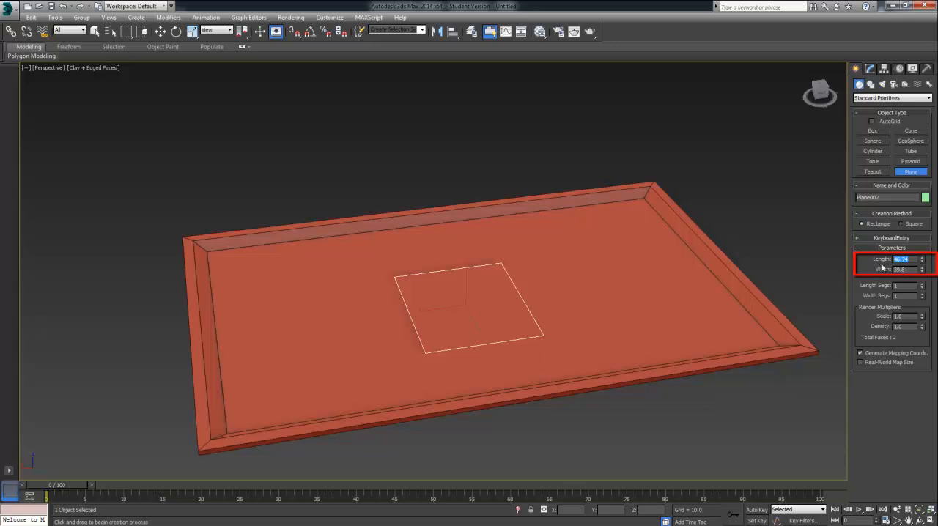
pyautogui.press('Tab')
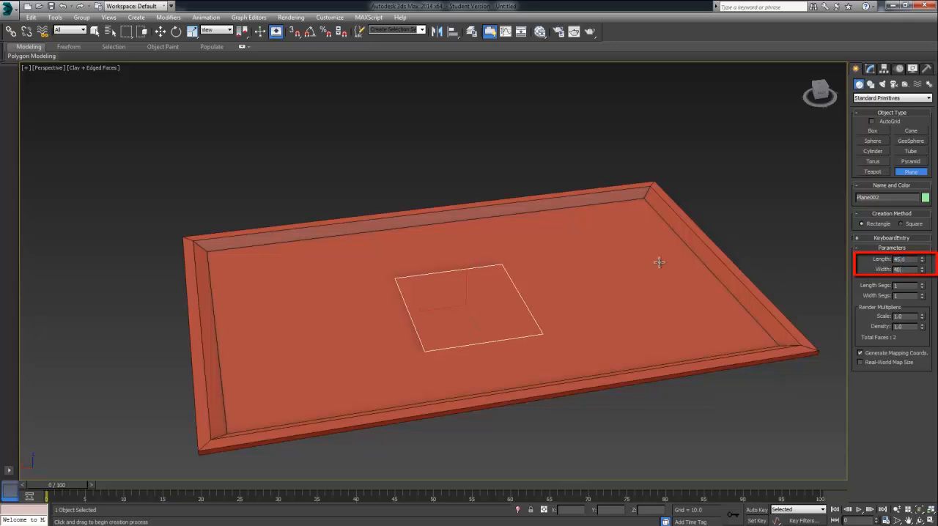
# Step: Turn on angle snap and rotate the new plane -90° about the X axis so it stands upright
pyautogui.keyDown('alt'); pyautogui.moveTo(655, 262); pyautogui.dragTo(642, 311, button='middle'); pyautogui.keyUp('alt')
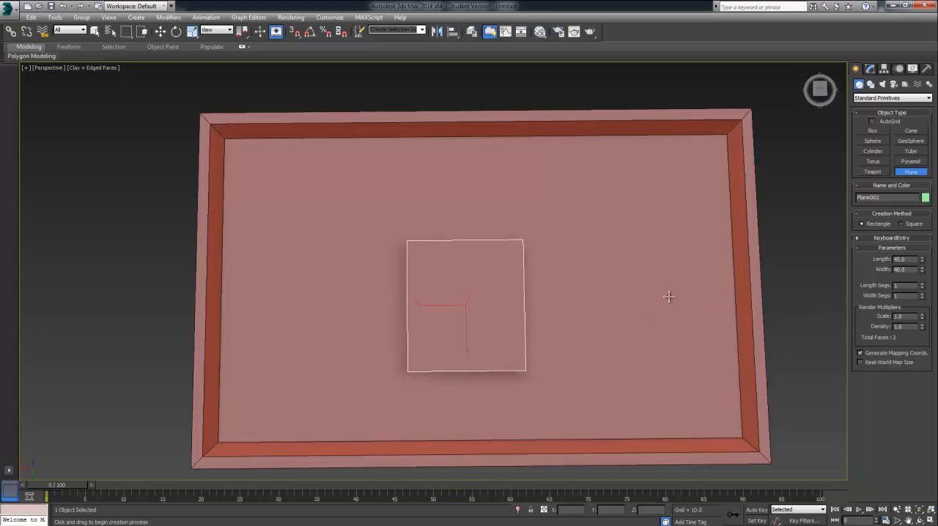
pyautogui.keyDown('alt'); pyautogui.moveTo(668, 297); pyautogui.dragTo(651, 222, button='middle'); pyautogui.keyUp('alt')
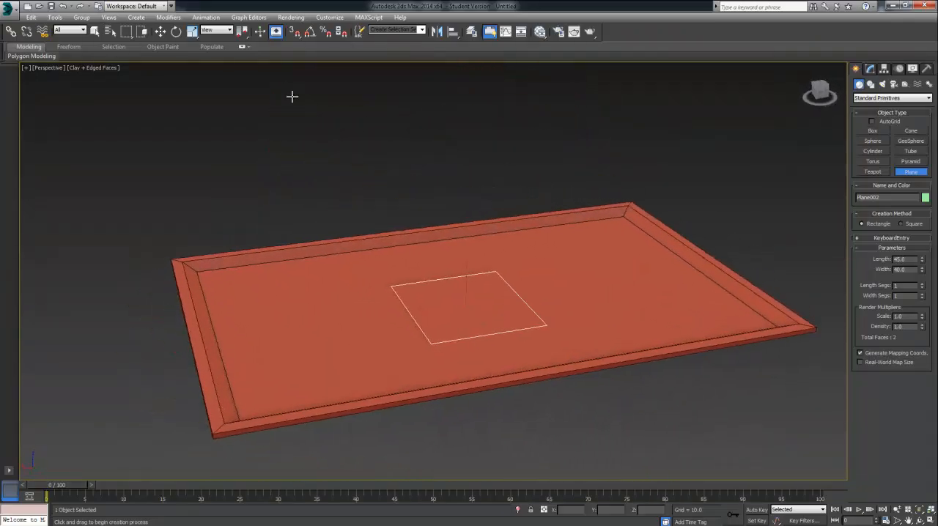
pyautogui.click(176, 31)
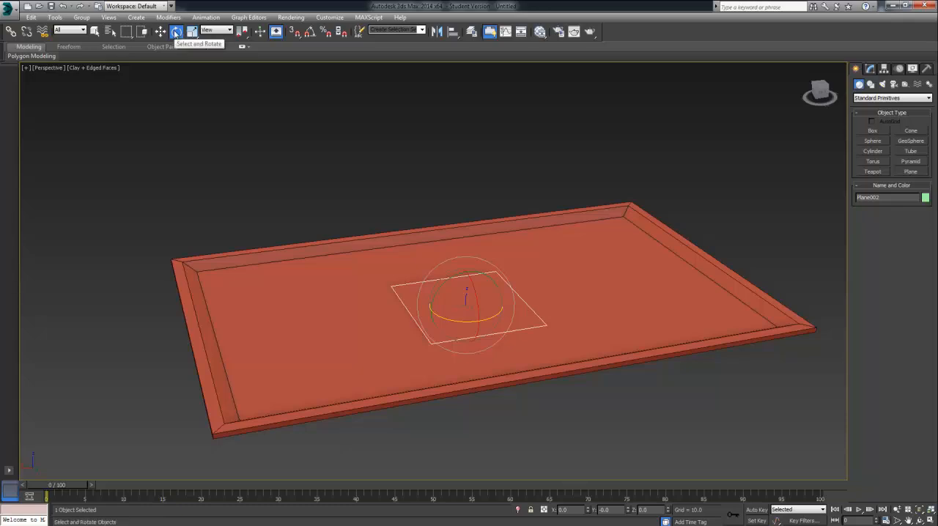
pyautogui.click(311, 33)
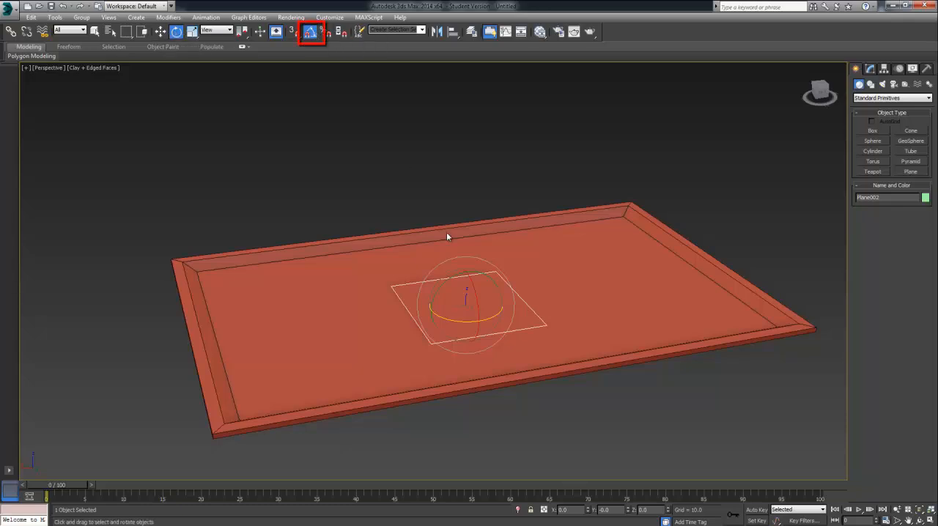
pyautogui.moveTo(473, 277)
pyautogui.mouseDown()
pyautogui.moveTo(487, 340)
pyautogui.moveTo(482, 327)
pyautogui.mouseUp()
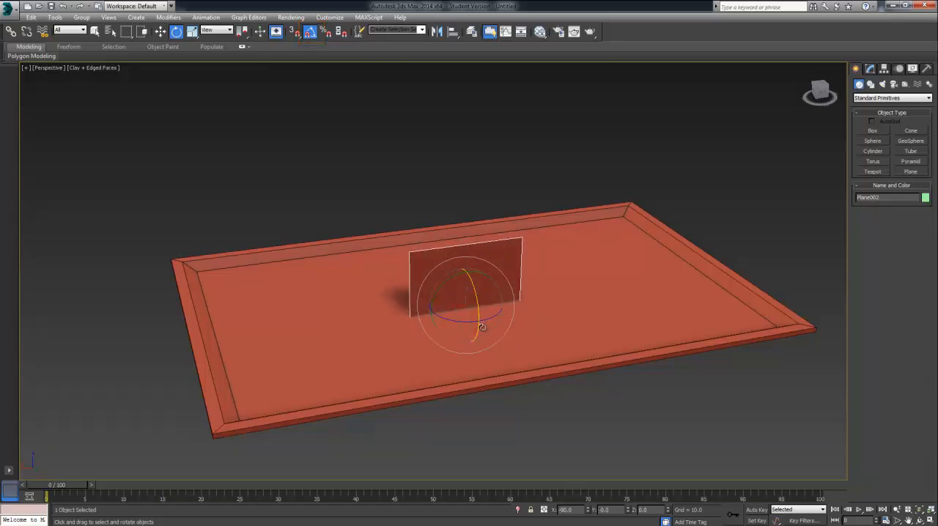
# Step: Move the upright plane up along the Z axis to about 26.3, above the tray
pyautogui.click(160, 32)
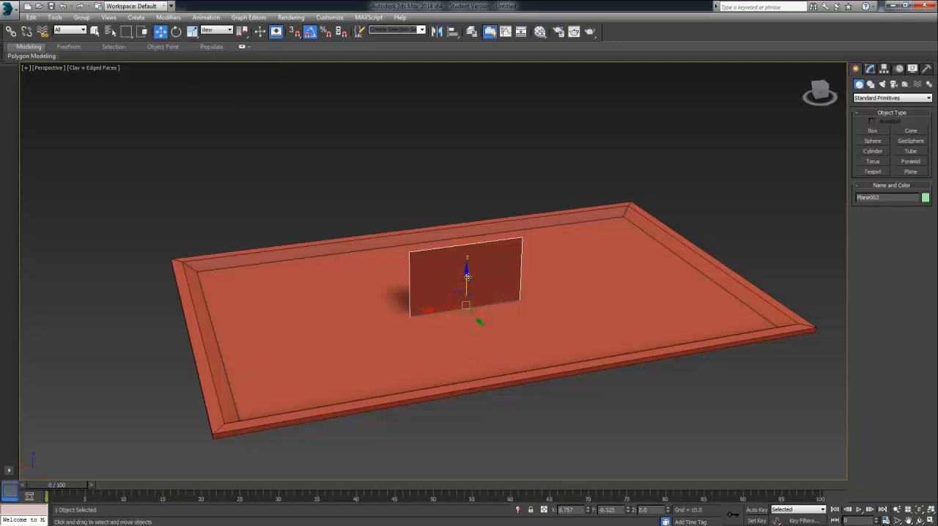
pyautogui.moveTo(467, 277); pyautogui.dragTo(474, 206)
pyautogui.keyDown('alt'); pyautogui.moveTo(576, 216); pyautogui.dragTo(546, 260, button='middle'); pyautogui.keyUp('alt')
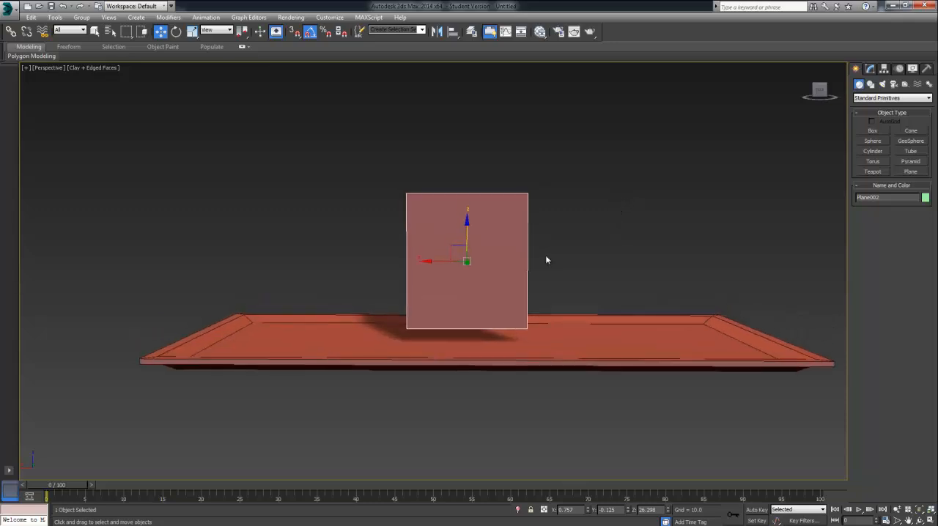
# Step: Convert the upright plane to an Editable Poly and isolate it from the tray
pyautogui.rightClick(453, 211)
pyautogui.moveTo(500, 301)
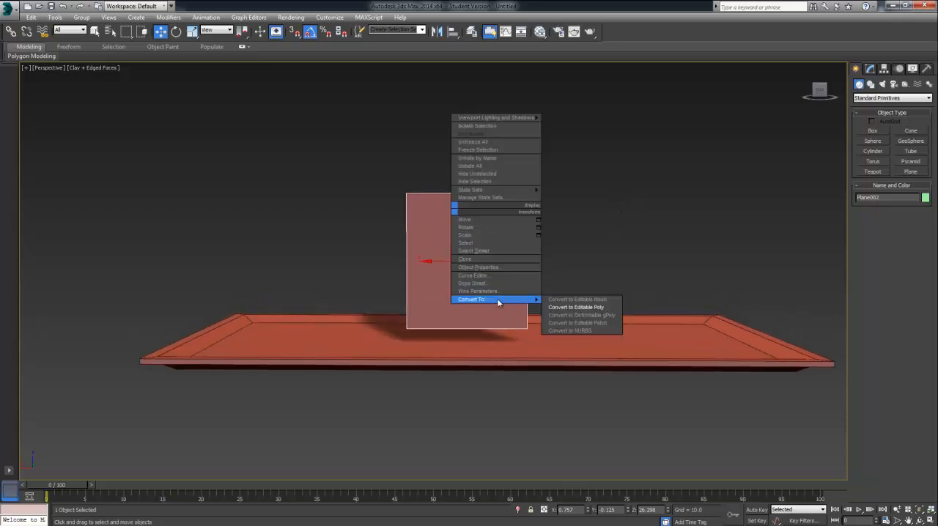
pyautogui.click(552, 308)
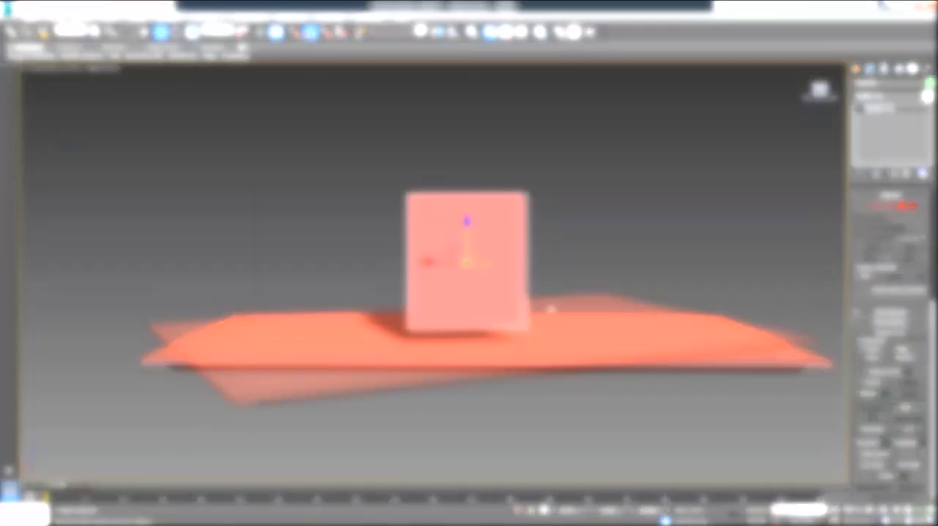
pyautogui.hotkey('alt', 'q')
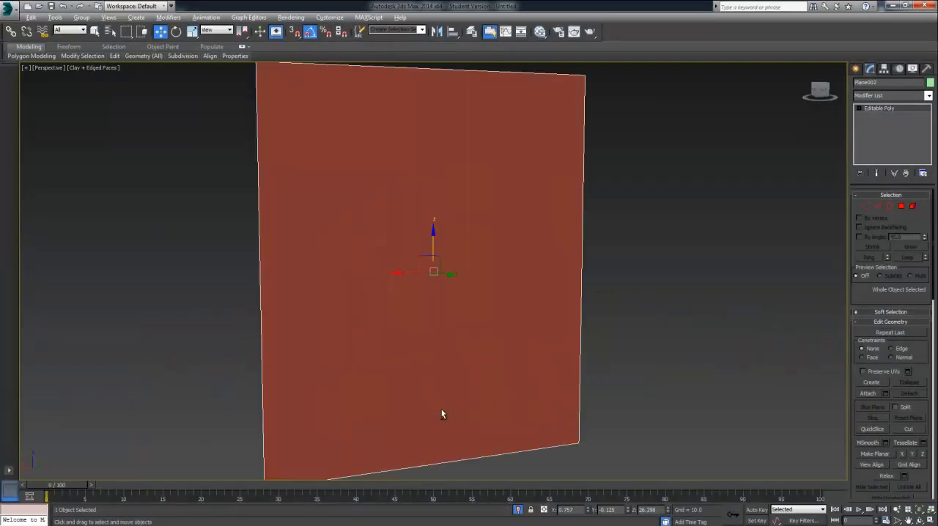
pyautogui.moveTo(503, 403)
pyautogui.keyDown('alt'); pyautogui.mouseDown(button='middle')
pyautogui.moveTo(511, 396)
pyautogui.moveTo(473, 383)
pyautogui.moveTo(508, 399)
pyautogui.moveTo(530, 391)
pyautogui.moveTo(528, 379)
pyautogui.moveTo(528, 391)
pyautogui.moveTo(413, 392)
pyautogui.moveTo(442, 405)
pyautogui.mouseUp(button='middle'); pyautogui.keyUp('alt')
pyautogui.scroll(-5, 506, 398)
pyautogui.keyDown('alt'); pyautogui.moveTo(420, 370); pyautogui.dragTo(513, 345, button='middle'); pyautogui.keyUp('alt')
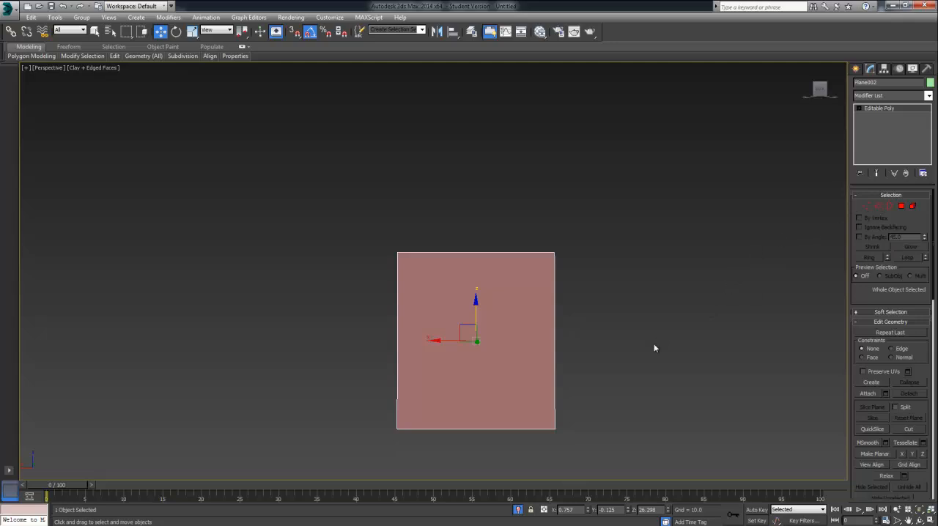
# Step: Connect the upright plane's top and bottom edges with 6 segments and push the new vertical edges out slightly along Y
pyautogui.moveTo(685, 348); pyautogui.dragTo(304, 343)
pyautogui.click(879, 206)
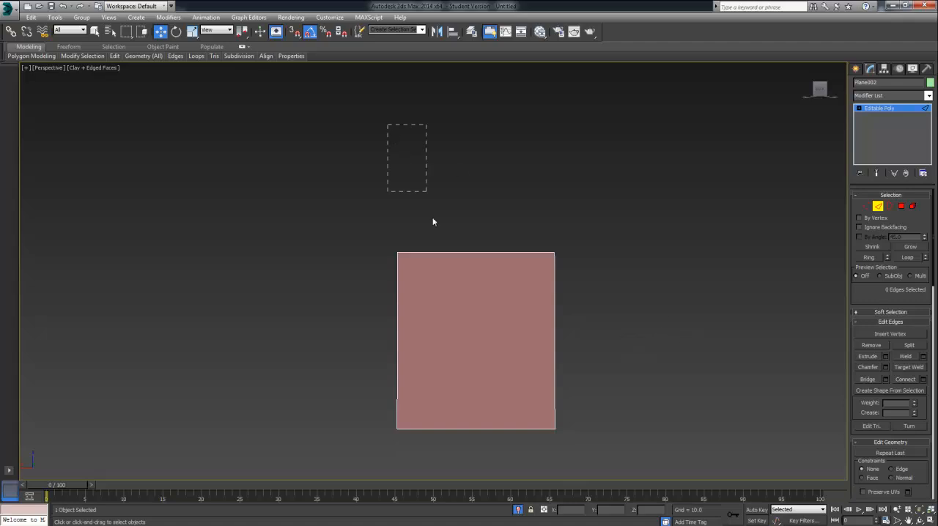
pyautogui.moveTo(462, 302); pyautogui.dragTo(457, 474)
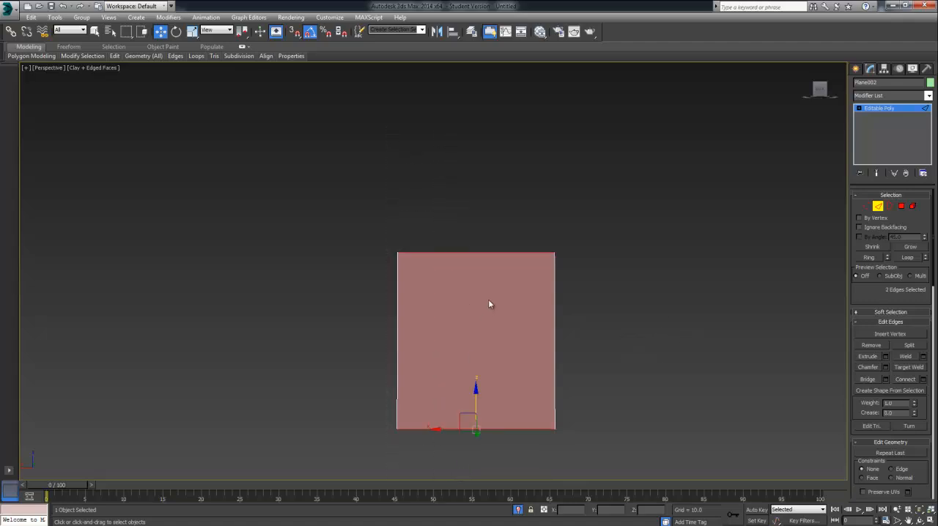
pyautogui.click(924, 381)
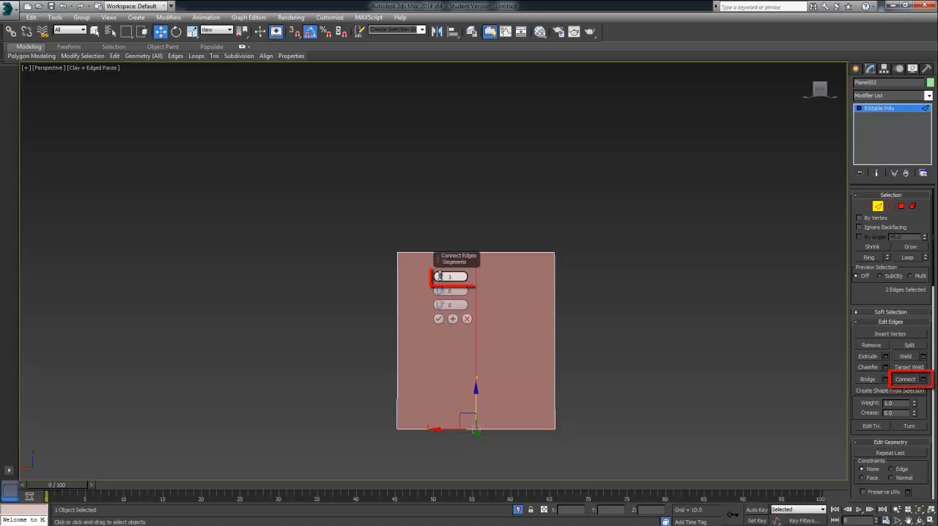
pyautogui.moveTo(440, 279); pyautogui.dragTo(439, 274)
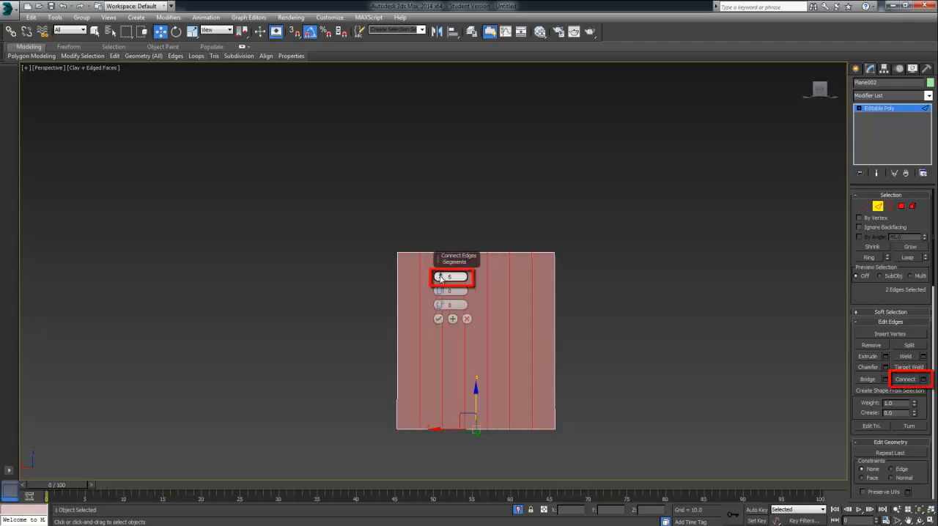
pyautogui.click(439, 319)
pyautogui.keyDown('alt'); pyautogui.moveTo(627, 311); pyautogui.dragTo(459, 329, button='middle'); pyautogui.keyUp('alt')
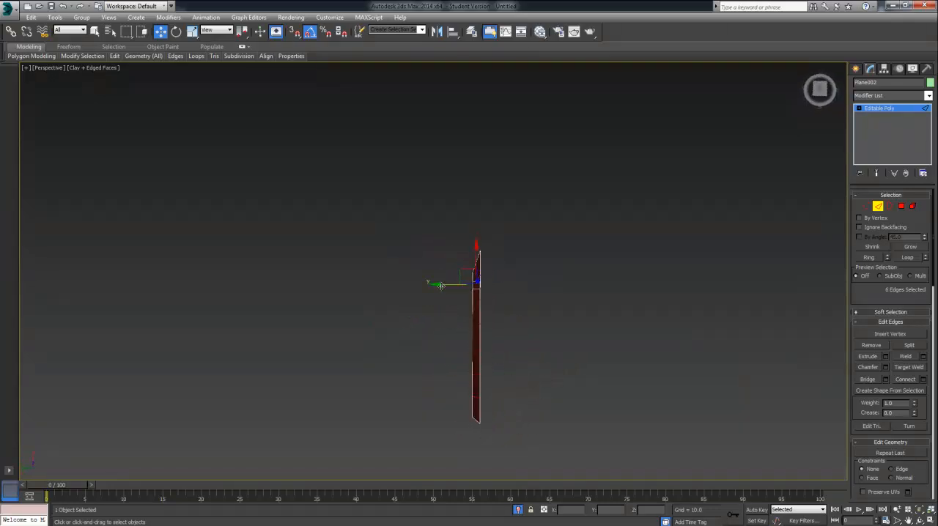
pyautogui.moveTo(442, 286); pyautogui.dragTo(449, 297)
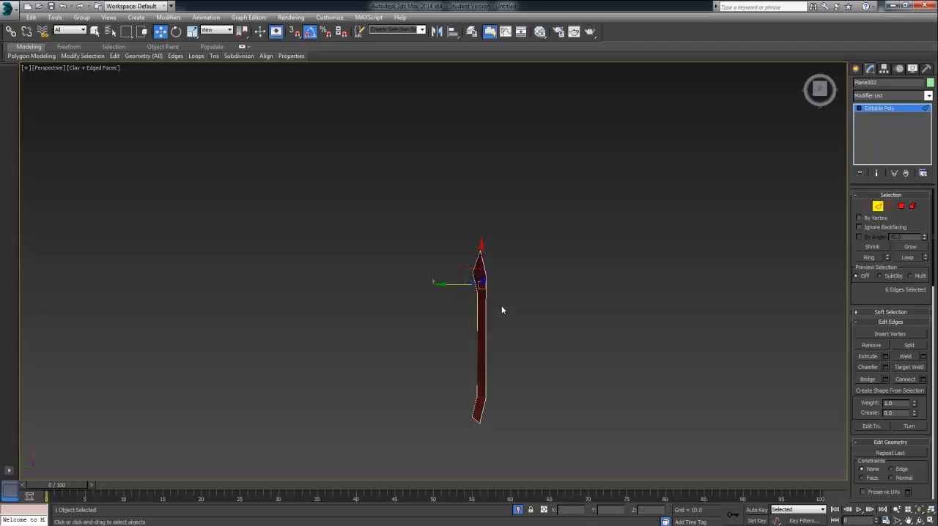
# Step: Try to move only the four middle vertical edges further out along the Y axis
pyautogui.keyDown('alt'); pyautogui.moveTo(502, 310); pyautogui.dragTo(469, 290, button='middle'); pyautogui.keyUp('alt')
pyautogui.keyDown('alt'); pyautogui.click(430, 262); pyautogui.keyUp('alt')
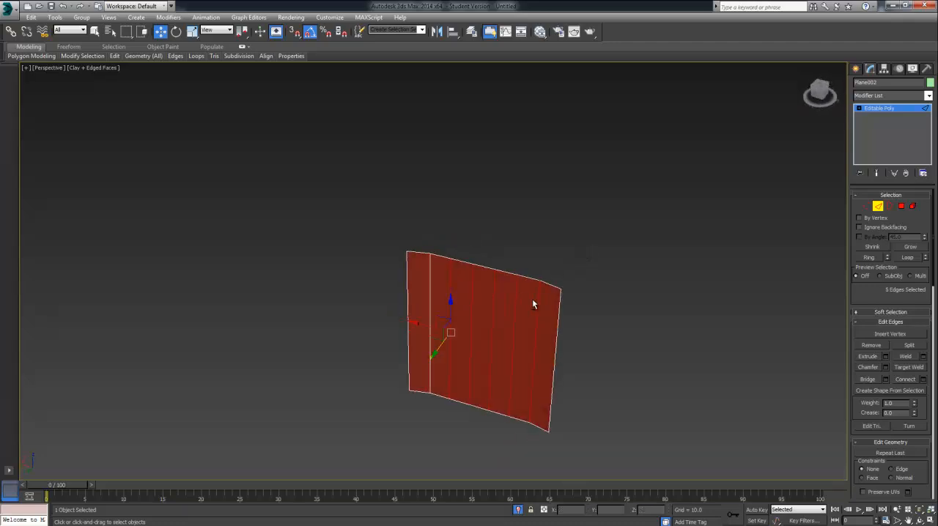
pyautogui.keyDown('alt'); pyautogui.click(537, 301); pyautogui.keyUp('alt')
pyautogui.keyDown('alt'); pyautogui.moveTo(560, 271); pyautogui.dragTo(508, 306, button='middle'); pyautogui.keyUp('alt')
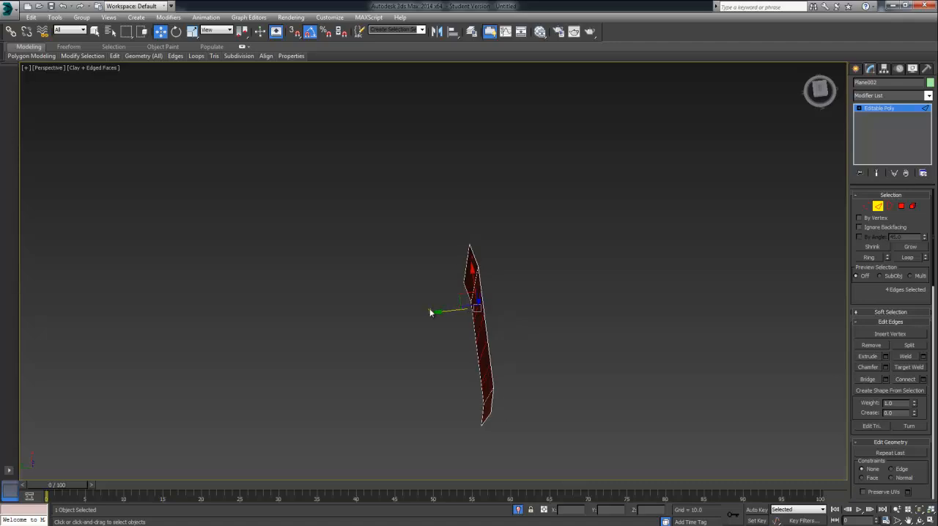
pyautogui.keyDown('alt'); pyautogui.moveTo(442, 315); pyautogui.dragTo(442, 285, button='middle'); pyautogui.keyUp('alt')
# Step: Select the four middle vertical edges of the panel and move them further out along Y to bend it
pyautogui.click(445, 290)
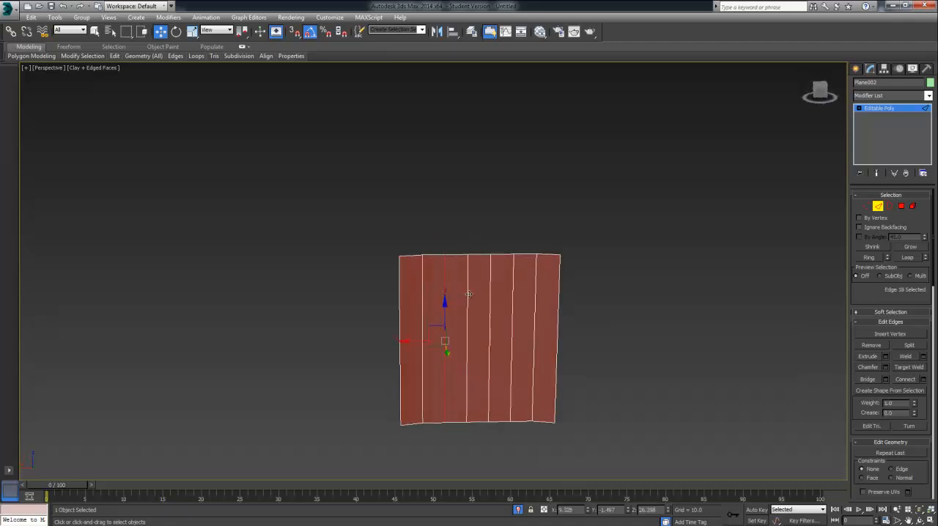
pyautogui.keyDown('ctrl'); pyautogui.click(469, 294); pyautogui.keyUp('ctrl')
pyautogui.keyDown('ctrl'); pyautogui.click(493, 296); pyautogui.keyUp('ctrl')
pyautogui.keyDown('ctrl'); pyautogui.click(514, 294); pyautogui.keyUp('ctrl')
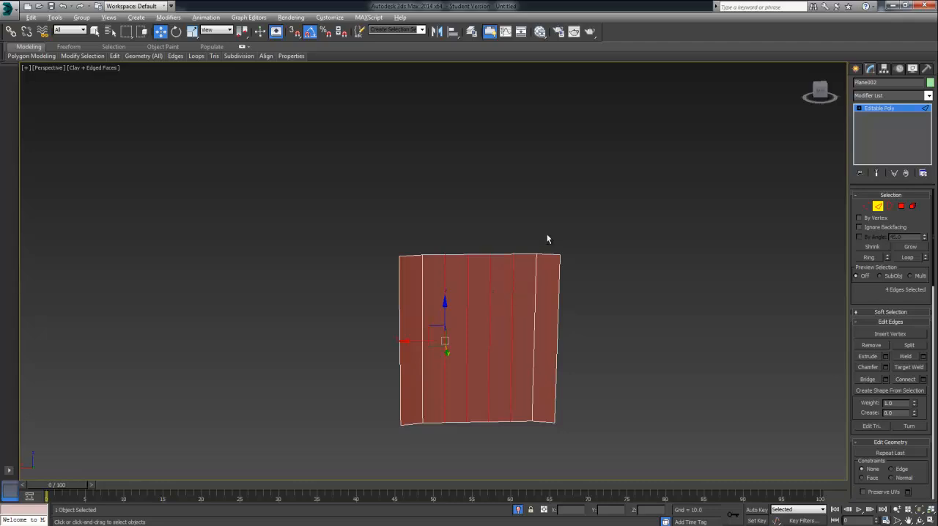
pyautogui.keyDown('alt'); pyautogui.moveTo(548, 235); pyautogui.dragTo(440, 313, button='middle'); pyautogui.keyUp('alt')
pyautogui.moveTo(440, 304); pyautogui.dragTo(513, 305)
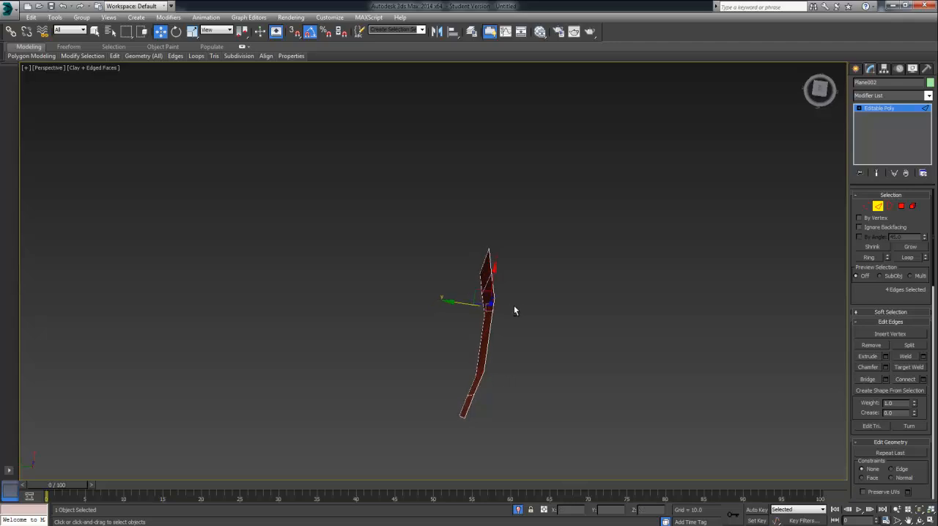
pyautogui.press('t')
pyautogui.scroll(8, 495, 318)
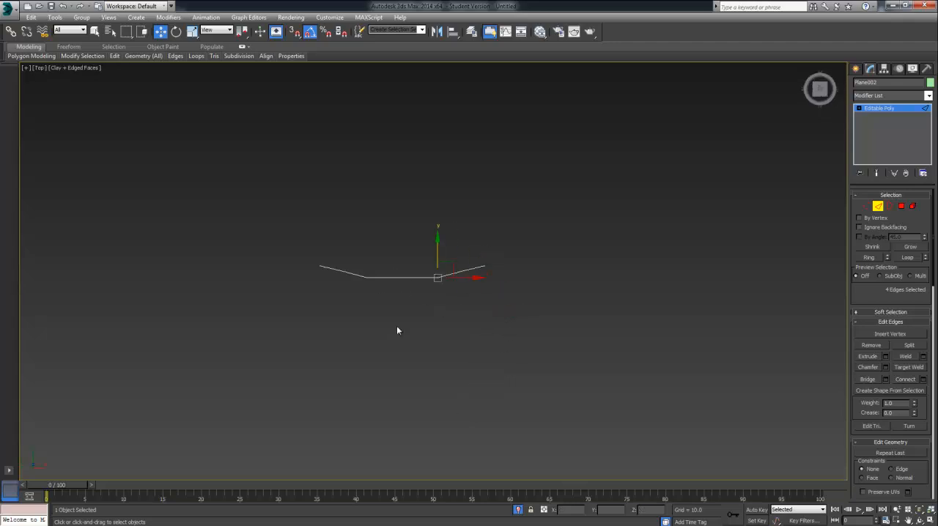
# Step: Reduce the selection to the two central vertical edges and move them slightly further out along Y to smooth the curve
pyautogui.moveTo(467, 352); pyautogui.dragTo(497, 361, button='middle')
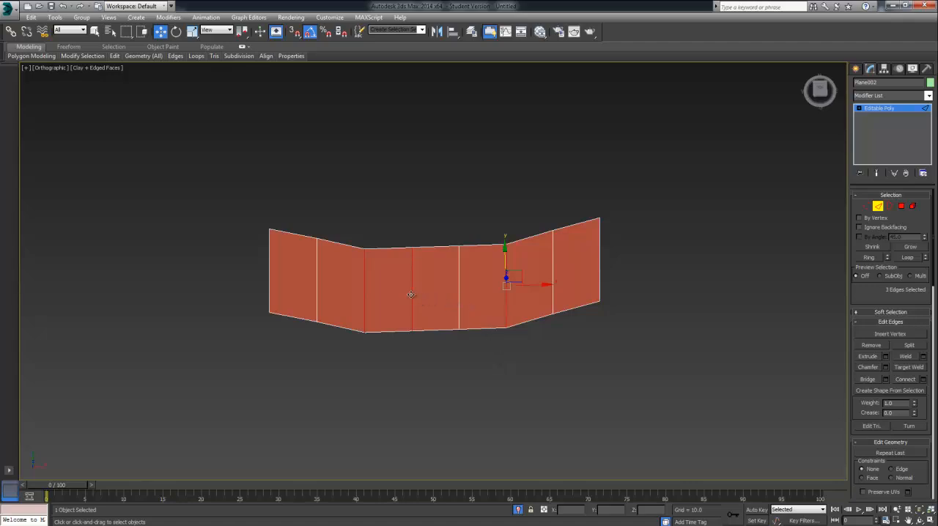
pyautogui.keyDown('ctrl'); pyautogui.click(459, 297); pyautogui.keyUp('ctrl')
pyautogui.keyDown('alt'); pyautogui.click(505, 304); pyautogui.keyUp('alt')
pyautogui.keyDown('alt'); pyautogui.click(364, 292); pyautogui.keyUp('alt')
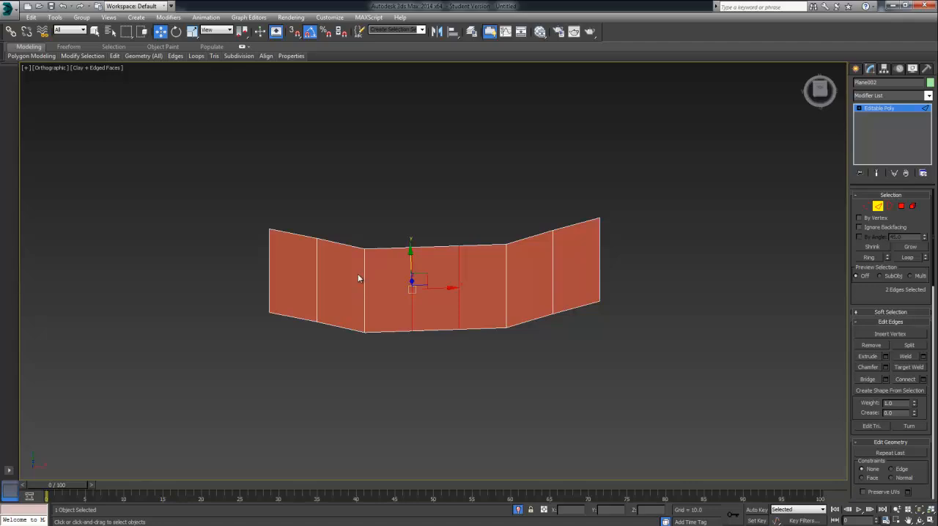
pyautogui.press('t')
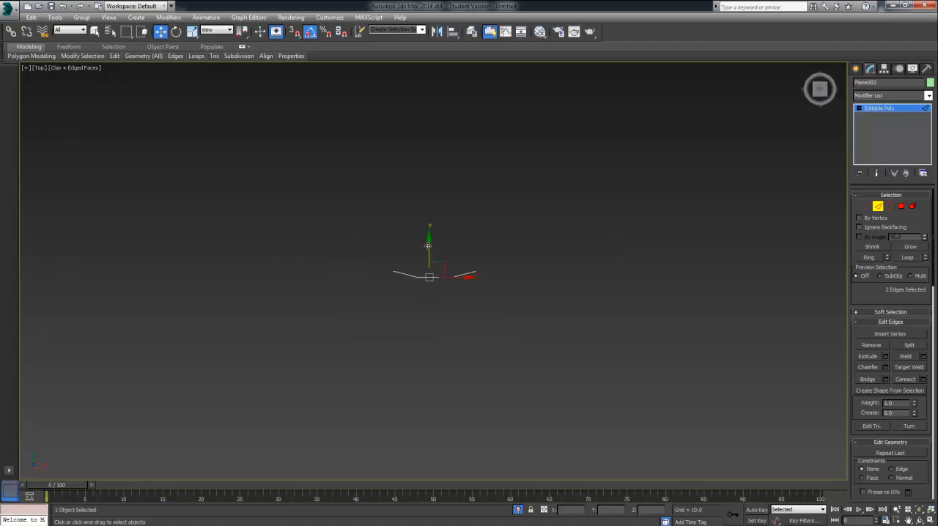
pyautogui.moveTo(429, 246); pyautogui.dragTo(471, 255)
pyautogui.scroll(4, 471, 255)
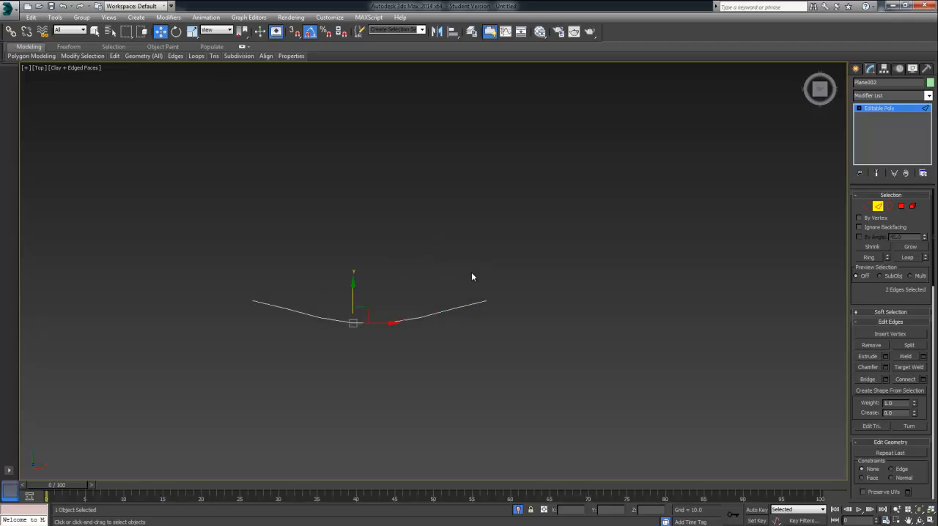
# Step: Select the panel's two outer side edges and move them back along Y to deepen the curvature
pyautogui.press('p')
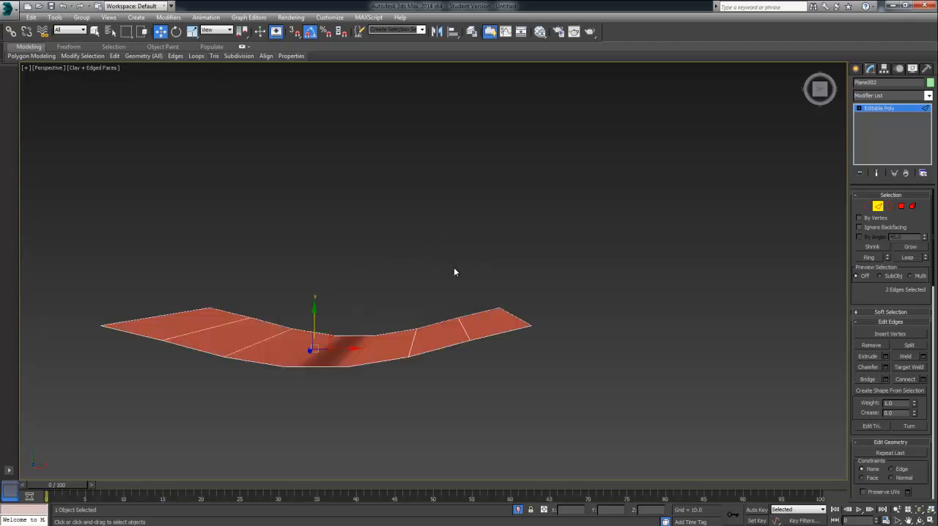
pyautogui.moveTo(448, 360)
pyautogui.keyDown('alt'); pyautogui.mouseDown(button='middle')
pyautogui.moveTo(429, 314)
pyautogui.moveTo(502, 331)
pyautogui.mouseUp(button='middle'); pyautogui.keyUp('alt')
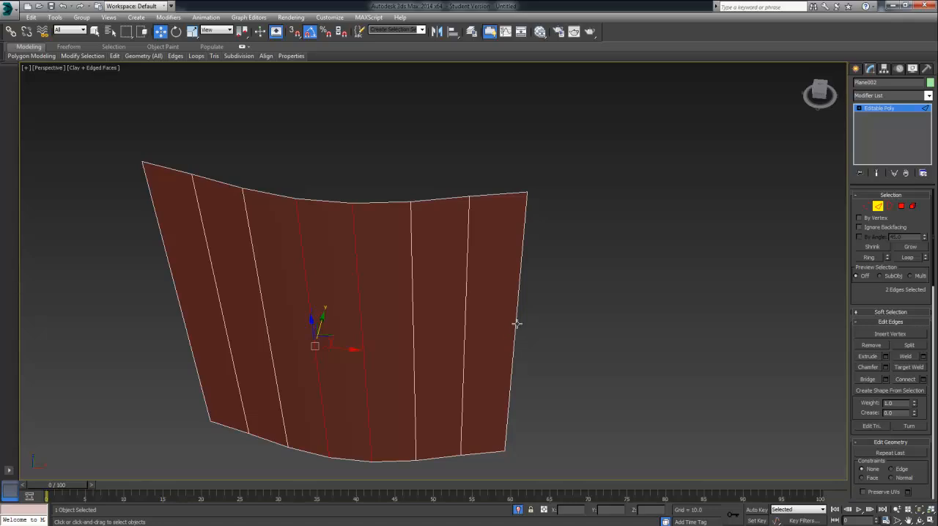
pyautogui.click(517, 323)
pyautogui.keyDown('ctrl'); pyautogui.click(173, 274); pyautogui.keyUp('ctrl')
pyautogui.keyDown('alt'); pyautogui.moveTo(173, 274); pyautogui.dragTo(229, 243, button='middle'); pyautogui.keyUp('alt')
pyautogui.moveTo(226, 229); pyautogui.dragTo(231, 224)
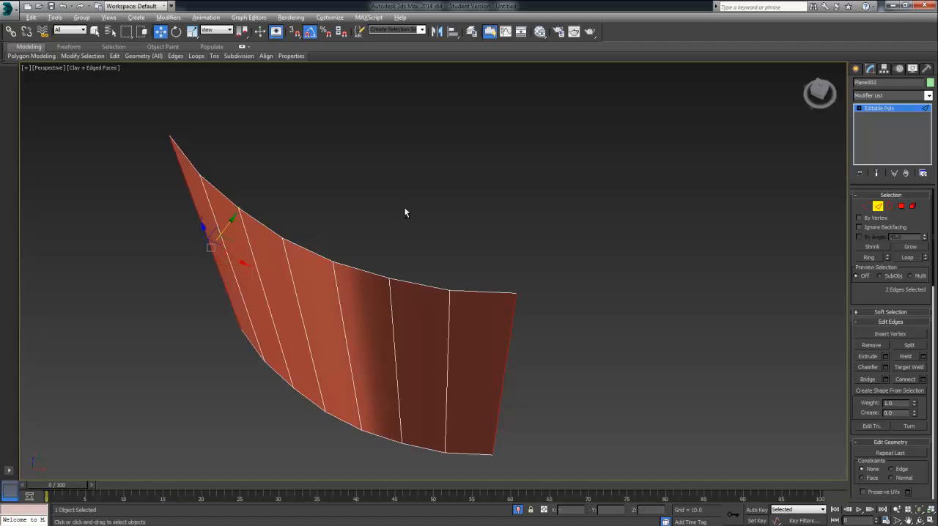
# Step: Select the five middle edges along the panel's top and raise them along Z
pyautogui.keyDown('alt'); pyautogui.moveTo(404, 210); pyautogui.dragTo(287, 224, button='middle'); pyautogui.keyUp('alt')
pyautogui.click(278, 202)
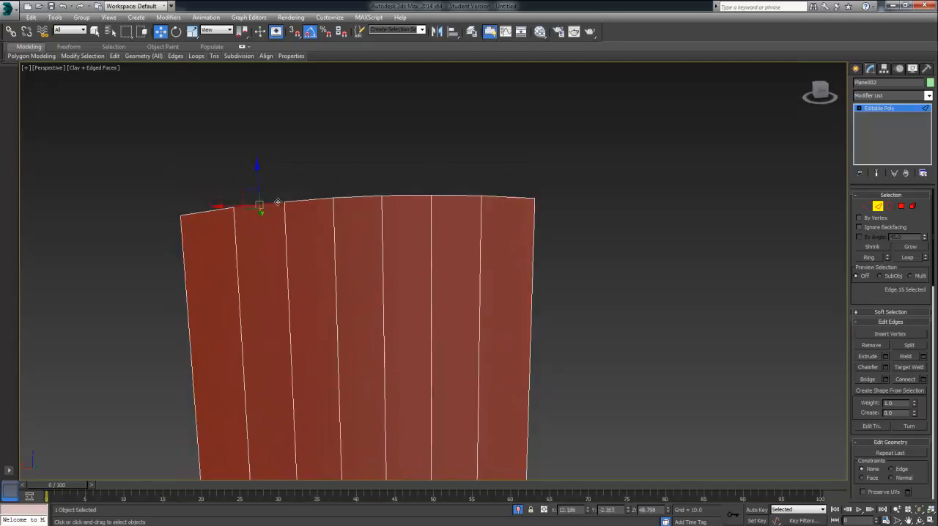
pyautogui.keyDown('ctrl'); pyautogui.click(323, 200); pyautogui.keyUp('ctrl')
pyautogui.keyDown('ctrl'); pyautogui.click(369, 198); pyautogui.keyUp('ctrl')
pyautogui.keyDown('ctrl'); pyautogui.click(407, 195); pyautogui.keyUp('ctrl')
pyautogui.keyDown('ctrl'); pyautogui.click(443, 198); pyautogui.keyUp('ctrl')
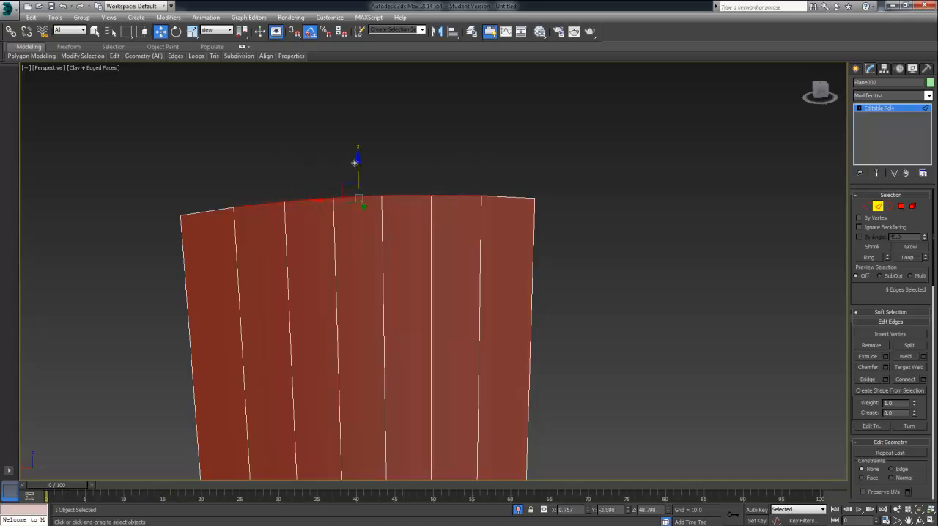
pyautogui.moveTo(355, 162); pyautogui.dragTo(357, 126)
# Step: Raise the three middle top edges along Z, and raise the central one a little more to form an arched top
pyautogui.click(309, 182)
pyautogui.keyDown('ctrl'); pyautogui.click(343, 178); pyautogui.keyUp('ctrl')
pyautogui.keyDown('ctrl'); pyautogui.click(413, 176); pyautogui.keyUp('ctrl')
pyautogui.click(369, 168)
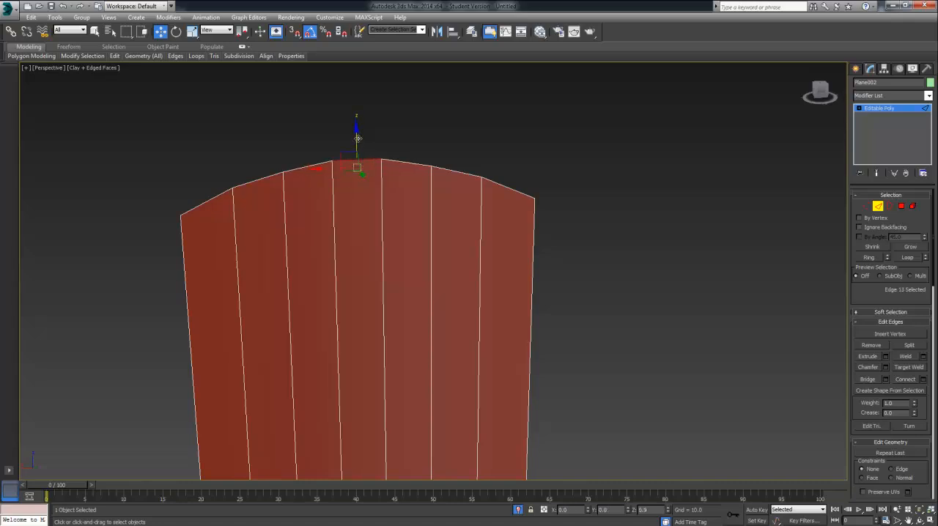
pyautogui.click(402, 136)
pyautogui.keyDown('alt'); pyautogui.moveTo(477, 176); pyautogui.dragTo(687, 204, button='middle'); pyautogui.keyUp('alt')
# Step: Select both side edges and all seven bottom edges of the panel and extrude them along Y as new side and bottom walls
pyautogui.click(879, 209)
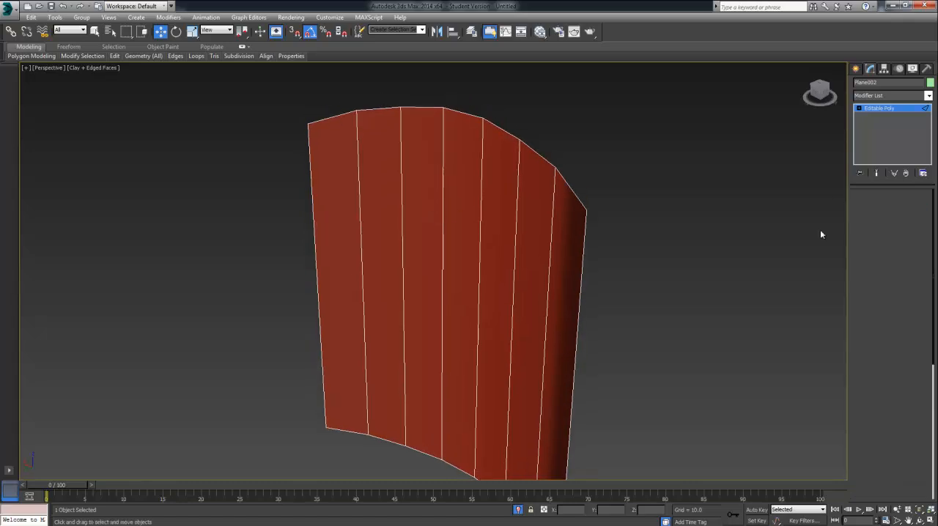
pyautogui.click(879, 208)
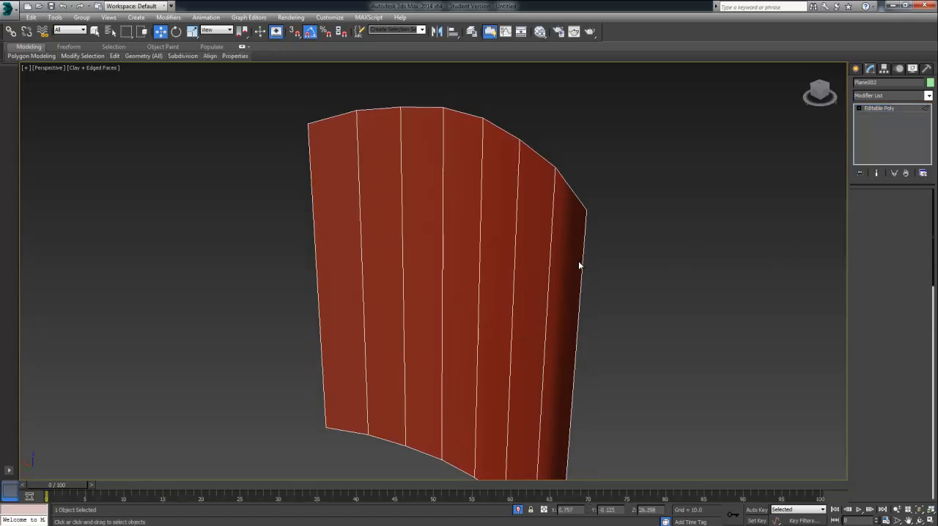
pyautogui.keyDown('alt'); pyautogui.moveTo(369, 373); pyautogui.dragTo(369, 322, button='middle'); pyautogui.keyUp('alt')
pyautogui.click(338, 306)
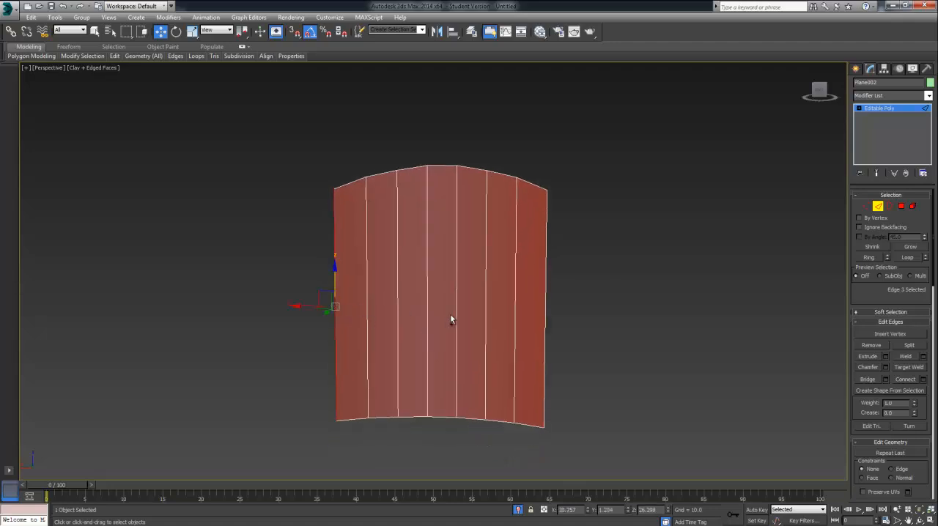
pyautogui.click(546, 336)
pyautogui.keyDown('ctrl'); pyautogui.click(501, 423); pyautogui.keyUp('ctrl')
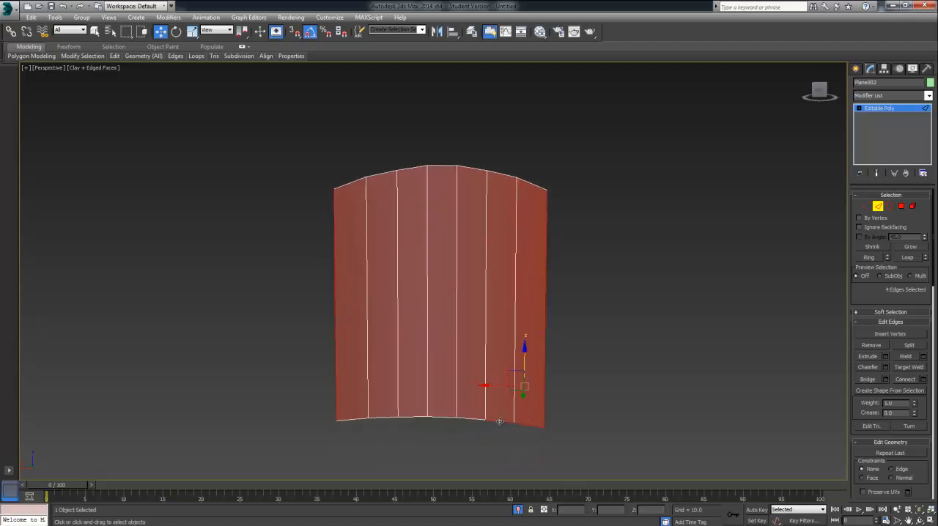
pyautogui.keyDown('ctrl'); pyautogui.click(471, 421); pyautogui.keyUp('ctrl')
pyautogui.keyDown('ctrl'); pyautogui.click(442, 418); pyautogui.keyUp('ctrl')
pyautogui.keyDown('ctrl'); pyautogui.click(413, 417); pyautogui.keyUp('ctrl')
pyautogui.keyDown('ctrl'); pyautogui.click(391, 418); pyautogui.keyUp('ctrl')
pyautogui.keyDown('ctrl'); pyautogui.click(391, 418); pyautogui.keyUp('ctrl')
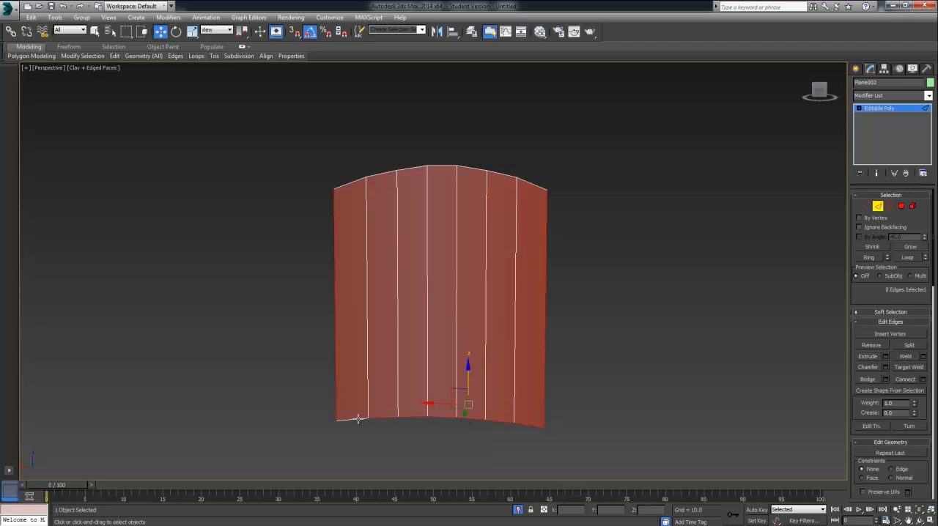
pyautogui.keyDown('ctrl'); pyautogui.click(358, 420); pyautogui.keyUp('ctrl')
pyautogui.keyDown('alt'); pyautogui.moveTo(448, 394); pyautogui.dragTo(384, 427, button='middle'); pyautogui.keyUp('alt')
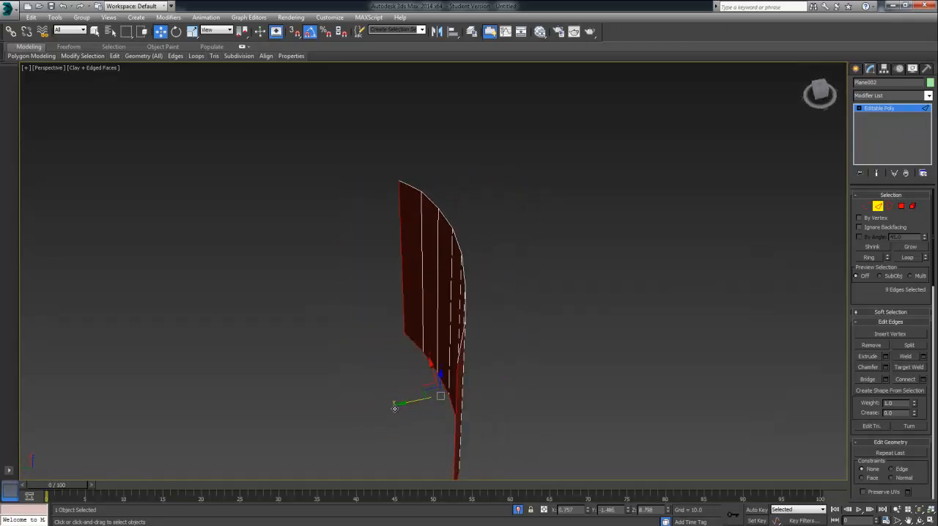
pyautogui.keyDown('shift'); pyautogui.moveTo(395, 409); pyautogui.dragTo(345, 426); pyautogui.keyUp('shift')
# Step: Select the seven free edges of the new bottom wall and scale them down along Y into a straight line
pyautogui.keyDown('alt'); pyautogui.moveTo(328, 432); pyautogui.dragTo(402, 463, button='middle'); pyautogui.keyUp('alt')
pyautogui.click(400, 420)
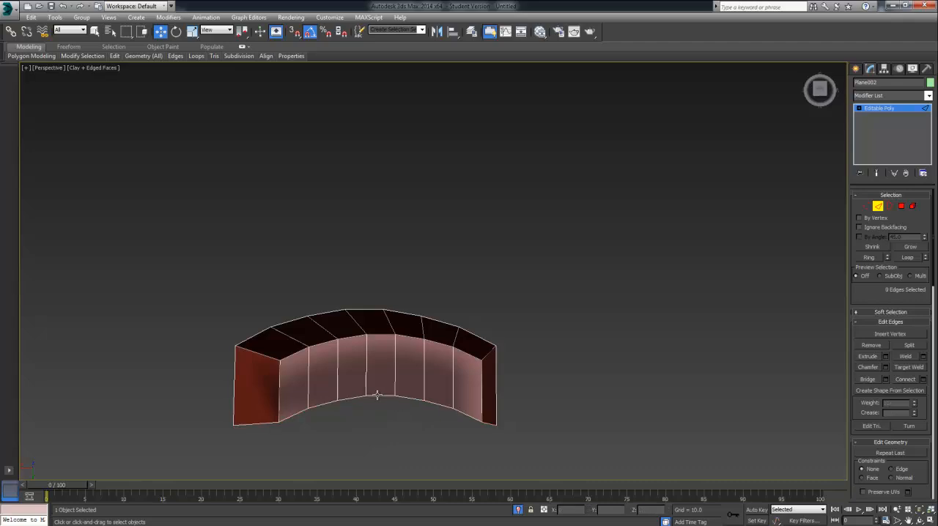
pyautogui.click(378, 396)
pyautogui.keyDown('ctrl'); pyautogui.click(410, 399); pyautogui.keyUp('ctrl')
pyautogui.keyDown('ctrl'); pyautogui.click(440, 405); pyautogui.keyUp('ctrl')
pyautogui.keyDown('ctrl'); pyautogui.click(467, 412); pyautogui.keyUp('ctrl')
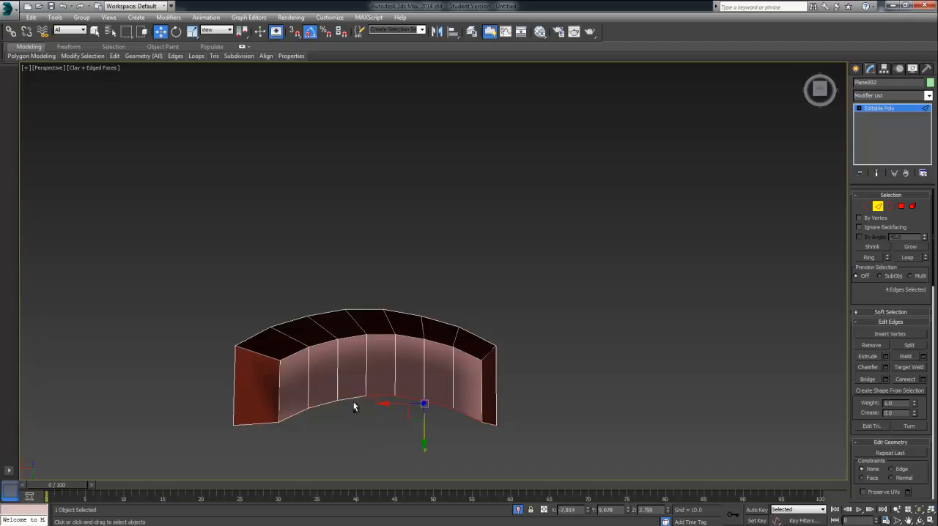
pyautogui.keyDown('ctrl'); pyautogui.click(353, 402); pyautogui.keyUp('ctrl')
pyautogui.keyDown('ctrl'); pyautogui.click(331, 405); pyautogui.keyUp('ctrl')
pyautogui.keyDown('ctrl'); pyautogui.click(300, 415); pyautogui.keyUp('ctrl')
pyautogui.moveTo(335, 436); pyautogui.dragTo(360, 395, button='middle')
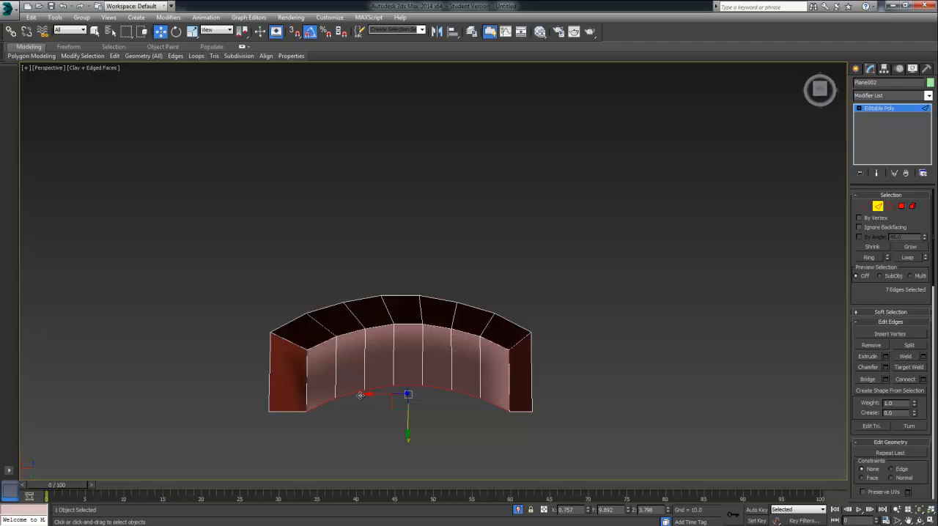
pyautogui.click(192, 31)
pyautogui.moveTo(406, 434); pyautogui.dragTo(424, 344)
pyautogui.moveTo(374, 298); pyautogui.dragTo(413, 64)
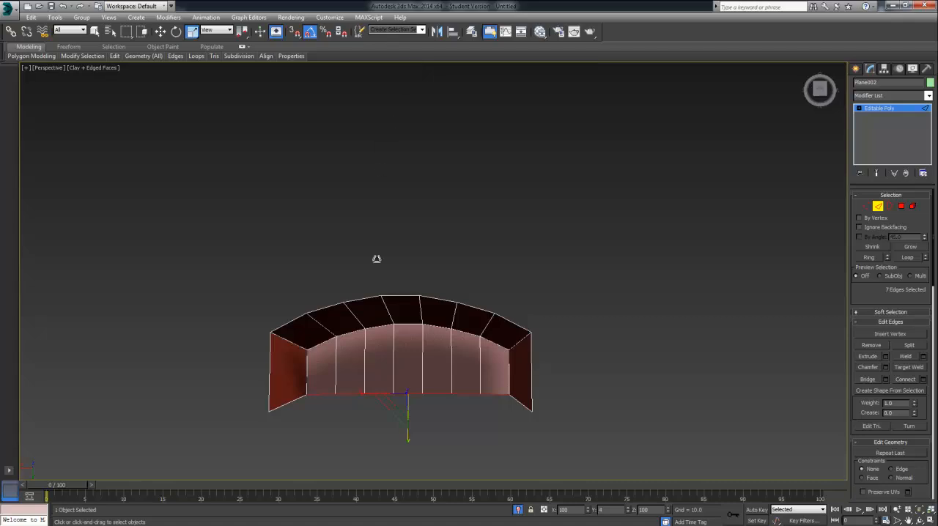
pyautogui.moveTo(376, 259); pyautogui.dragTo(415, 377)
# Step: Select the two upper front vertices of the side walls and move them back along Y so the front edges stand nearly upright
pyautogui.moveTo(430, 250); pyautogui.dragTo(413, 184)
pyautogui.keyDown('alt'); pyautogui.moveTo(440, 437); pyautogui.dragTo(480, 295, button='middle'); pyautogui.keyUp('alt')
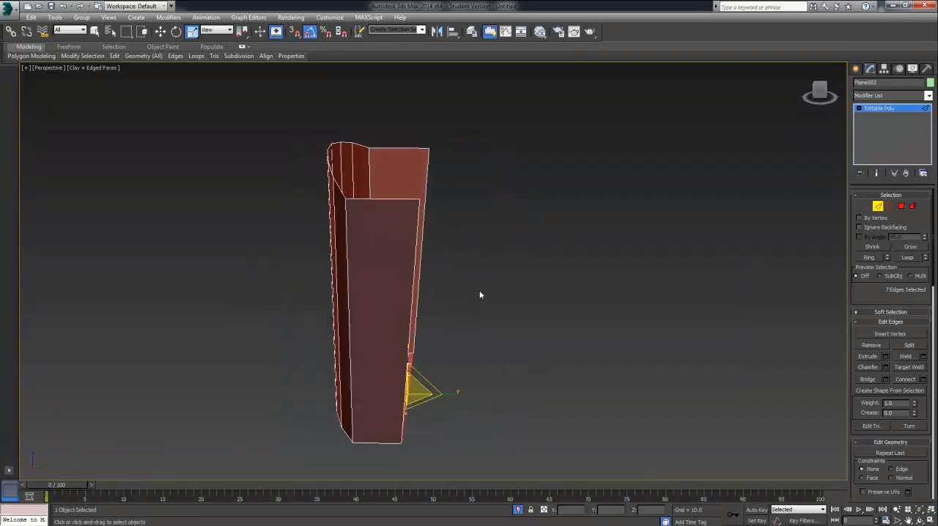
pyautogui.click(867, 207)
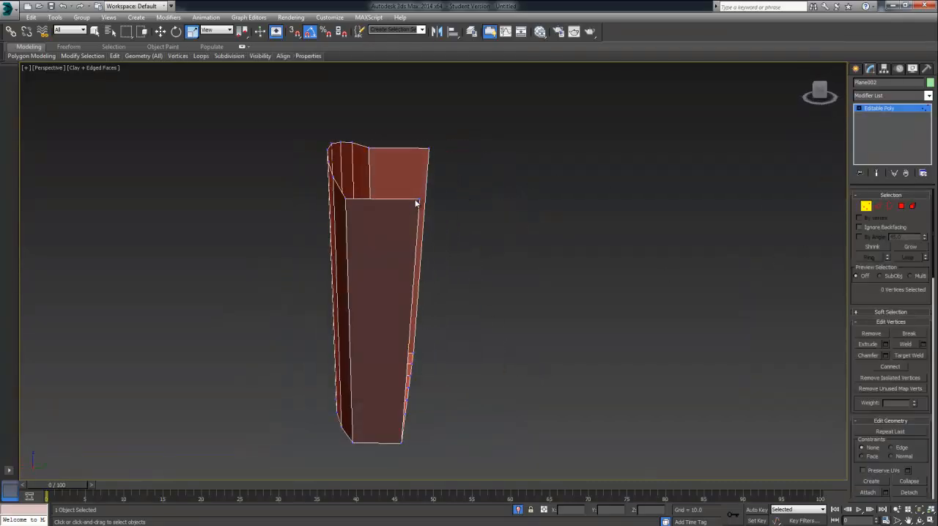
pyautogui.keyDown('alt'); pyautogui.moveTo(426, 228); pyautogui.dragTo(436, 233, button='middle'); pyautogui.keyUp('alt')
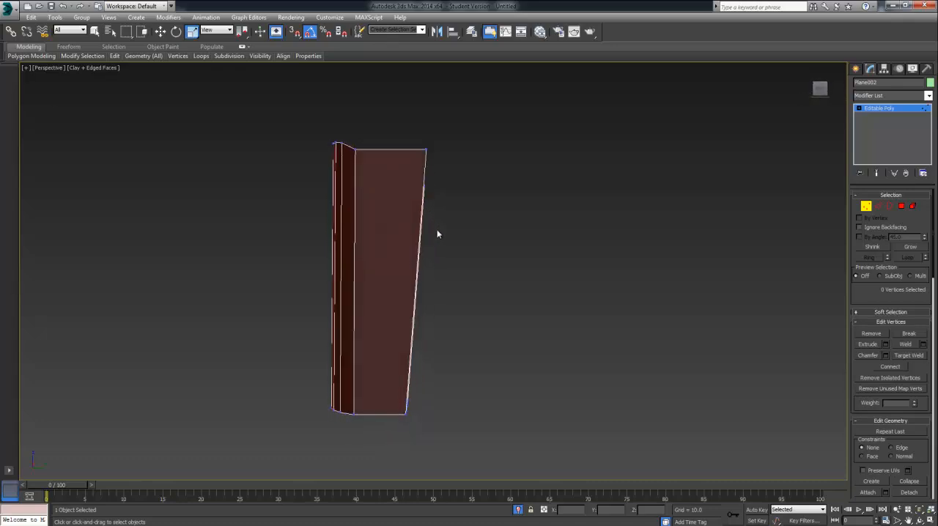
pyautogui.click(425, 151)
pyautogui.keyDown('alt'); pyautogui.moveTo(425, 151); pyautogui.dragTo(475, 197, button='middle'); pyautogui.keyUp('alt')
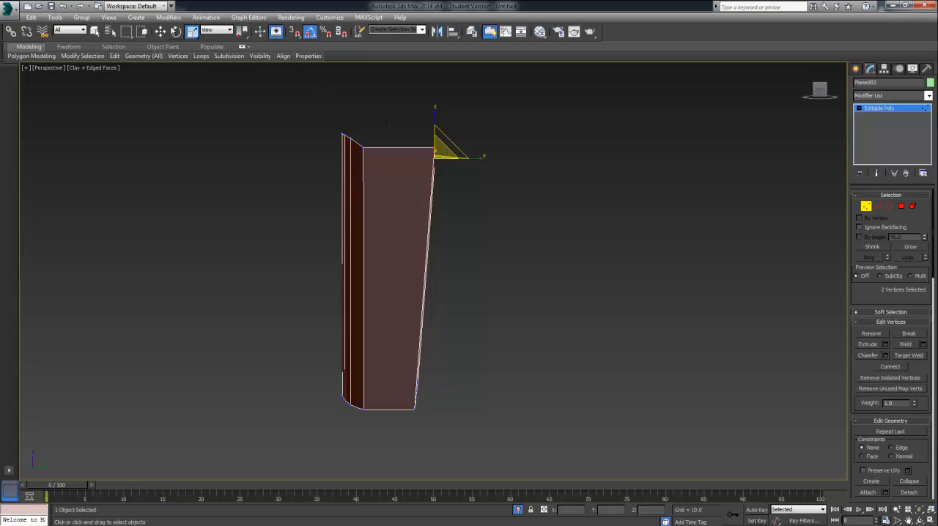
pyautogui.press('w')
pyautogui.moveTo(454, 158); pyautogui.dragTo(426, 157)
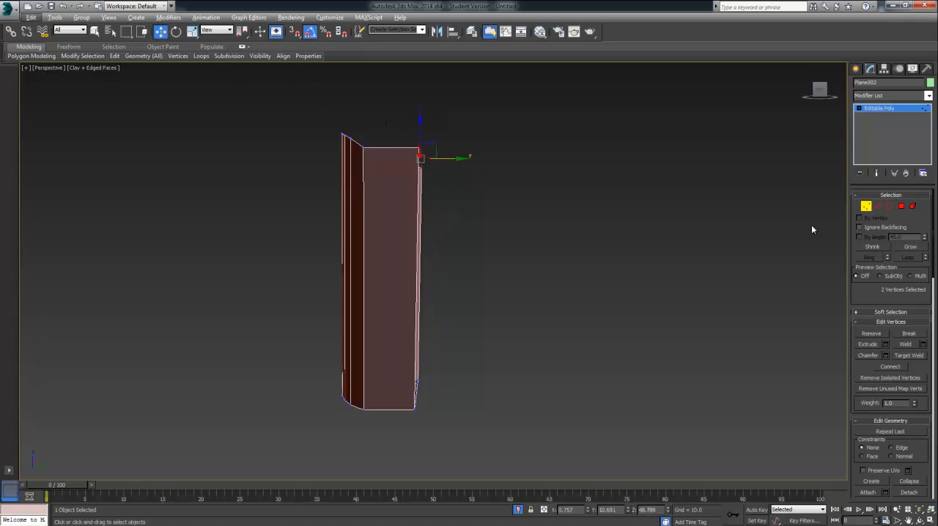
pyautogui.keyDown('alt'); pyautogui.moveTo(615, 273); pyautogui.dragTo(591, 294, button='middle'); pyautogui.keyUp('alt')
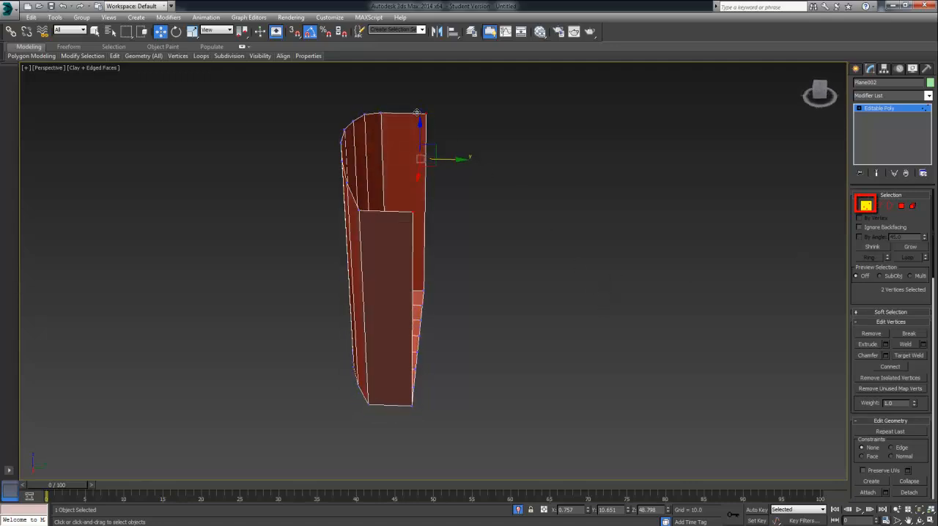
pyautogui.keyDown('alt'); pyautogui.moveTo(431, 197); pyautogui.dragTo(436, 152, button='middle'); pyautogui.keyUp('alt')
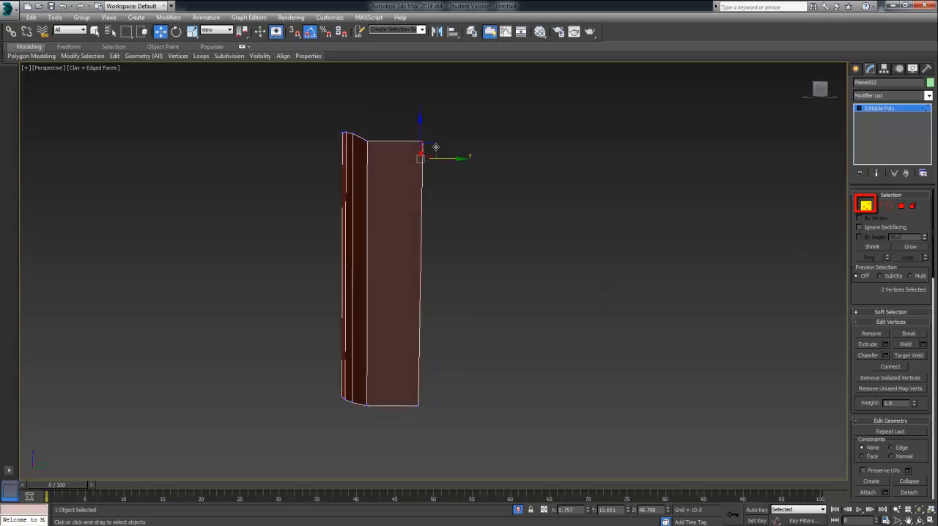
# Step: Select the front vertical edges of both side walls and bridge them with one segment to form the front wall
pyautogui.moveTo(422, 130); pyautogui.dragTo(412, 184)
pyautogui.keyDown('alt'); pyautogui.moveTo(483, 201); pyautogui.dragTo(488, 226, button='middle'); pyautogui.keyUp('alt')
pyautogui.click(880, 207)
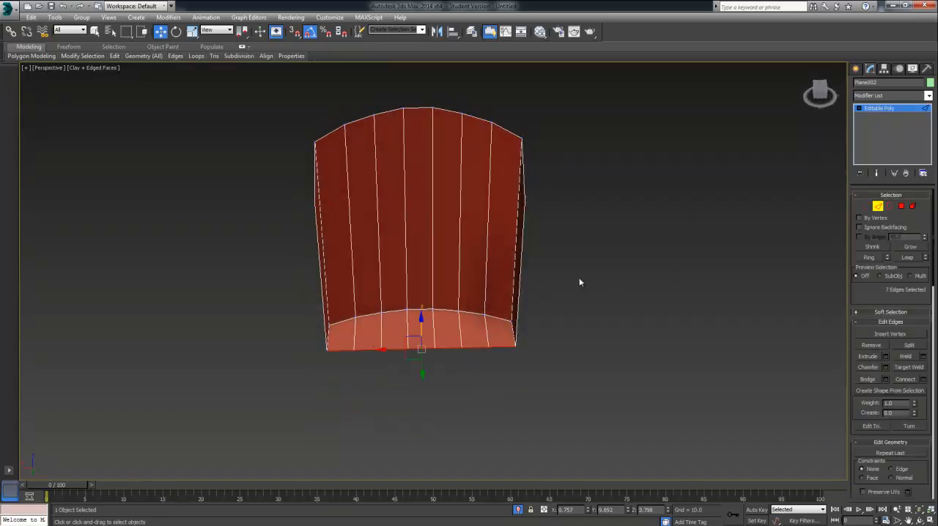
pyautogui.click(519, 262)
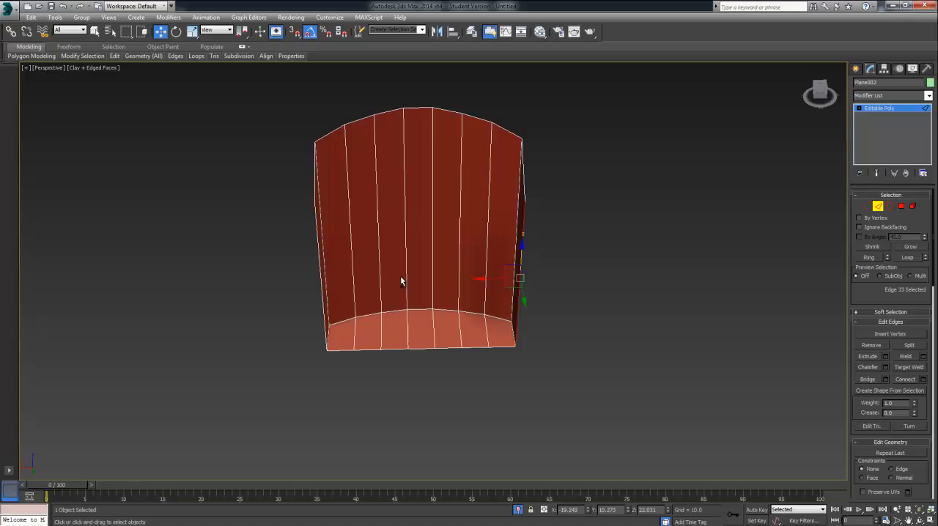
pyautogui.keyDown('ctrl'); pyautogui.click(318, 277); pyautogui.keyUp('ctrl')
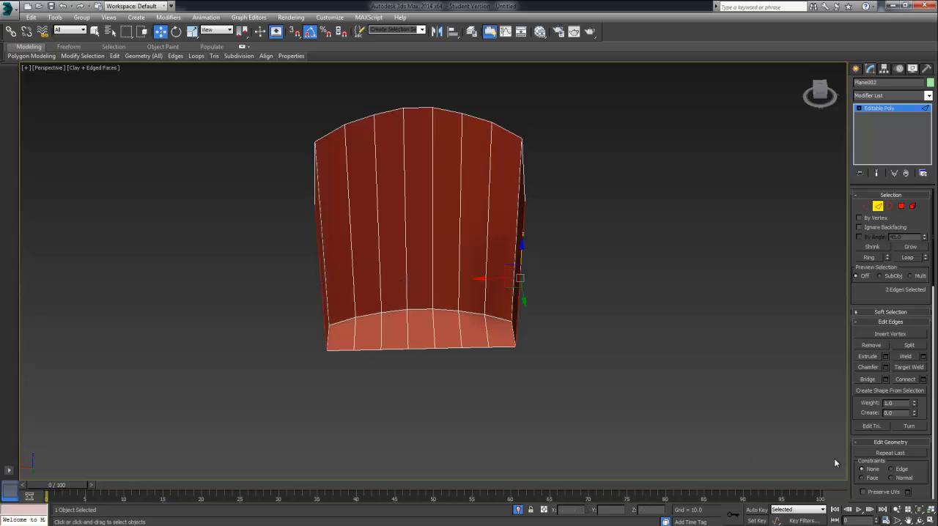
pyautogui.click(886, 379)
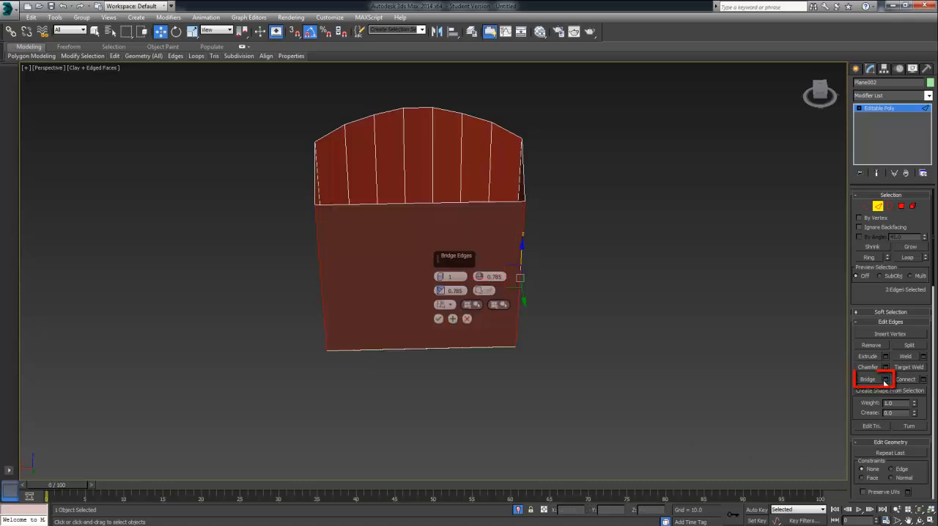
pyautogui.click(439, 319)
pyautogui.keyDown('alt'); pyautogui.moveTo(421, 391); pyautogui.dragTo(430, 360, button='middle'); pyautogui.keyUp('alt')
pyautogui.keyDown('alt'); pyautogui.moveTo(350, 230); pyautogui.dragTo(746, 202, button='middle'); pyautogui.keyUp('alt')
# Step: Connect the top and bottom edges of the front wall with 6 segments, keeping pinch and slide at 0
pyautogui.click(460, 190)
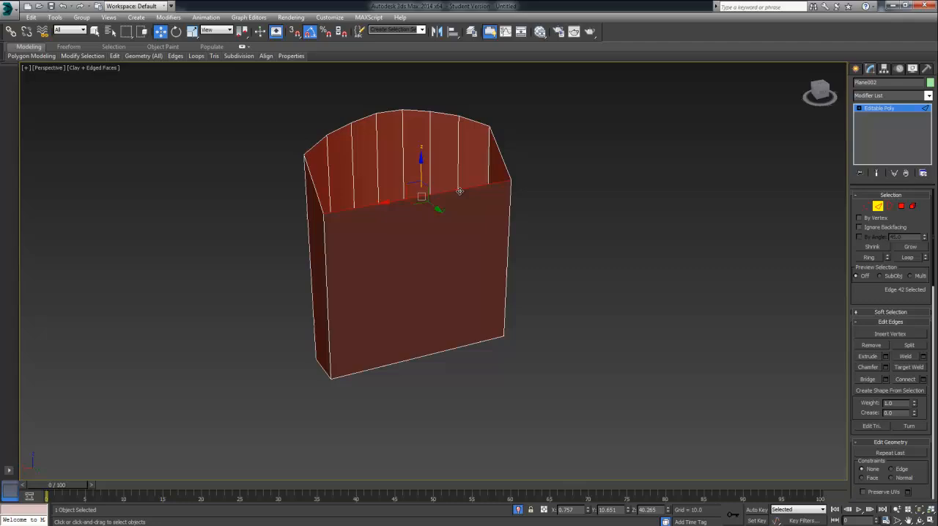
pyautogui.click(410, 362)
pyautogui.click(455, 350)
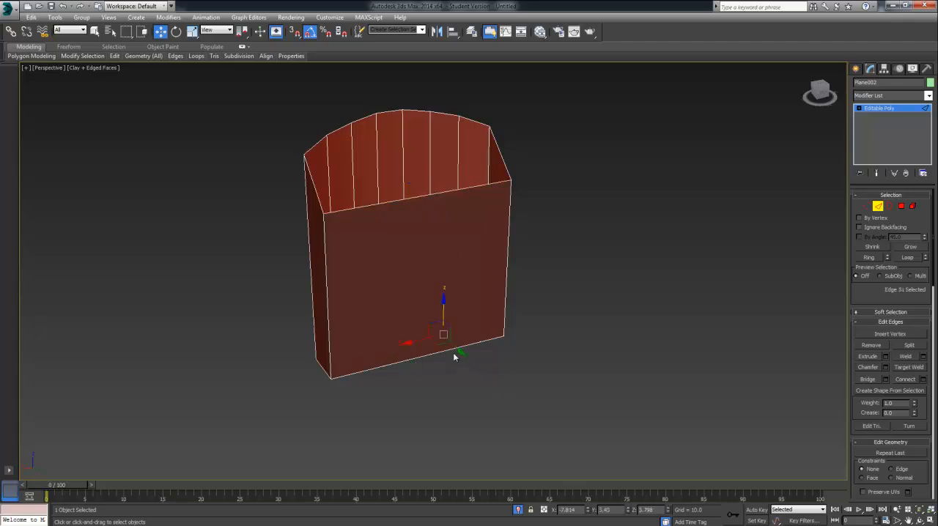
pyautogui.doubleClick(404, 202)
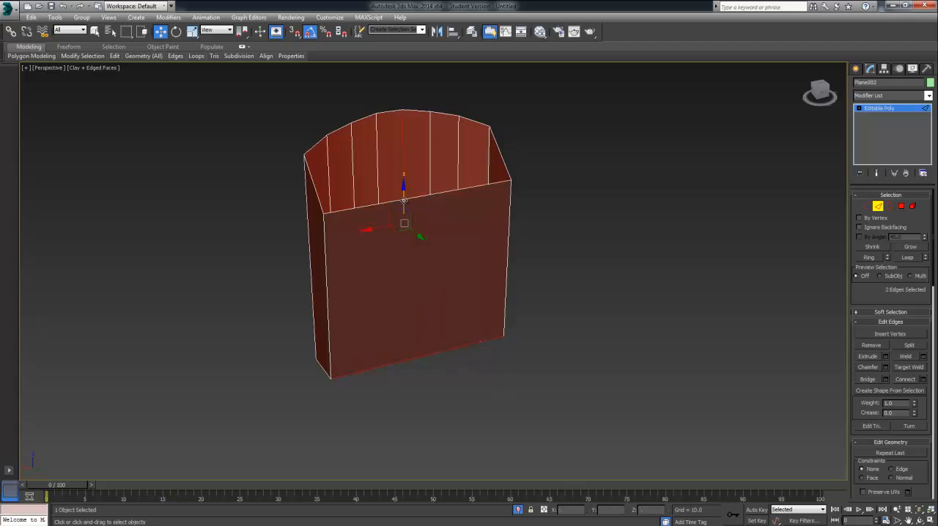
pyautogui.keyDown('ctrl'); pyautogui.click(405, 170); pyautogui.keyUp('ctrl')
pyautogui.keyDown('ctrl'); pyautogui.click(409, 198); pyautogui.keyUp('ctrl')
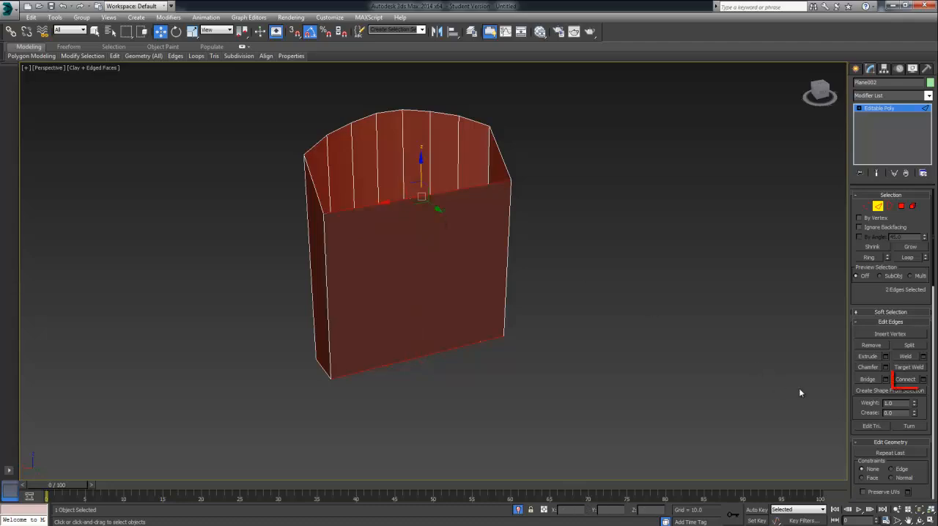
pyautogui.click(926, 382)
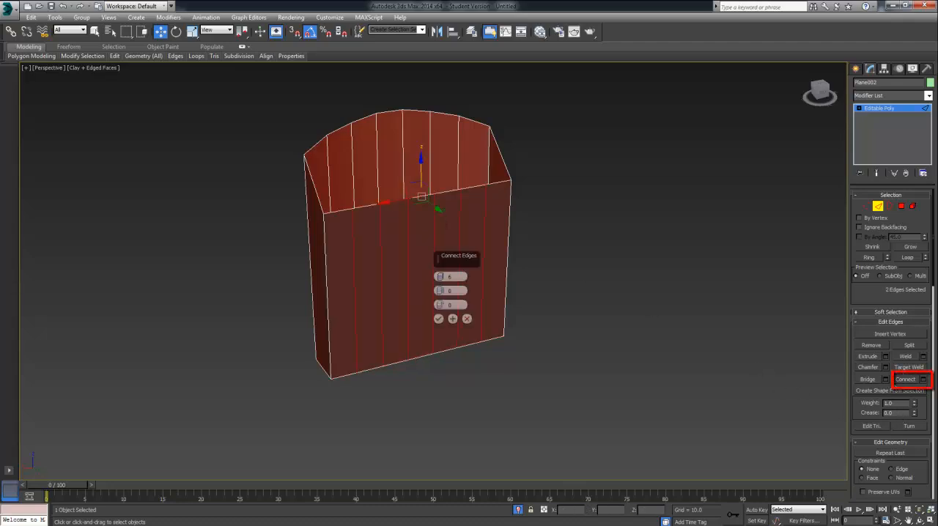
pyautogui.keyDown('alt'); pyautogui.moveTo(591, 335); pyautogui.dragTo(539, 322, button='middle'); pyautogui.keyUp('alt')
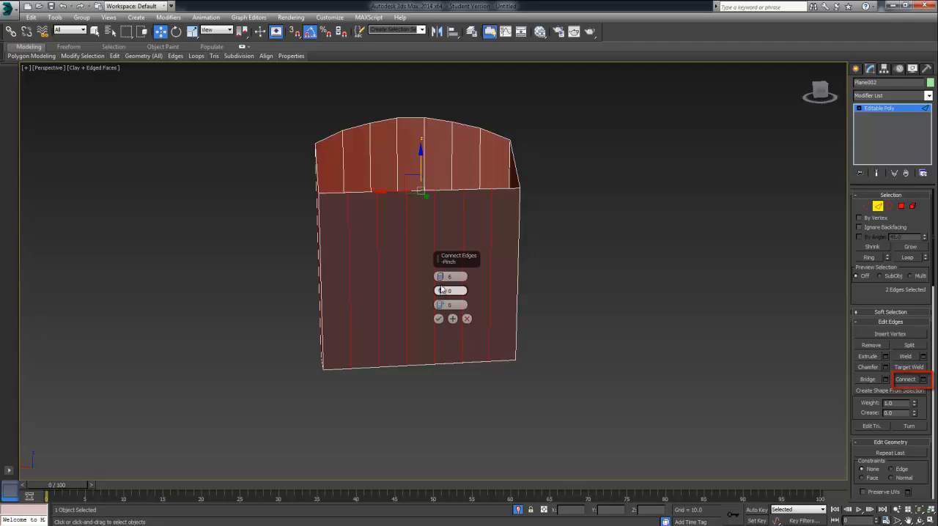
pyautogui.click(438, 321)
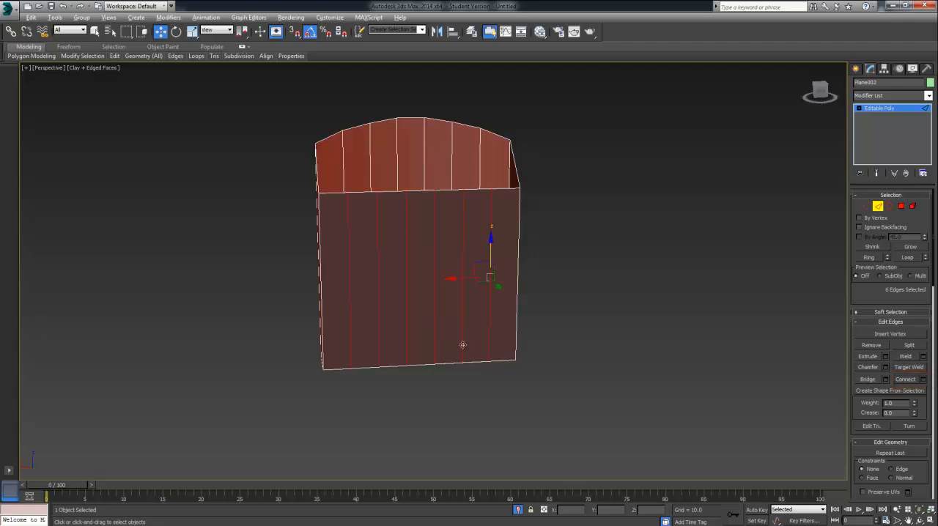
pyautogui.keyDown('alt'); pyautogui.moveTo(464, 345); pyautogui.dragTo(488, 331, button='middle'); pyautogui.keyUp('alt')
pyautogui.keyDown('alt'); pyautogui.click(489, 332); pyautogui.keyUp('alt')
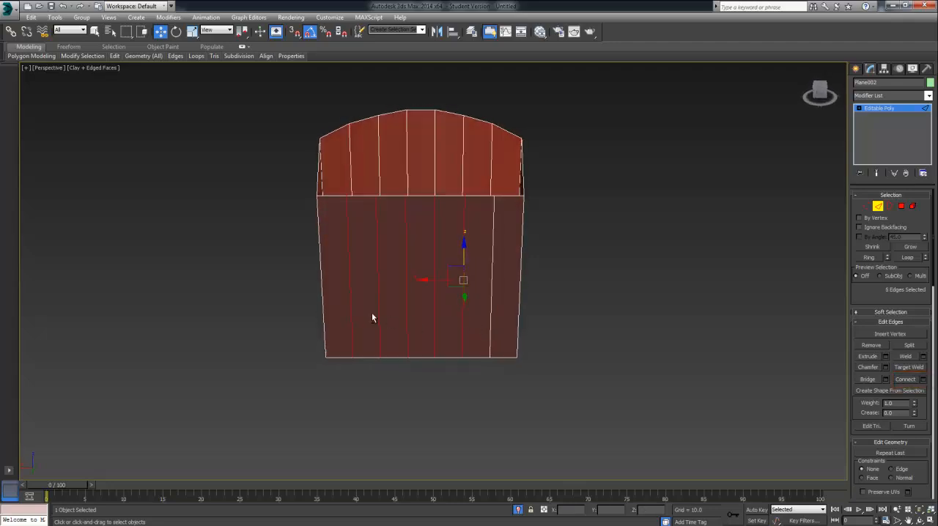
pyautogui.keyDown('alt'); pyautogui.click(349, 315); pyautogui.keyUp('alt')
pyautogui.keyDown('alt'); pyautogui.moveTo(360, 331); pyautogui.dragTo(425, 326, button='middle'); pyautogui.keyUp('alt')
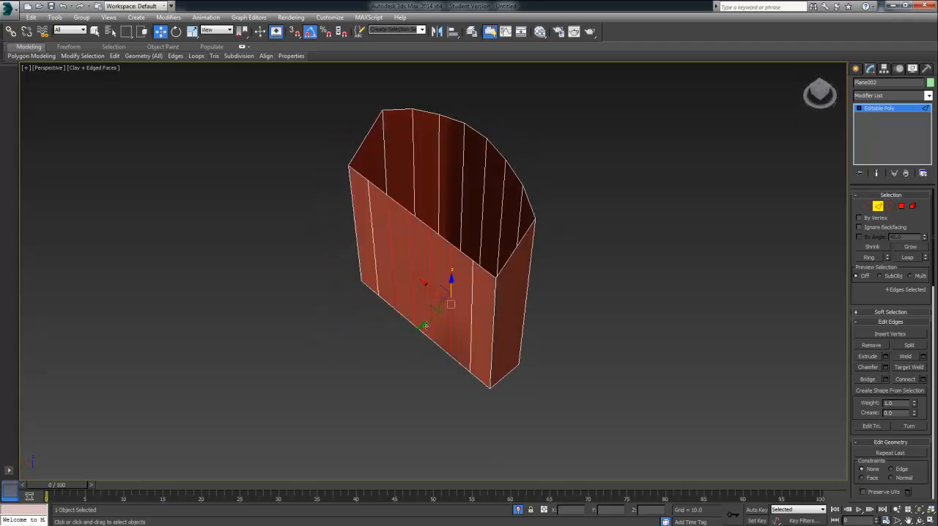
pyautogui.moveTo(414, 329); pyautogui.dragTo(409, 338)
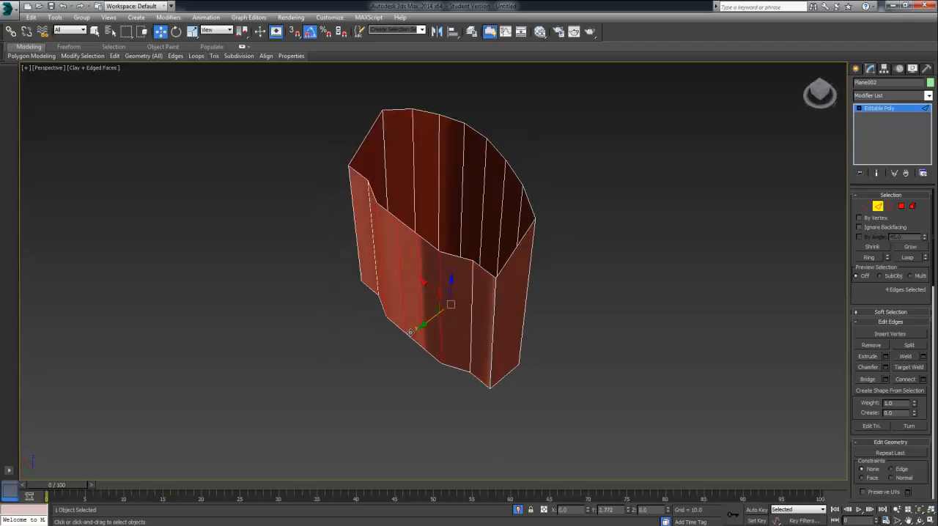
pyautogui.rightClick(410, 338)
pyautogui.keyDown('ctrl'); pyautogui.click(372, 237); pyautogui.keyUp('ctrl')
pyautogui.keyDown('ctrl'); pyautogui.click(471, 293); pyautogui.keyUp('ctrl')
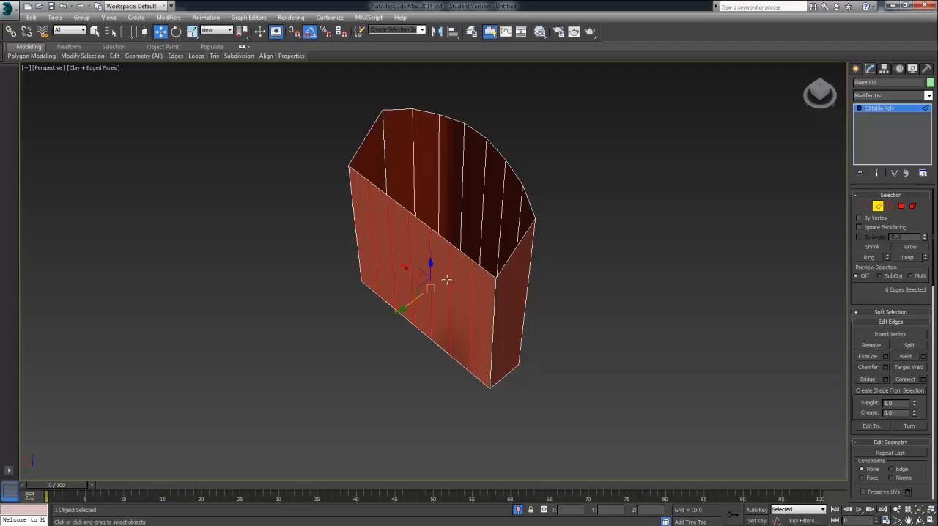
# Step: Curve the front wall outward by moving its six vertical edges along Y, the middle four farther, and the central two a little more
pyautogui.moveTo(382, 290); pyautogui.dragTo(372, 303)
pyautogui.keyDown('alt'); pyautogui.click(459, 306); pyautogui.keyUp('alt')
pyautogui.keyDown('alt'); pyautogui.click(357, 238); pyautogui.keyUp('alt')
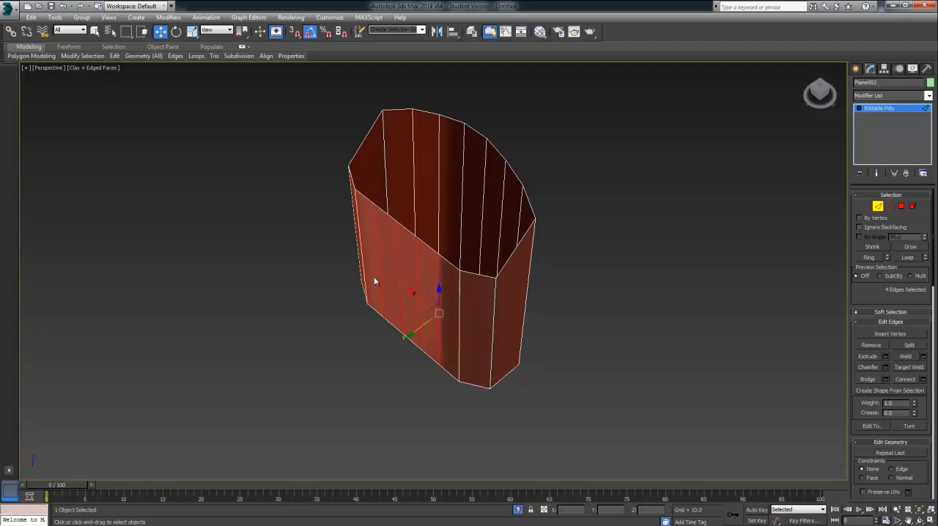
pyautogui.moveTo(408, 336); pyautogui.dragTo(437, 301)
pyautogui.keyDown('alt'); pyautogui.click(432, 292); pyautogui.keyUp('alt')
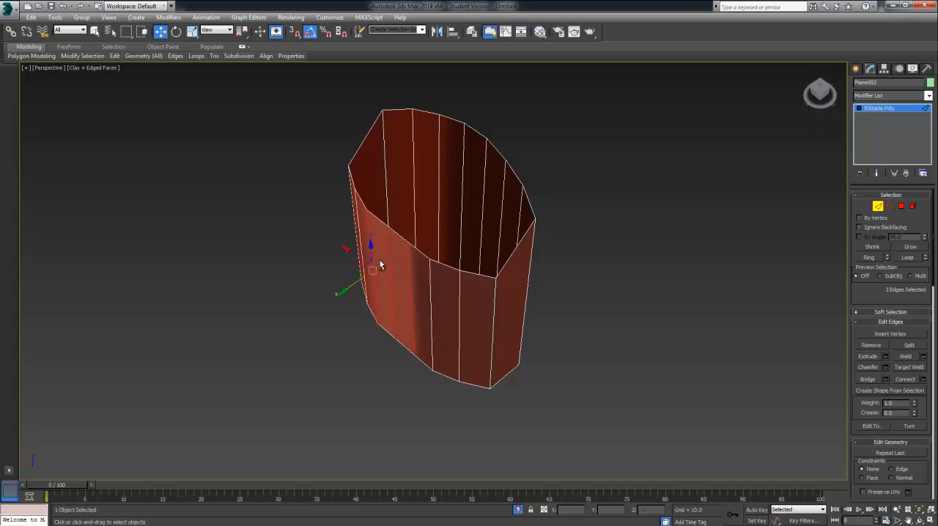
pyautogui.keyDown('alt'); pyautogui.click(369, 252); pyautogui.keyUp('alt')
pyautogui.moveTo(363, 309); pyautogui.dragTo(357, 313)
# Step: Select the five middle edges along the front wall's top and lower them along Z
pyautogui.keyDown('alt'); pyautogui.moveTo(360, 321); pyautogui.dragTo(412, 288, button='middle'); pyautogui.keyUp('alt')
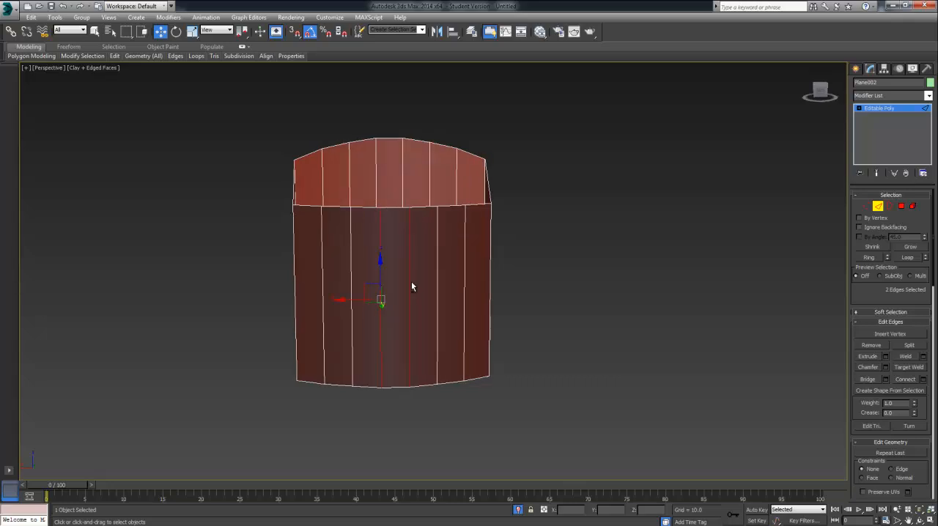
pyautogui.moveTo(345, 216); pyautogui.dragTo(399, 284, button='middle')
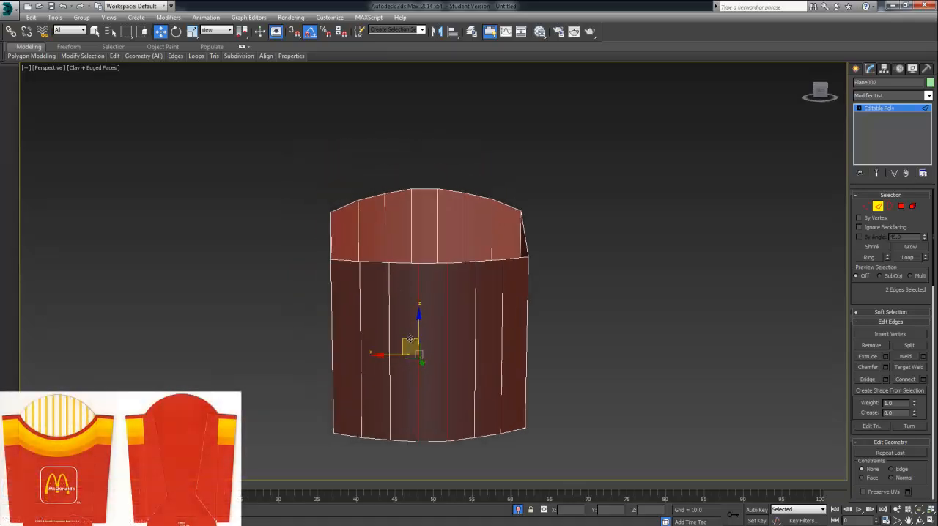
pyautogui.click(879, 207)
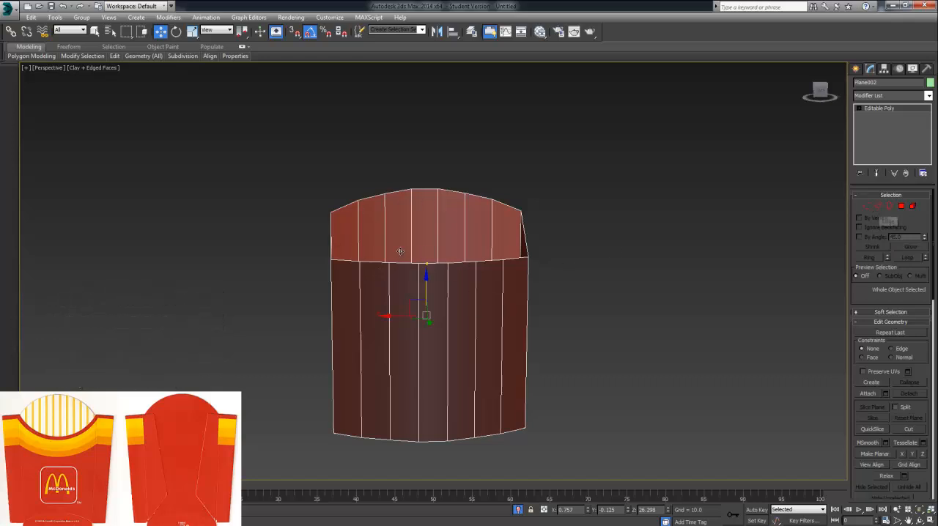
pyautogui.click(879, 206)
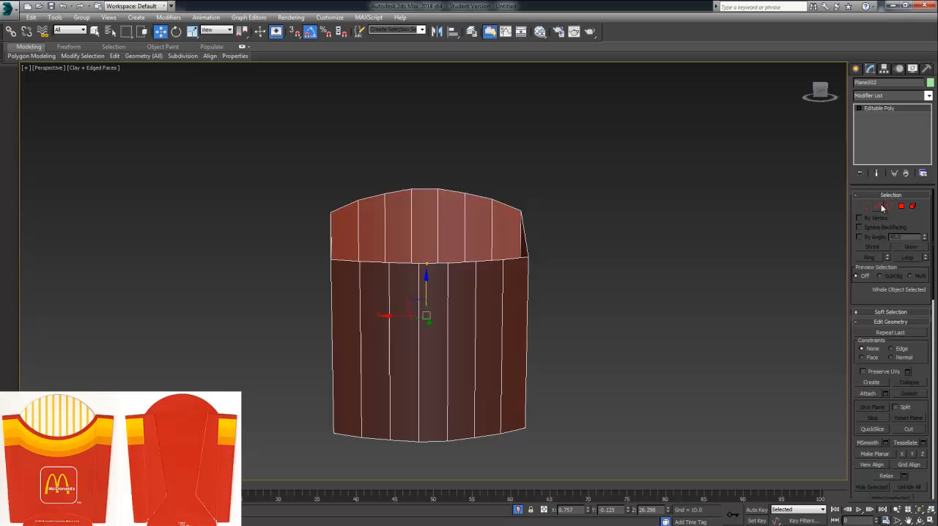
pyautogui.click(381, 262)
pyautogui.keyDown('ctrl'); pyautogui.click(406, 263); pyautogui.keyUp('ctrl')
pyautogui.keyDown('ctrl'); pyautogui.click(432, 264); pyautogui.keyUp('ctrl')
pyautogui.keyDown('ctrl'); pyautogui.click(470, 262); pyautogui.keyUp('ctrl')
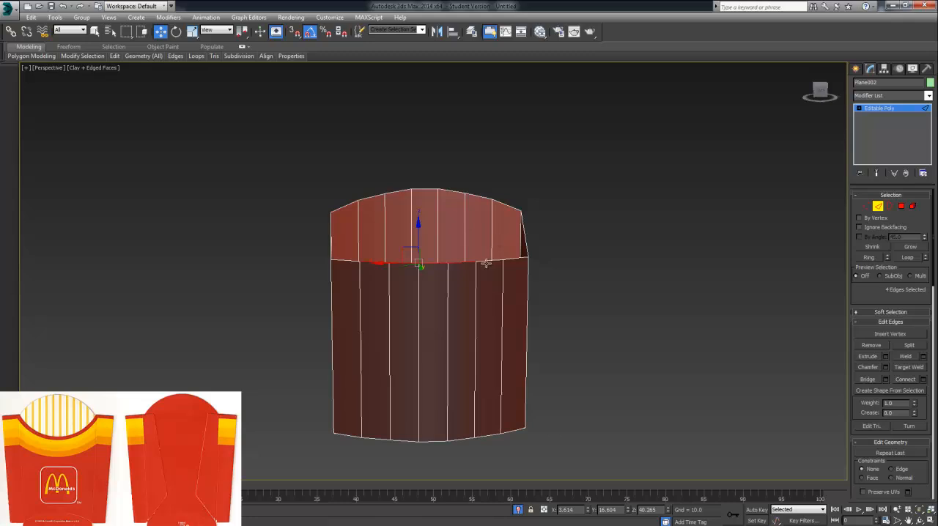
pyautogui.keyDown('ctrl'); pyautogui.click(486, 264); pyautogui.keyUp('ctrl')
pyautogui.moveTo(432, 236); pyautogui.dragTo(433, 246)
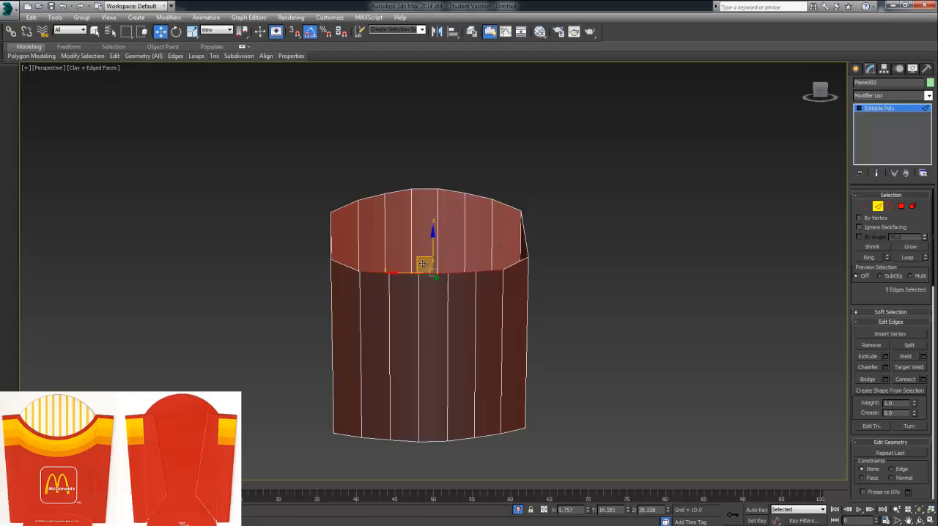
# Step: Lower the three middle top edges of the front wall along Z, and the central one slightly more, to form a curved dip
pyautogui.keyDown('alt'); pyautogui.click(380, 274); pyautogui.keyUp('alt')
pyautogui.keyDown('alt'); pyautogui.click(491, 271); pyautogui.keyUp('alt')
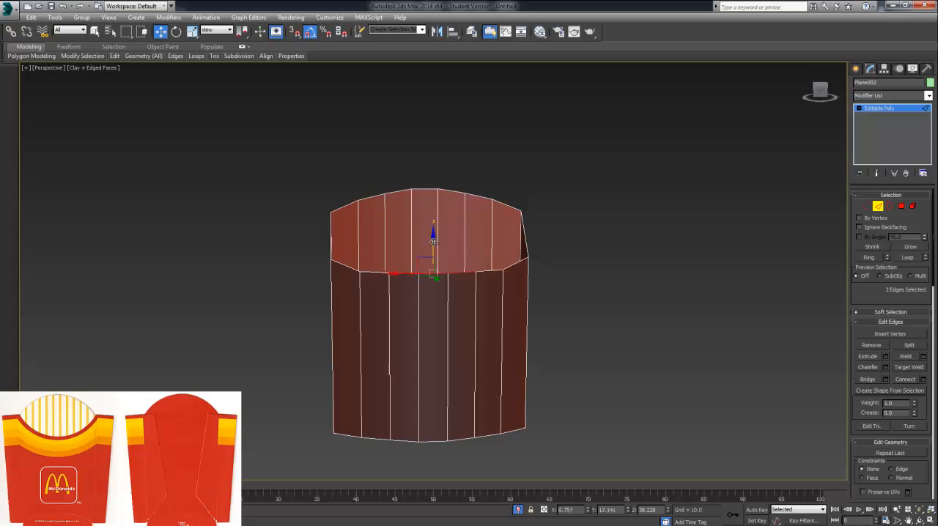
pyautogui.moveTo(433, 241); pyautogui.dragTo(435, 272)
pyautogui.click(433, 285)
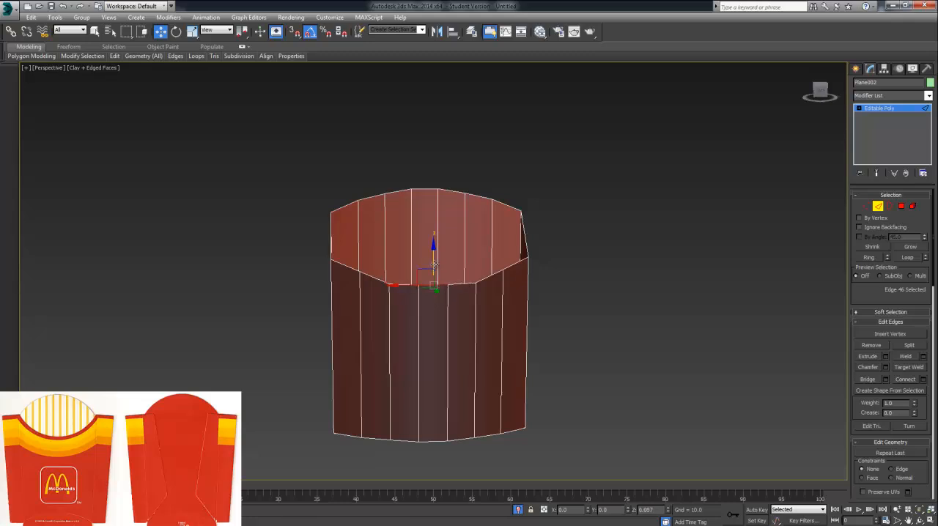
pyautogui.click(594, 269)
pyautogui.keyDown('alt'); pyautogui.moveTo(585, 264); pyautogui.dragTo(465, 244, button='middle'); pyautogui.keyUp('alt')
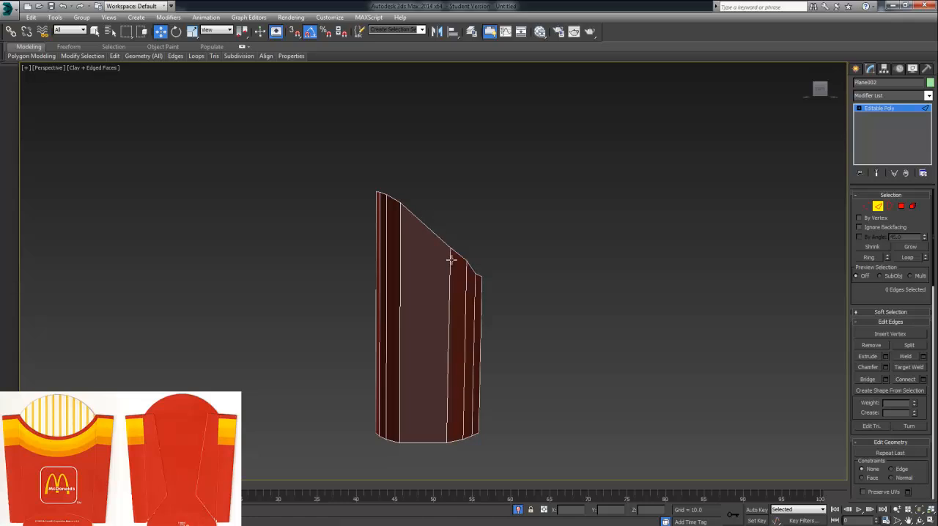
# Step: Connect the top and bottom edges of both side walls with 1 segment, keeping pinch and slide at 0
pyautogui.click(429, 232)
pyautogui.keyDown('ctrl'); pyautogui.click(422, 442); pyautogui.keyUp('ctrl')
pyautogui.keyDown('alt'); pyautogui.moveTo(536, 288); pyautogui.dragTo(518, 272, button='middle'); pyautogui.keyUp('alt')
pyautogui.keyDown('ctrl'); pyautogui.click(473, 241); pyautogui.keyUp('ctrl')
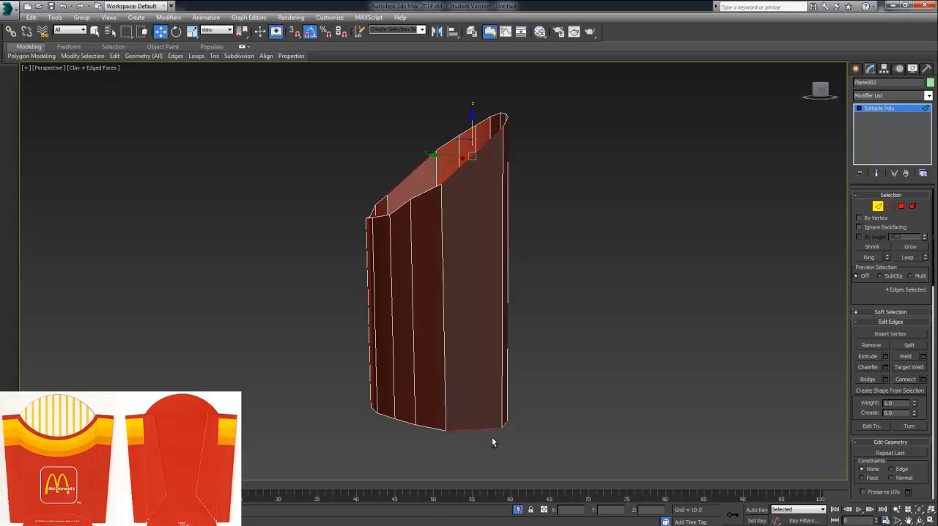
pyautogui.keyDown('alt'); pyautogui.moveTo(492, 442); pyautogui.dragTo(616, 439, button='middle'); pyautogui.keyUp('alt')
pyautogui.click(925, 379)
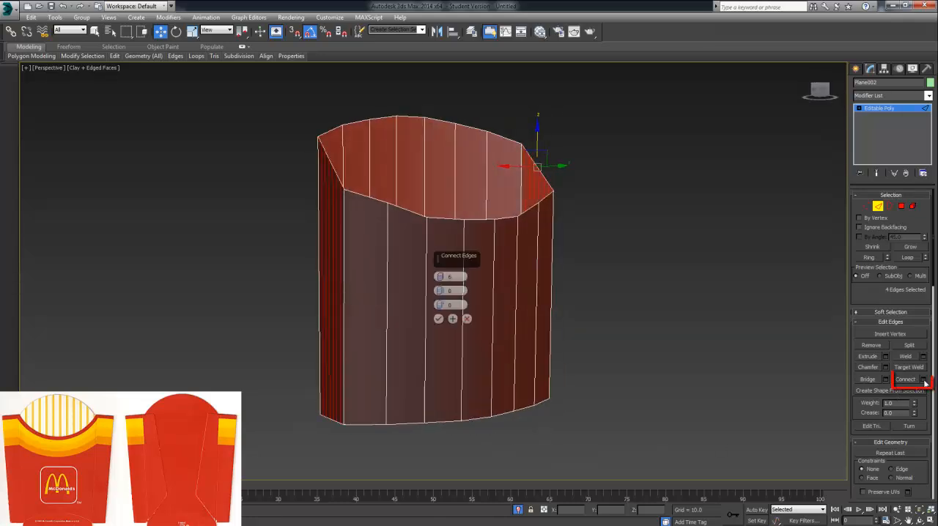
pyautogui.keyDown('alt'); pyautogui.moveTo(598, 368); pyautogui.dragTo(656, 367, button='middle'); pyautogui.keyUp('alt')
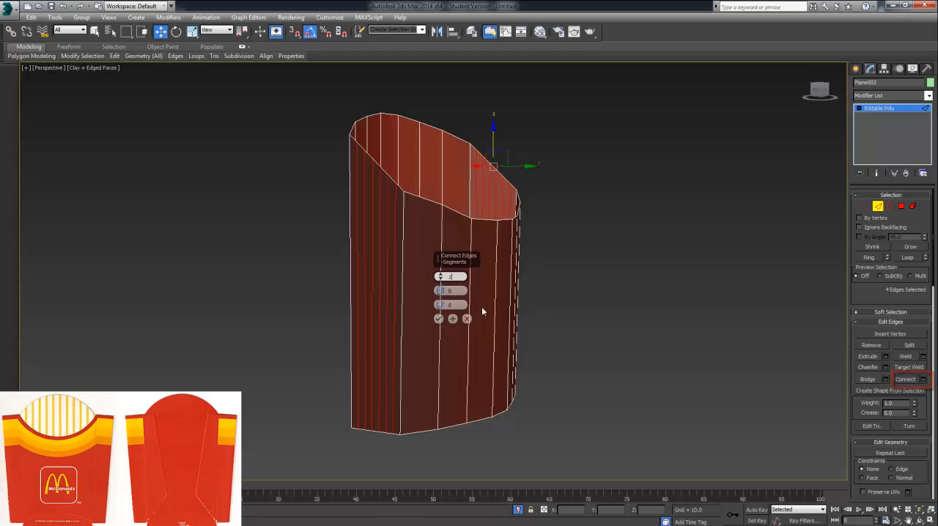
pyautogui.click(441, 277)
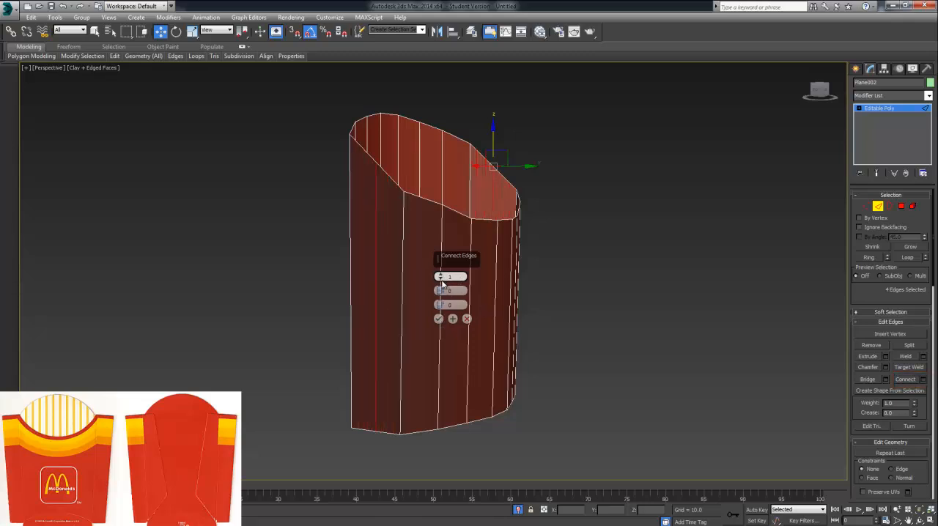
pyautogui.keyDown('alt'); pyautogui.moveTo(509, 308); pyautogui.dragTo(503, 315, button='middle'); pyautogui.keyUp('alt')
pyautogui.click(438, 319)
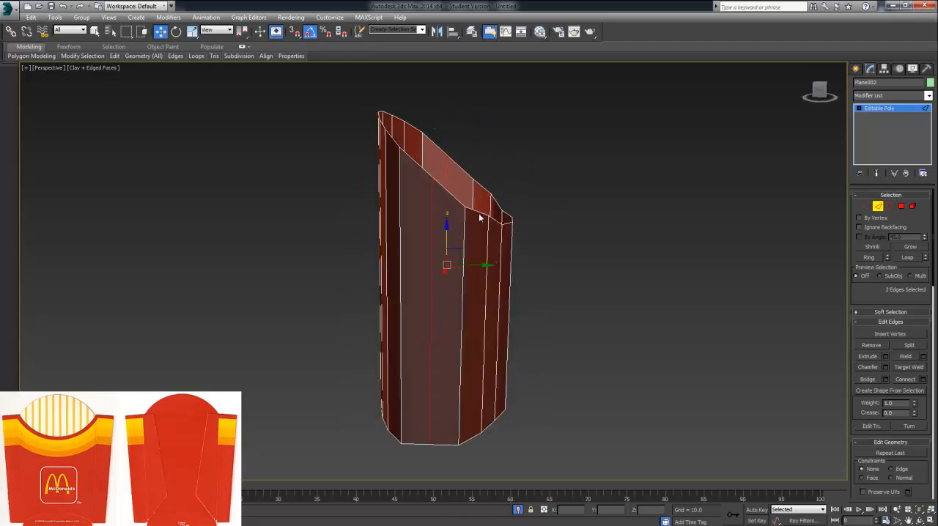
# Step: Lower the front half of both side walls' top edges slightly along Z and fine-tune the height of the rear halves
pyautogui.click(865, 206)
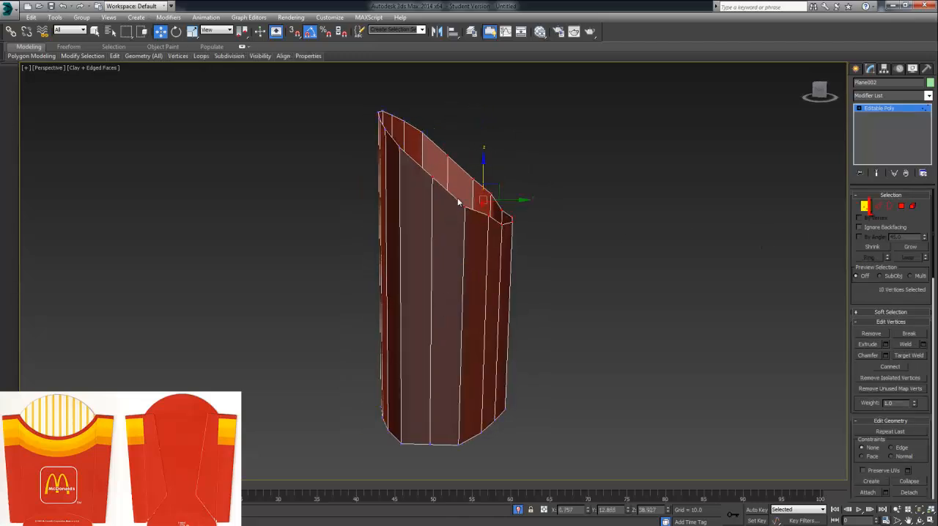
pyautogui.click(882, 207)
pyautogui.click(451, 196)
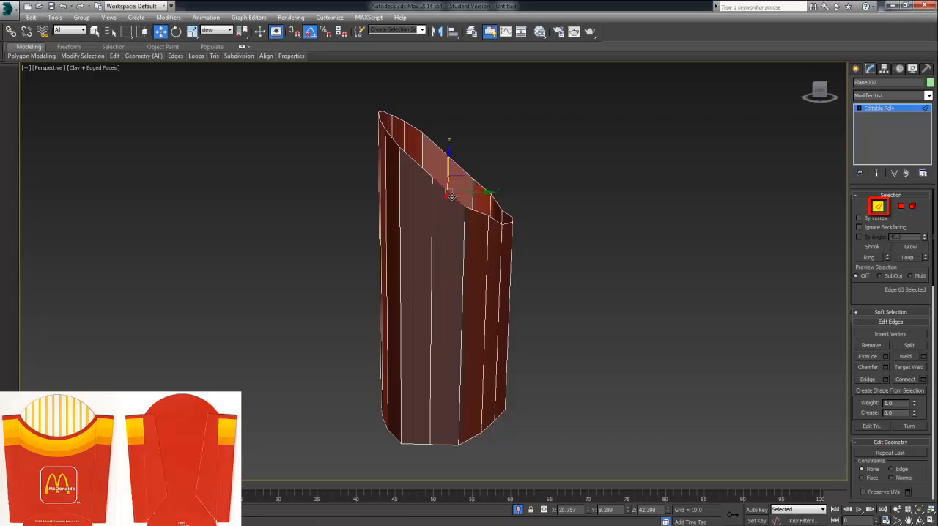
pyautogui.keyDown('ctrl'); pyautogui.click(467, 170); pyautogui.keyUp('ctrl')
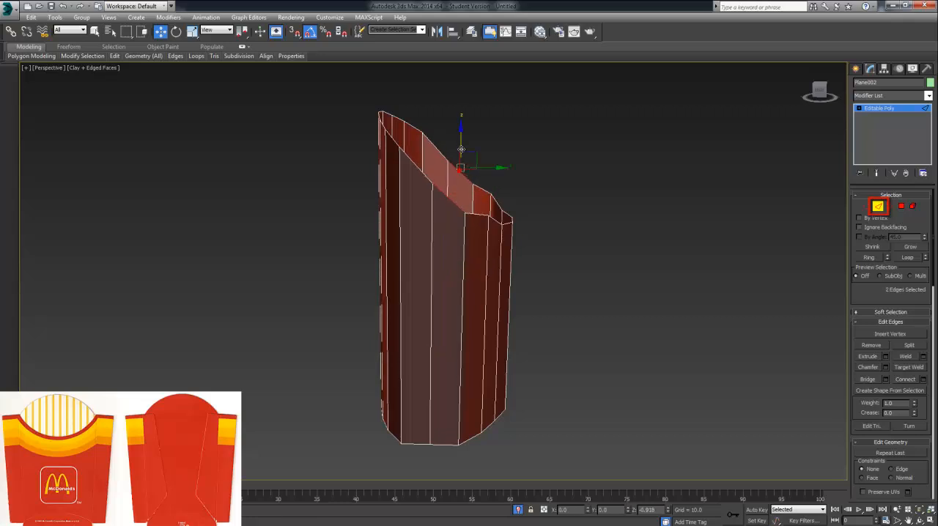
pyautogui.click(423, 155)
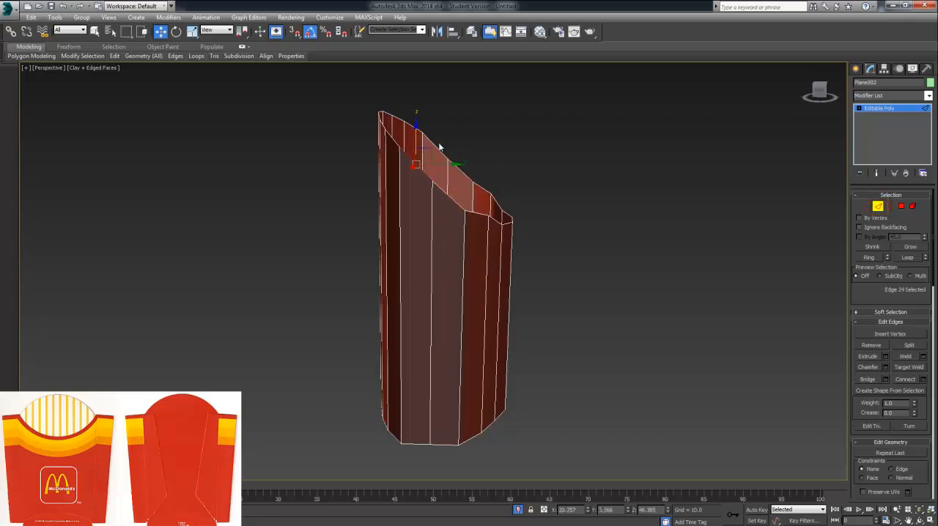
pyautogui.keyDown('ctrl'); pyautogui.click(426, 135); pyautogui.keyUp('ctrl')
pyautogui.moveTo(434, 126)
pyautogui.mouseDown()
pyautogui.moveTo(431, 134)
pyautogui.moveTo(434, 124)
pyautogui.mouseUp()
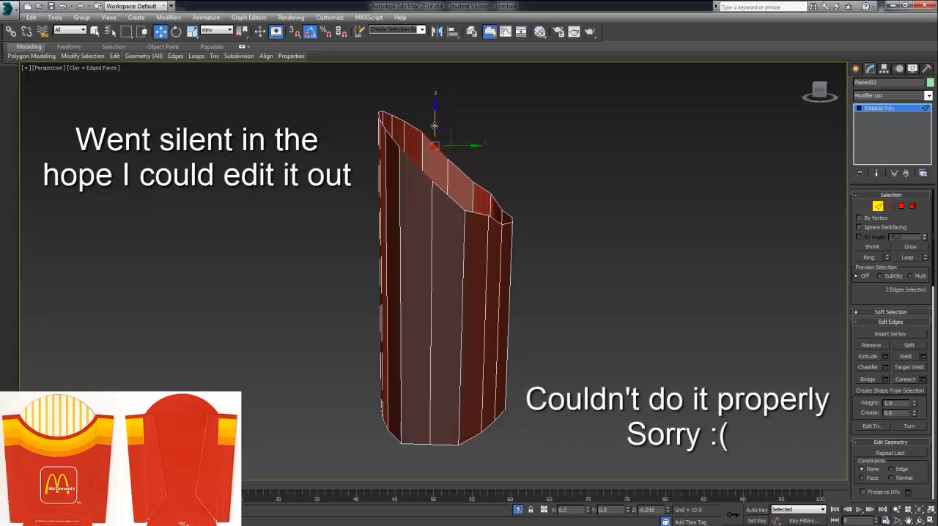
# Step: Select the central vertical edge on both side walls
pyautogui.keyDown('alt'); pyautogui.moveTo(447, 137); pyautogui.dragTo(511, 232, button='middle'); pyautogui.keyUp('alt')
pyautogui.click(529, 252)
pyautogui.keyDown('alt'); pyautogui.moveTo(548, 285); pyautogui.dragTo(607, 310, button='middle'); pyautogui.keyUp('alt')
pyautogui.click(514, 296)
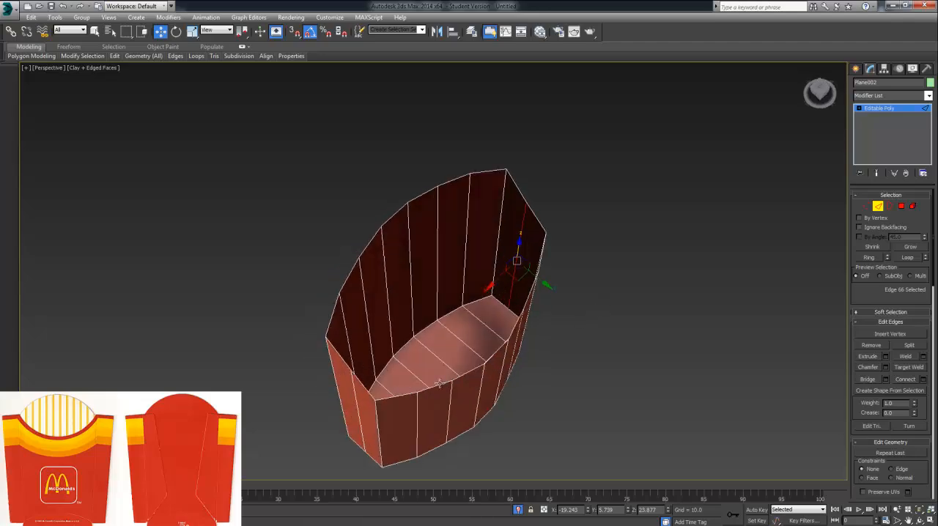
pyautogui.keyDown('ctrl'); pyautogui.click(361, 401); pyautogui.keyUp('ctrl')
pyautogui.click(357, 404)
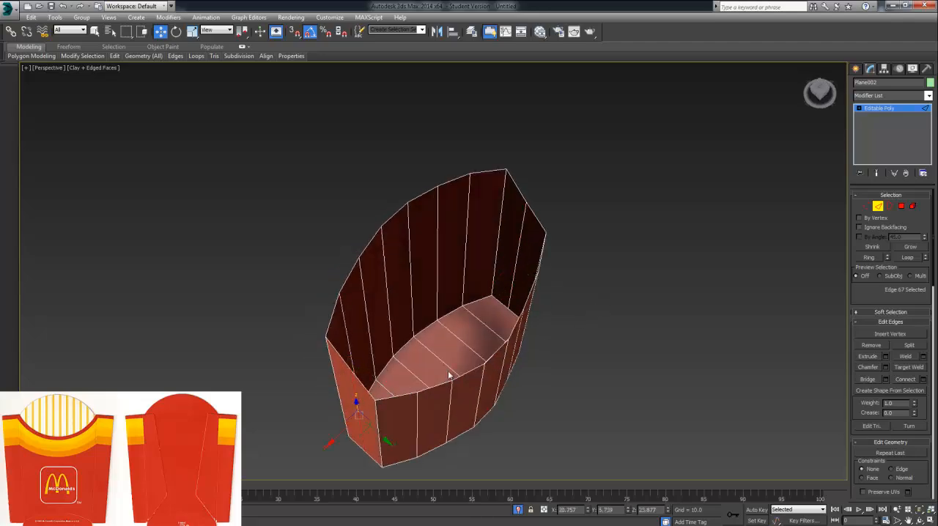
pyautogui.keyDown('alt'); pyautogui.moveTo(453, 373); pyautogui.dragTo(511, 429, button='middle'); pyautogui.keyUp('alt')
pyautogui.keyDown('ctrl'); pyautogui.click(507, 393); pyautogui.keyUp('ctrl')
pyautogui.keyDown('alt'); pyautogui.moveTo(440, 433); pyautogui.dragTo(580, 312, button='middle'); pyautogui.keyUp('alt')
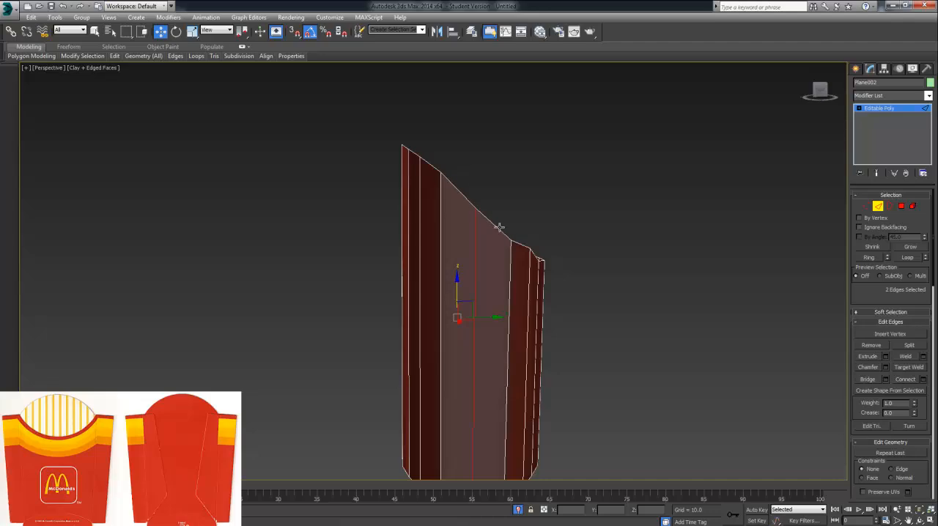
pyautogui.keyDown('alt'); pyautogui.moveTo(505, 227); pyautogui.dragTo(438, 321, button='middle'); pyautogui.keyUp('alt')
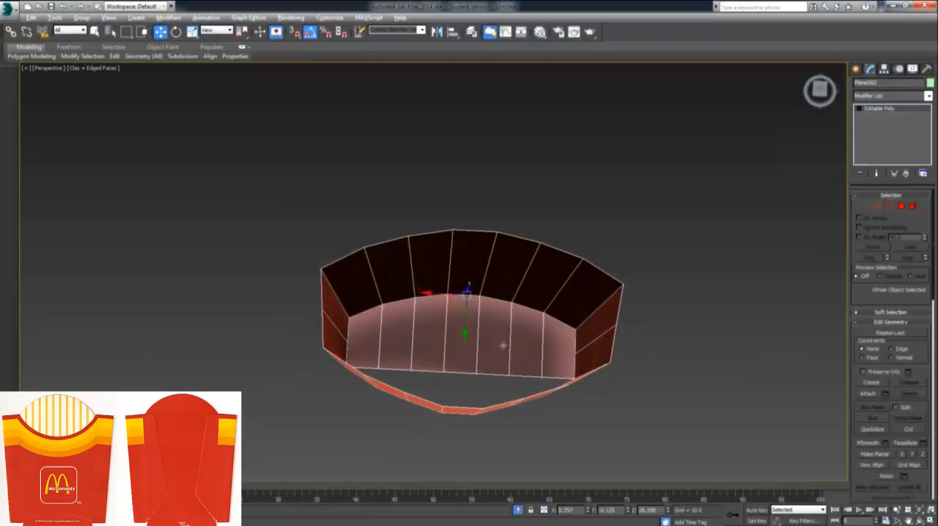
pyautogui.keyDown('alt'); pyautogui.moveTo(503, 346); pyautogui.dragTo(525, 315, button='middle'); pyautogui.keyUp('alt')
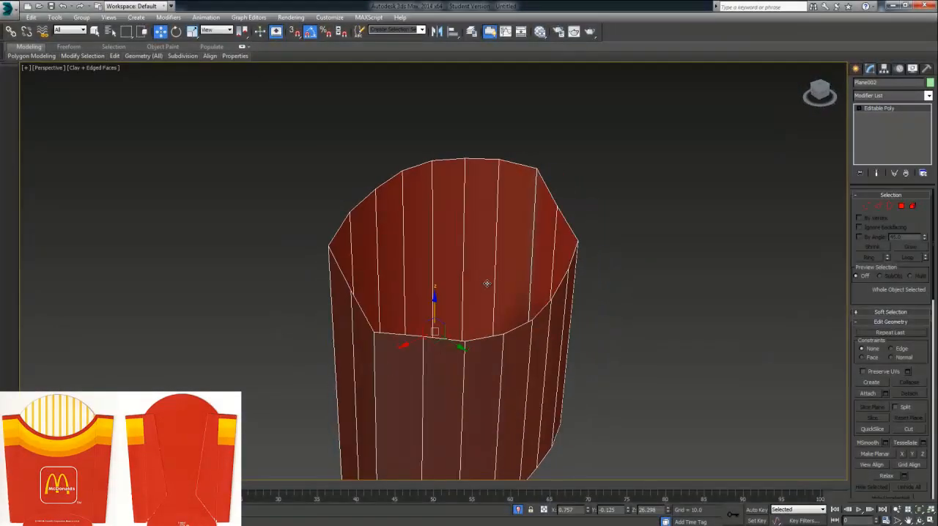
pyautogui.click(881, 207)
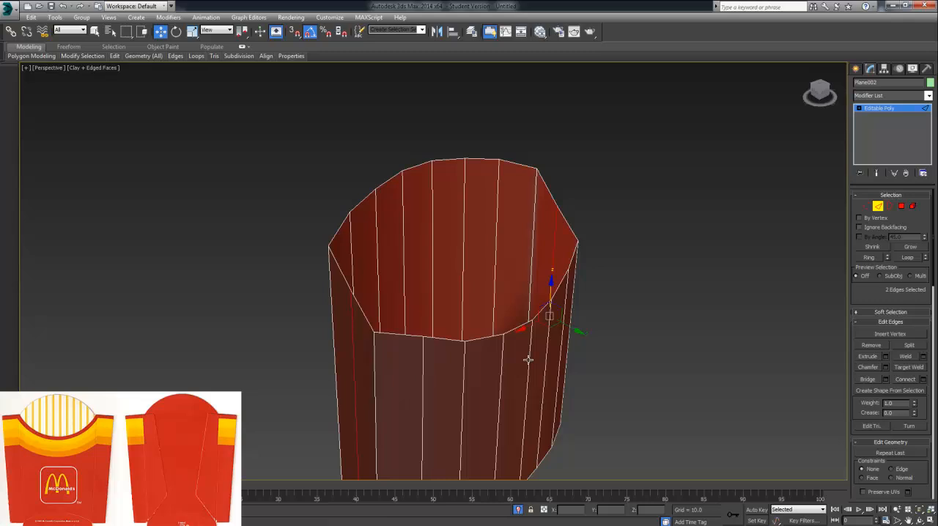
pyautogui.keyDown('alt'); pyautogui.moveTo(505, 390); pyautogui.dragTo(521, 360, button='middle'); pyautogui.keyUp('alt')
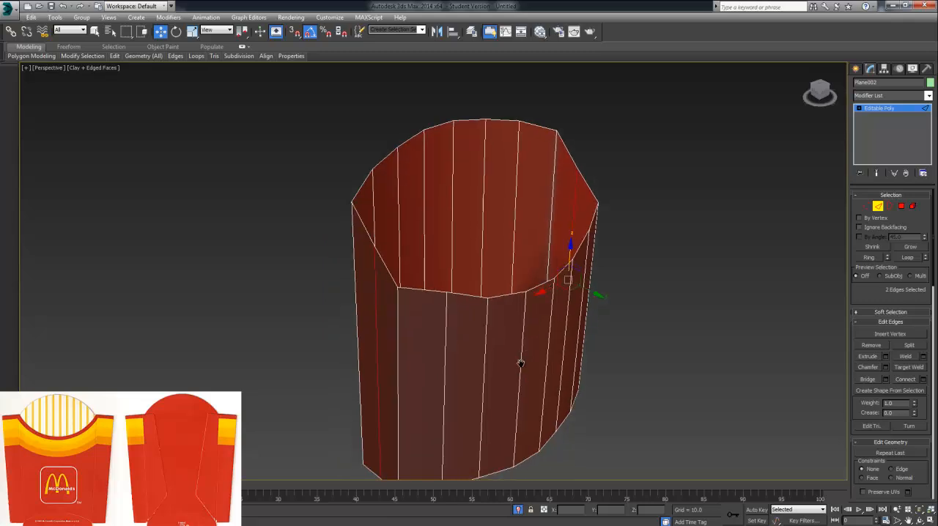
# Step: Bow both side walls outward by moving each central vertical edge along X by about 1 unit, one side at a time
pyautogui.click(376, 363)
pyautogui.keyDown('alt'); pyautogui.moveTo(376, 363); pyautogui.dragTo(340, 382, button='middle'); pyautogui.keyUp('alt')
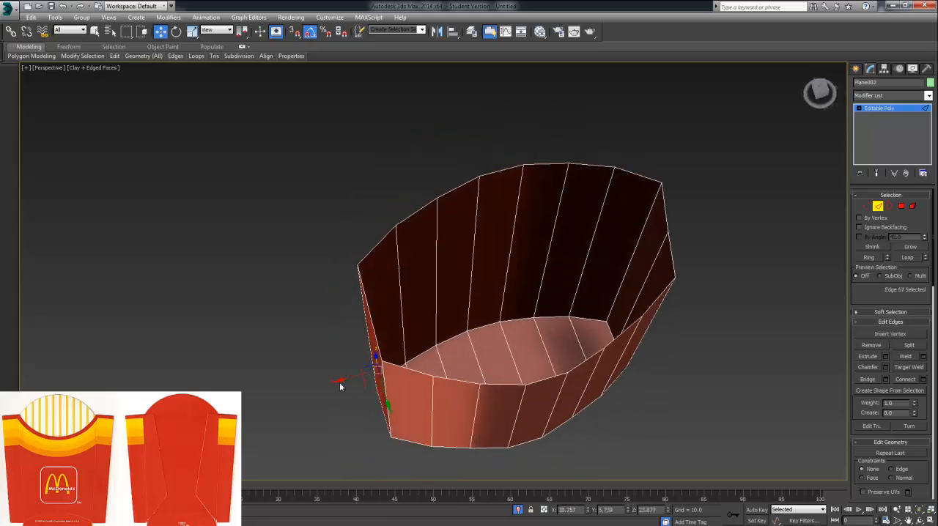
pyautogui.click(339, 382)
pyautogui.click(375, 368)
pyautogui.moveTo(341, 380); pyautogui.dragTo(332, 382)
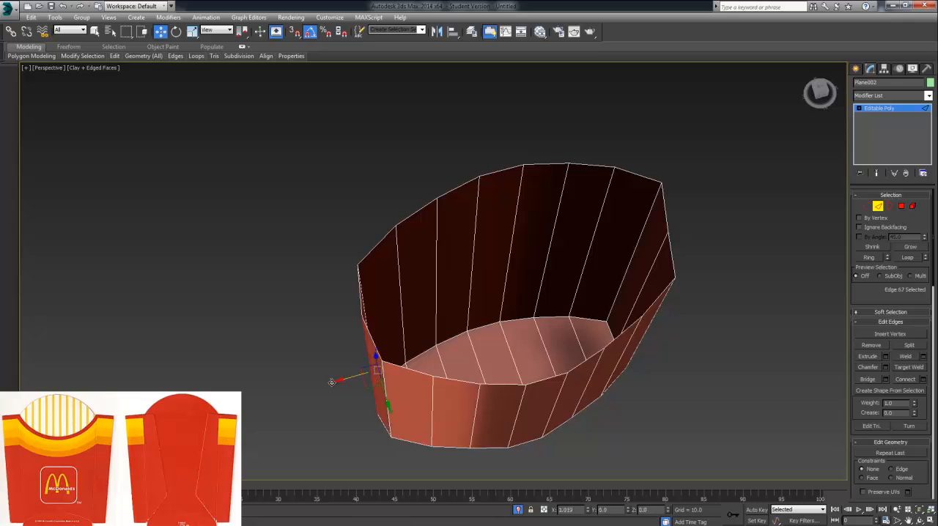
pyautogui.keyDown('alt'); pyautogui.moveTo(460, 366); pyautogui.dragTo(600, 349, button='middle'); pyautogui.keyUp('alt')
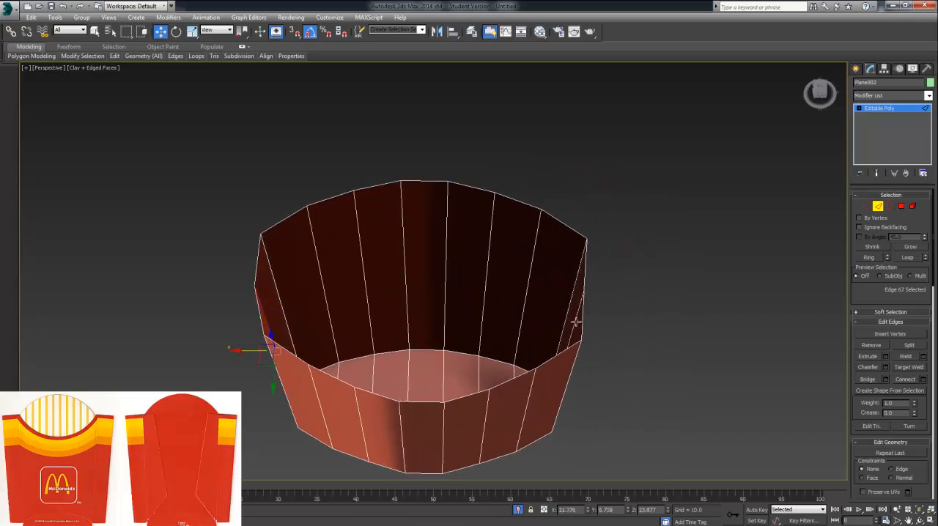
pyautogui.click(576, 322)
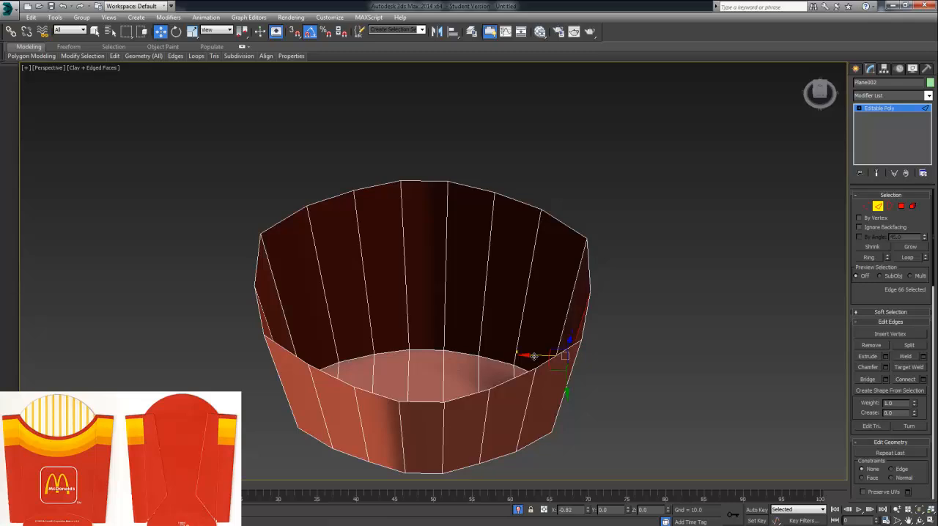
pyautogui.keyDown('alt'); pyautogui.moveTo(530, 356); pyautogui.dragTo(536, 219, button='middle'); pyautogui.keyUp('alt')
# Step: Lower the two vertices next to the corners along the front wall's top by about 1.2 units in Z
pyautogui.click(529, 253)
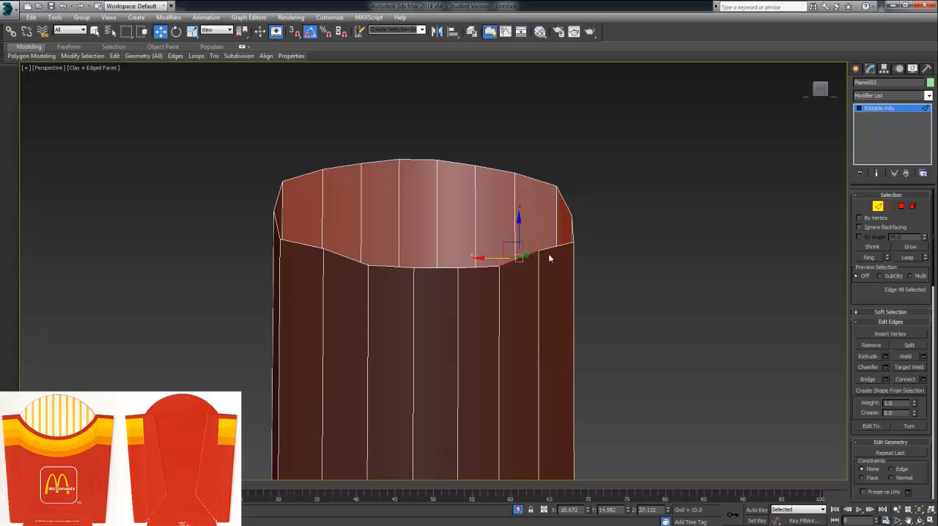
pyautogui.click(866, 207)
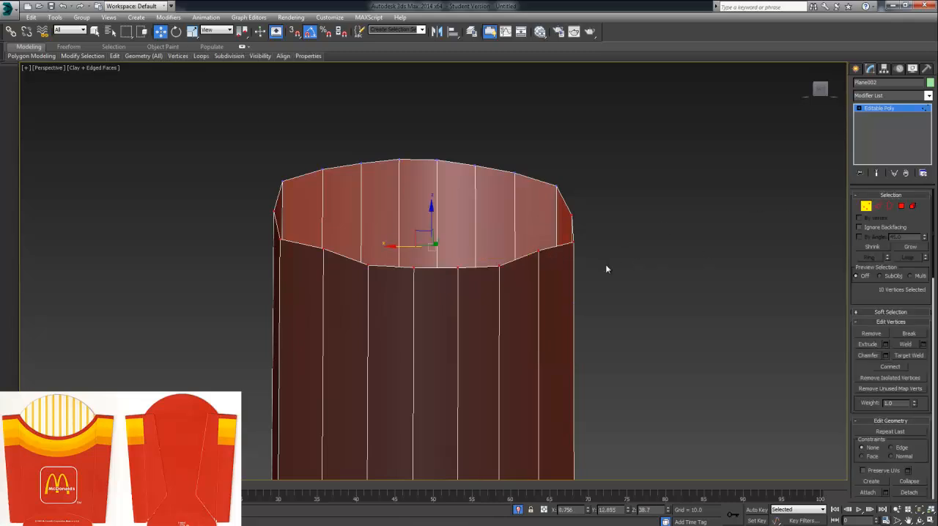
pyautogui.click(538, 250)
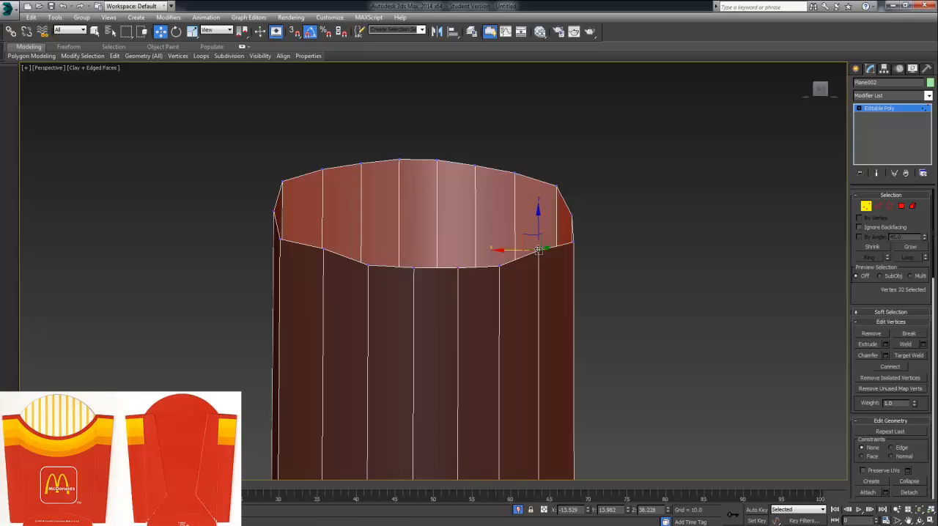
pyautogui.keyDown('ctrl'); pyautogui.click(323, 249); pyautogui.keyUp('ctrl')
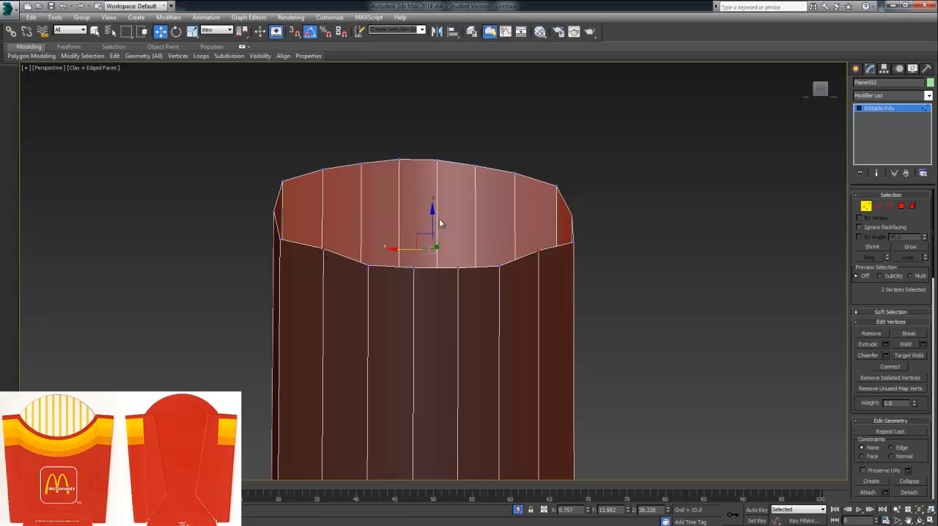
pyautogui.moveTo(433, 220); pyautogui.dragTo(462, 279)
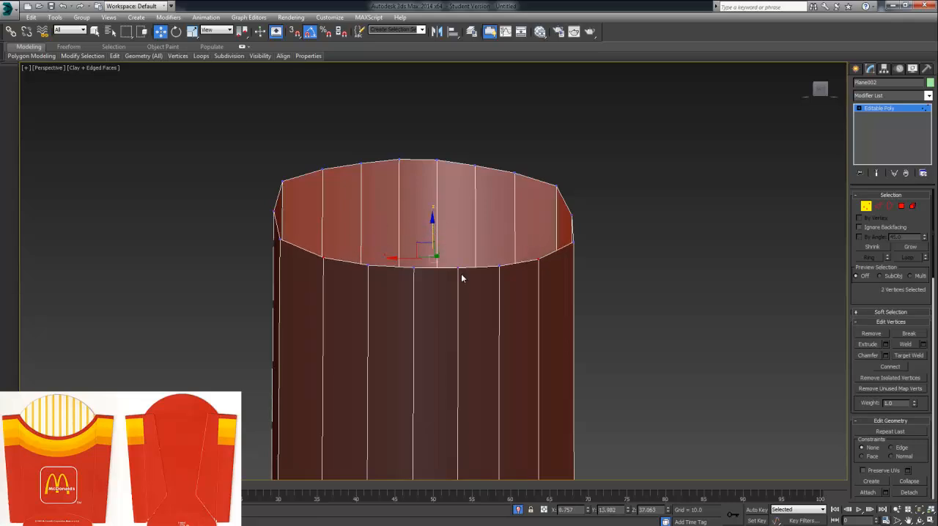
# Step: Select the four middle vertices along the front wall's top and lower them by about 0.25 units in Z
pyautogui.click(366, 262)
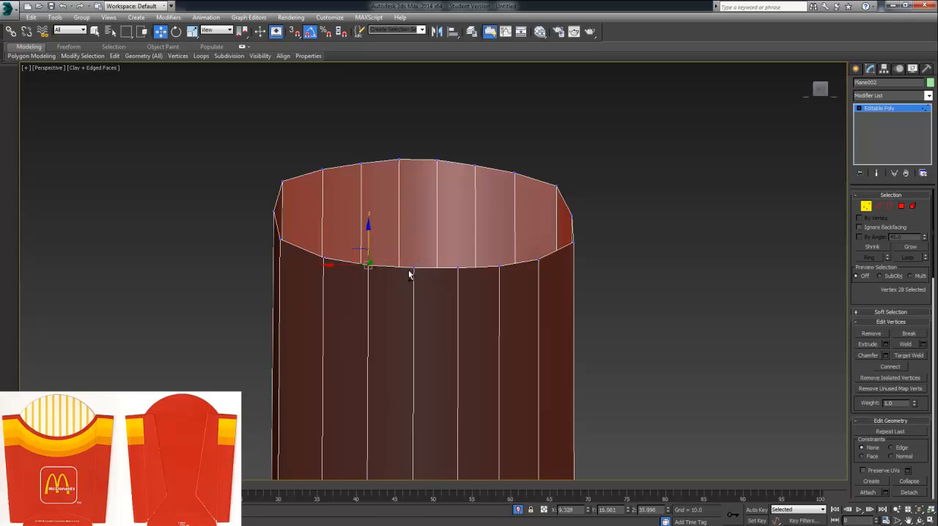
pyautogui.keyDown('ctrl'); pyautogui.click(412, 268); pyautogui.keyUp('ctrl')
pyautogui.click(457, 268)
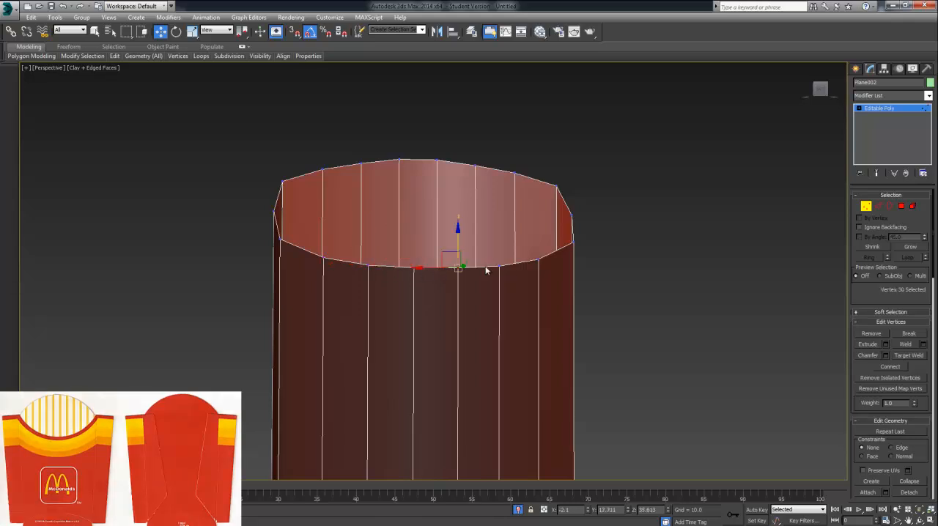
pyautogui.keyDown('ctrl'); pyautogui.click(500, 267); pyautogui.keyUp('ctrl')
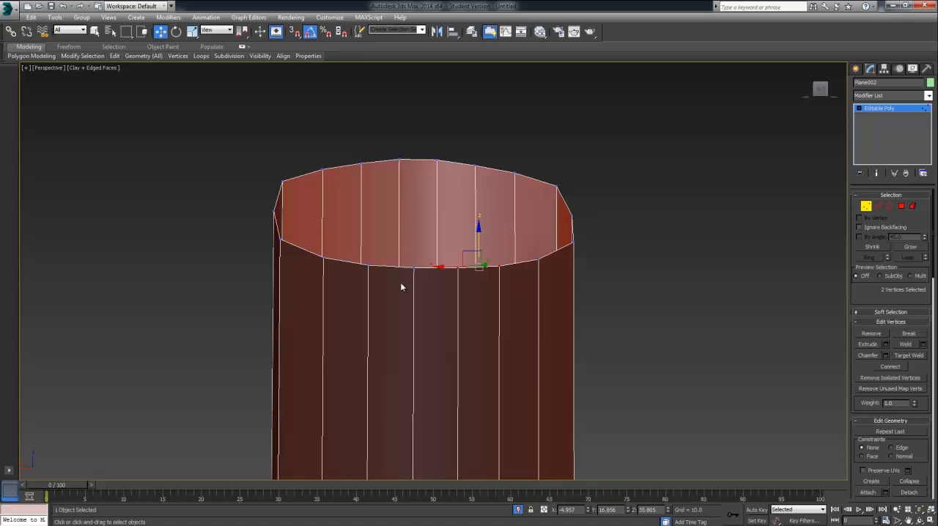
pyautogui.click(367, 264)
pyautogui.keyDown('ctrl'); pyautogui.click(412, 268); pyautogui.keyUp('ctrl')
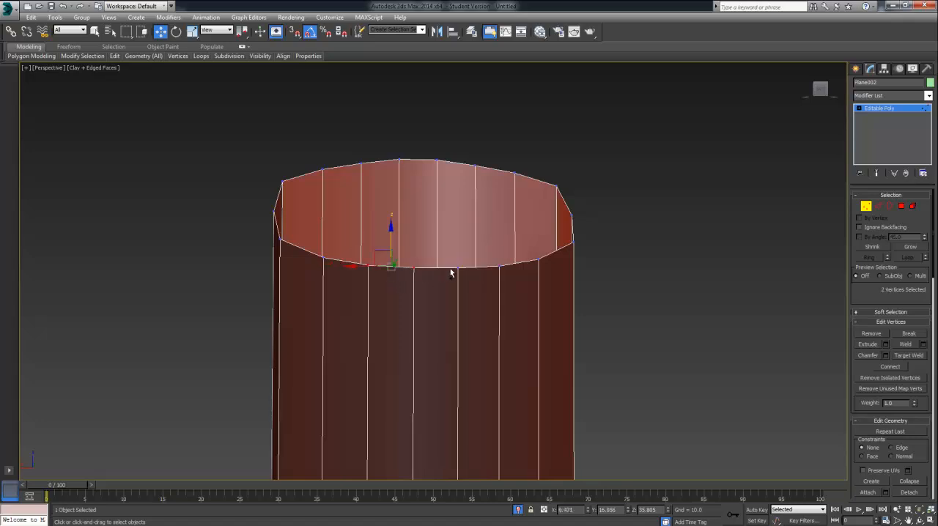
pyautogui.keyDown('ctrl'); pyautogui.click(456, 269); pyautogui.keyUp('ctrl')
pyautogui.keyDown('ctrl'); pyautogui.click(498, 267); pyautogui.keyUp('ctrl')
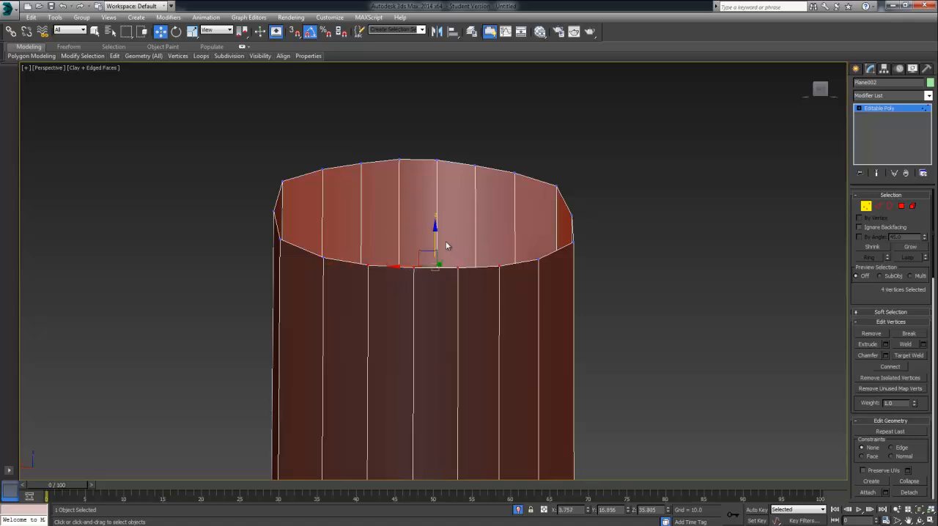
pyautogui.moveTo(435, 237); pyautogui.dragTo(435, 231)
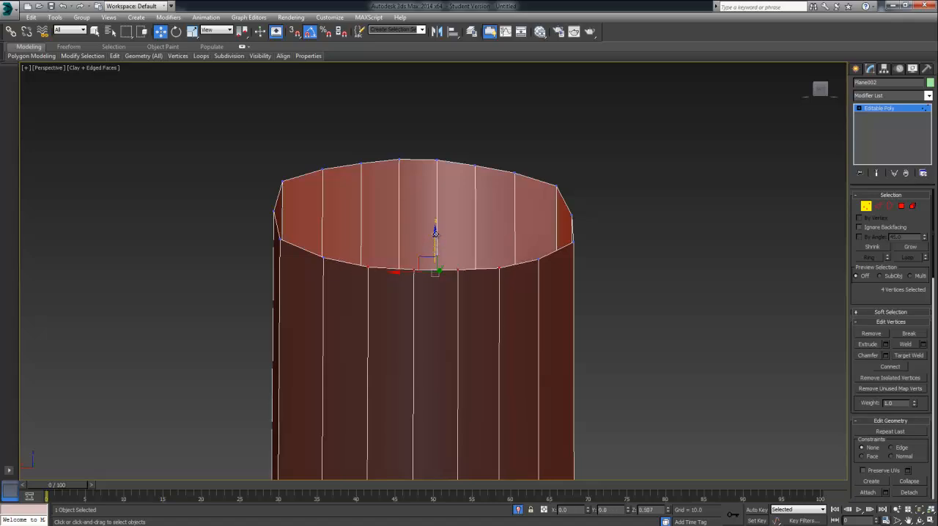
# Step: Lower the two central vertices of the front wall's top edge slightly along Z to round off the dip
pyautogui.click(457, 270)
pyautogui.keyDown('ctrl'); pyautogui.click(415, 270); pyautogui.keyUp('ctrl')
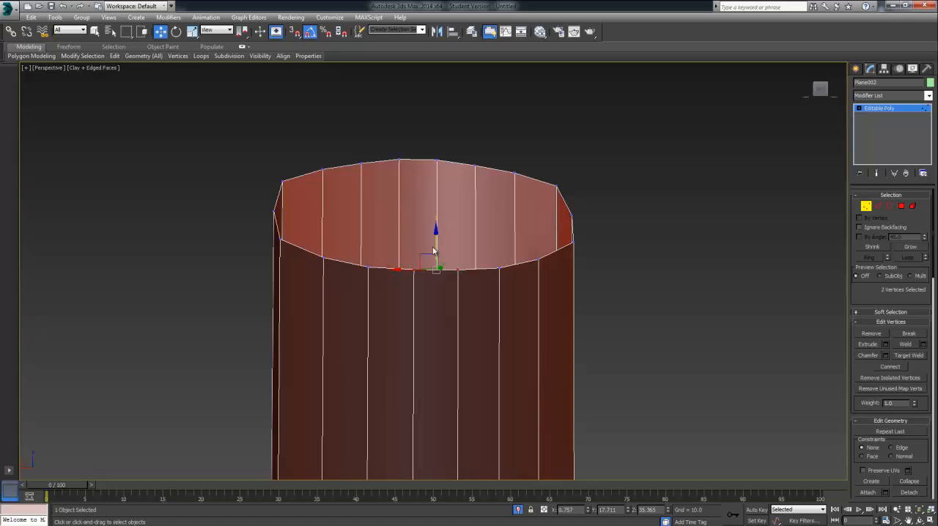
pyautogui.click(624, 262)
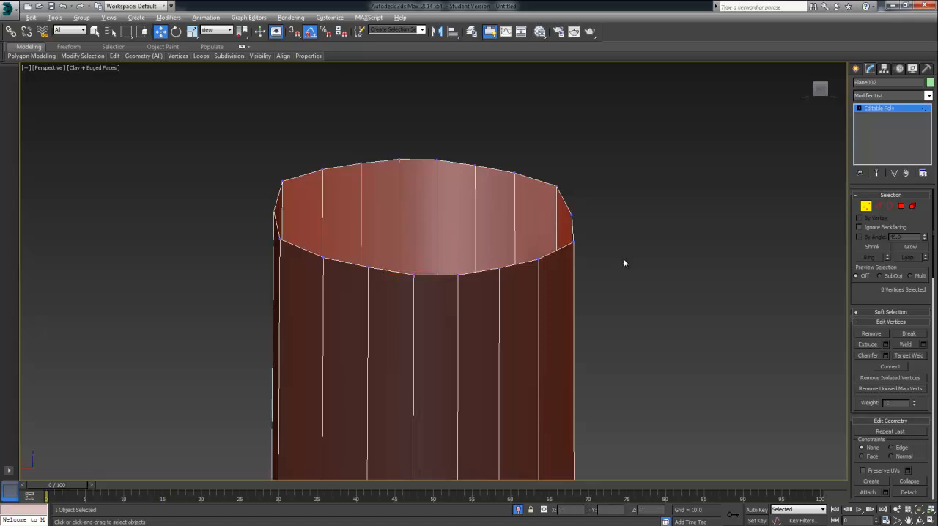
pyautogui.keyDown('alt'); pyautogui.moveTo(624, 262); pyautogui.dragTo(610, 393, button='middle'); pyautogui.keyUp('alt')
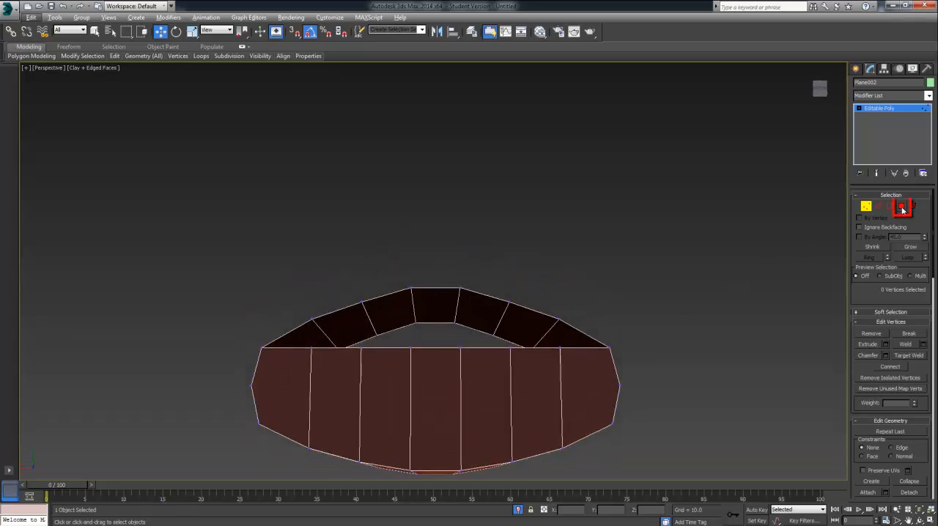
# Step: Delete the seven strip polygons that close the carton's bottom, leaving the base open
pyautogui.click(903, 211)
pyautogui.click(597, 391)
pyautogui.click(535, 383)
pyautogui.click(484, 407)
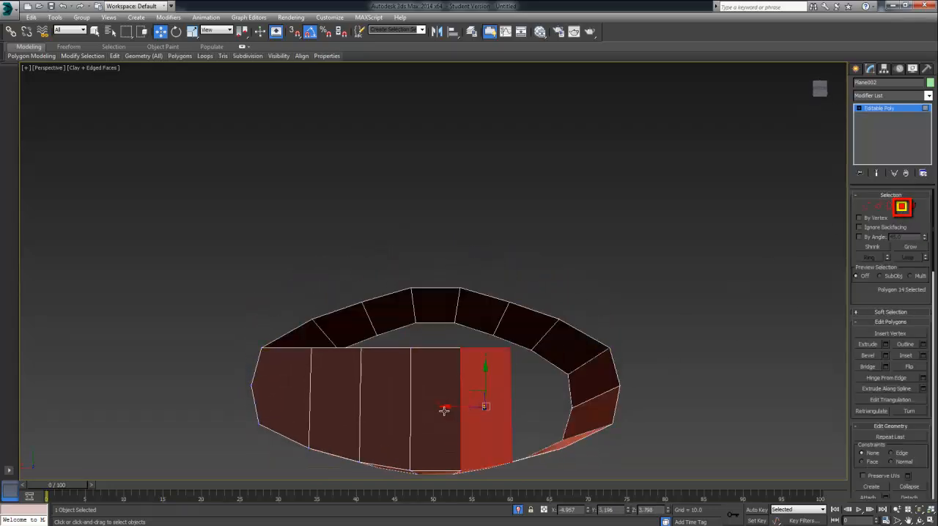
pyautogui.keyDown('ctrl'); pyautogui.click(444, 410); pyautogui.keyUp('ctrl')
pyautogui.press('Delete')
pyautogui.click(388, 408)
pyautogui.press('Delete')
pyautogui.click(333, 396)
pyautogui.press('Delete')
pyautogui.click(272, 387)
pyautogui.press('Delete')
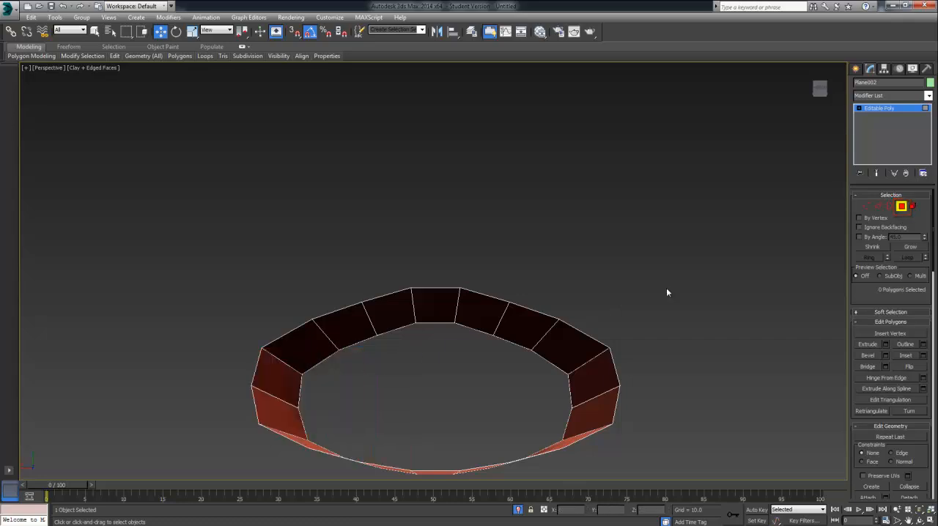
# Step: Try to close the base by bridging its edge loop from side to side, excluding the central front and back edges
pyautogui.click(879, 207)
pyautogui.click(890, 207)
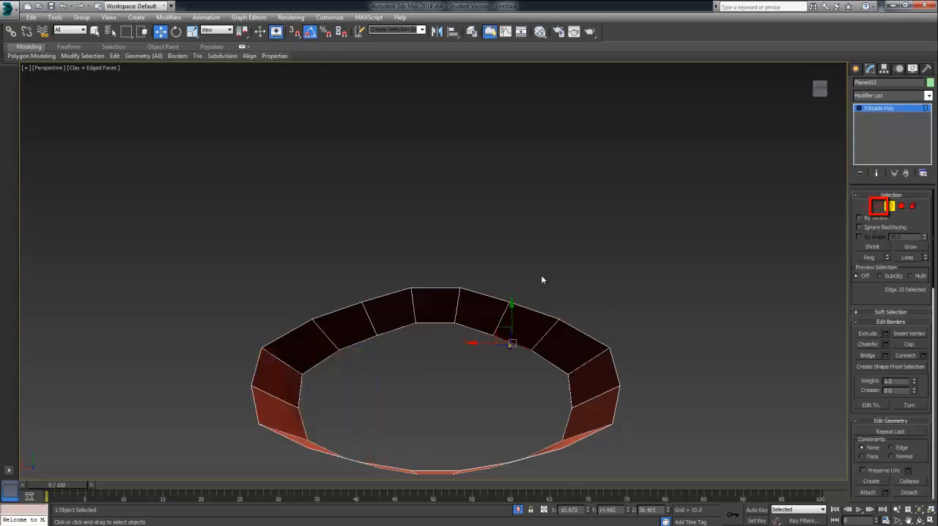
pyautogui.press('2')
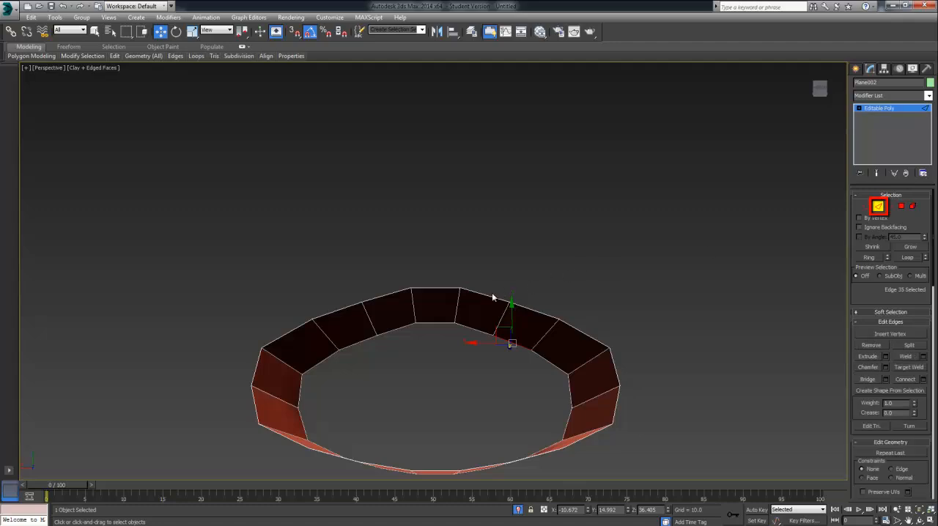
pyautogui.doubleClick(491, 296)
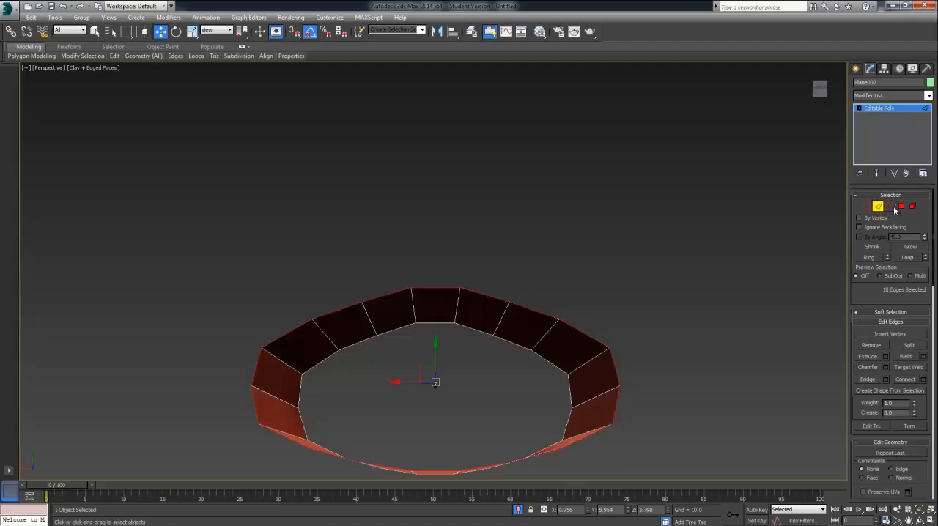
pyautogui.keyDown('alt'); pyautogui.click(441, 287); pyautogui.keyUp('alt')
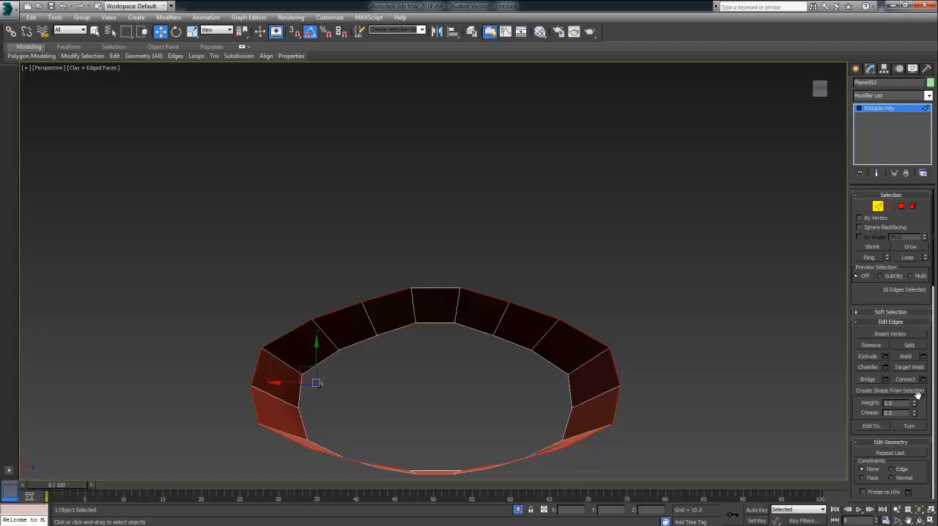
pyautogui.click(886, 379)
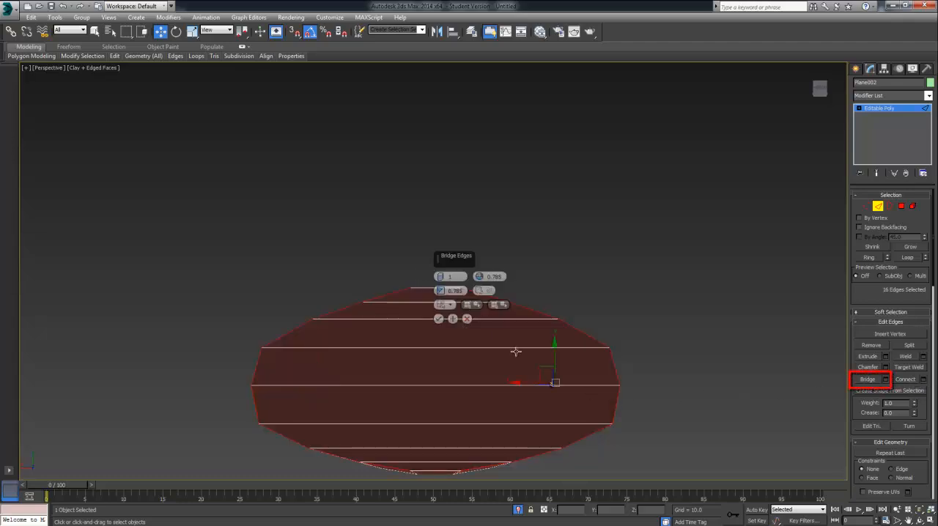
pyautogui.click(439, 319)
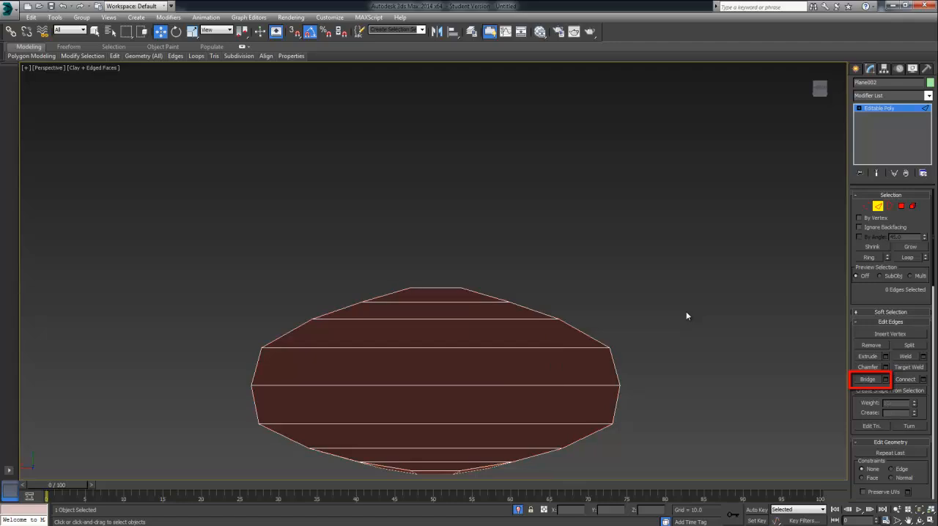
pyautogui.keyDown('alt'); pyautogui.moveTo(687, 314); pyautogui.dragTo(557, 377, button='middle'); pyautogui.keyUp('alt')
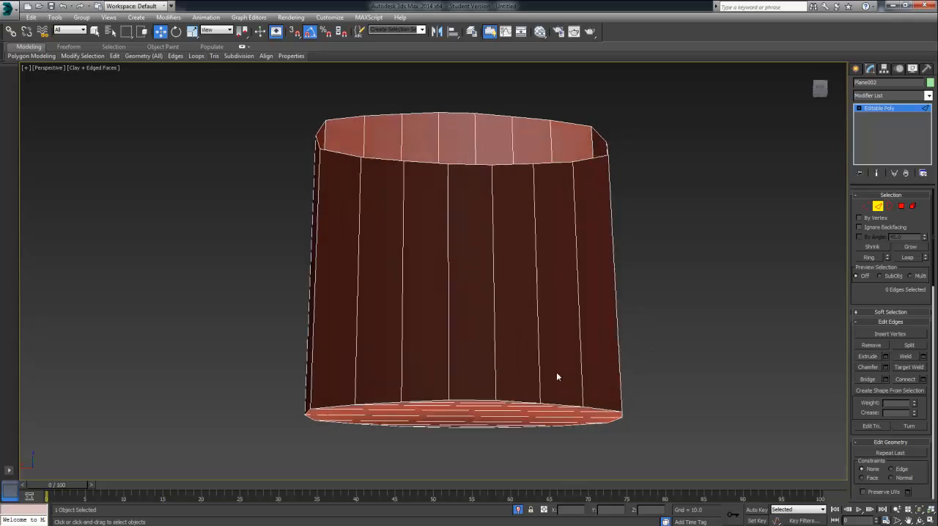
# Step: Remove the bridged bottom polygons from the carton
pyautogui.click(391, 402)
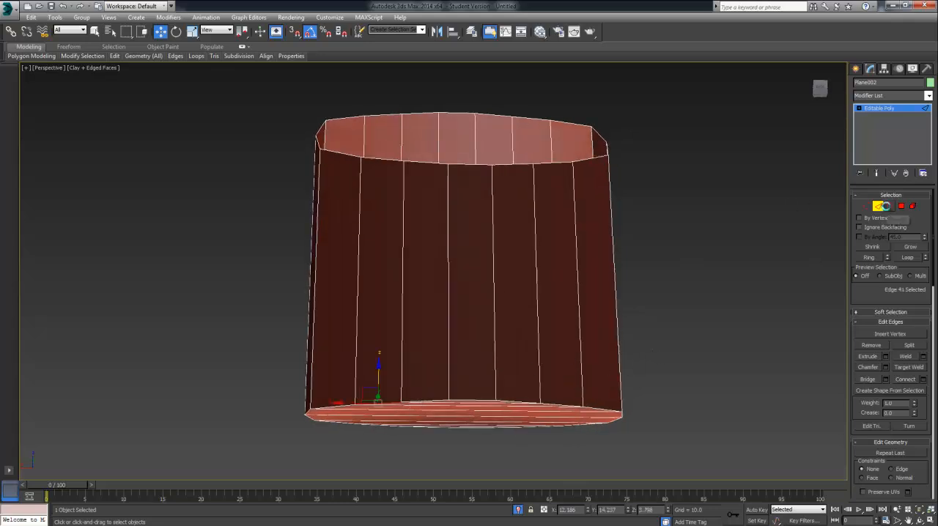
pyautogui.click(901, 206)
pyautogui.keyDown('alt'); pyautogui.moveTo(591, 407); pyautogui.dragTo(591, 396, button='middle'); pyautogui.keyUp('alt')
pyautogui.hotkey('ctrl', 'd')
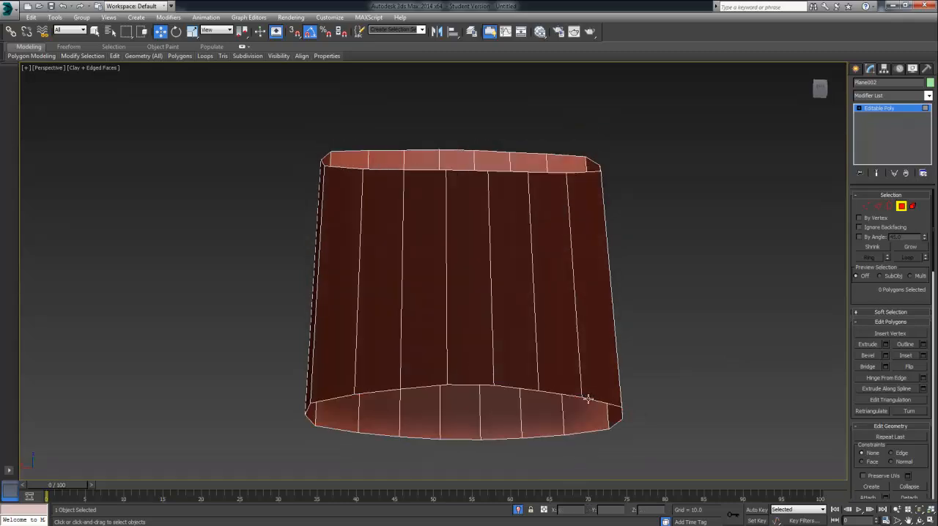
# Step: Select the five middle edges along the bottom of both the front and back walls and raise them slightly in Z
pyautogui.click(879, 206)
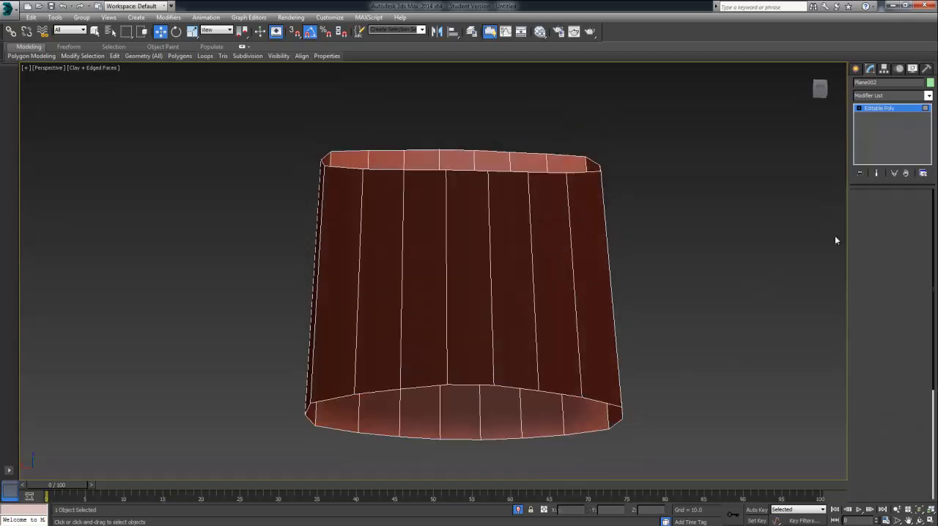
pyautogui.keyDown('ctrl'); pyautogui.click(382, 434); pyautogui.keyUp('ctrl')
pyautogui.keyDown('ctrl'); pyautogui.click(422, 439); pyautogui.keyUp('ctrl')
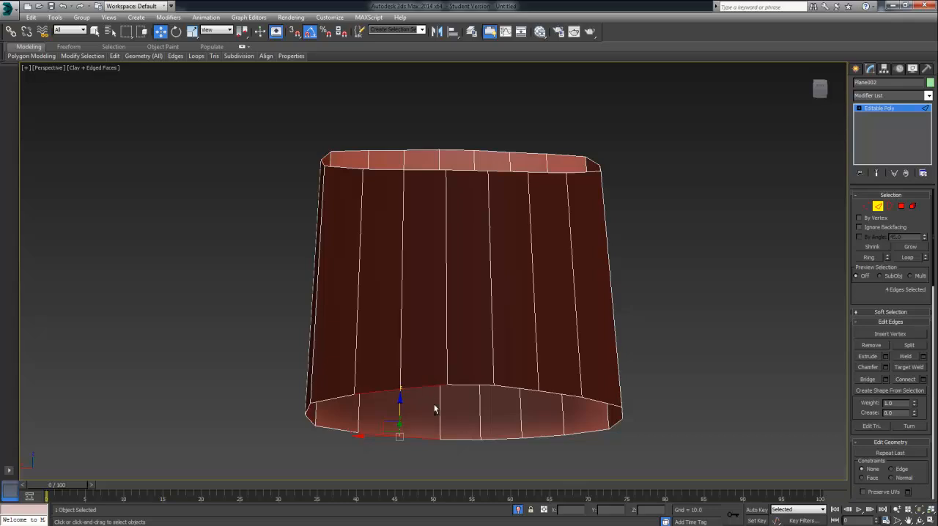
pyautogui.keyDown('ctrl'); pyautogui.click(454, 438); pyautogui.keyUp('ctrl')
pyautogui.keyDown('ctrl'); pyautogui.click(508, 440); pyautogui.keyUp('ctrl')
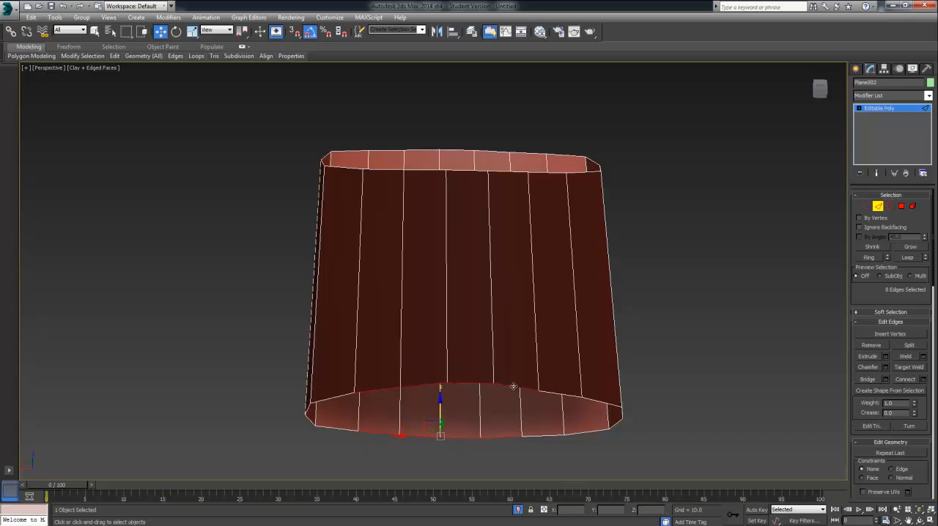
pyautogui.hotkey('ctrl', 'z')
pyautogui.hotkey('ctrl', 'z')
pyautogui.keyDown('ctrl'); pyautogui.click(541, 438); pyautogui.keyUp('ctrl')
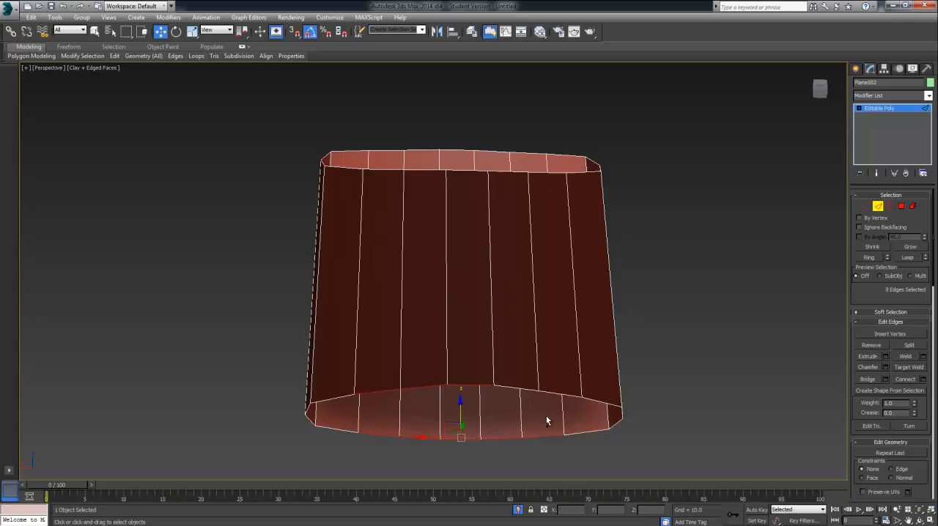
pyautogui.keyDown('alt'); pyautogui.moveTo(542, 411); pyautogui.dragTo(520, 401, button='middle'); pyautogui.keyUp('alt')
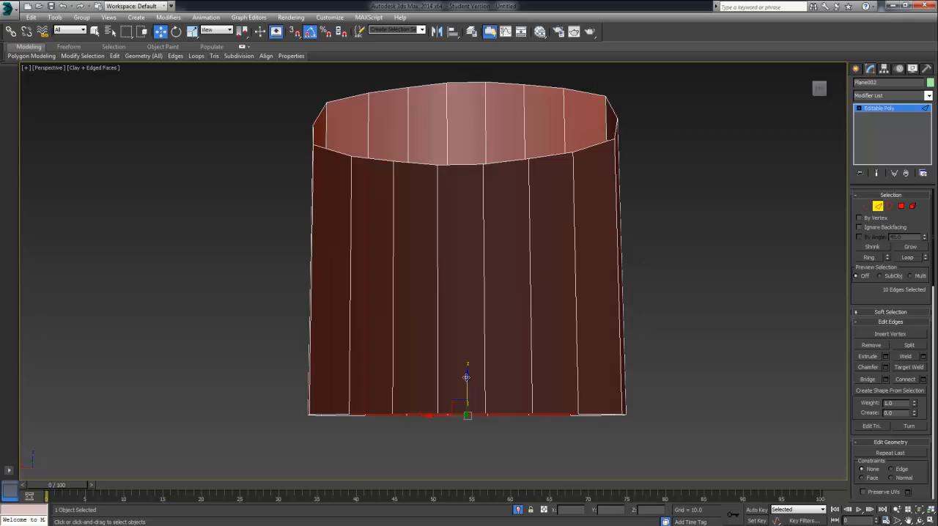
pyautogui.moveTo(466, 376); pyautogui.dragTo(469, 374)
# Step: Narrow the selection to the three middle bottom edges of the front and back walls and raise them slightly in Z
pyautogui.keyDown('alt'); pyautogui.moveTo(555, 416); pyautogui.dragTo(547, 399); pyautogui.keyUp('alt')
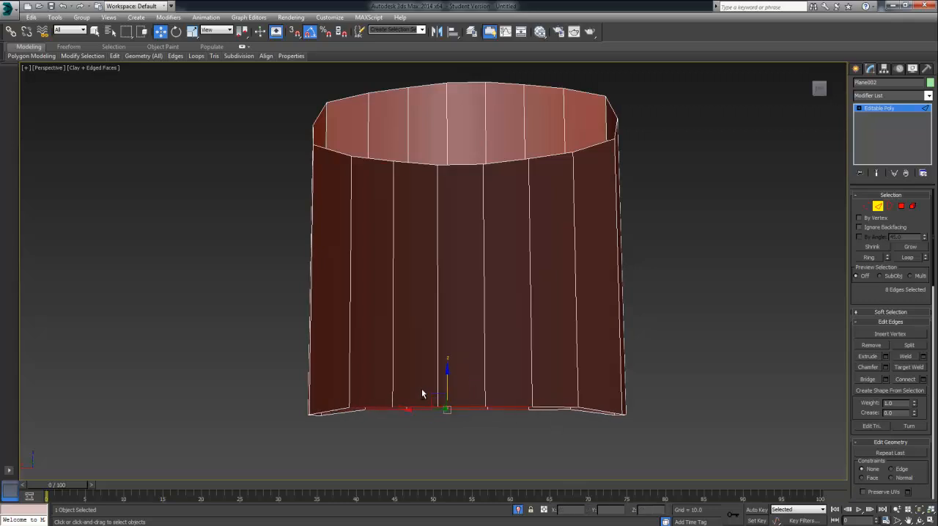
pyautogui.keyDown('alt'); pyautogui.moveTo(370, 393); pyautogui.dragTo(397, 398); pyautogui.keyUp('alt')
pyautogui.moveTo(468, 381); pyautogui.dragTo(520, 383)
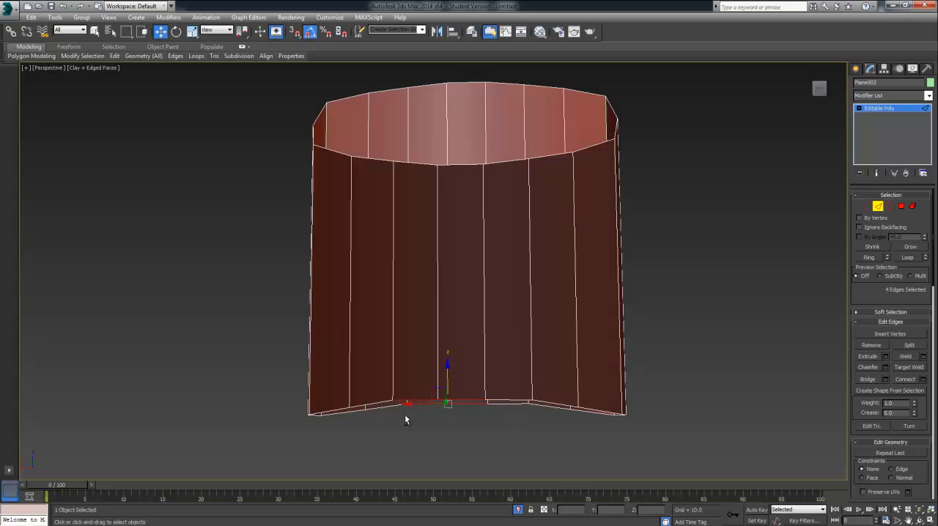
# Step: Narrow the selection to the central bottom edge of the front and back walls and raise both slightly to finish the arch
pyautogui.keyDown('alt'); pyautogui.moveTo(406, 415); pyautogui.dragTo(467, 373); pyautogui.keyUp('alt')
pyautogui.keyDown('alt'); pyautogui.moveTo(497, 456); pyautogui.dragTo(491, 468, button='middle'); pyautogui.keyUp('alt')
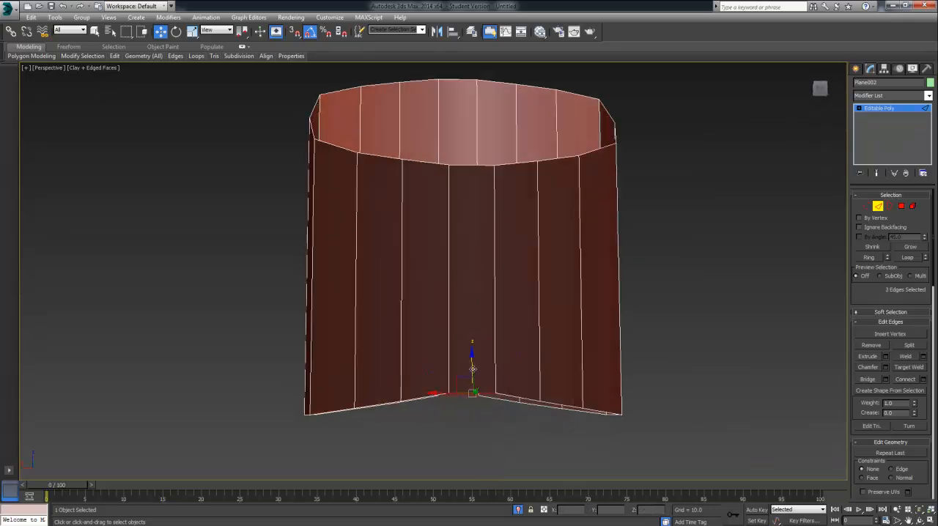
pyautogui.moveTo(473, 369); pyautogui.dragTo(473, 372)
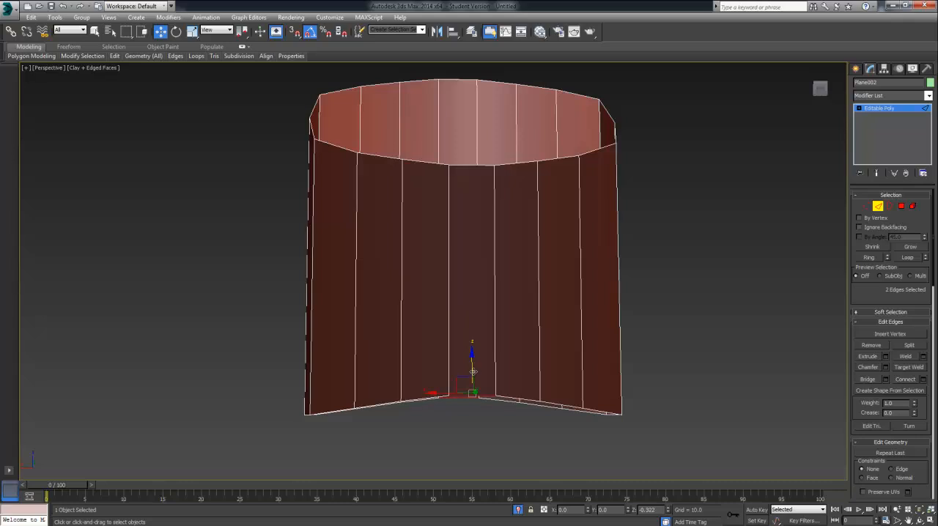
pyautogui.keyDown('alt'); pyautogui.moveTo(503, 453); pyautogui.dragTo(513, 396, button='middle'); pyautogui.keyUp('alt')
pyautogui.click(504, 448)
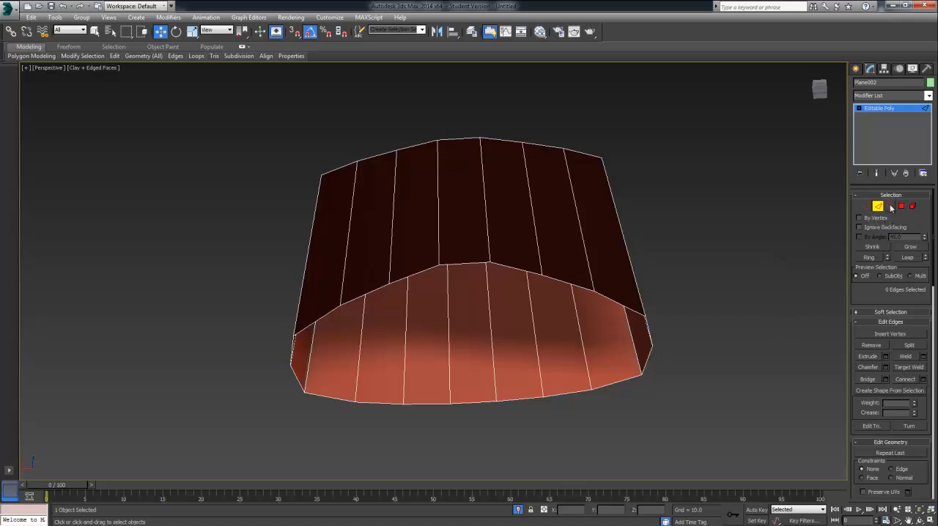
# Step: Select the arched bottom edge loop without its side edges and bridge the front and back edges with 1 segment
pyautogui.doubleClick(598, 294)
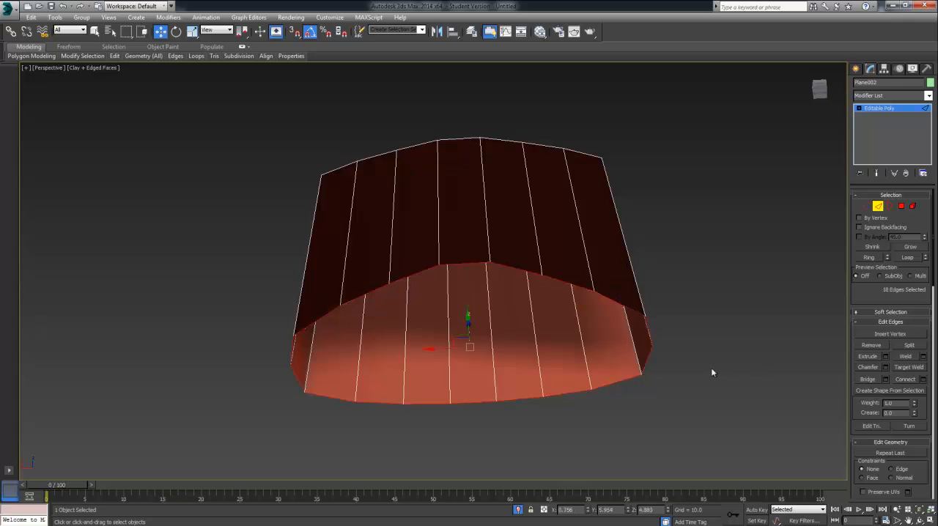
pyautogui.keyDown('alt'); pyautogui.click(649, 357); pyautogui.keyUp('alt')
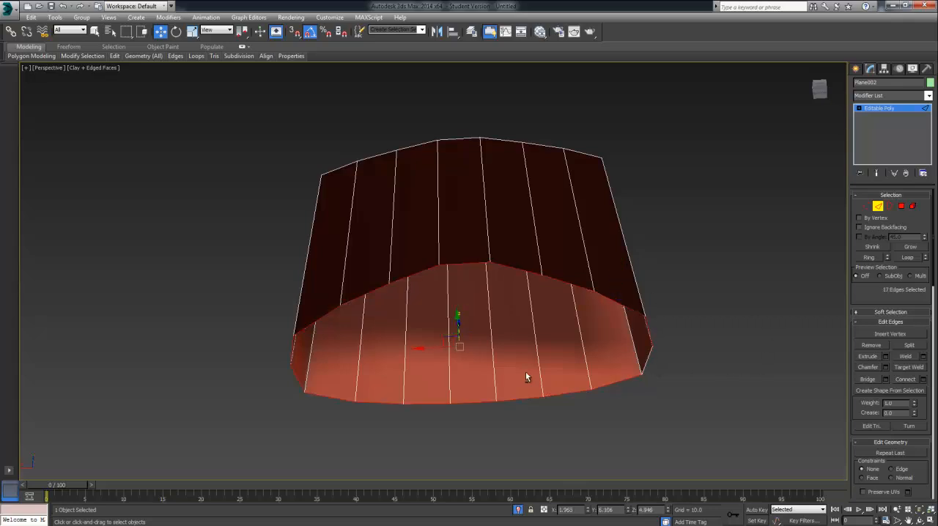
pyautogui.keyDown('ctrl'); pyautogui.click(292, 354); pyautogui.keyUp('ctrl')
pyautogui.click(886, 380)
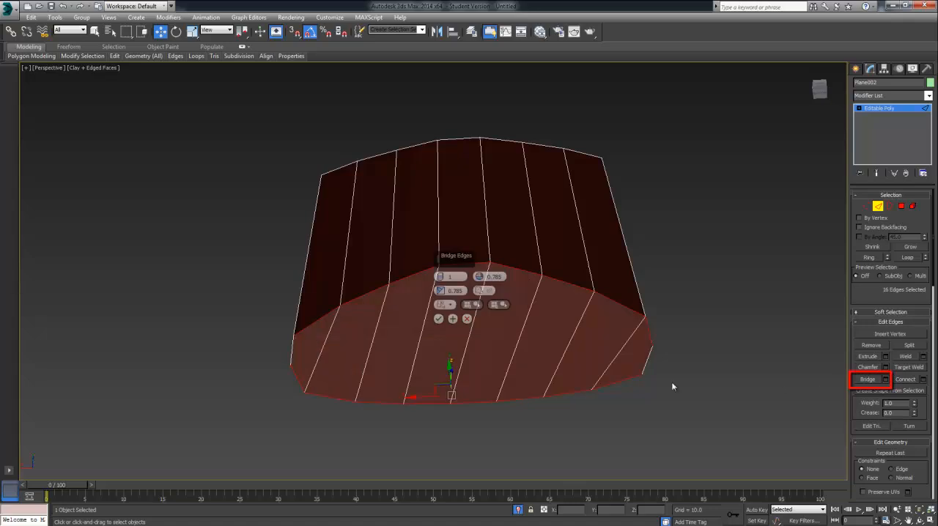
pyautogui.click(439, 319)
pyautogui.click(654, 356)
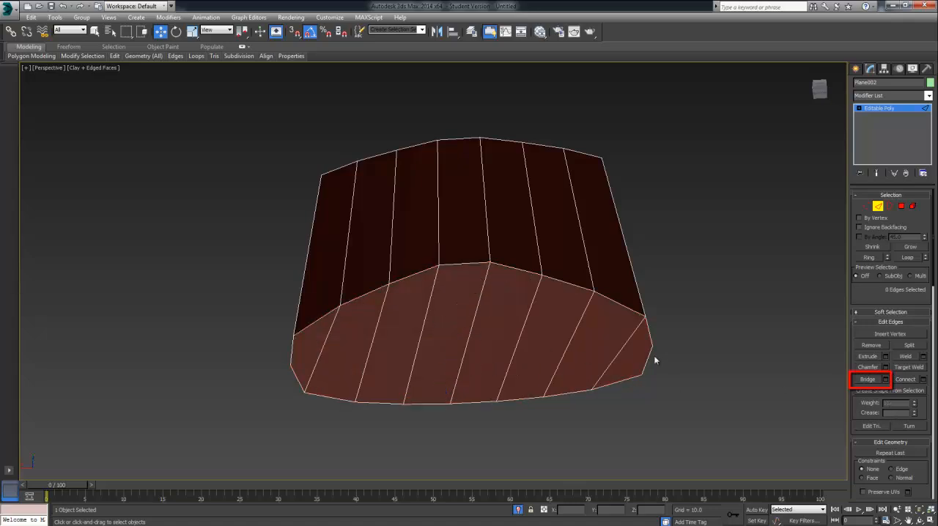
pyautogui.keyDown('alt'); pyautogui.moveTo(702, 352); pyautogui.dragTo(697, 404, button='middle'); pyautogui.keyUp('alt')
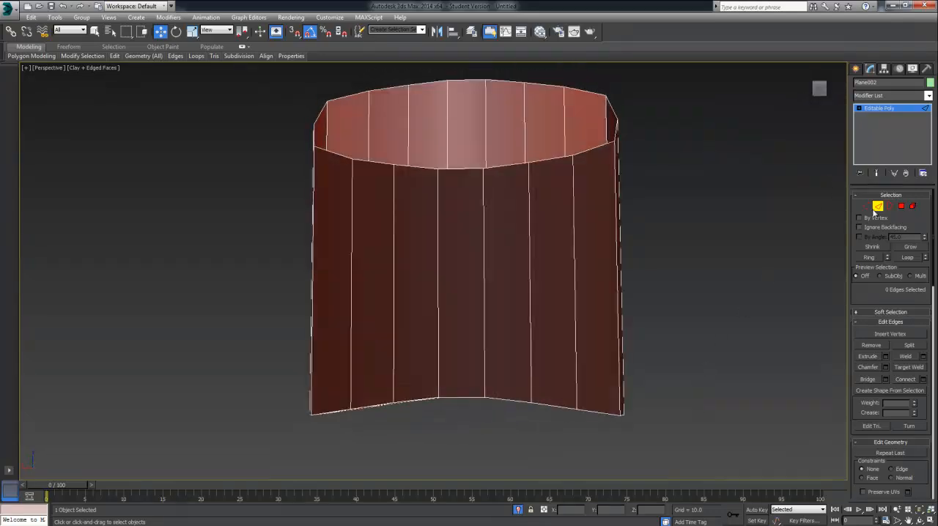
# Step: Leave edge editing and end the isolation of the carton to bring back the tray
pyautogui.click(878, 206)
pyautogui.keyDown('alt'); pyautogui.moveTo(706, 321); pyautogui.dragTo(349, 330, button='middle'); pyautogui.keyUp('alt')
pyautogui.keyDown('alt'); pyautogui.moveTo(699, 414); pyautogui.dragTo(666, 445, button='middle'); pyautogui.keyUp('alt')
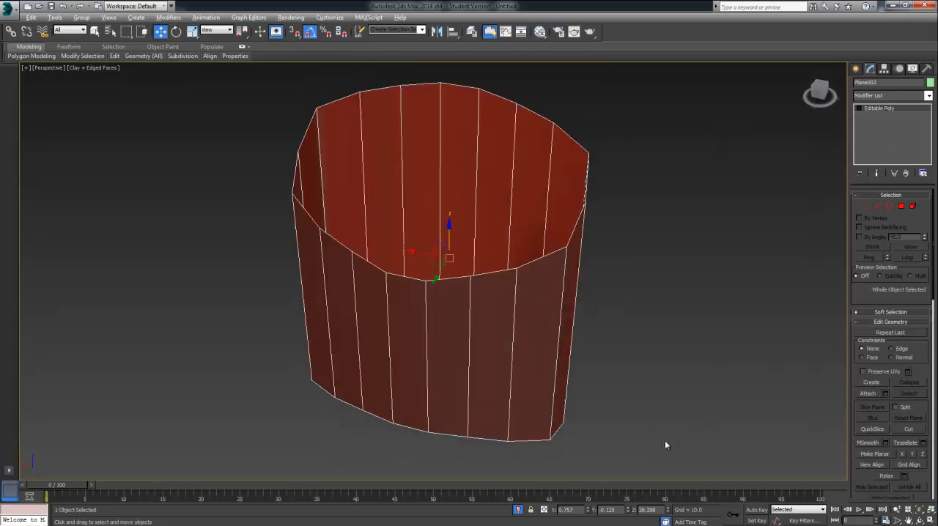
pyautogui.scroll(-5, 608, 399)
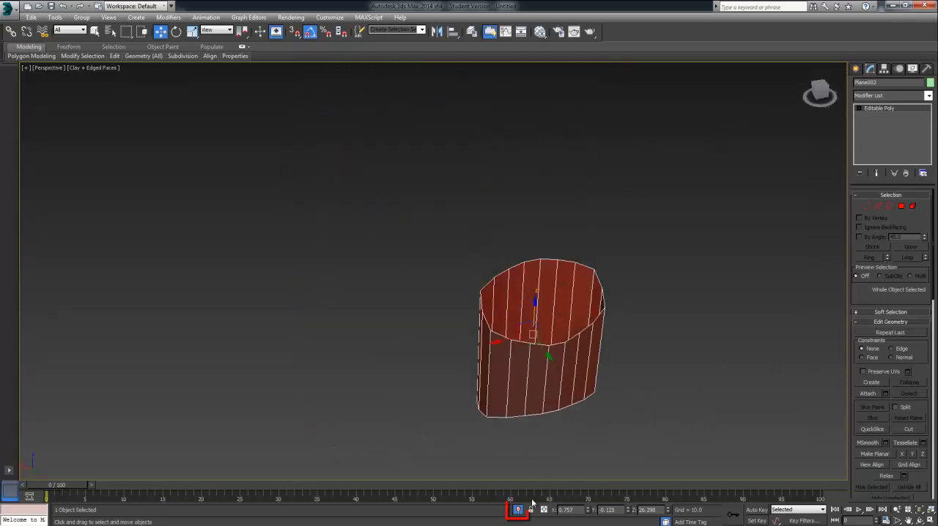
pyautogui.click(518, 510)
# Step: Move the carton sideways and slightly toward the back of the tray
pyautogui.click(856, 69)
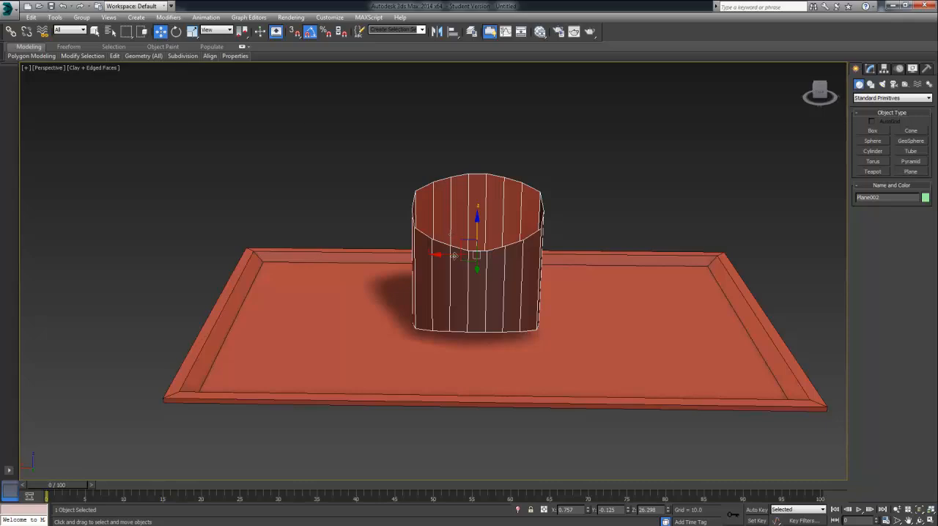
pyautogui.moveTo(460, 260); pyautogui.dragTo(456, 238)
pyautogui.click(191, 31)
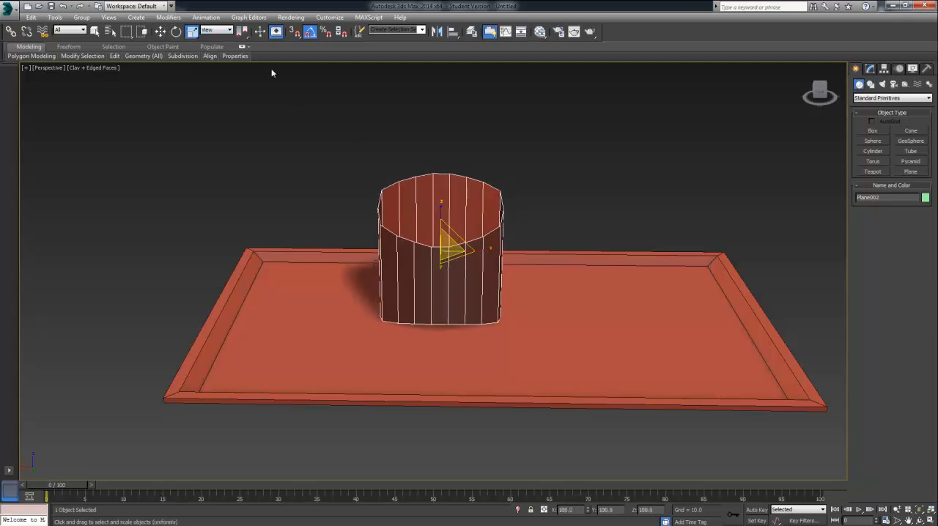
pyautogui.click(161, 31)
# Step: Create a thin upright box for a French fry, about 3.6 long, 2.3 wide and 27.5 high, in front of the tray
pyautogui.click(872, 131)
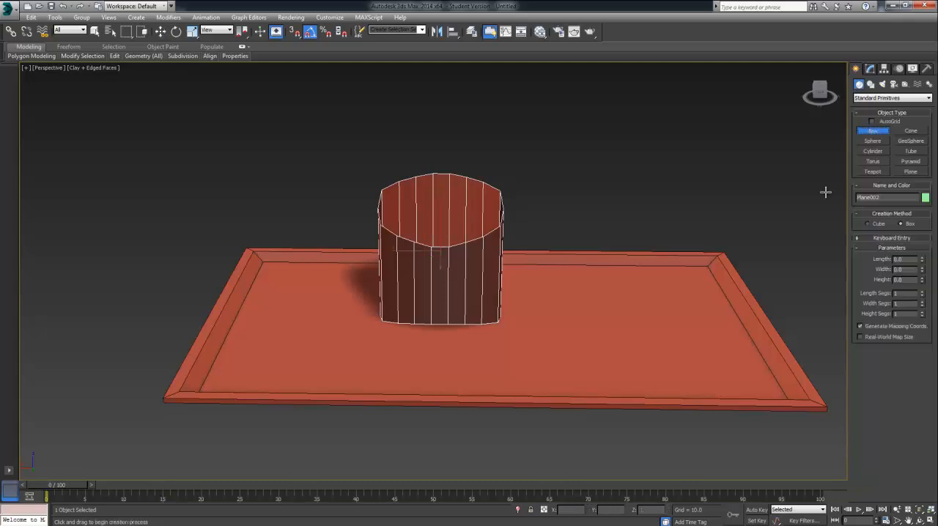
pyautogui.moveTo(511, 425); pyautogui.dragTo(529, 434)
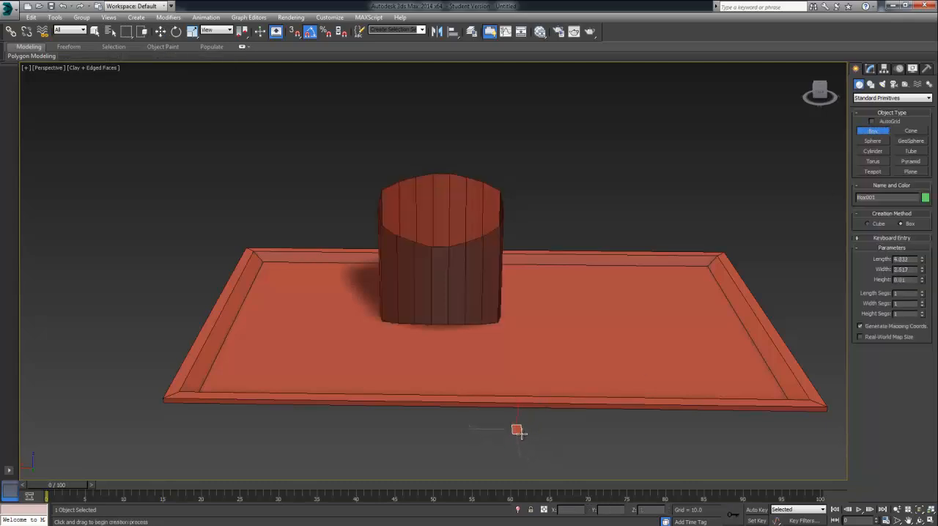
pyautogui.click(519, 339)
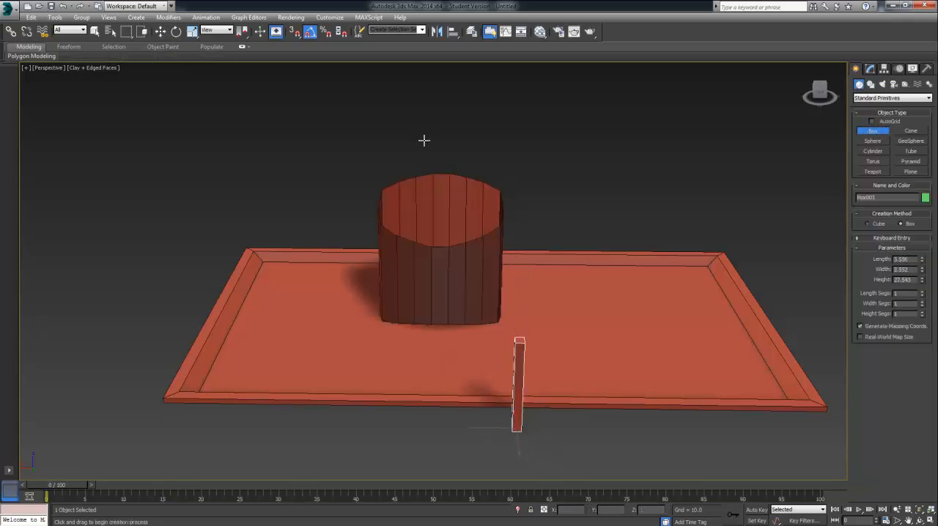
# Step: Place the thin box inside the carton near its side wall and clone it as a Copy
pyautogui.click(160, 30)
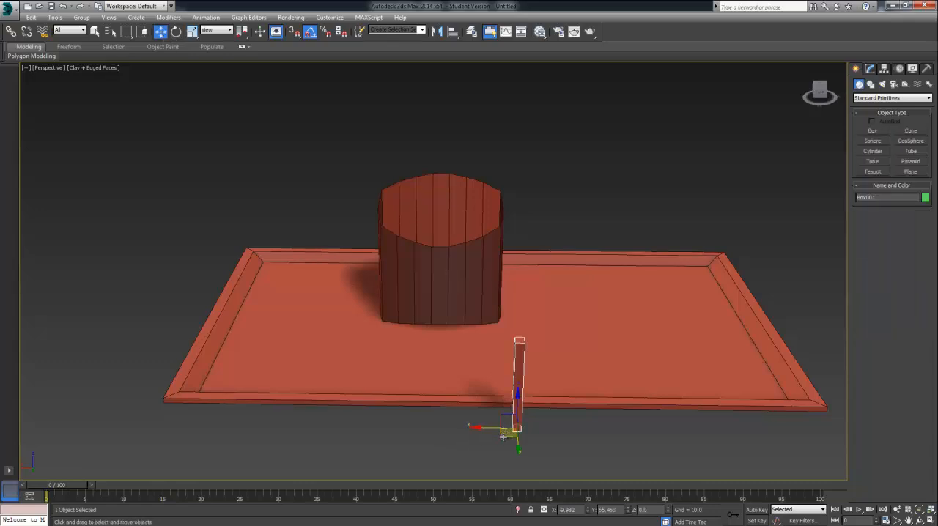
pyautogui.moveTo(503, 436)
pyautogui.mouseDown()
pyautogui.moveTo(408, 320)
pyautogui.moveTo(418, 273)
pyautogui.moveTo(381, 275)
pyautogui.moveTo(388, 270)
pyautogui.moveTo(379, 261)
pyautogui.mouseUp()
pyautogui.click(469, 309)
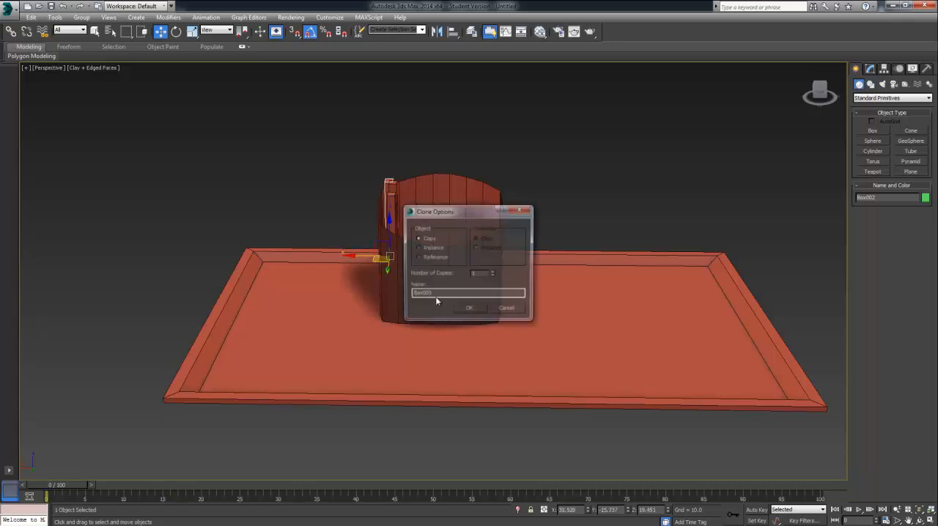
# Step: Confirm the fry copy, then rotate it and position it beside the other two fries inside the carton
pyautogui.click(468, 309)
pyautogui.moveTo(469, 309)
pyautogui.keyDown('alt'); pyautogui.mouseDown(button='middle')
pyautogui.moveTo(488, 335)
pyautogui.moveTo(465, 327)
pyautogui.moveTo(487, 373)
pyautogui.mouseUp(button='middle'); pyautogui.keyUp('alt')
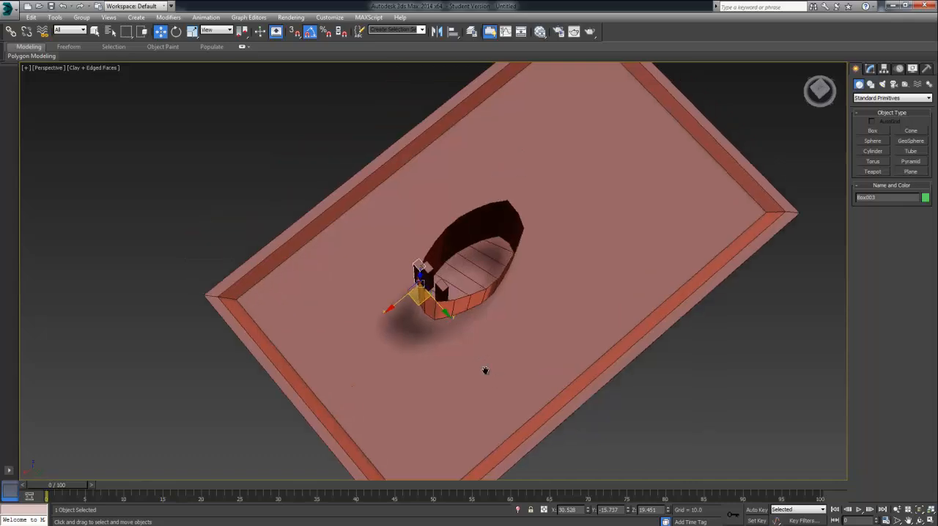
pyautogui.scroll(4, 446, 341)
pyautogui.moveTo(388, 258)
pyautogui.mouseDown()
pyautogui.moveTo(433, 248)
pyautogui.moveTo(418, 268)
pyautogui.moveTo(446, 237)
pyautogui.mouseUp()
pyautogui.click(176, 31)
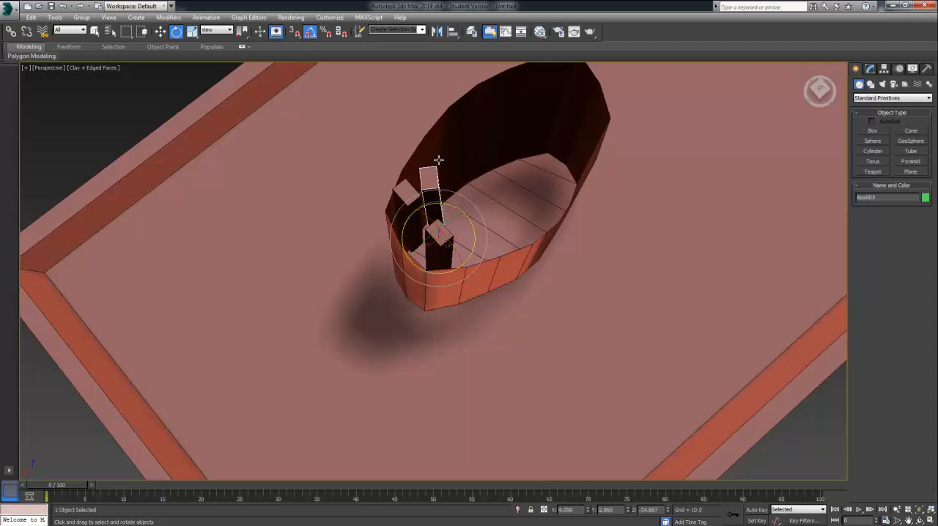
pyautogui.keyDown('alt'); pyautogui.moveTo(440, 164); pyautogui.dragTo(503, 184, button='middle'); pyautogui.keyUp('alt')
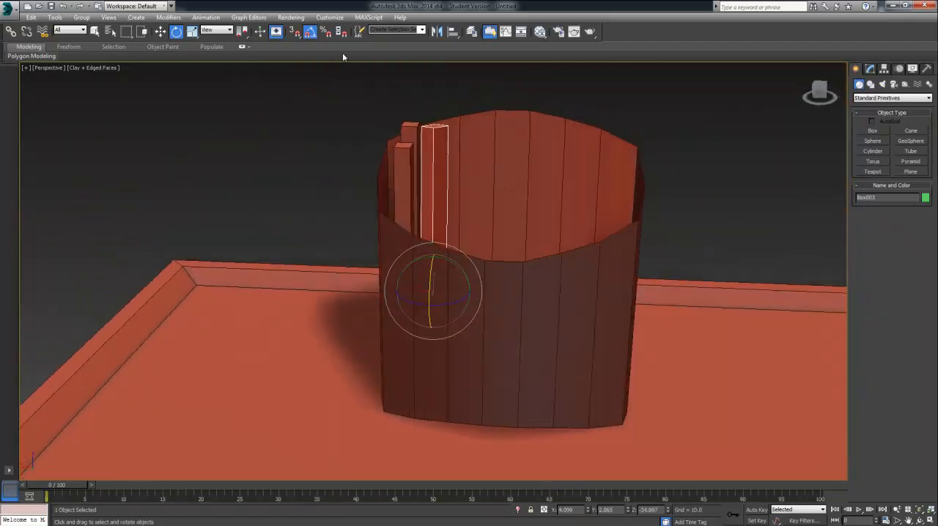
pyautogui.click(160, 31)
pyautogui.moveTo(420, 301); pyautogui.dragTo(413, 299)
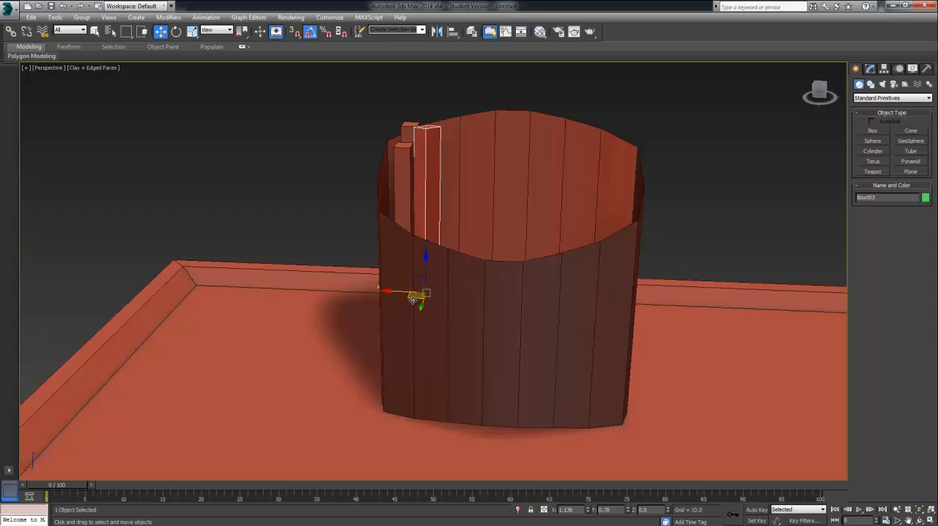
pyautogui.keyDown('alt'); pyautogui.moveTo(450, 292); pyautogui.dragTo(446, 315, button='middle'); pyautogui.keyUp('alt')
pyautogui.keyDown('ctrl'); pyautogui.click(408, 203); pyautogui.keyUp('ctrl')
pyautogui.keyDown('ctrl'); pyautogui.click(413, 135); pyautogui.keyUp('ctrl')
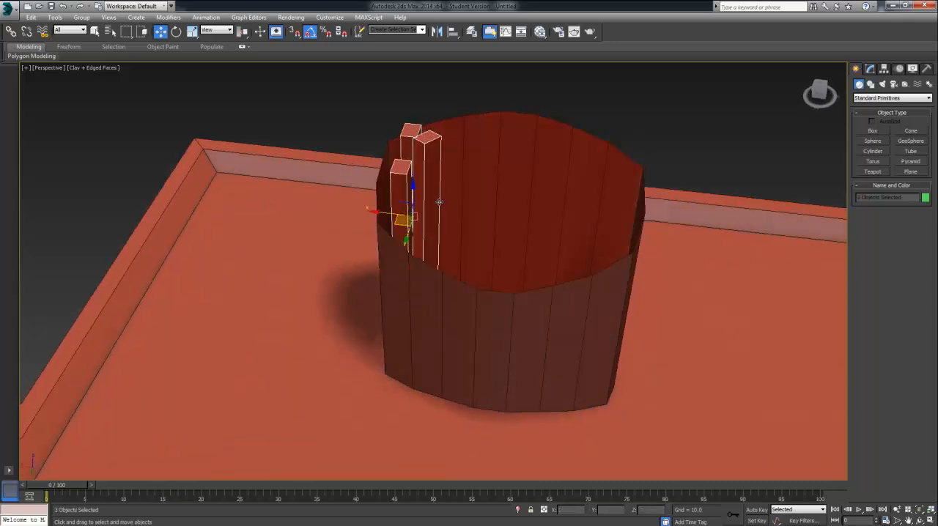
pyautogui.keyDown('shift'); pyautogui.moveTo(376, 215); pyautogui.dragTo(408, 225); pyautogui.keyUp('shift')
pyautogui.click(506, 310)
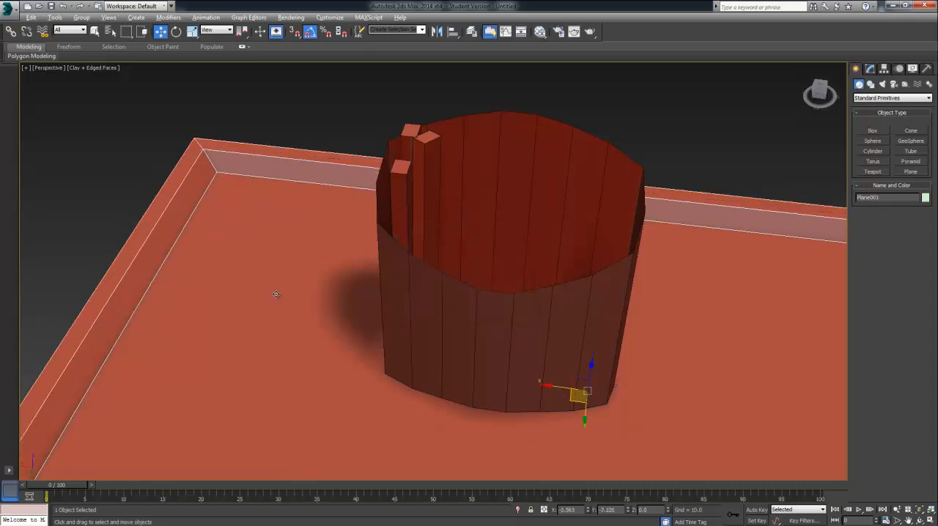
# Step: Select all three fries in the carton and clone them sideways toward the carton's middle
pyautogui.click(420, 199)
pyautogui.keyDown('ctrl'); pyautogui.click(401, 192); pyautogui.keyUp('ctrl')
pyautogui.keyDown('ctrl'); pyautogui.click(409, 135); pyautogui.keyUp('ctrl')
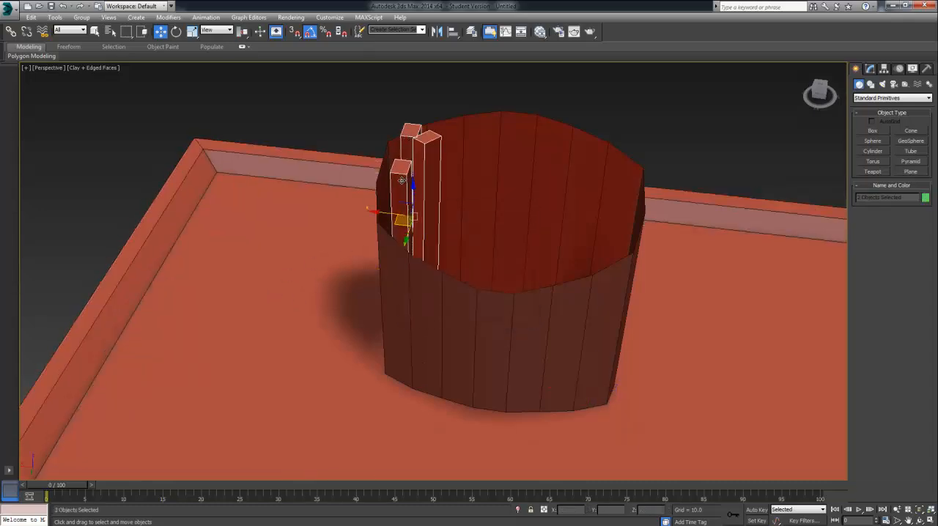
pyautogui.moveTo(381, 220)
pyautogui.keyDown('shift'); pyautogui.mouseDown()
pyautogui.moveTo(430, 221)
pyautogui.moveTo(459, 246)
pyautogui.moveTo(460, 231)
pyautogui.moveTo(426, 220)
pyautogui.mouseUp(); pyautogui.keyUp('shift')
pyautogui.click(467, 310)
# Step: Rotate and reposition the three copied fries, and fill the rest of the carton with further fry copies
pyautogui.click(176, 32)
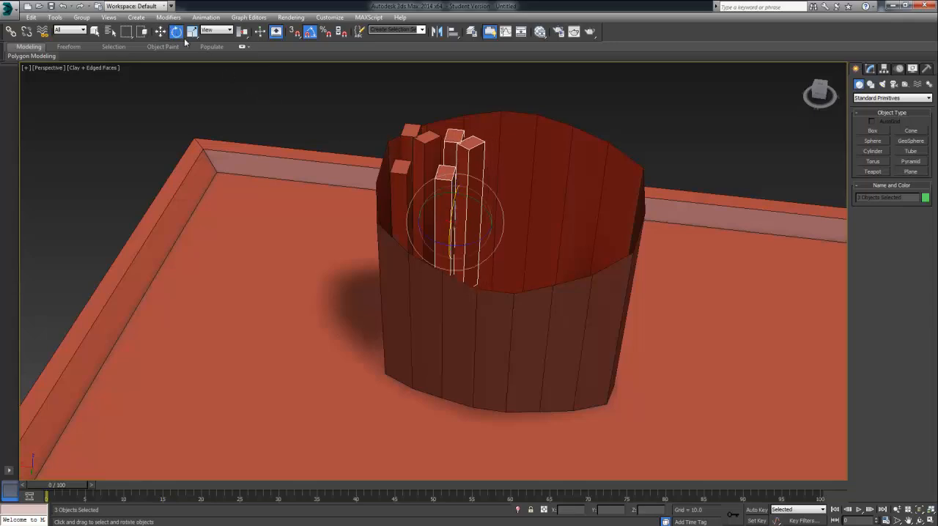
pyautogui.moveTo(432, 234); pyautogui.dragTo(497, 266)
pyautogui.click(160, 32)
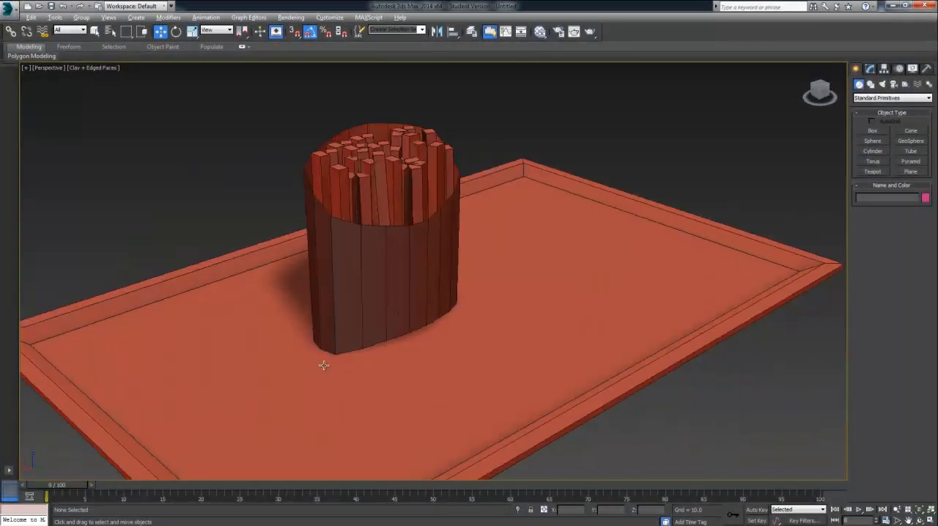
pyautogui.keyDown('alt'); pyautogui.moveTo(325, 365); pyautogui.dragTo(379, 366, button='middle'); pyautogui.keyUp('alt')
pyautogui.keyDown('alt'); pyautogui.moveTo(382, 258); pyautogui.dragTo(422, 242, button='middle'); pyautogui.keyUp('alt')
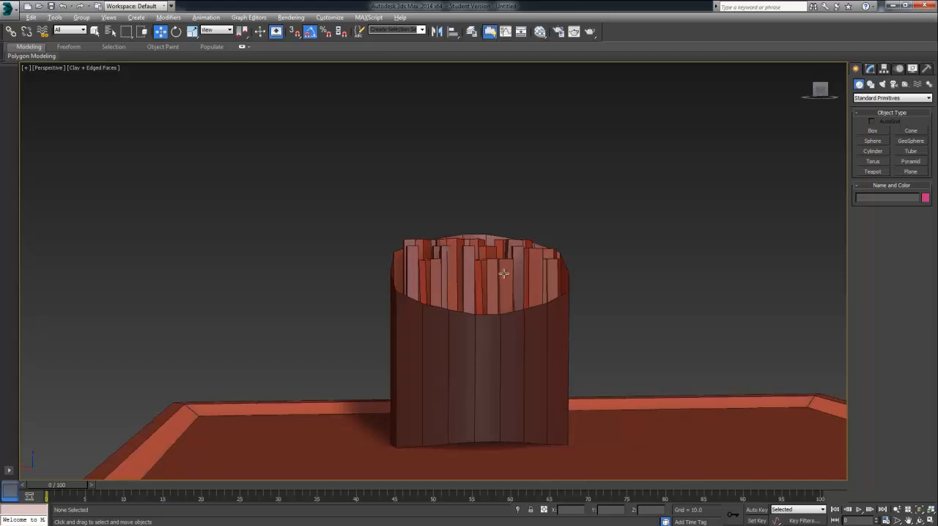
# Step: Create a box about 34 long, 34 wide and 17 high on the tray beside the fries carton
pyautogui.keyDown('alt'); pyautogui.moveTo(504, 274); pyautogui.dragTo(518, 301, button='middle'); pyautogui.keyUp('alt')
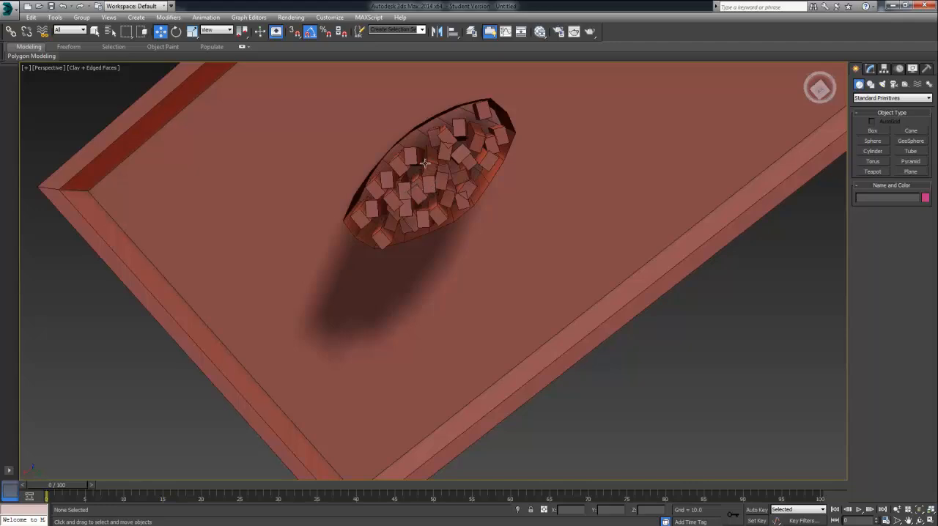
pyautogui.keyDown('alt'); pyautogui.moveTo(470, 212); pyautogui.dragTo(438, 136, button='middle'); pyautogui.keyUp('alt')
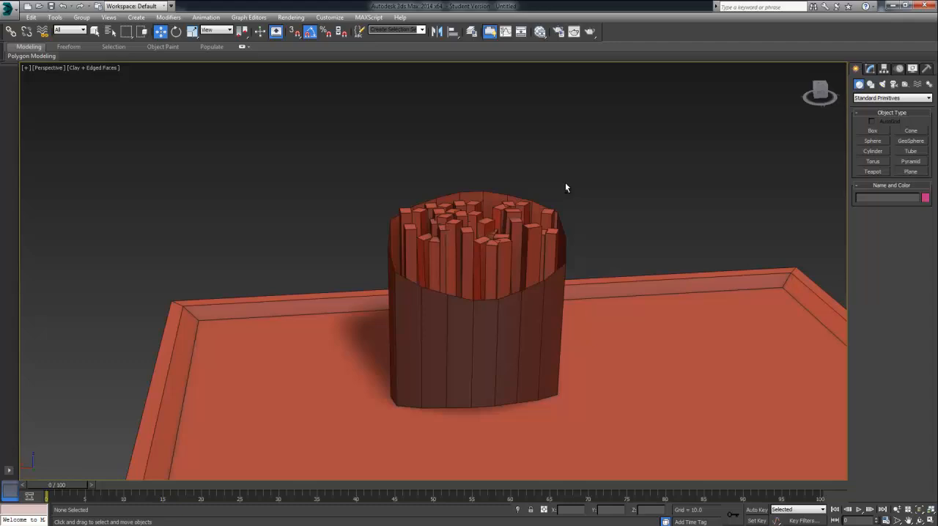
pyautogui.keyDown('alt'); pyautogui.moveTo(566, 187); pyautogui.dragTo(443, 150, button='middle'); pyautogui.keyUp('alt')
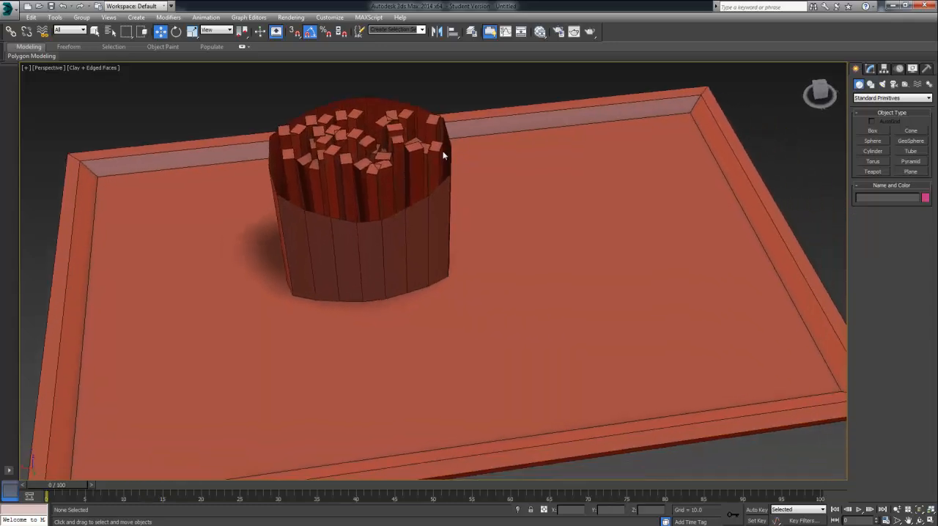
pyautogui.keyDown('alt'); pyautogui.moveTo(491, 179); pyautogui.dragTo(399, 230, button='middle'); pyautogui.keyUp('alt')
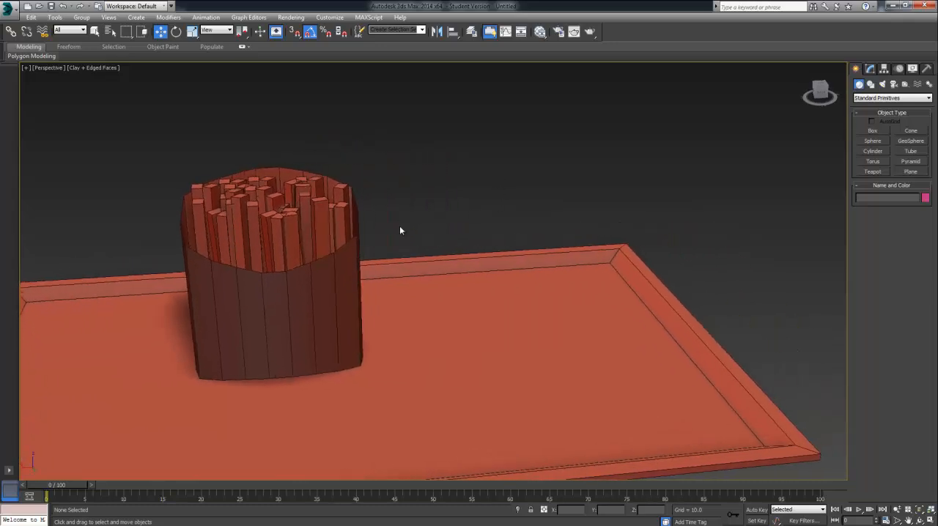
pyautogui.click(871, 132)
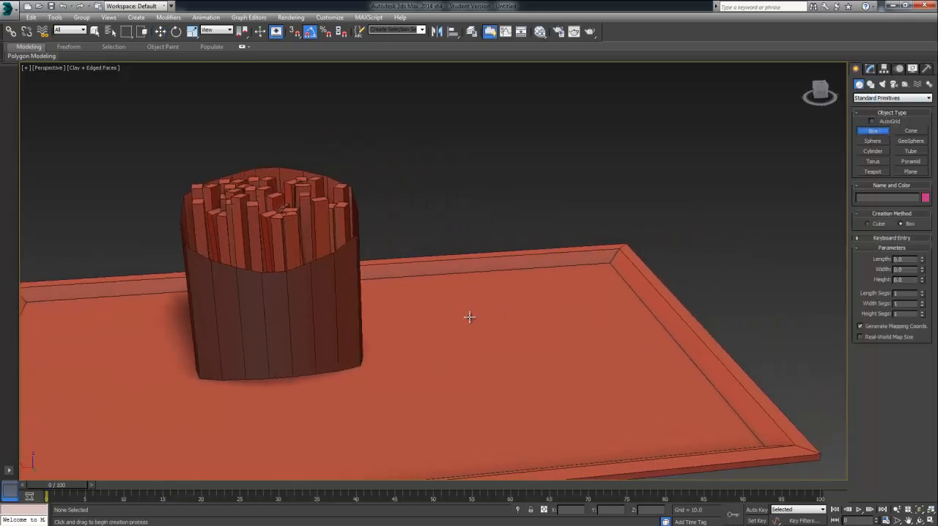
pyautogui.moveTo(470, 317); pyautogui.dragTo(625, 365)
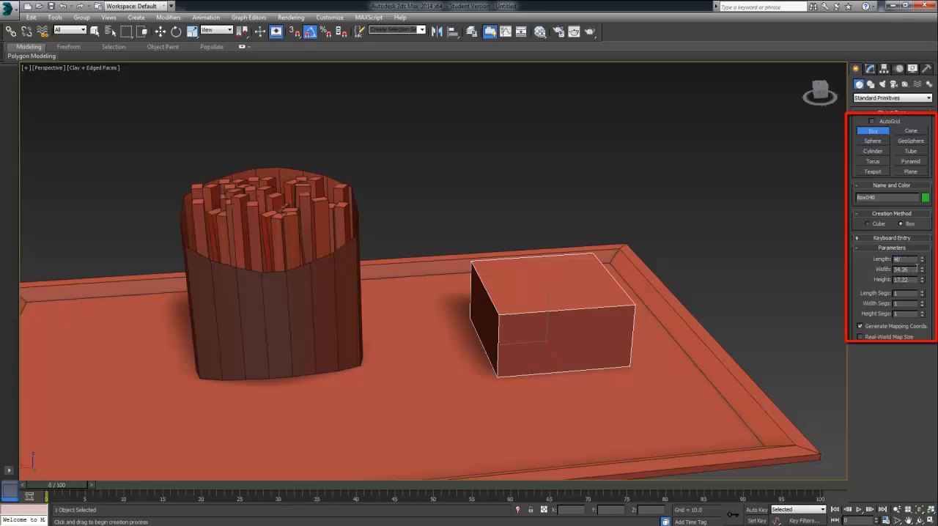
# Step: Set the new box's length and width to 40 and its height to 25
pyautogui.press('Tab')
pyautogui.press('Tab')
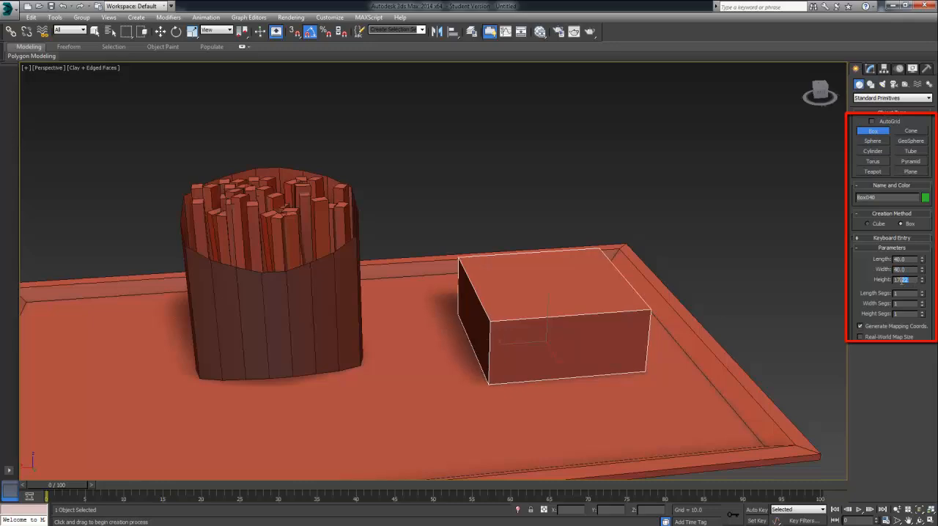
pyautogui.moveTo(923, 280); pyautogui.dragTo(921, 258)
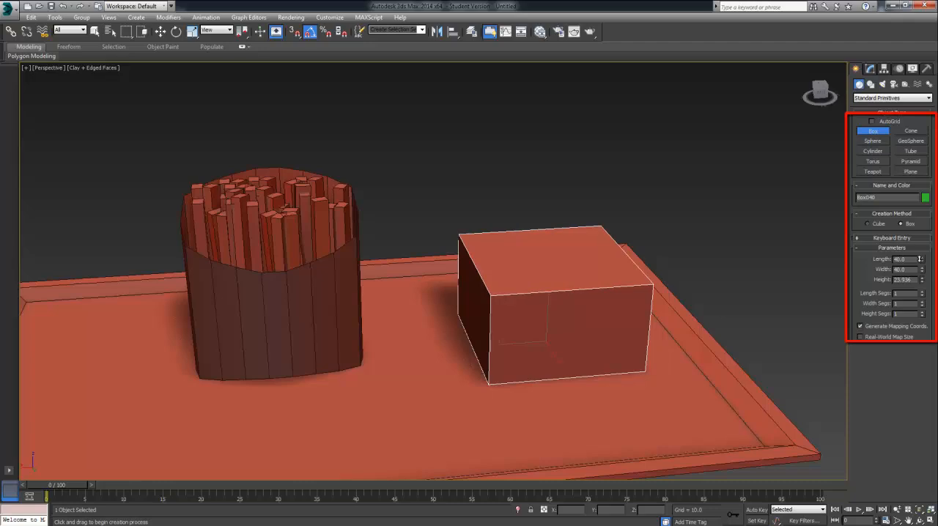
pyautogui.write('24')
pyautogui.press('Return')
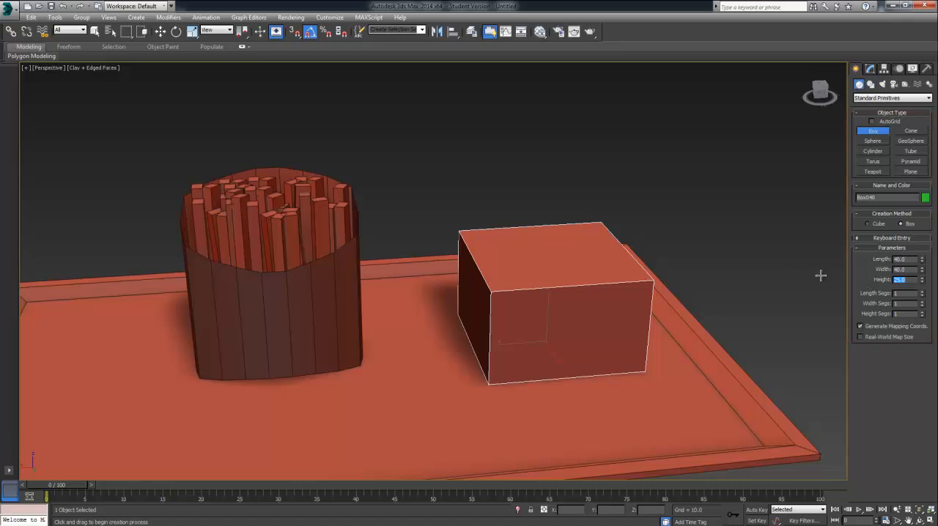
# Step: Convert the box beside the fries carton to an Editable Poly
pyautogui.press('w')
pyautogui.rightClick(559, 348)
pyautogui.moveTo(591, 435)
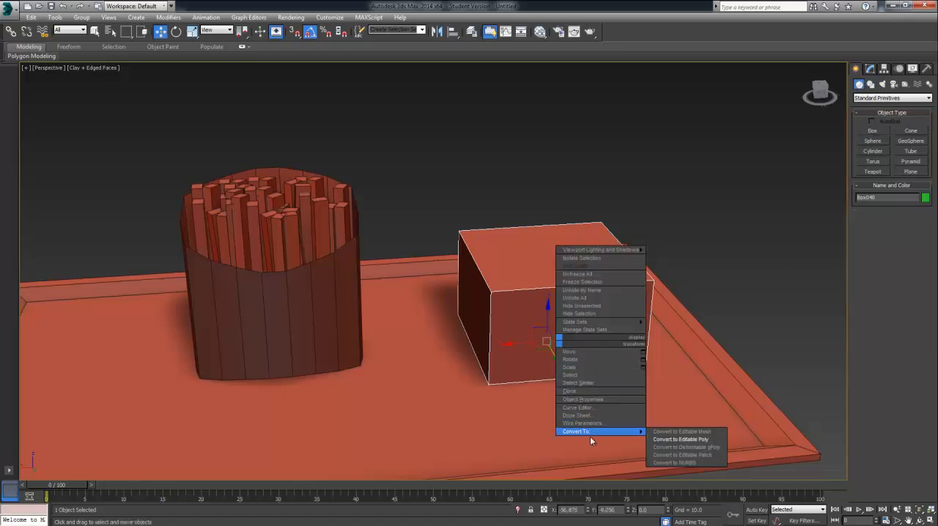
pyautogui.click(669, 434)
# Step: Connect the box's four vertical edges with 2 segments, a pinch of -64 and a slide of 0
pyautogui.press('z')
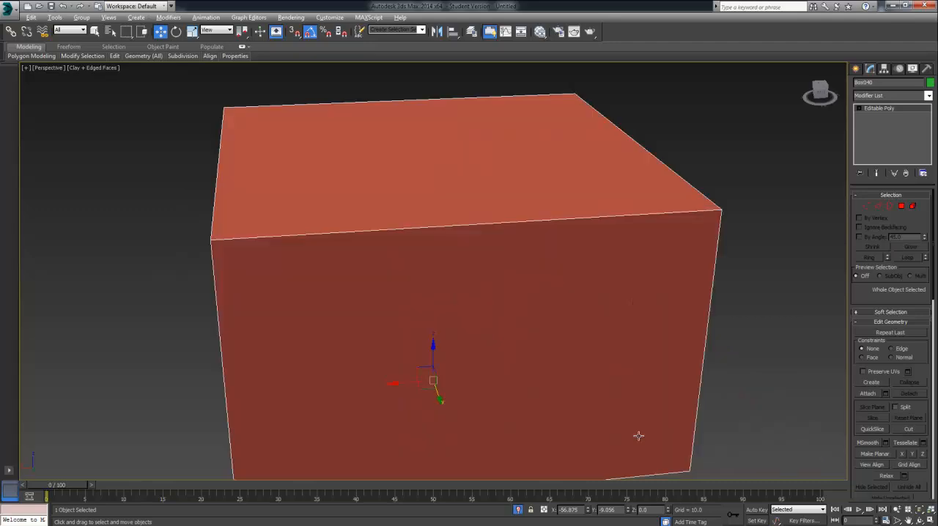
pyautogui.moveTo(548, 425); pyautogui.dragTo(587, 363, button='middle')
pyautogui.scroll(-2, 586, 364)
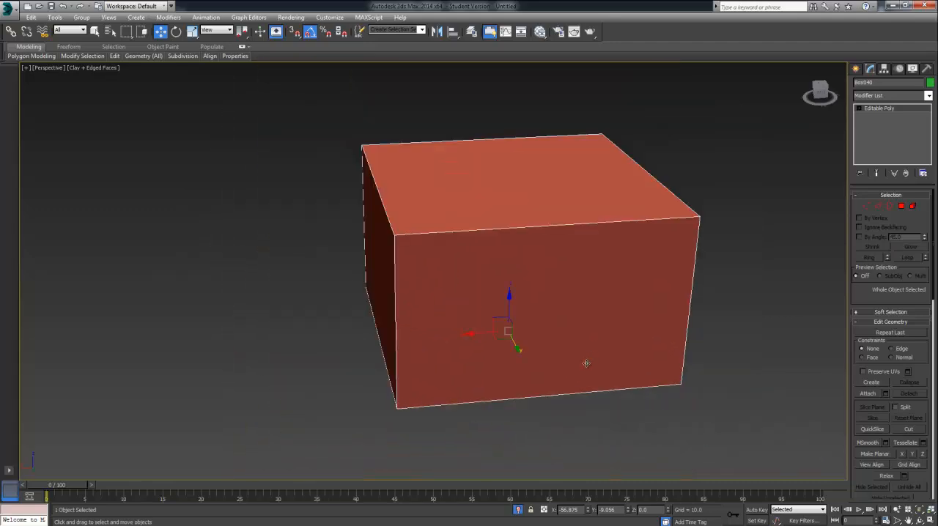
pyautogui.click(881, 206)
pyautogui.keyDown('alt'); pyautogui.moveTo(791, 266); pyautogui.dragTo(728, 289, button='middle'); pyautogui.keyUp('alt')
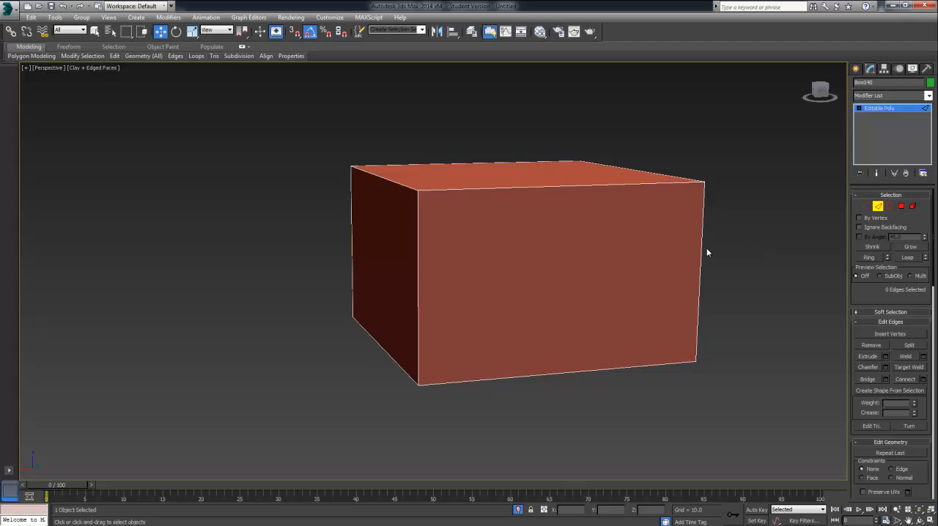
pyautogui.keyDown('alt'); pyautogui.moveTo(449, 264); pyautogui.dragTo(652, 246, button='middle'); pyautogui.keyUp('alt')
pyautogui.moveTo(165, 232); pyautogui.dragTo(165, 236)
pyautogui.keyDown('alt'); pyautogui.moveTo(391, 264); pyautogui.dragTo(601, 306, button='middle'); pyautogui.keyUp('alt')
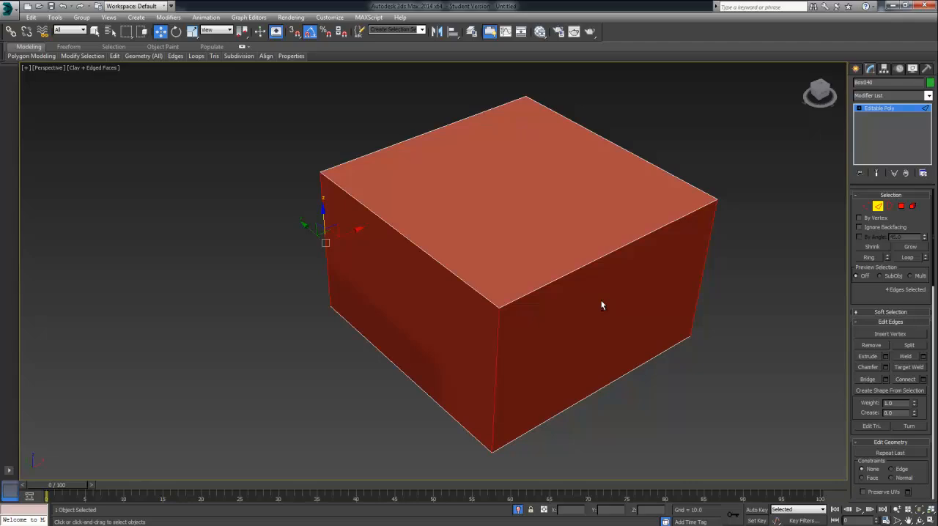
pyautogui.keyDown('alt'); pyautogui.moveTo(596, 295); pyautogui.dragTo(635, 259, button='middle'); pyautogui.keyUp('alt')
pyautogui.click(921, 380)
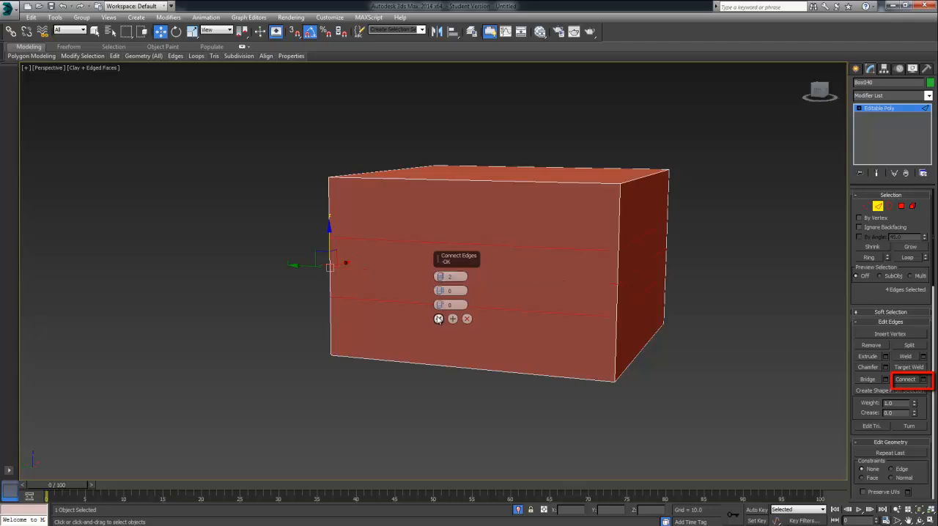
pyautogui.moveTo(440, 304); pyautogui.dragTo(441, 332)
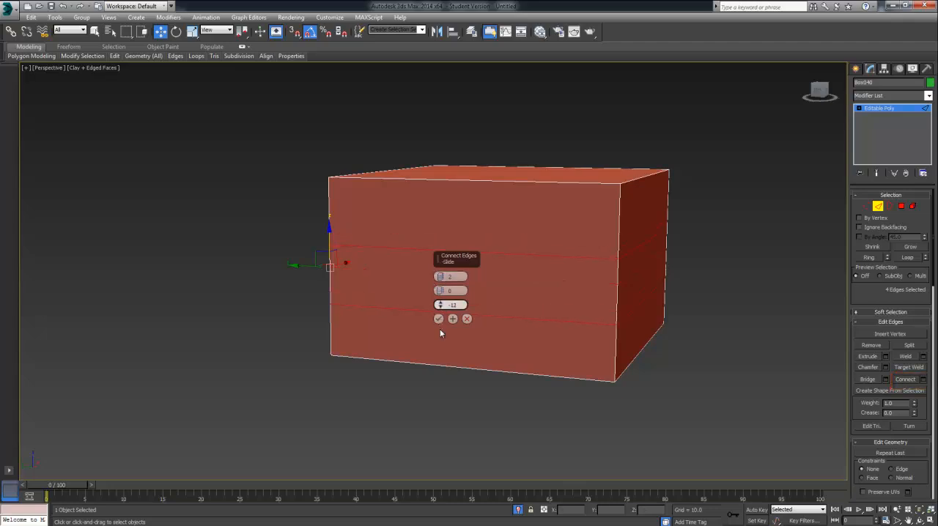
pyautogui.moveTo(440, 290); pyautogui.dragTo(436, 358)
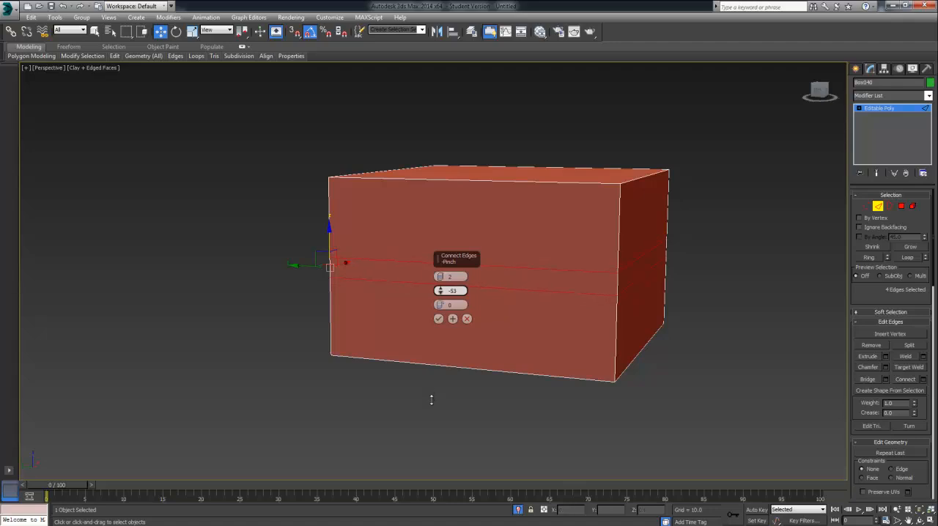
pyautogui.moveTo(430, 424); pyautogui.dragTo(431, 430)
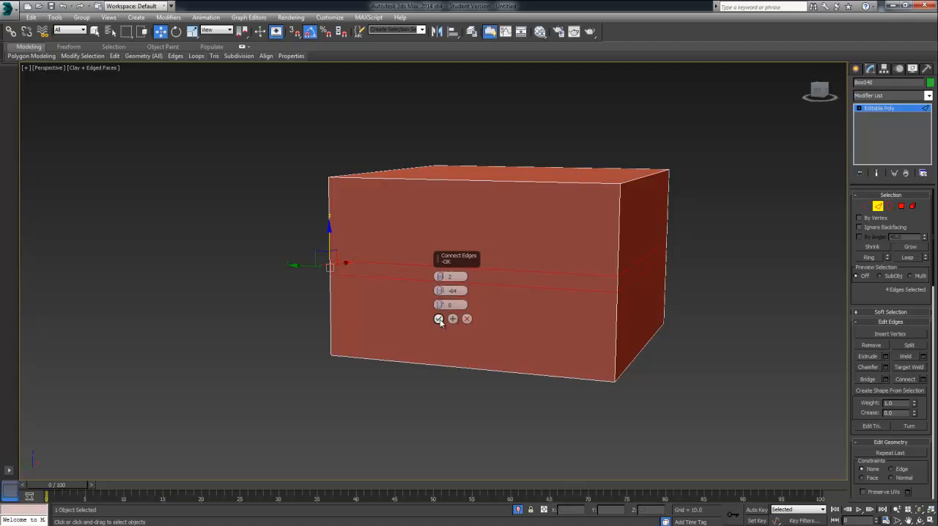
pyautogui.click(439, 319)
# Step: Extrude the narrow band of four polygons around the box outward by Local Normal, with a height of about 3.54
pyautogui.click(902, 206)
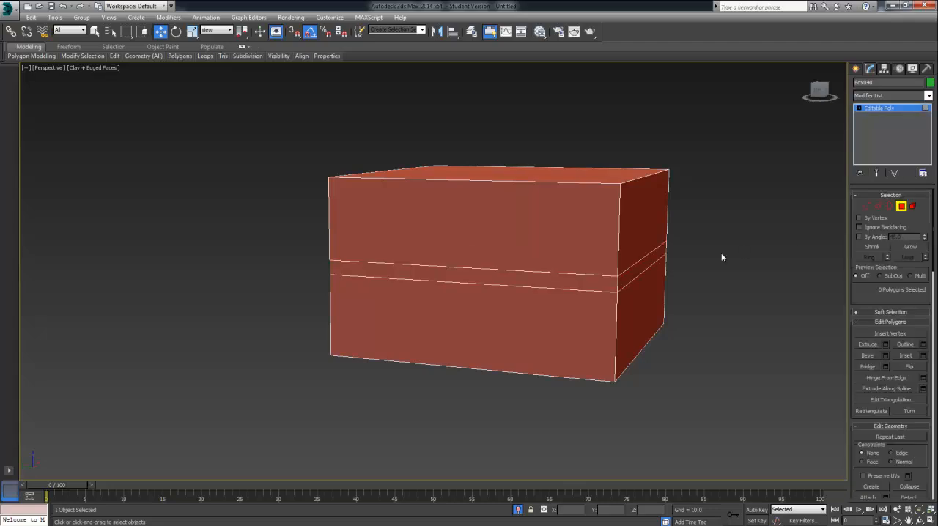
pyautogui.click(643, 264)
pyautogui.keyDown('ctrl'); pyautogui.click(580, 280); pyautogui.keyUp('ctrl')
pyautogui.keyDown('alt'); pyautogui.moveTo(433, 330); pyautogui.dragTo(707, 310, button='middle'); pyautogui.keyUp('alt')
pyautogui.keyDown('ctrl'); pyautogui.click(576, 289); pyautogui.keyUp('ctrl')
pyautogui.click(886, 343)
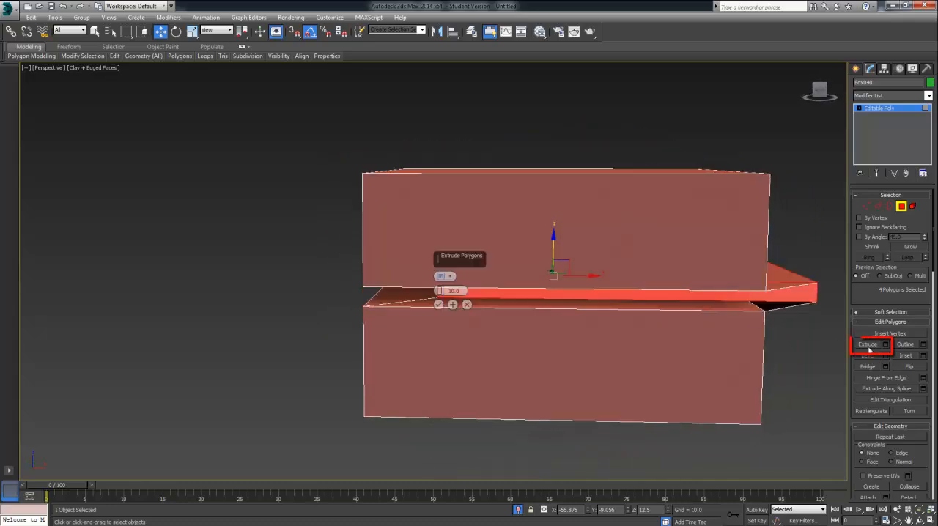
pyautogui.keyDown('alt'); pyautogui.moveTo(677, 356); pyautogui.dragTo(663, 361, button='middle'); pyautogui.keyUp('alt')
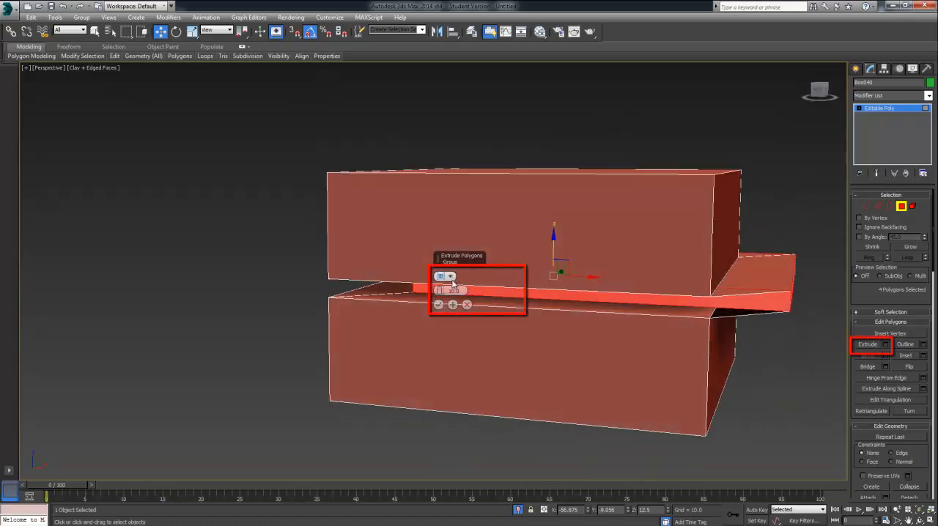
pyautogui.click(446, 276)
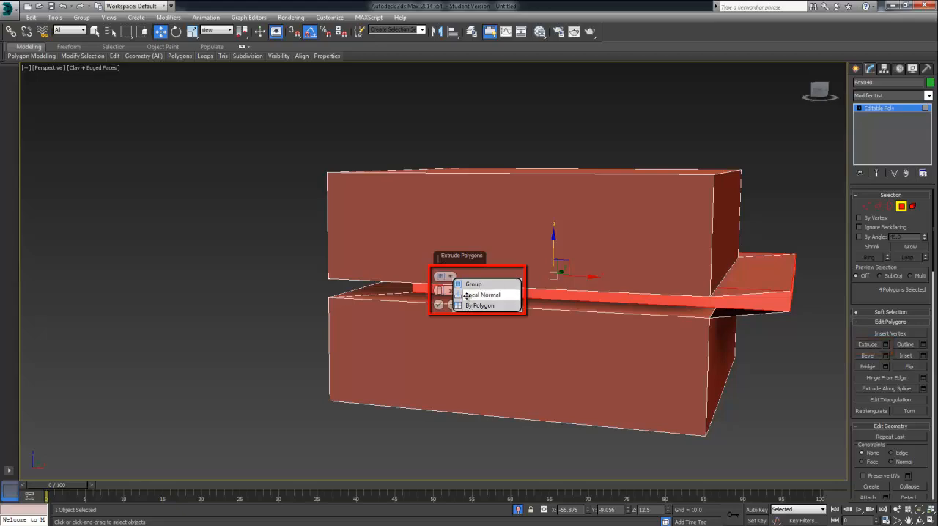
pyautogui.click(469, 295)
pyautogui.moveTo(470, 294)
pyautogui.keyDown('alt'); pyautogui.mouseDown(button='middle')
pyautogui.moveTo(476, 329)
pyautogui.moveTo(531, 332)
pyautogui.moveTo(565, 308)
pyautogui.moveTo(477, 304)
pyautogui.mouseUp(button='middle'); pyautogui.keyUp('alt')
pyautogui.moveTo(440, 292); pyautogui.dragTo(443, 325)
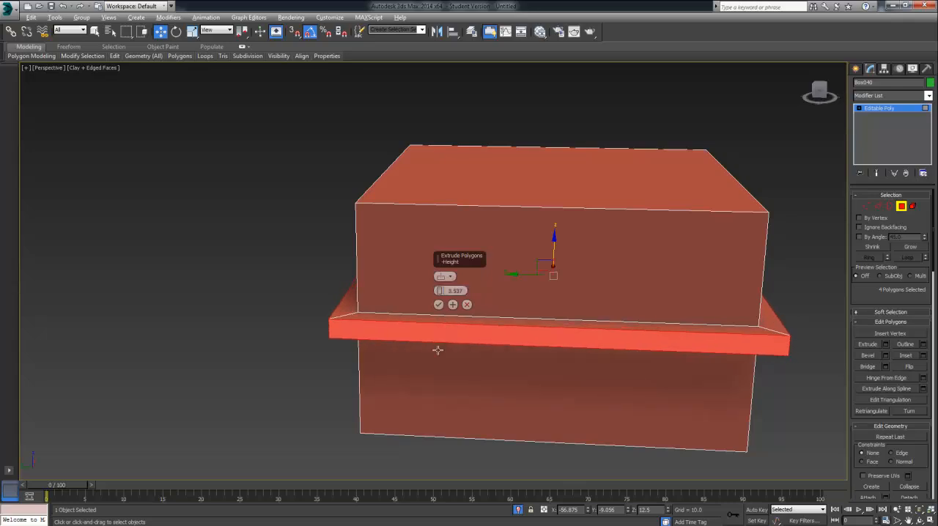
pyautogui.keyDown('alt'); pyautogui.moveTo(438, 350); pyautogui.dragTo(495, 314, button='middle'); pyautogui.keyUp('alt')
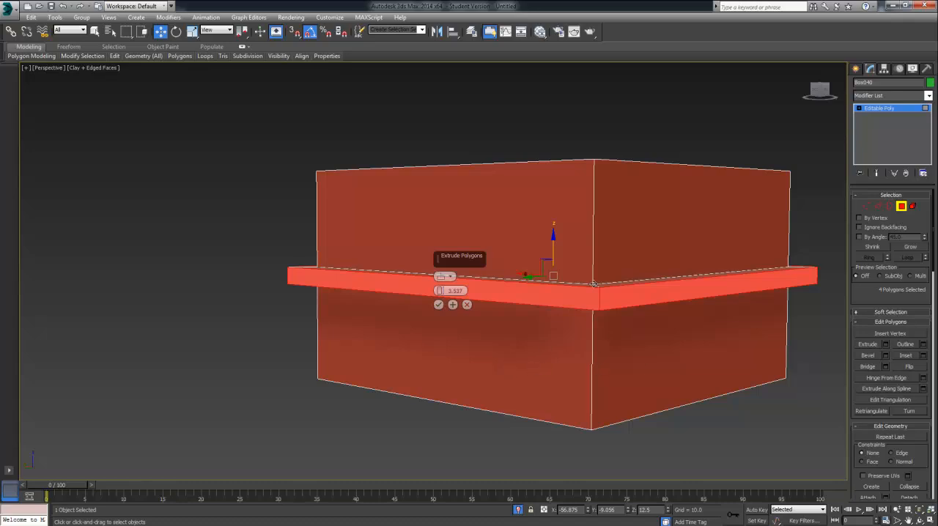
pyautogui.keyDown('alt'); pyautogui.moveTo(595, 284); pyautogui.dragTo(519, 375, button='middle'); pyautogui.keyUp('alt')
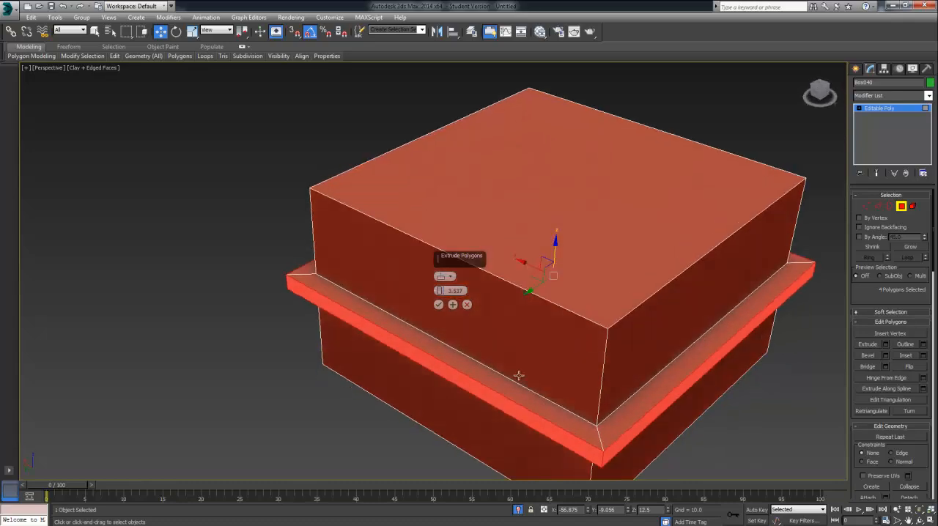
pyautogui.click(438, 304)
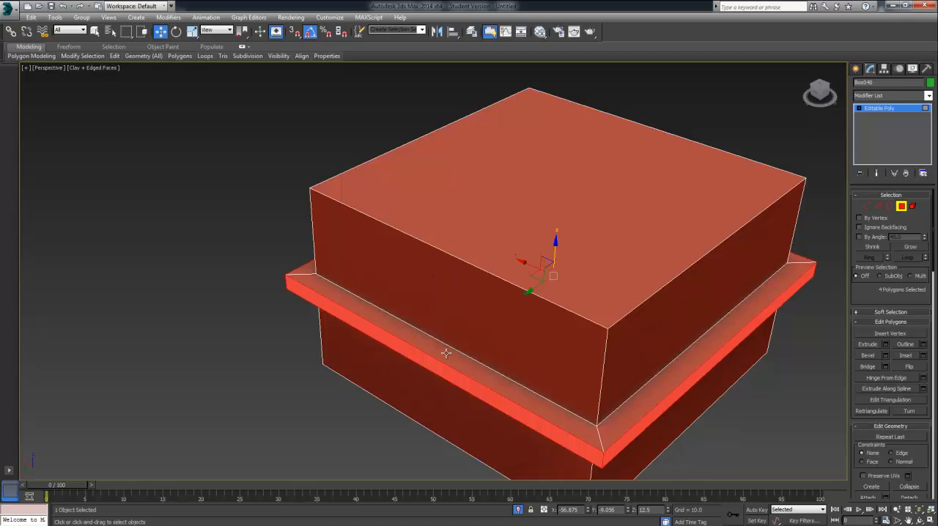
# Step: Select the four edges where the upper walls meet the rim and raise them to slope the rim's upper side
pyautogui.keyDown('alt'); pyautogui.moveTo(446, 353); pyautogui.dragTo(544, 331, button='middle'); pyautogui.keyUp('alt')
pyautogui.click(878, 206)
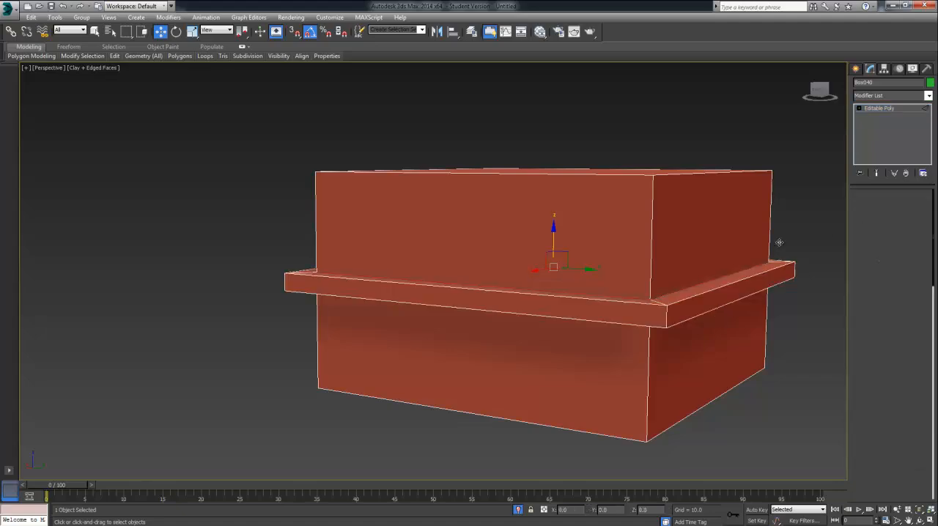
pyautogui.keyDown('alt'); pyautogui.moveTo(684, 286); pyautogui.dragTo(797, 329, button='middle'); pyautogui.keyUp('alt')
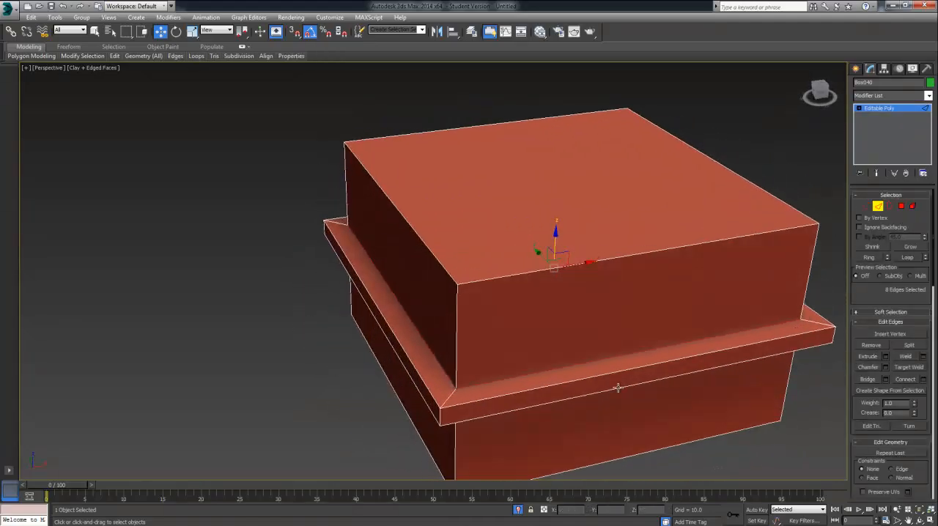
pyautogui.click(577, 365)
pyautogui.keyDown('ctrl'); pyautogui.click(428, 353); pyautogui.keyUp('ctrl')
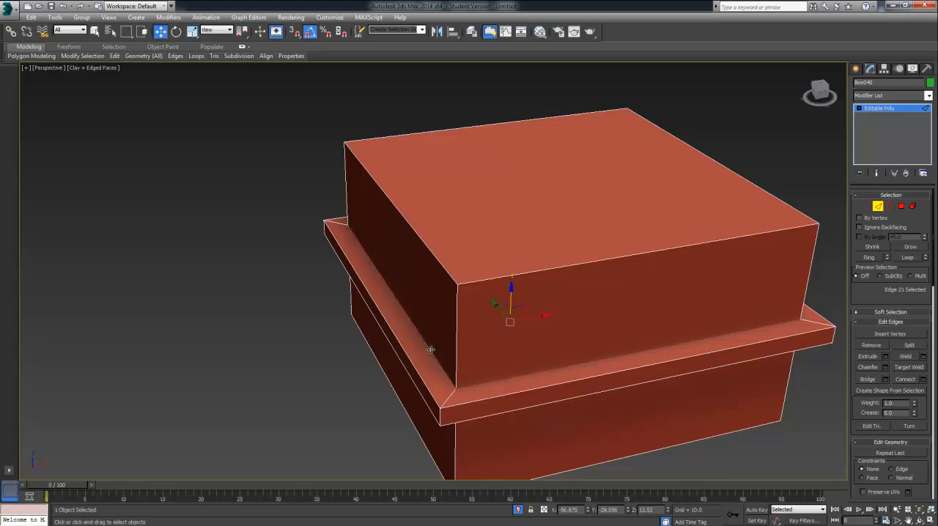
pyautogui.keyDown('alt'); pyautogui.moveTo(430, 350); pyautogui.dragTo(539, 361, button='middle'); pyautogui.keyUp('alt')
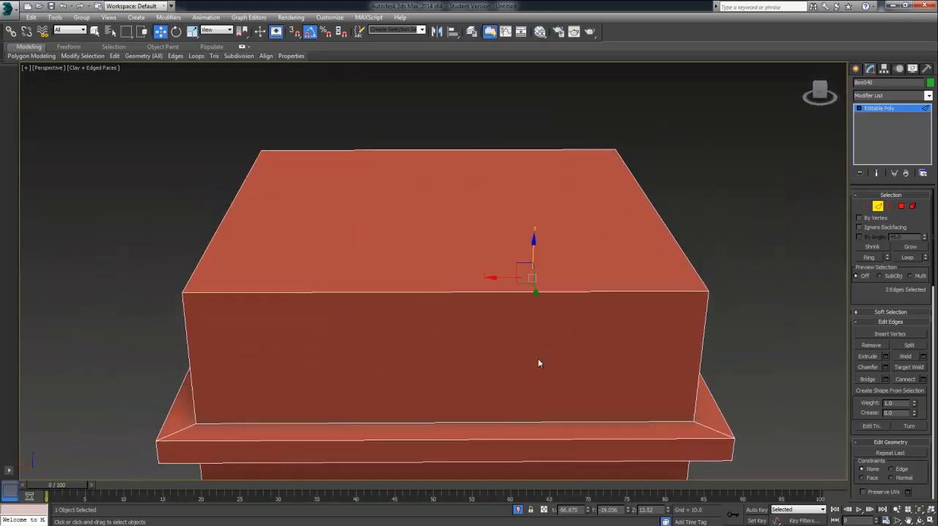
pyautogui.keyDown('ctrl'); pyautogui.click(490, 424); pyautogui.keyUp('ctrl')
pyautogui.keyDown('alt'); pyautogui.moveTo(486, 418); pyautogui.dragTo(490, 341, button='middle'); pyautogui.keyUp('alt')
pyautogui.keyDown('ctrl'); pyautogui.click(516, 436); pyautogui.keyUp('ctrl')
pyautogui.moveTo(485, 312); pyautogui.dragTo(486, 279)
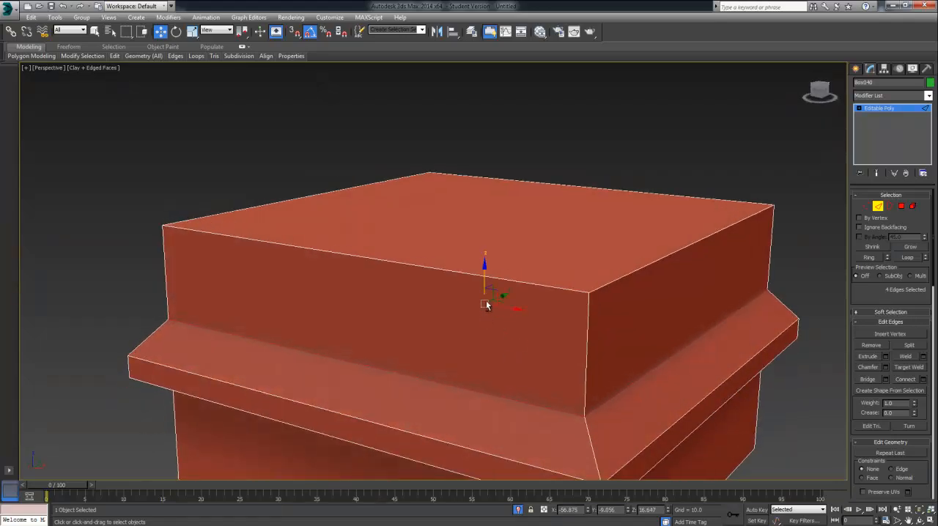
# Step: Select the four edges where the lower walls meet the rim and lower them to slope the rim's underside
pyautogui.keyDown('alt'); pyautogui.moveTo(486, 304); pyautogui.dragTo(512, 291, button='middle'); pyautogui.keyUp('alt')
pyautogui.click(464, 313)
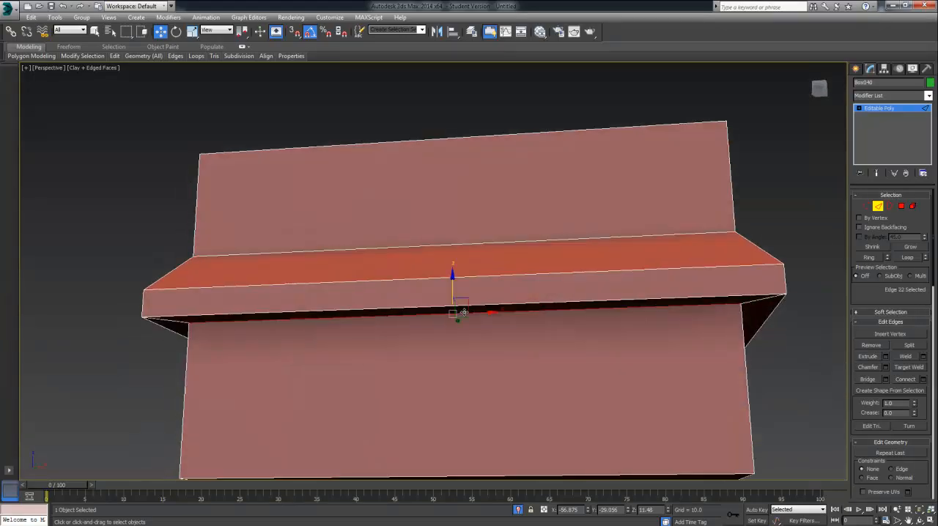
pyautogui.keyDown('alt'); pyautogui.moveTo(457, 317); pyautogui.dragTo(520, 322, button='middle'); pyautogui.keyUp('alt')
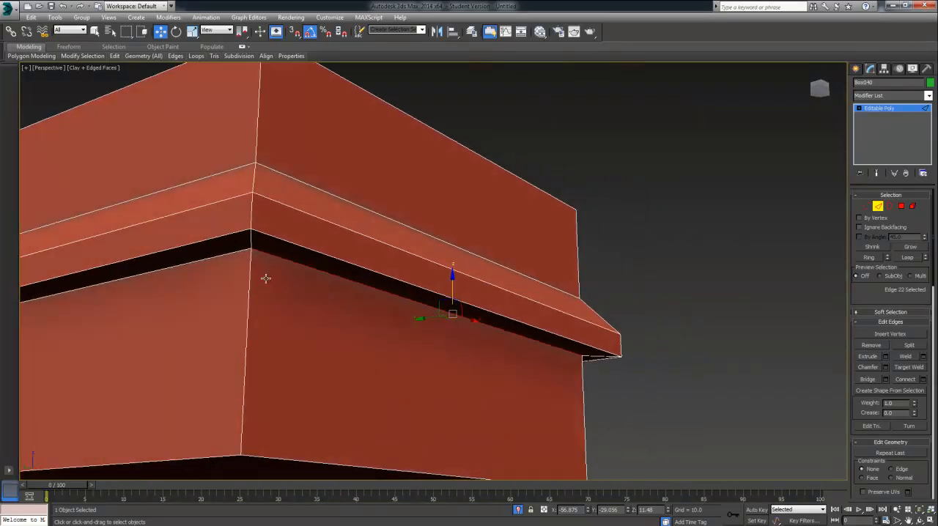
pyautogui.doubleClick(237, 251)
pyautogui.keyDown('alt'); pyautogui.moveTo(294, 280); pyautogui.dragTo(327, 293, button='middle'); pyautogui.keyUp('alt')
pyautogui.keyDown('shift'); pyautogui.moveTo(347, 283); pyautogui.dragTo(346, 326); pyautogui.keyUp('shift')
# Step: Scale the box's top and bottom polygons inward together so both halves taper away from the rim
pyautogui.keyDown('alt'); pyautogui.moveTo(375, 302); pyautogui.dragTo(590, 242, button='middle'); pyautogui.keyUp('alt')
pyautogui.scroll(-4, 515, 233)
pyautogui.scroll(-3, 515, 233)
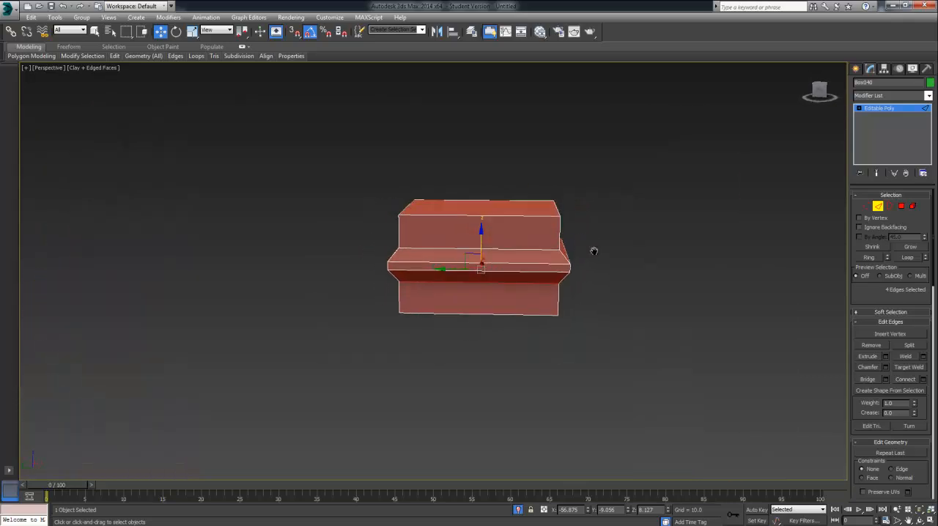
pyautogui.scroll(3, 598, 278)
pyautogui.click(902, 207)
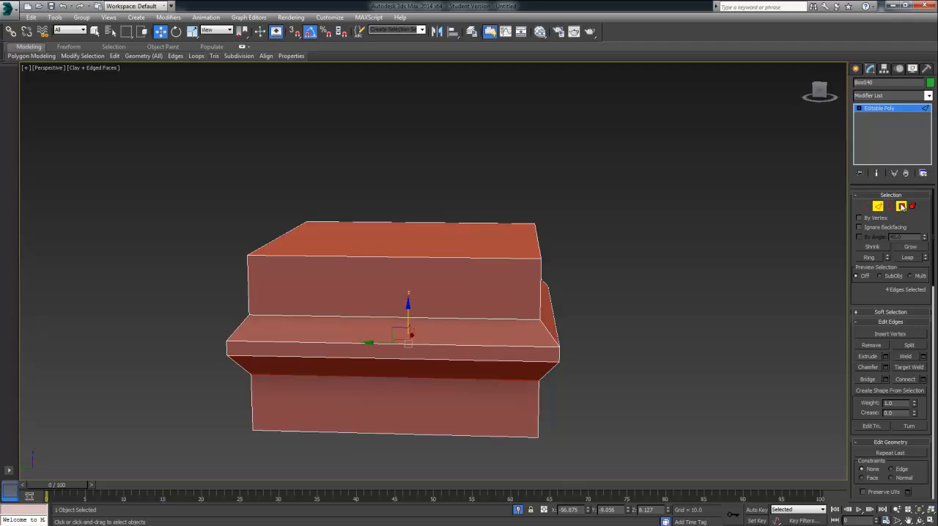
pyautogui.click(472, 233)
pyautogui.keyDown('alt'); pyautogui.moveTo(475, 337); pyautogui.dragTo(481, 287, button='middle'); pyautogui.keyUp('alt')
pyautogui.keyDown('ctrl'); pyautogui.click(462, 348); pyautogui.keyUp('ctrl')
pyautogui.keyDown('alt'); pyautogui.moveTo(476, 325); pyautogui.dragTo(469, 377, button='middle'); pyautogui.keyUp('alt')
pyautogui.click(192, 31)
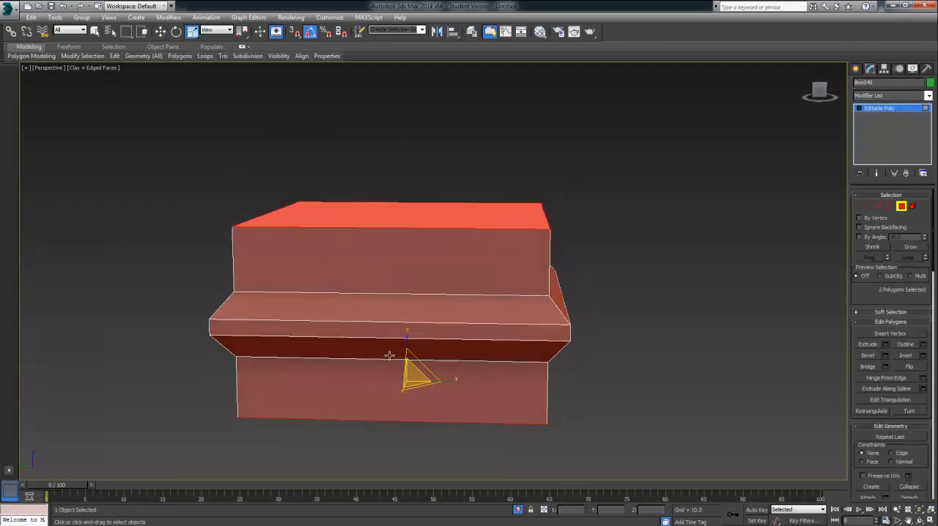
pyautogui.moveTo(405, 380); pyautogui.dragTo(442, 384)
pyautogui.keyDown('alt'); pyautogui.moveTo(398, 404); pyautogui.dragTo(563, 326, button='middle'); pyautogui.keyUp('alt')
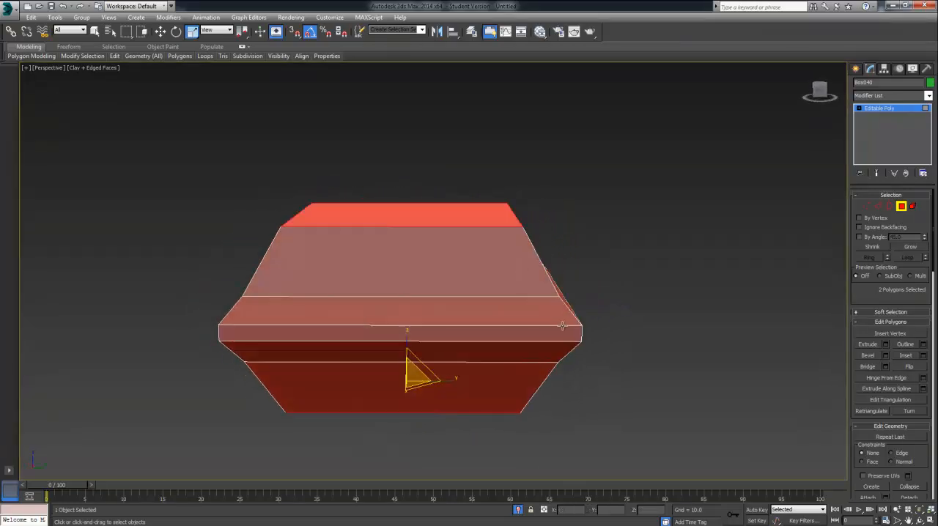
pyautogui.click(470, 209)
pyautogui.keyDown('alt'); pyautogui.moveTo(428, 410); pyautogui.dragTo(497, 329, button='middle'); pyautogui.keyUp('alt')
pyautogui.click(481, 279)
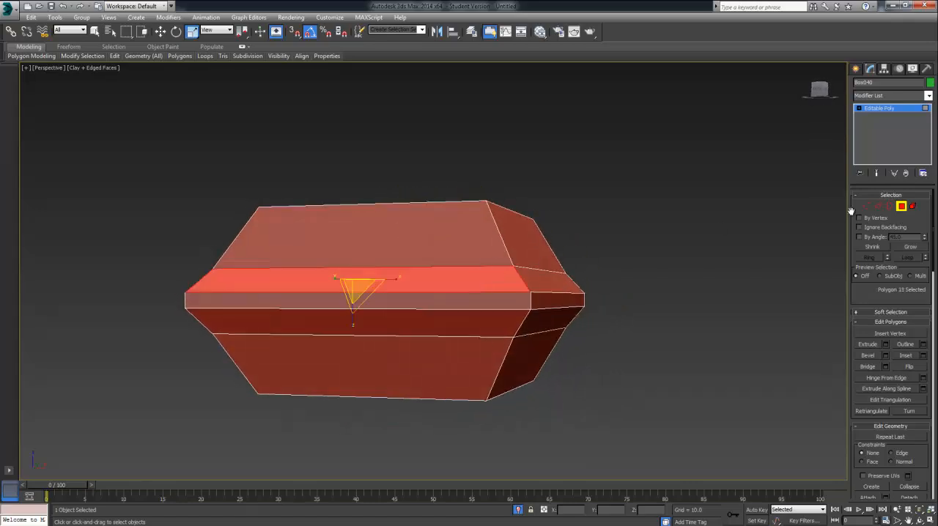
pyautogui.click(879, 206)
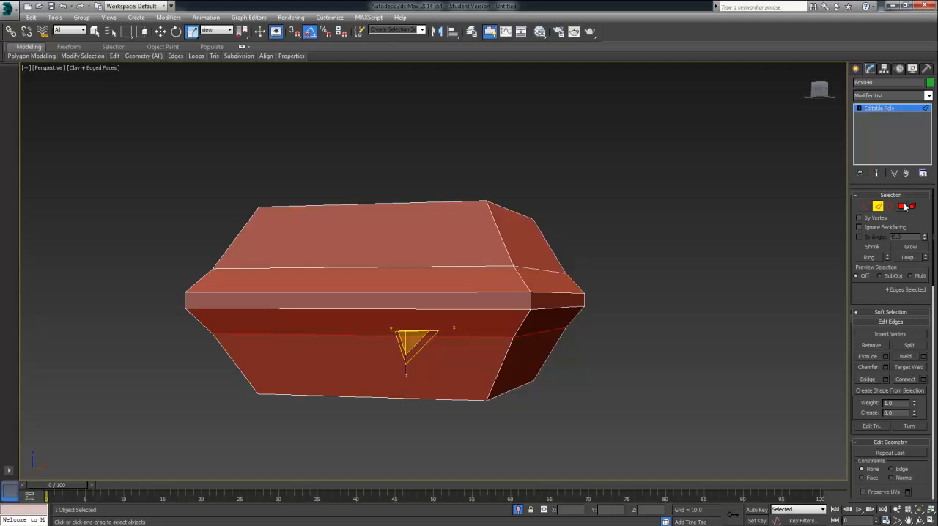
pyautogui.click(904, 207)
pyautogui.click(547, 303)
pyautogui.keyDown('shift'); pyautogui.click(509, 304); pyautogui.keyUp('shift')
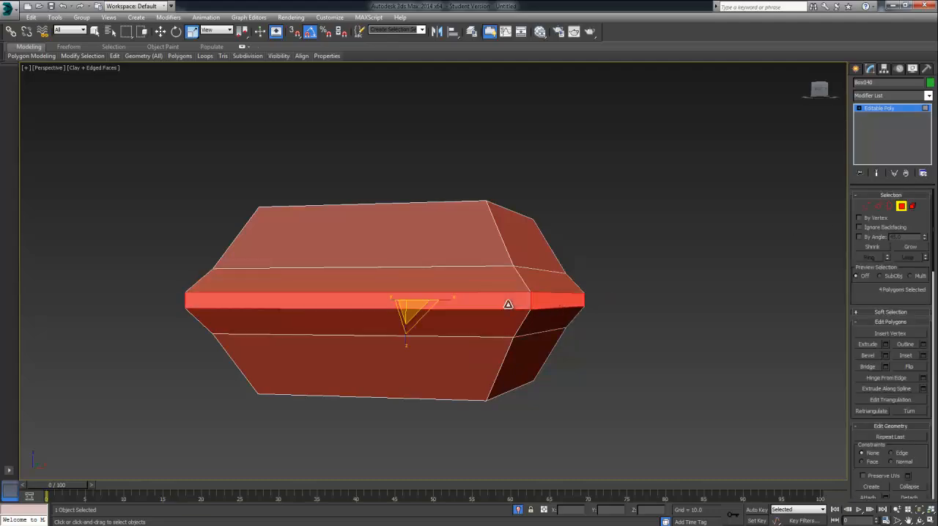
pyautogui.keyDown('alt'); pyautogui.moveTo(540, 295); pyautogui.dragTo(429, 323, button='middle'); pyautogui.keyUp('alt')
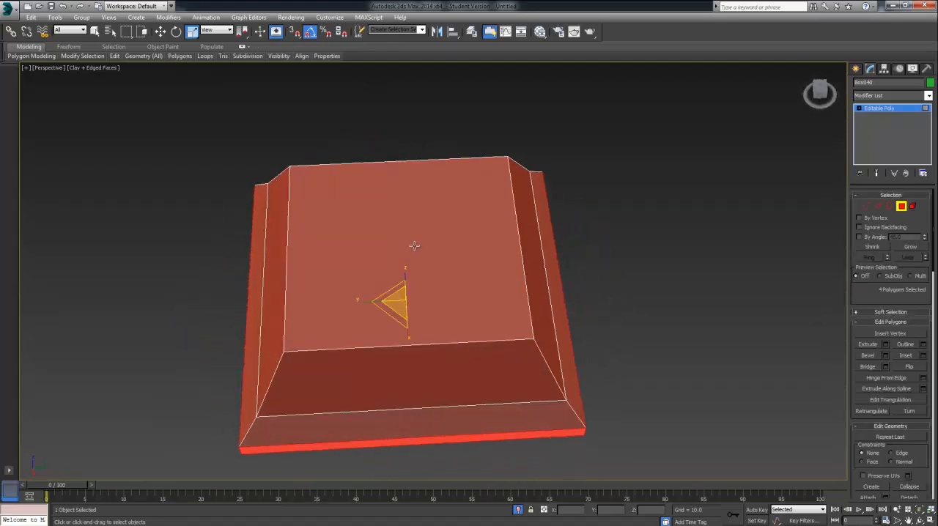
pyautogui.click(394, 307)
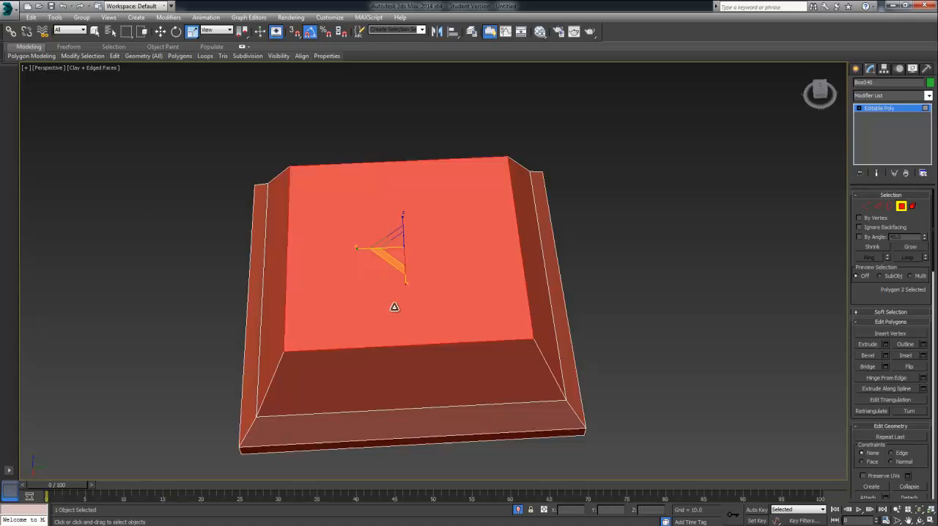
# Step: Select the four polygons around the box's rim and scale them inward so the rim protrudes less
pyautogui.click(380, 442)
pyautogui.keyDown('alt'); pyautogui.moveTo(380, 443); pyautogui.dragTo(485, 372, button='middle'); pyautogui.keyUp('alt')
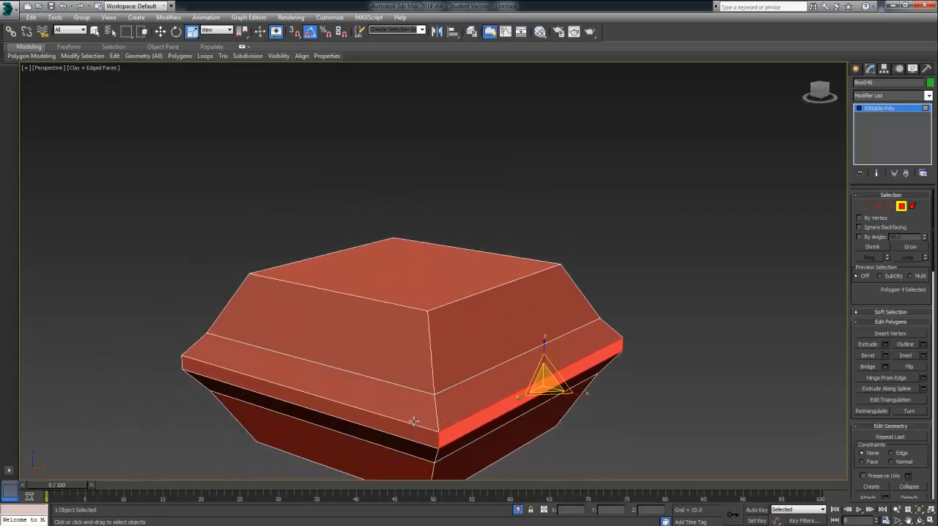
pyautogui.keyDown('shift'); pyautogui.click(412, 425); pyautogui.keyUp('shift')
pyautogui.keyDown('alt'); pyautogui.moveTo(418, 415); pyautogui.dragTo(404, 434, button='middle'); pyautogui.keyUp('alt')
pyautogui.moveTo(408, 348); pyautogui.dragTo(408, 355)
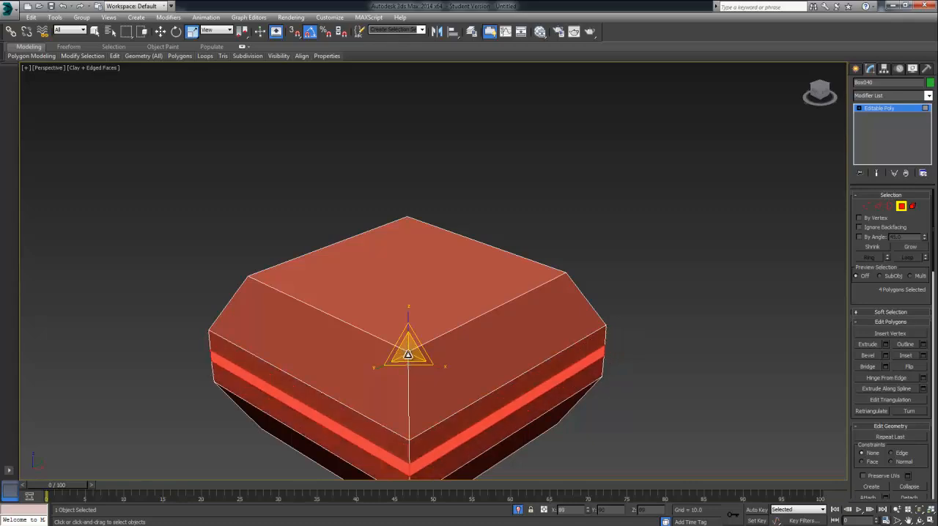
# Step: Select the edge loops above and below the rim together and scale them inward to narrow the walls beside the rim
pyautogui.click(387, 429)
pyautogui.click(878, 207)
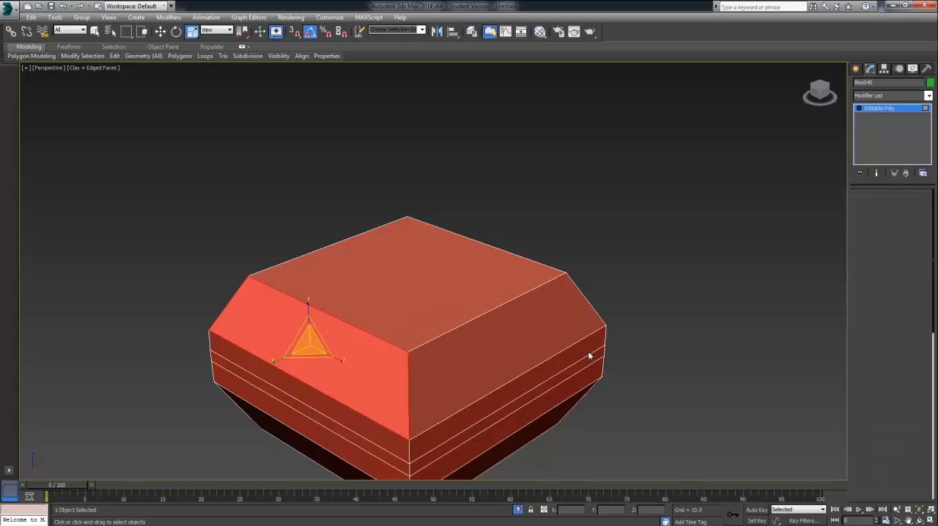
pyautogui.doubleClick(427, 430)
pyautogui.moveTo(423, 437); pyautogui.dragTo(430, 415, button='middle')
pyautogui.keyDown('alt'); pyautogui.moveTo(430, 415); pyautogui.dragTo(435, 407, button='middle'); pyautogui.keyUp('alt')
pyautogui.keyDown('ctrl'); pyautogui.doubleClick(438, 427); pyautogui.keyUp('ctrl')
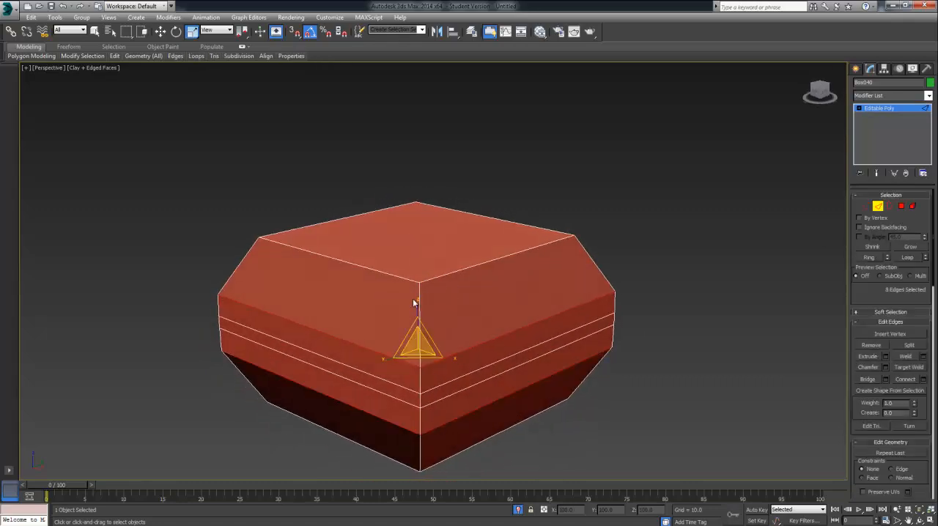
pyautogui.moveTo(412, 347)
pyautogui.mouseDown()
pyautogui.moveTo(417, 358)
pyautogui.moveTo(411, 347)
pyautogui.mouseUp()
# Step: Move the upper edge loop down and the lower edge loop up, each closer to the rim
pyautogui.click(160, 31)
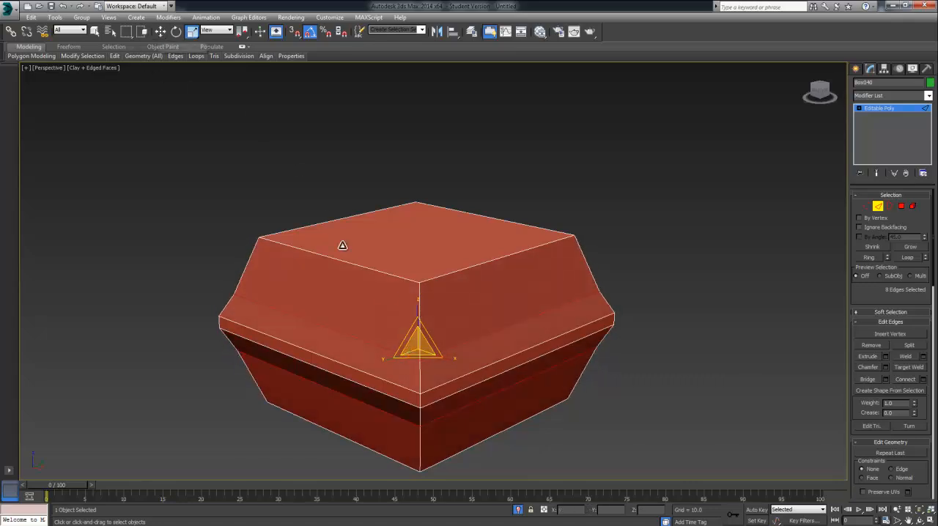
pyautogui.keyDown('alt'); pyautogui.moveTo(418, 323); pyautogui.dragTo(354, 174, button='middle'); pyautogui.keyUp('alt')
pyautogui.click(160, 33)
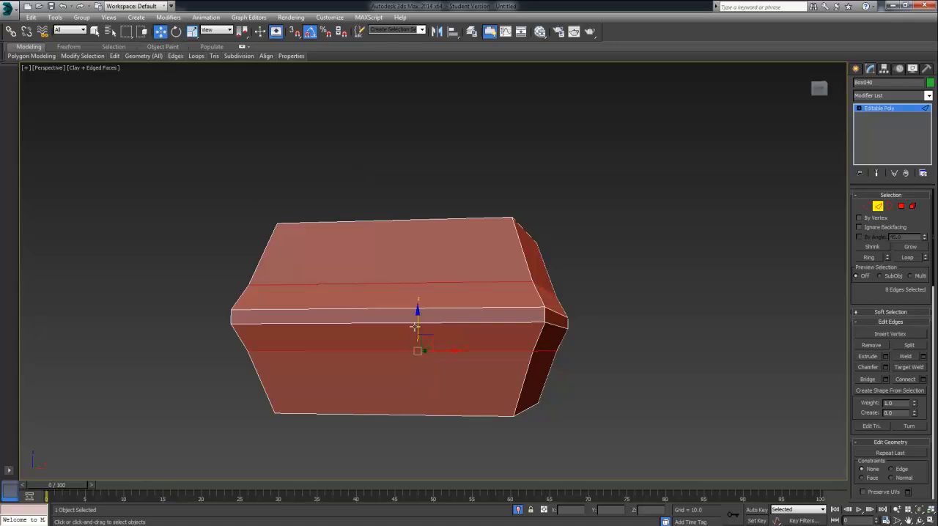
pyautogui.doubleClick(410, 282)
pyautogui.moveTo(418, 264); pyautogui.dragTo(418, 274)
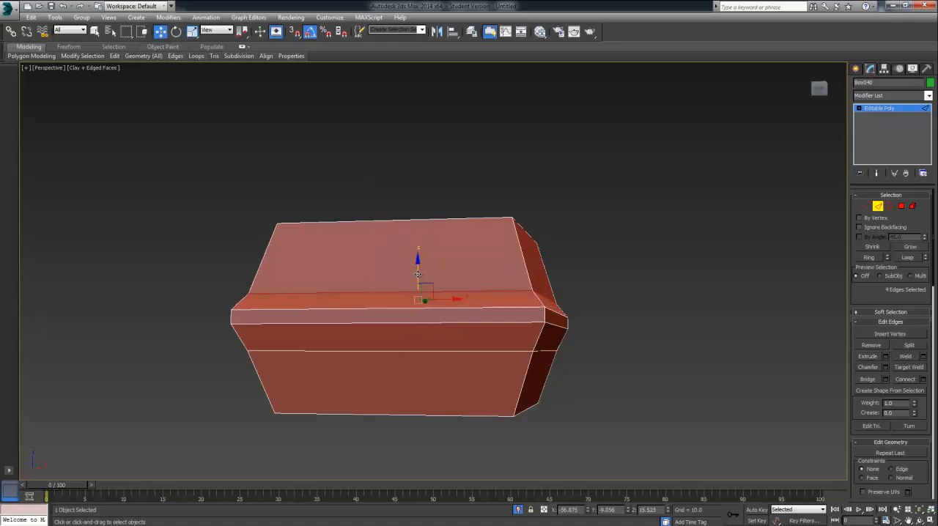
pyautogui.doubleClick(407, 352)
pyautogui.moveTo(419, 307); pyautogui.dragTo(418, 313)
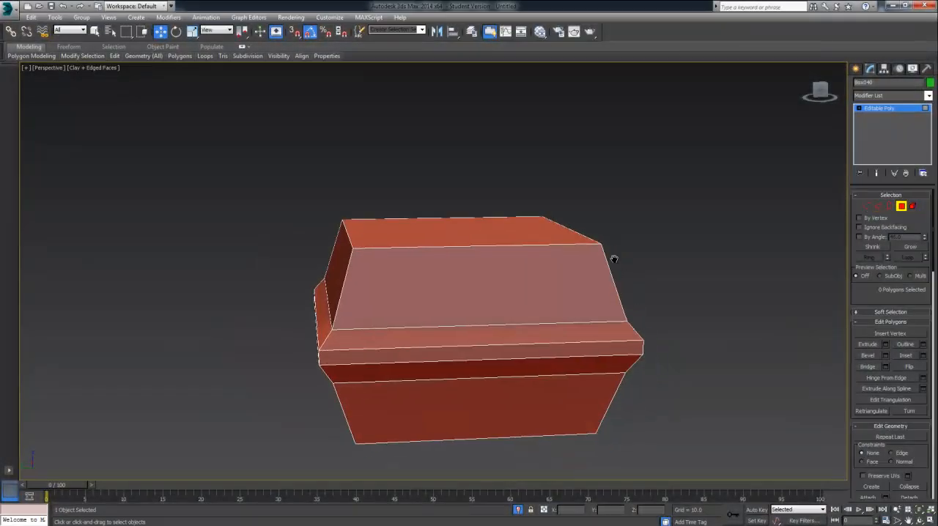
# Step: Leave polygon editing on the box and end its isolation to bring back the tray and fries
pyautogui.keyDown('alt'); pyautogui.moveTo(413, 281); pyautogui.dragTo(513, 258, button='middle'); pyautogui.keyUp('alt')
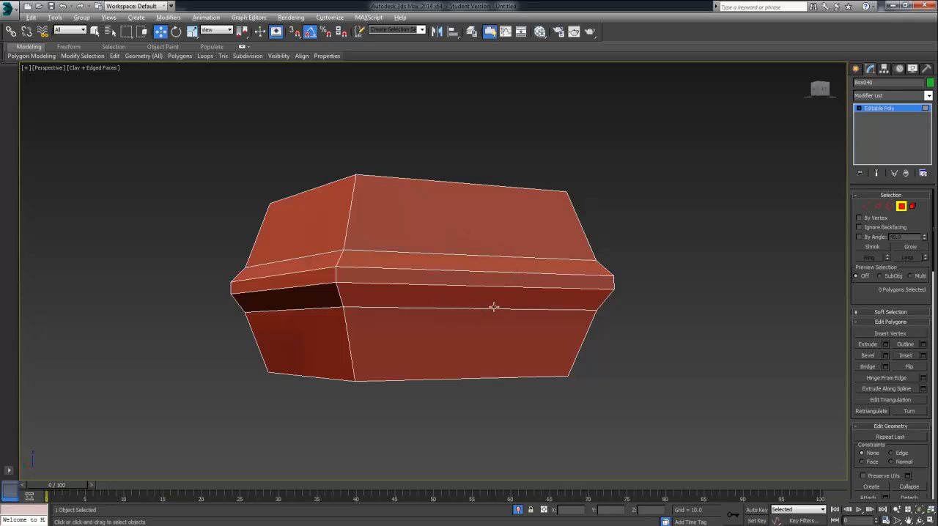
pyautogui.click(899, 207)
pyautogui.keyDown('alt'); pyautogui.moveTo(660, 297); pyautogui.dragTo(726, 311, button='middle'); pyautogui.keyUp('alt')
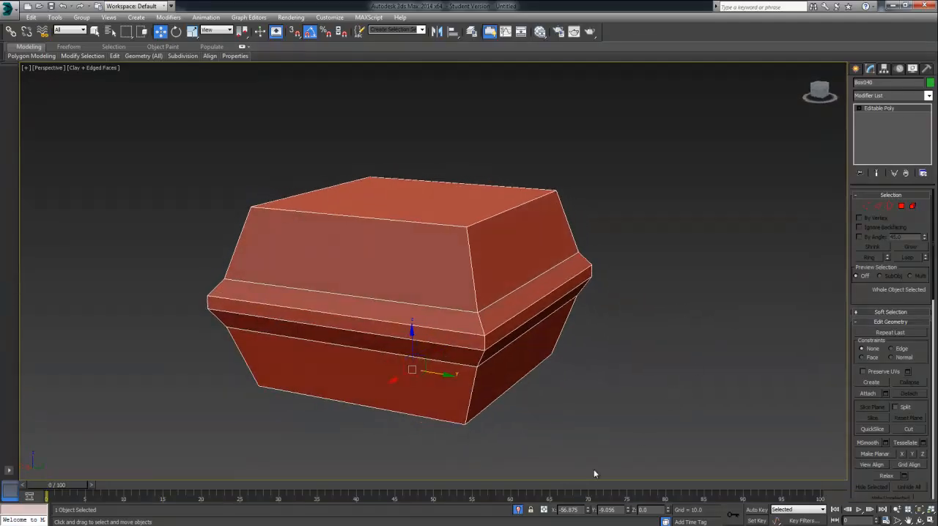
pyautogui.click(519, 511)
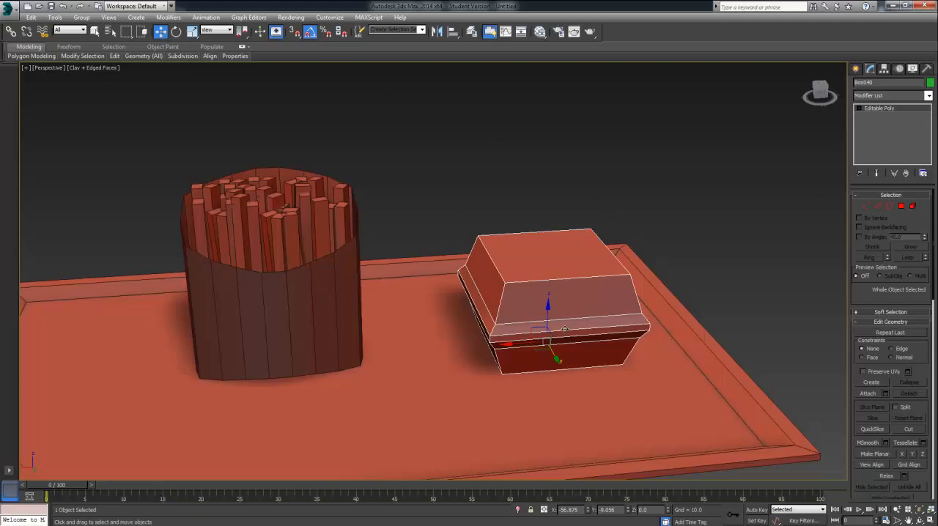
# Step: Move the food box across the tray closer to the fries carton
pyautogui.moveTo(541, 350)
pyautogui.mouseDown()
pyautogui.moveTo(506, 344)
pyautogui.moveTo(528, 348)
pyautogui.mouseUp()
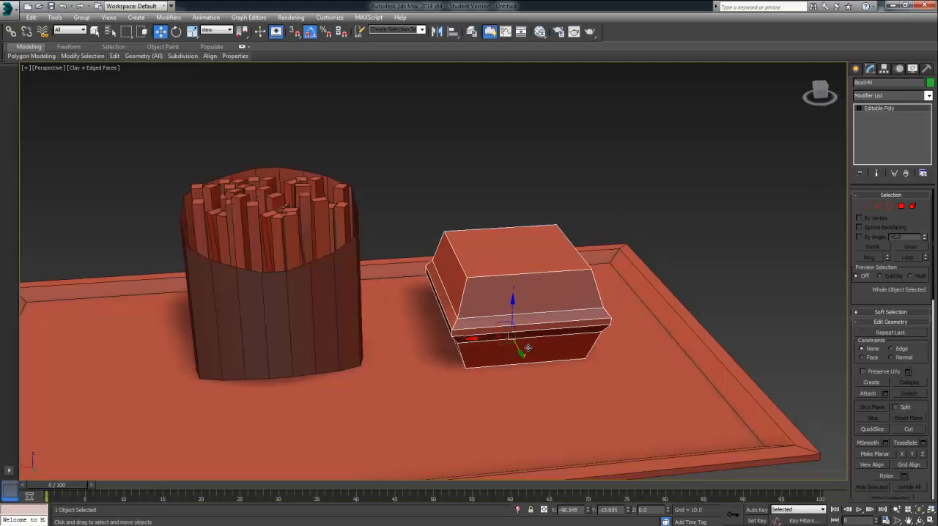
pyautogui.keyDown('alt'); pyautogui.moveTo(527, 349); pyautogui.dragTo(509, 346, button='middle'); pyautogui.keyUp('alt')
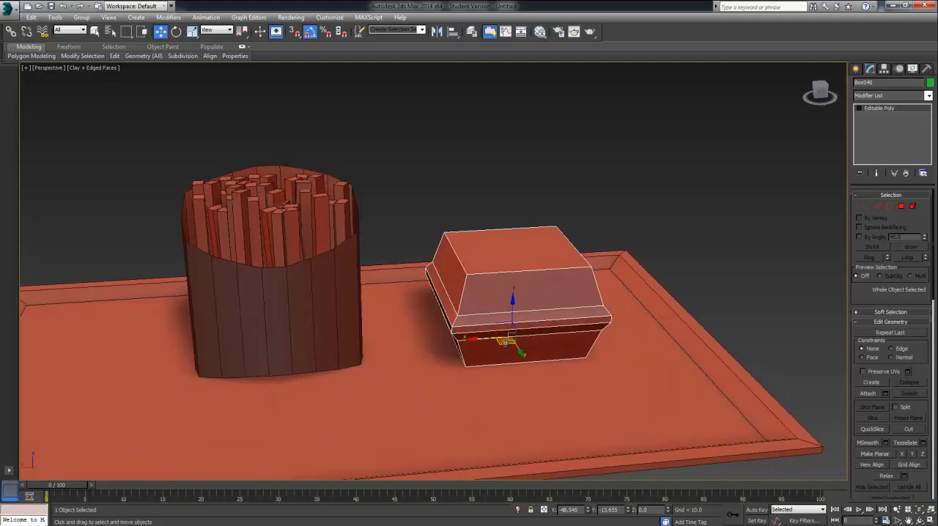
pyautogui.moveTo(506, 342)
pyautogui.mouseDown()
pyautogui.moveTo(462, 338)
pyautogui.moveTo(490, 339)
pyautogui.mouseUp()
pyautogui.keyDown('alt'); pyautogui.moveTo(490, 338); pyautogui.dragTo(450, 337, button='middle'); pyautogui.keyUp('alt')
# Step: Scale the whole food box up slightly and uniformly to suit the carton's size, and deselect it
pyautogui.click(192, 31)
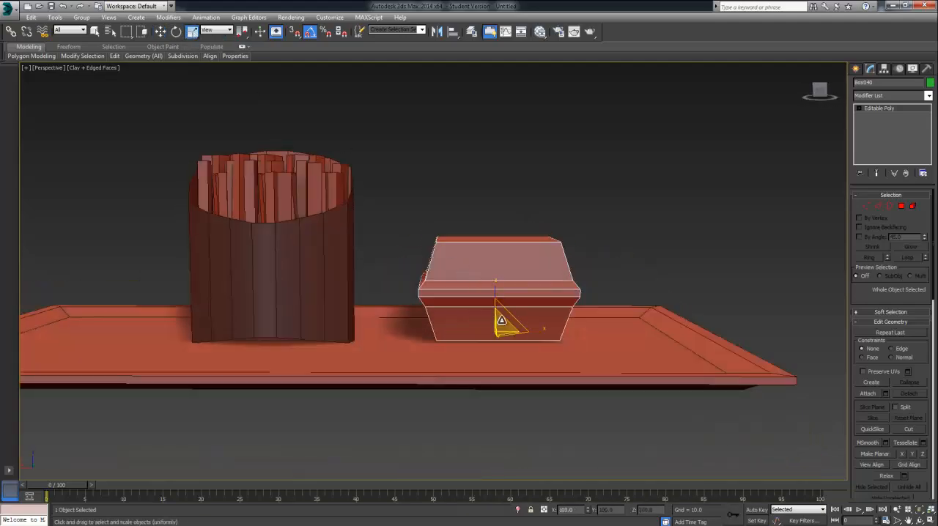
pyautogui.moveTo(502, 321); pyautogui.dragTo(515, 312)
pyautogui.moveTo(567, 262)
pyautogui.keyDown('alt'); pyautogui.mouseDown(button='middle')
pyautogui.moveTo(615, 207)
pyautogui.moveTo(601, 247)
pyautogui.moveTo(582, 232)
pyautogui.moveTo(571, 269)
pyautogui.mouseUp(button='middle'); pyautogui.keyUp('alt')
pyautogui.click(615, 202)
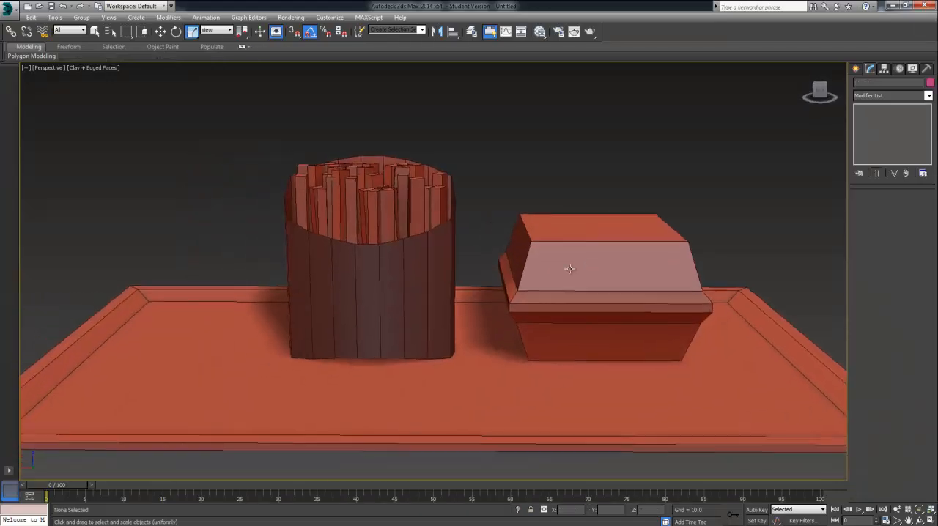
# Step: Create a cylinder about 15.2 in radius and 54.4 high on the tray's empty side, beside the fries carton
pyautogui.scroll(-3, 571, 268)
pyautogui.moveTo(431, 334); pyautogui.dragTo(460, 347, button='middle')
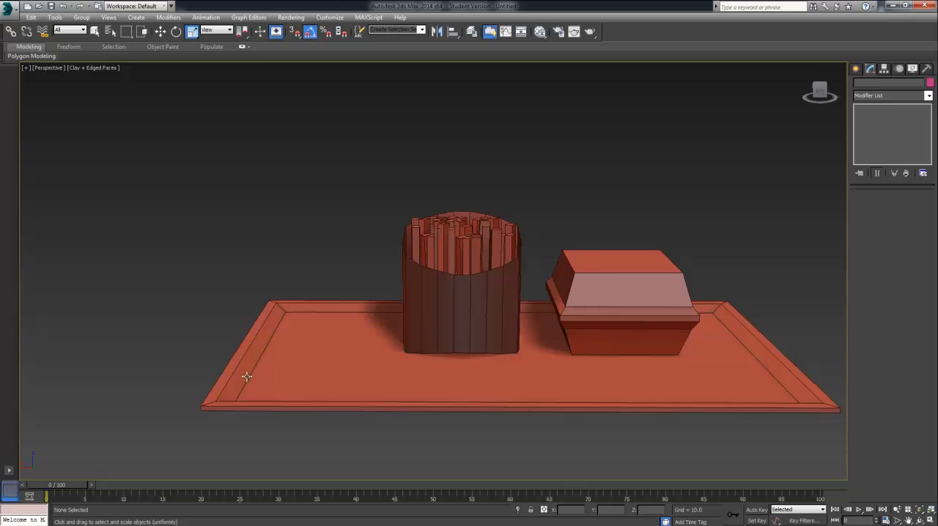
pyautogui.keyDown('alt'); pyautogui.moveTo(335, 391); pyautogui.dragTo(406, 343, button='middle'); pyautogui.keyUp('alt')
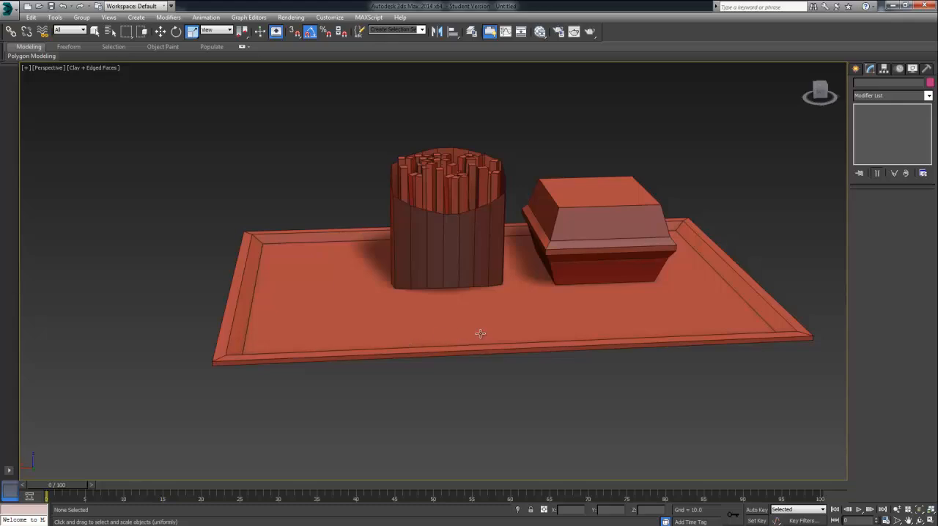
pyautogui.moveTo(480, 334); pyautogui.dragTo(498, 346, button='middle')
pyautogui.click(854, 71)
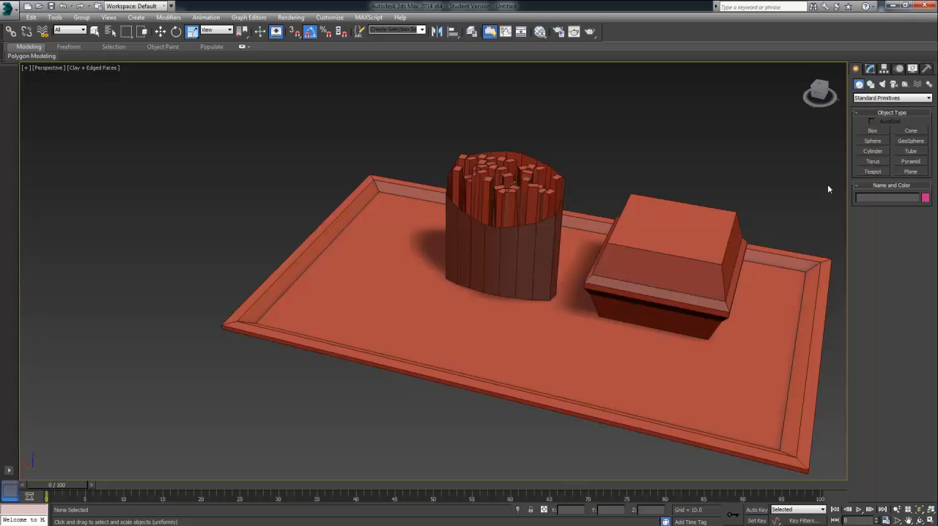
pyautogui.click(874, 151)
pyautogui.moveTo(361, 307); pyautogui.dragTo(375, 324)
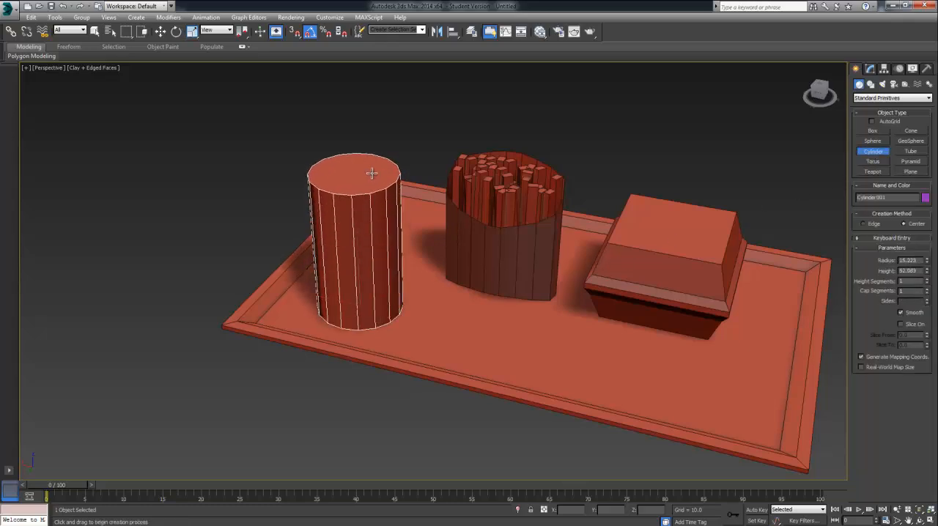
pyautogui.click(371, 169)
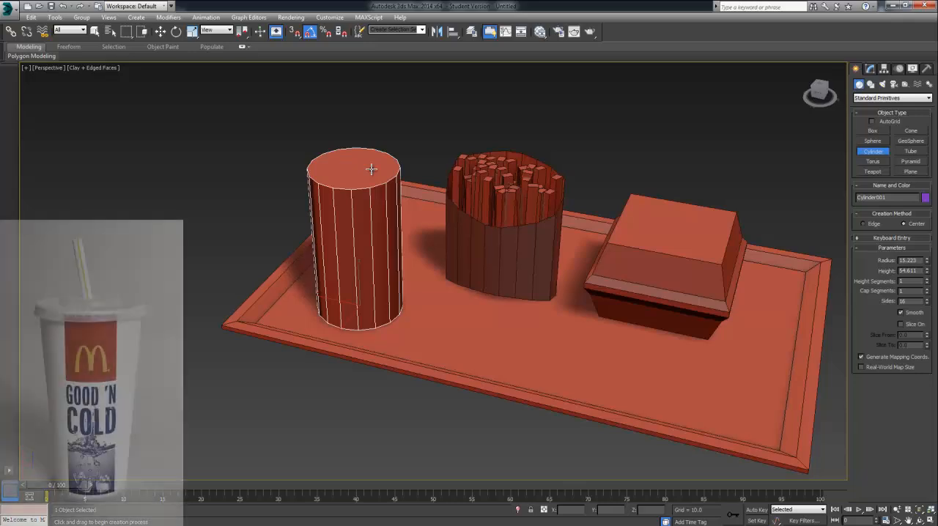
pyautogui.click(374, 170)
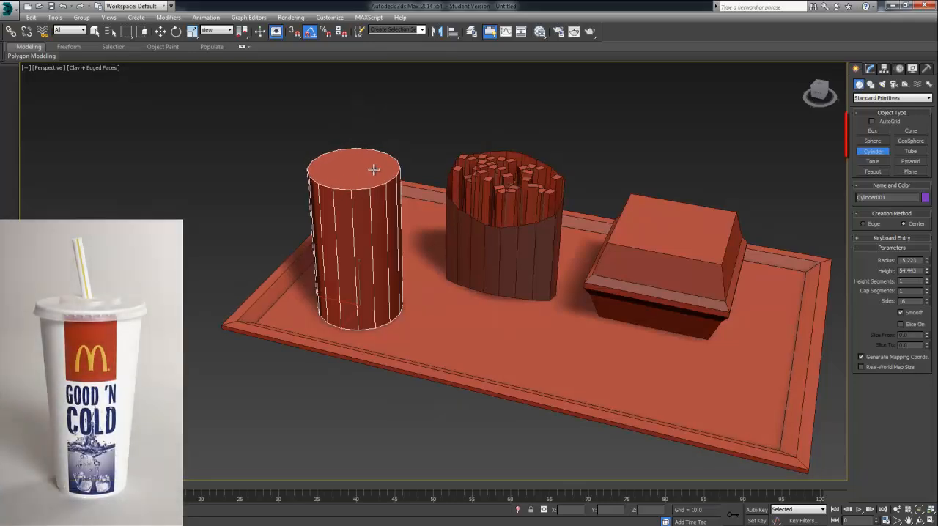
# Step: Isolate the new cylinder and frame all of it from slightly above
pyautogui.moveTo(374, 170)
pyautogui.keyDown('alt'); pyautogui.mouseDown(button='middle')
pyautogui.moveTo(410, 165)
pyautogui.moveTo(454, 216)
pyautogui.mouseUp(button='middle'); pyautogui.keyUp('alt')
pyautogui.hotkey('alt', 'q')
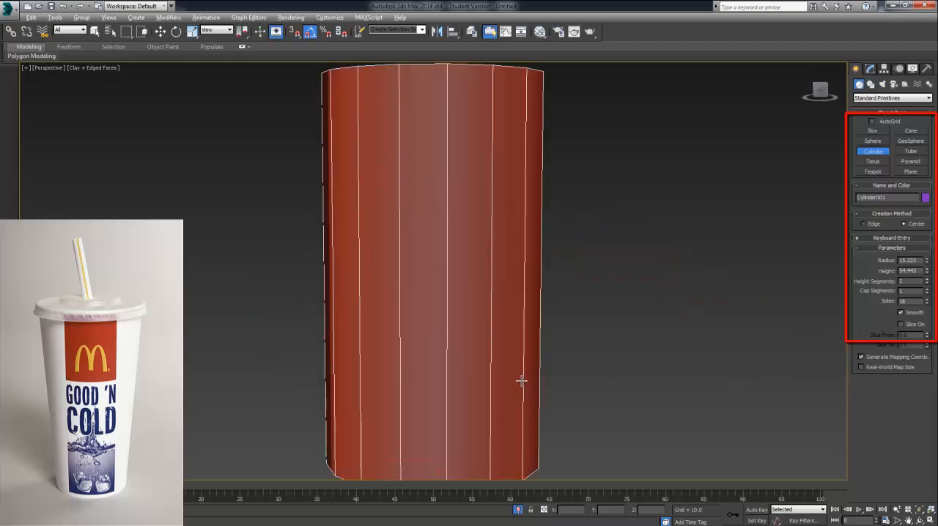
pyautogui.moveTo(521, 381); pyautogui.dragTo(500, 329, button='middle')
pyautogui.scroll(-2, 501, 329)
pyautogui.moveTo(714, 189); pyautogui.dragTo(715, 197, button='middle')
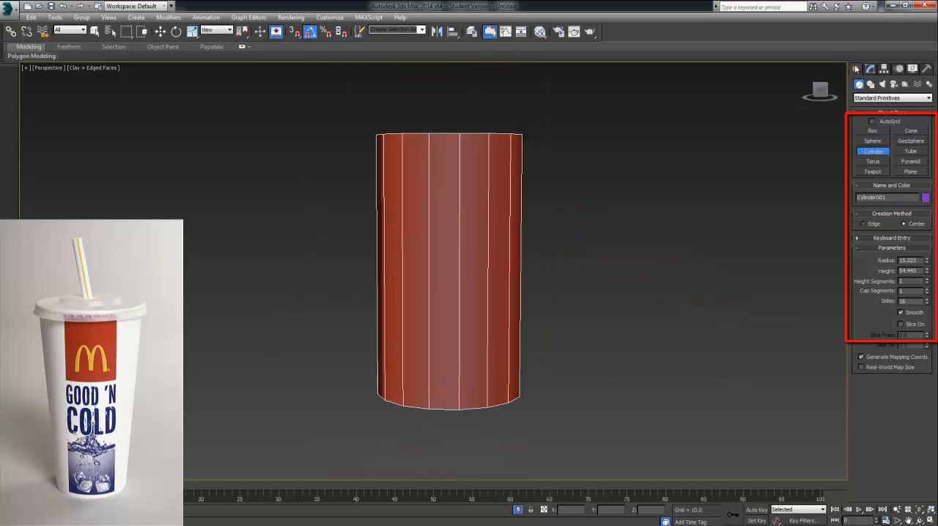
pyautogui.keyDown('alt'); pyautogui.moveTo(662, 149); pyautogui.dragTo(664, 159, button='middle'); pyautogui.keyUp('alt')
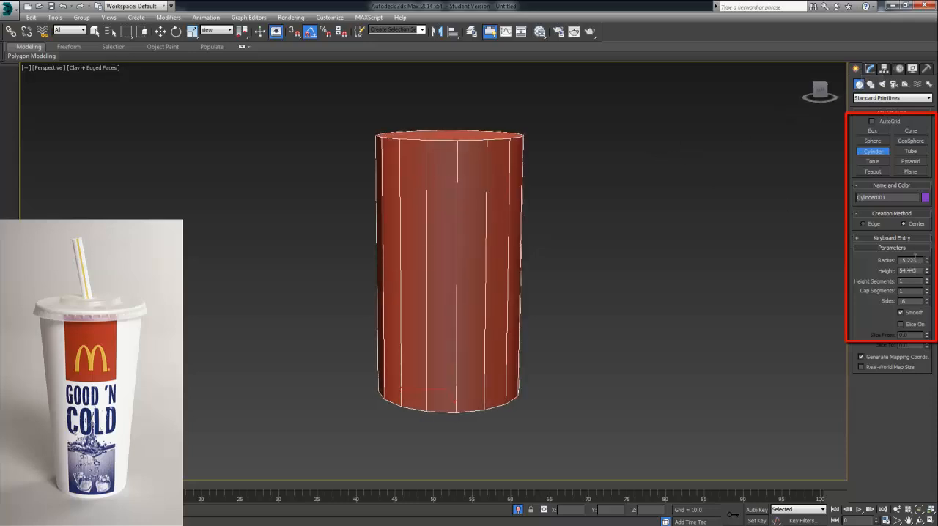
pyautogui.keyDown('alt'); pyautogui.moveTo(719, 270); pyautogui.dragTo(704, 242, button='middle'); pyautogui.keyUp('alt')
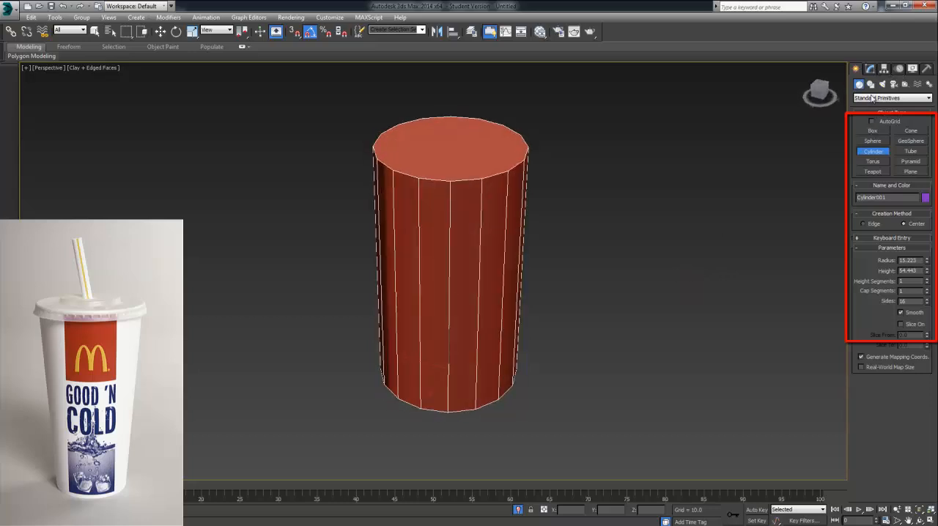
# Step: Convert the cylinder to an Editable Poly
pyautogui.click(870, 68)
pyautogui.click(855, 68)
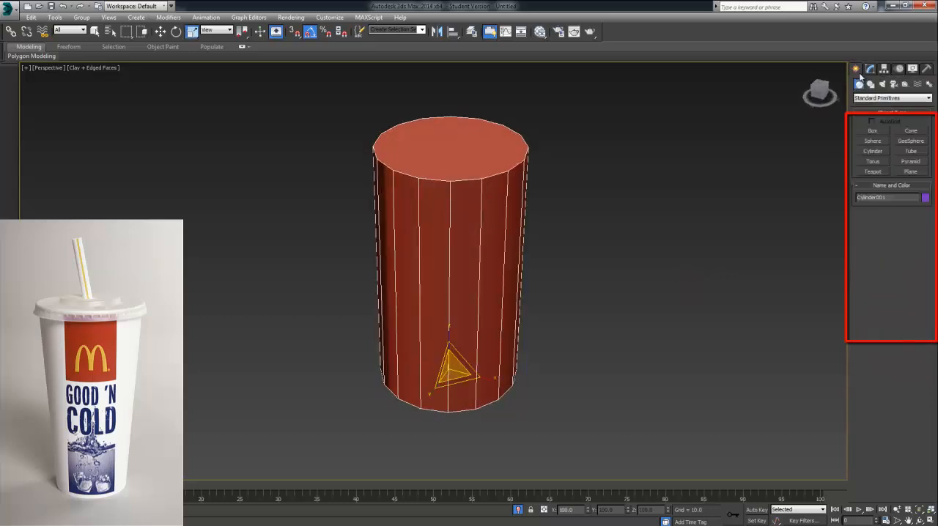
pyautogui.rightClick(504, 237)
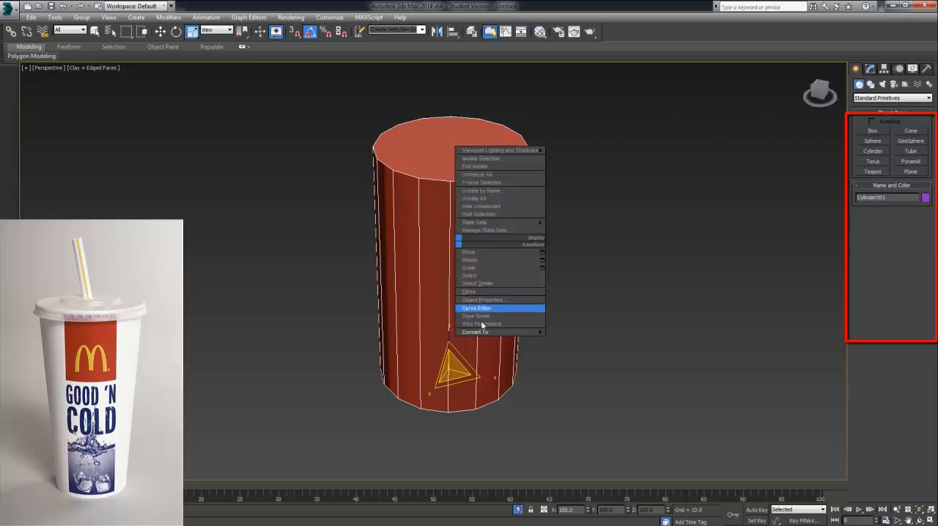
pyautogui.moveTo(493, 336)
pyautogui.click(568, 339)
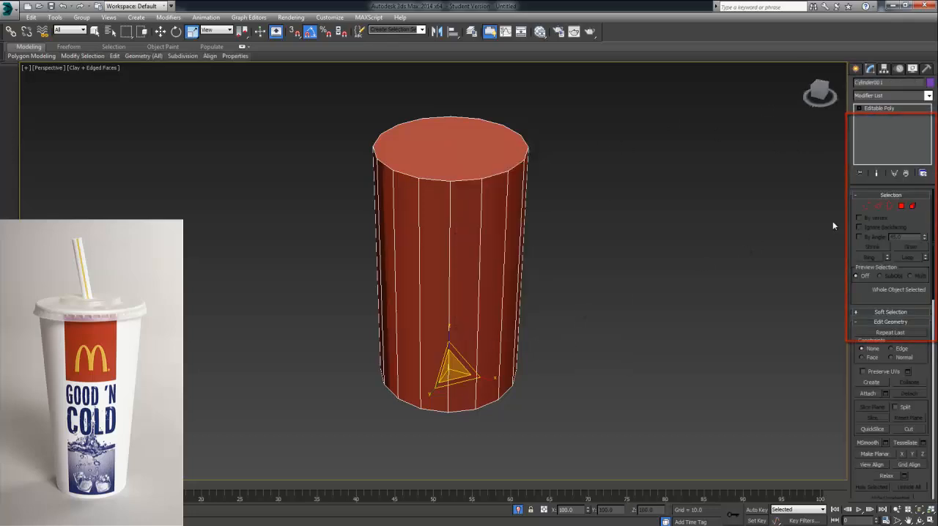
# Step: Delete the cylinder's top cap polygon to open the cup
pyautogui.click(902, 206)
pyautogui.click(433, 168)
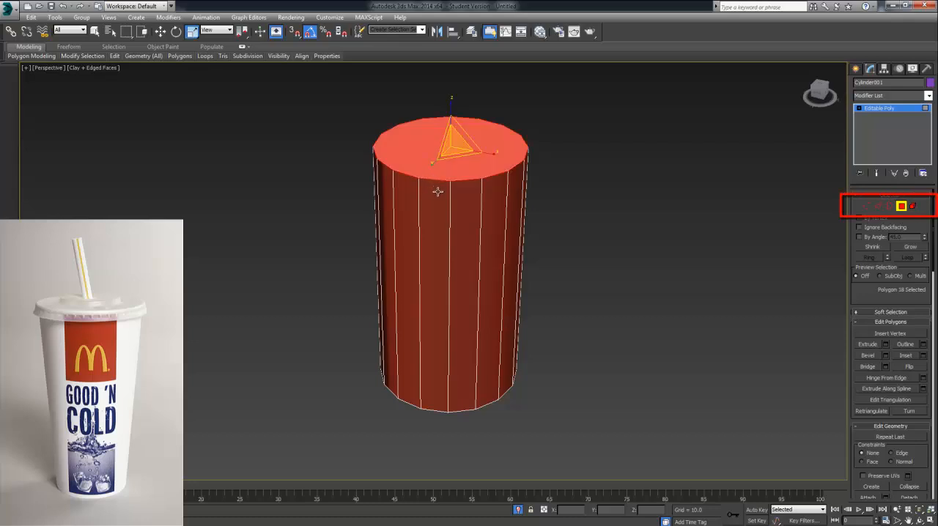
pyautogui.press('Delete')
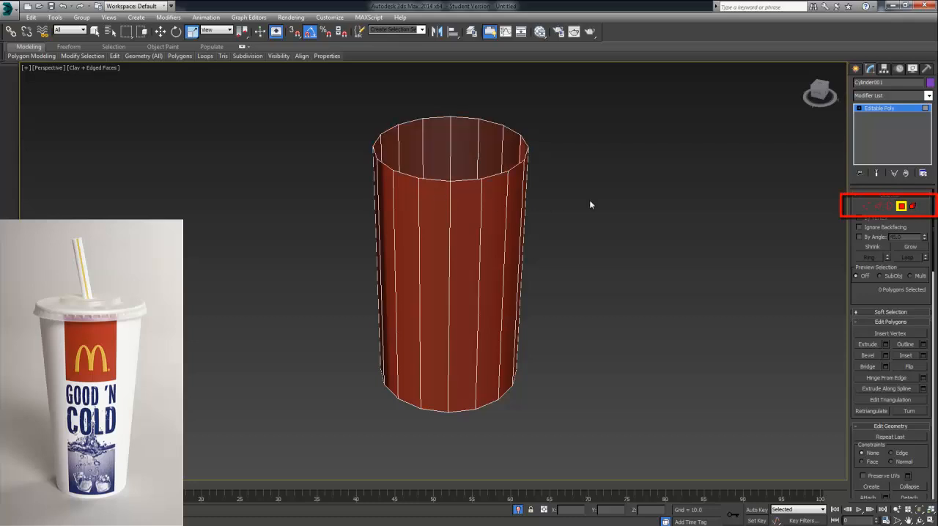
# Step: Extrude the cup's top edge loop outward into a narrow flange and raise it to Z about 57 for the lid's rim
pyautogui.click(879, 209)
pyautogui.doubleClick(512, 170)
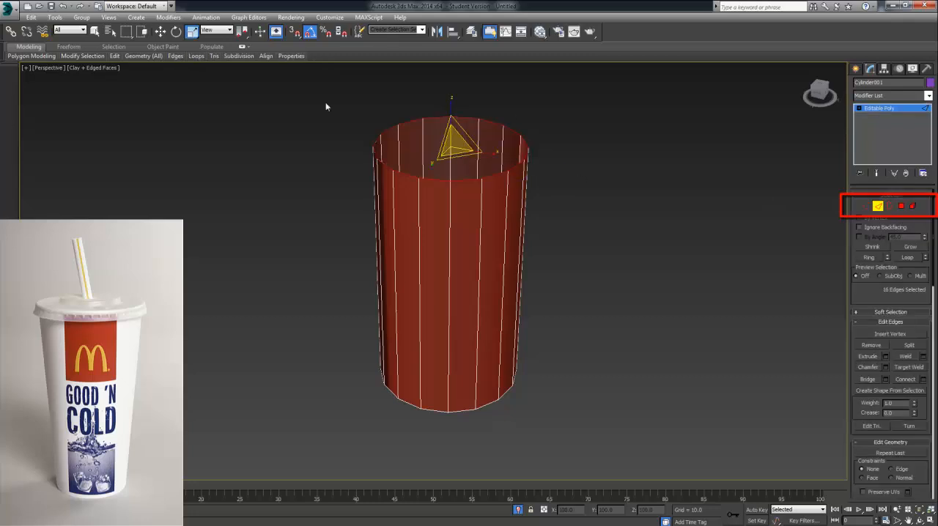
pyautogui.keyDown('shift'); pyautogui.moveTo(442, 144); pyautogui.dragTo(445, 137); pyautogui.keyUp('shift')
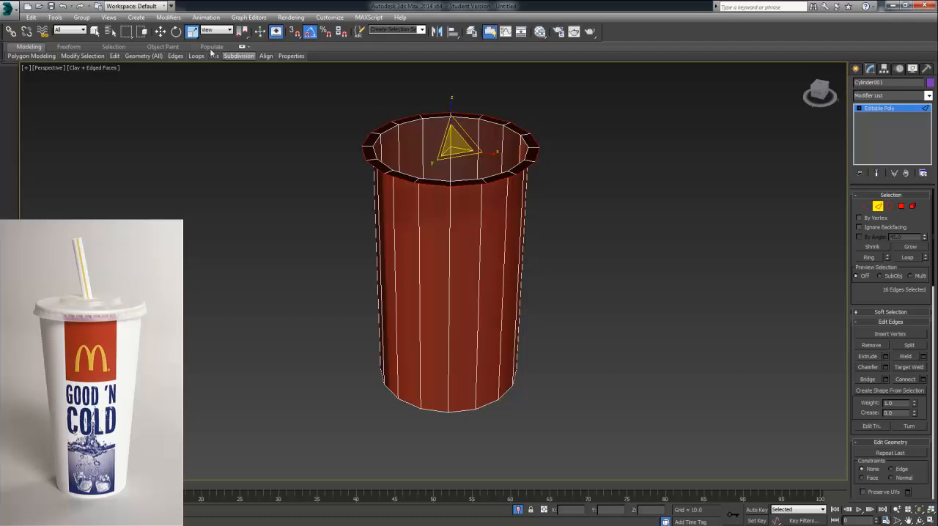
pyautogui.click(161, 30)
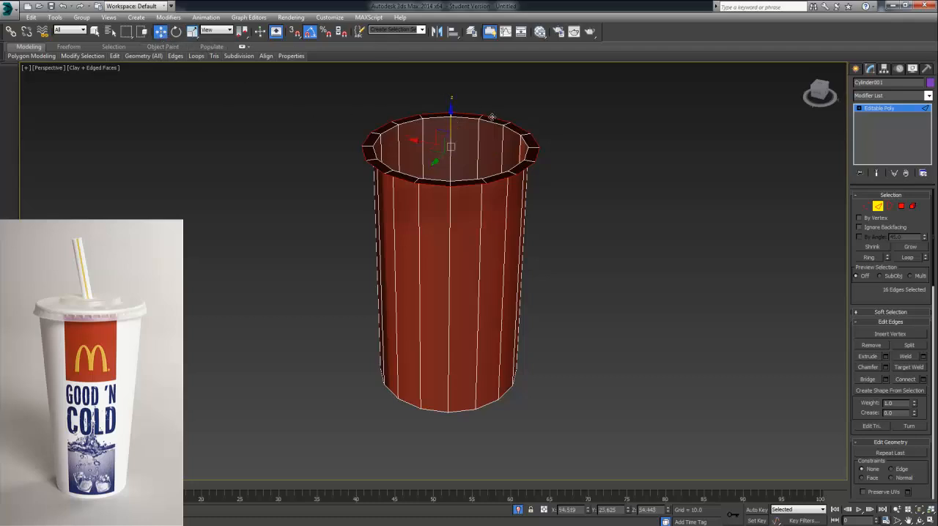
pyautogui.keyDown('alt'); pyautogui.moveTo(441, 223); pyautogui.dragTo(477, 147, button='middle'); pyautogui.keyUp('alt')
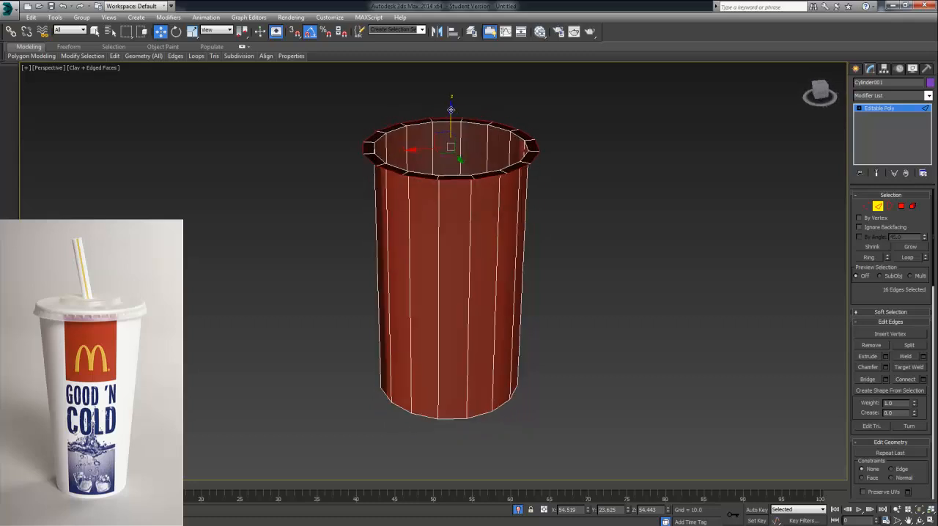
pyautogui.moveTo(450, 109)
pyautogui.mouseDown()
pyautogui.moveTo(447, 98)
pyautogui.moveTo(443, 105)
pyautogui.mouseUp()
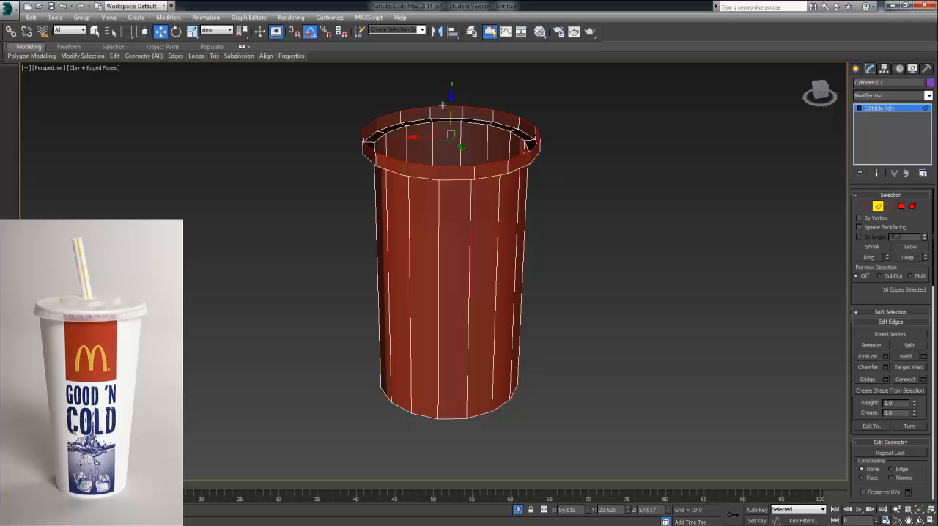
# Step: Extrude the rim's top edge loop inward by scaling to form a flat ring around a wide opening
pyautogui.click(191, 32)
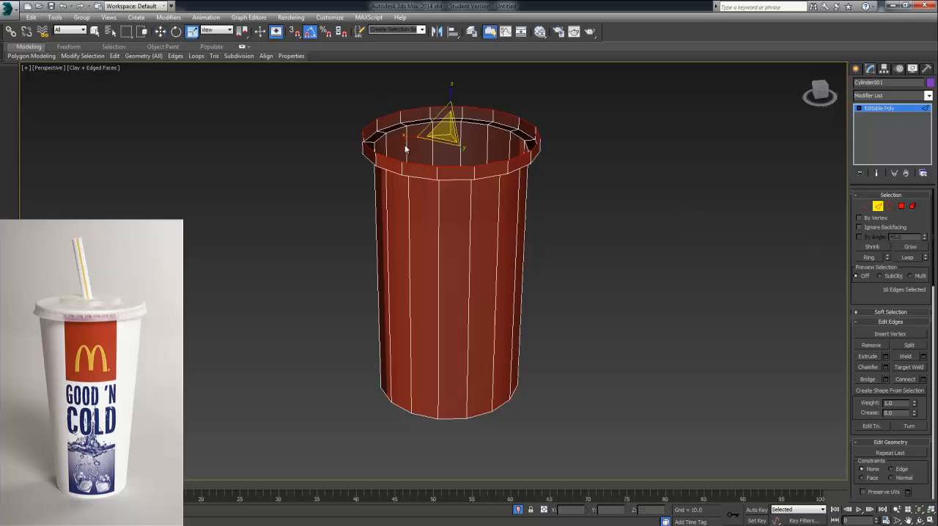
pyautogui.moveTo(443, 131); pyautogui.dragTo(479, 216)
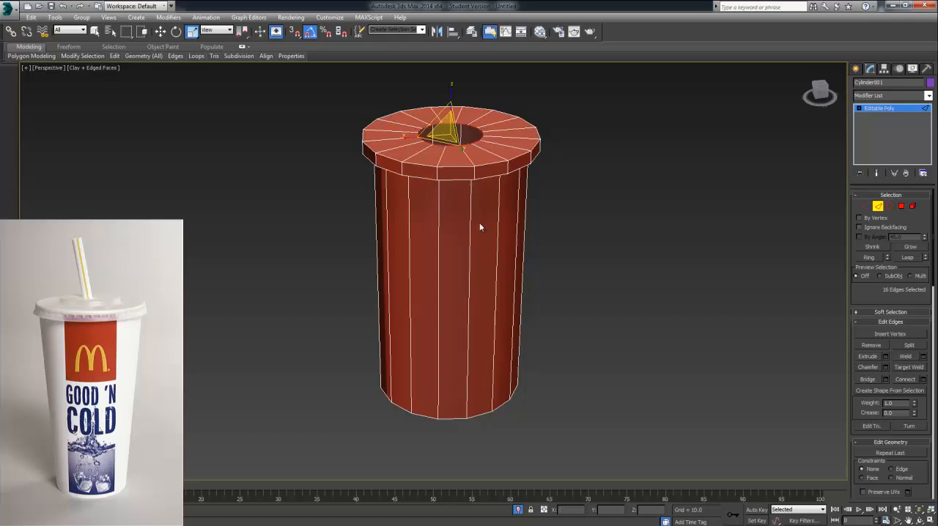
pyautogui.keyDown('alt'); pyautogui.moveTo(479, 225); pyautogui.dragTo(483, 248, button='middle'); pyautogui.keyUp('alt')
pyautogui.moveTo(445, 133); pyautogui.dragTo(439, 86)
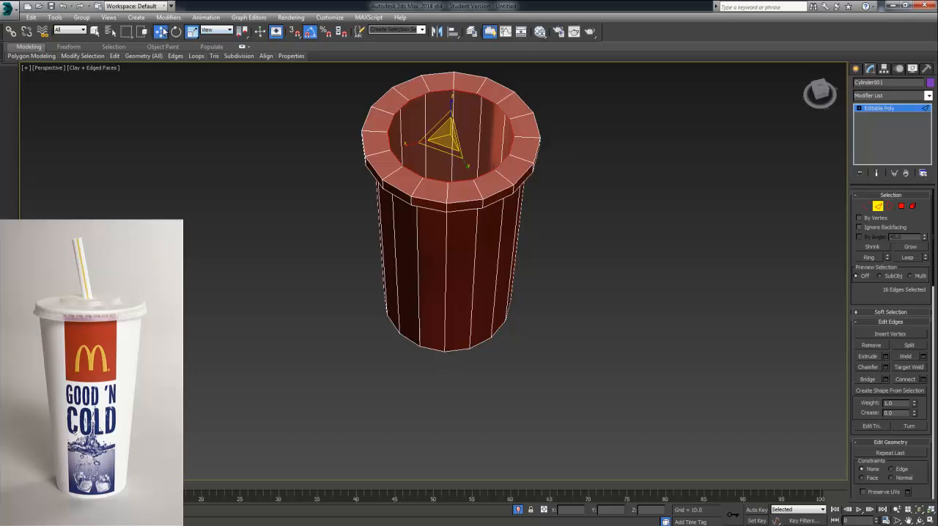
# Step: Extrude the flat ring's inner edge loop down to Z about 55.5 to form the lid's groove wall
pyautogui.click(160, 32)
pyautogui.keyDown('alt'); pyautogui.moveTo(240, 93); pyautogui.dragTo(246, 74, button='middle'); pyautogui.keyUp('alt')
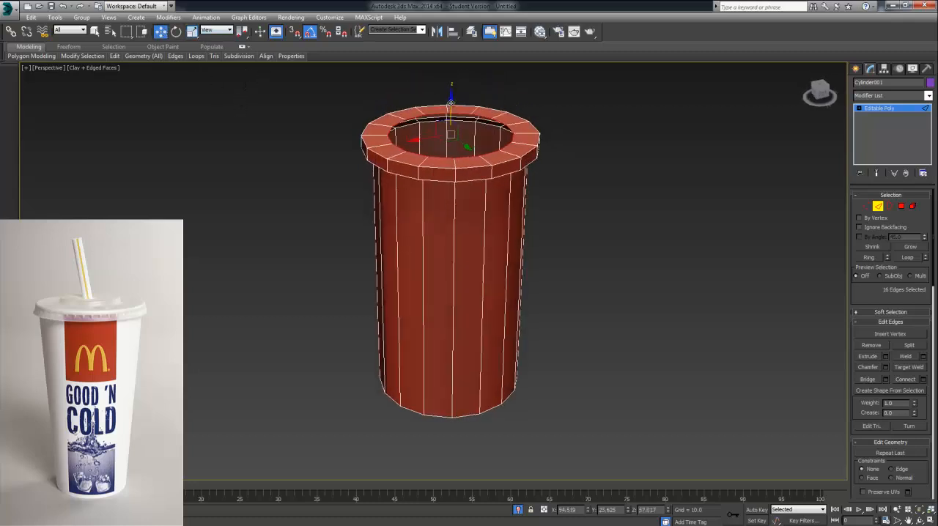
pyautogui.moveTo(451, 103); pyautogui.dragTo(451, 107)
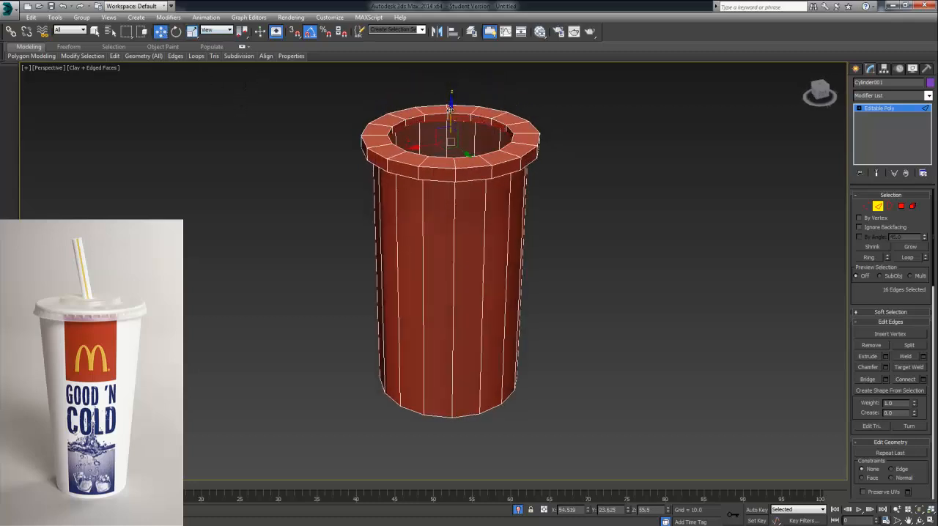
pyautogui.keyDown('alt'); pyautogui.moveTo(274, 73); pyautogui.dragTo(243, 66, button='middle'); pyautogui.keyUp('alt')
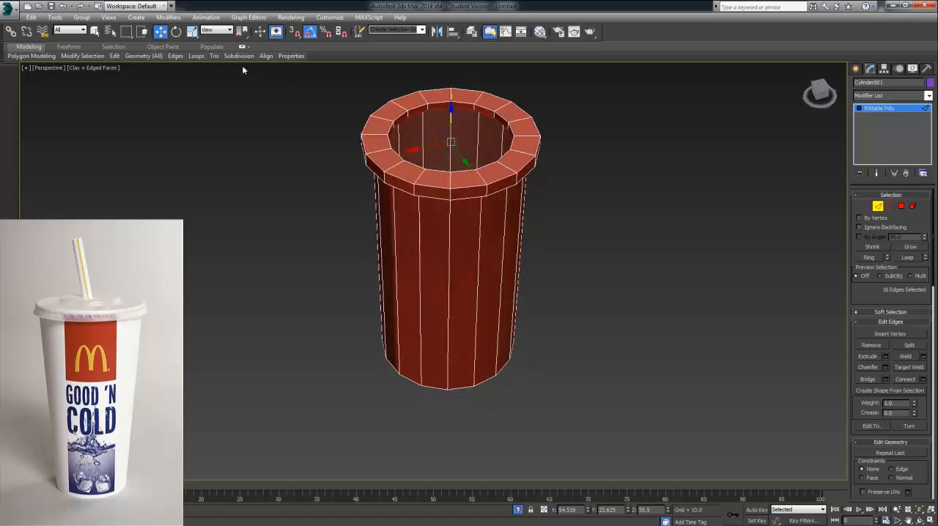
# Step: Extrude the groove's bottom edge loop slightly inward, then up to Z about 56.9 to form the raised lid centre's wall
pyautogui.click(191, 33)
pyautogui.moveTo(448, 143)
pyautogui.mouseDown()
pyautogui.moveTo(453, 159)
pyautogui.moveTo(438, 147)
pyautogui.mouseUp()
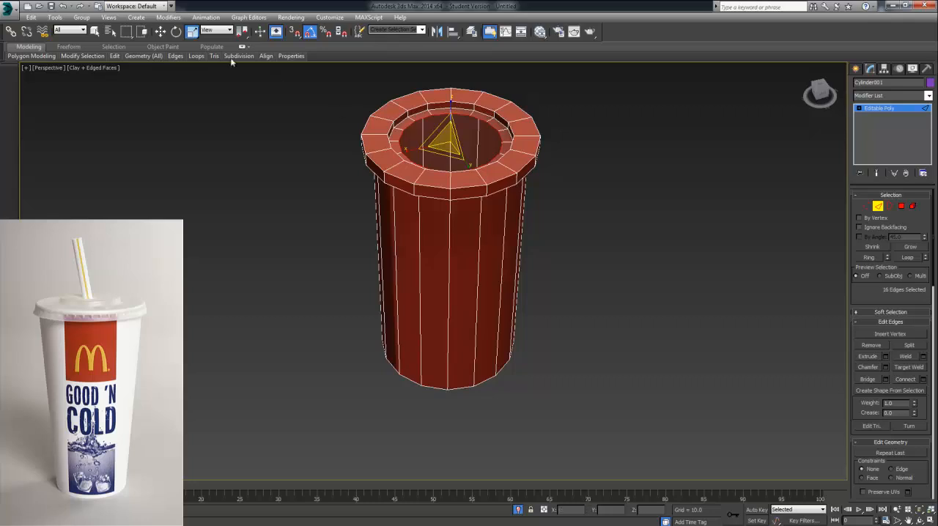
pyautogui.click(160, 32)
pyautogui.moveTo(451, 115); pyautogui.dragTo(452, 104)
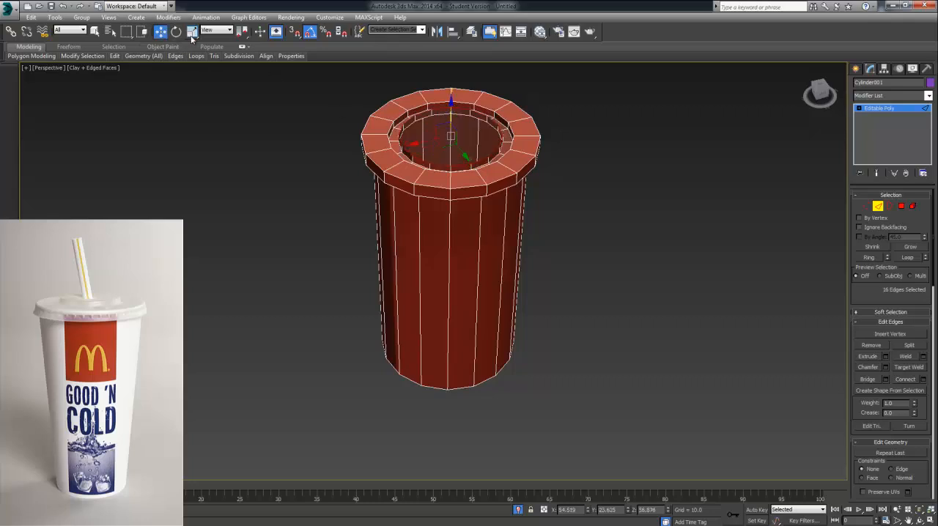
# Step: Extrude the raised edge loop inward to cover the lid, leaving a small central hole
pyautogui.click(192, 32)
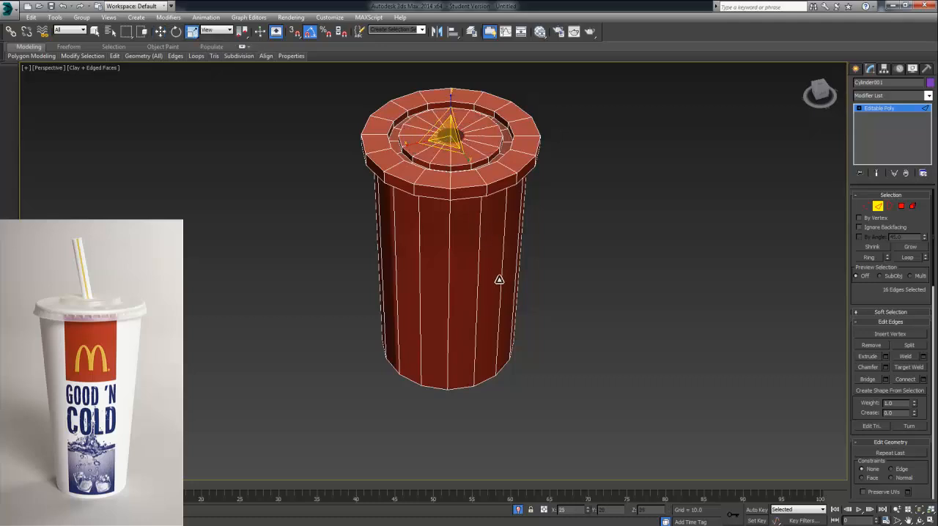
pyautogui.keyDown('alt'); pyautogui.moveTo(511, 301); pyautogui.dragTo(492, 337, button='middle'); pyautogui.keyUp('alt')
pyautogui.scroll(3, 528, 355)
# Step: Try to extrude the central hole's edge loop upward into a tall straw, and undo it
pyautogui.click(160, 31)
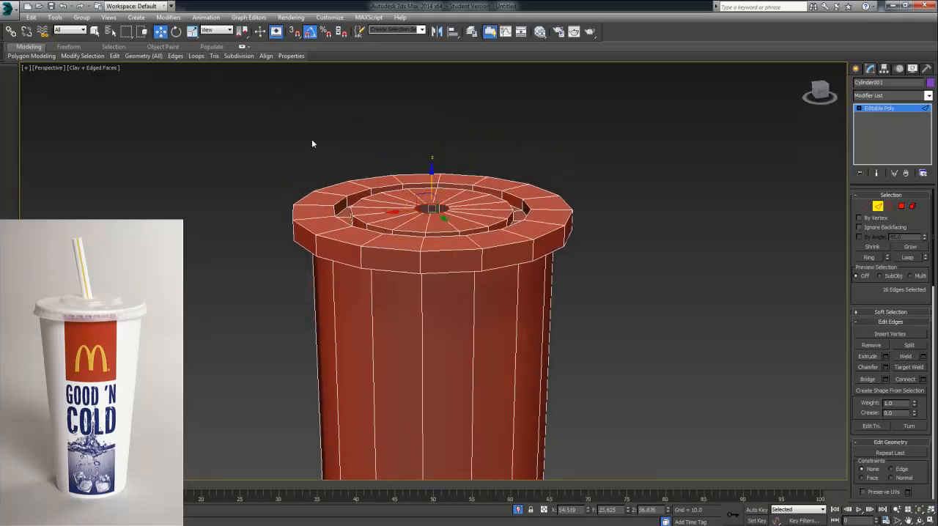
pyautogui.keyDown('alt'); pyautogui.moveTo(381, 223); pyautogui.dragTo(385, 251, button='middle'); pyautogui.keyUp('alt')
pyautogui.keyDown('shift'); pyautogui.moveTo(441, 240); pyautogui.dragTo(447, 24); pyautogui.keyUp('shift')
pyautogui.scroll(-3, 505, 189)
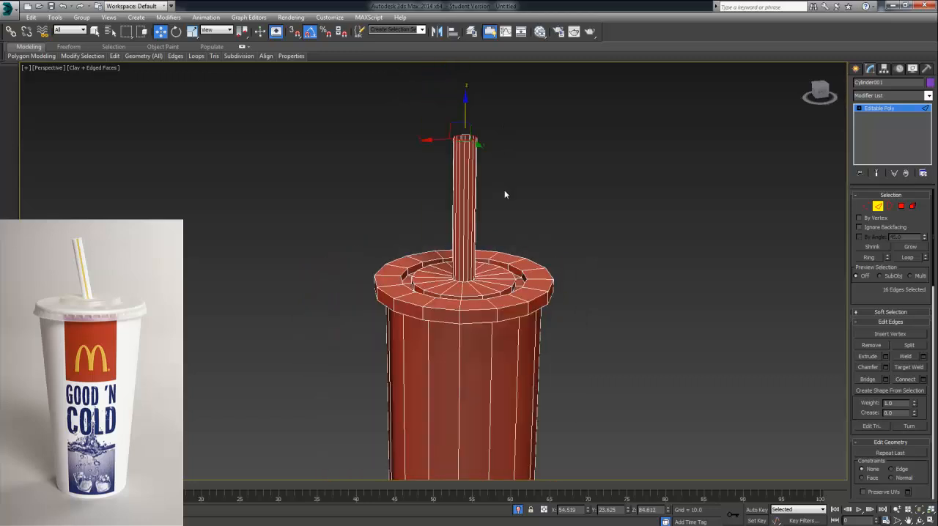
pyautogui.scroll(-3, 504, 189)
pyautogui.moveTo(478, 97); pyautogui.dragTo(481, 103)
pyautogui.keyDown('alt'); pyautogui.moveTo(495, 115); pyautogui.dragTo(605, 123, button='middle'); pyautogui.keyUp('alt')
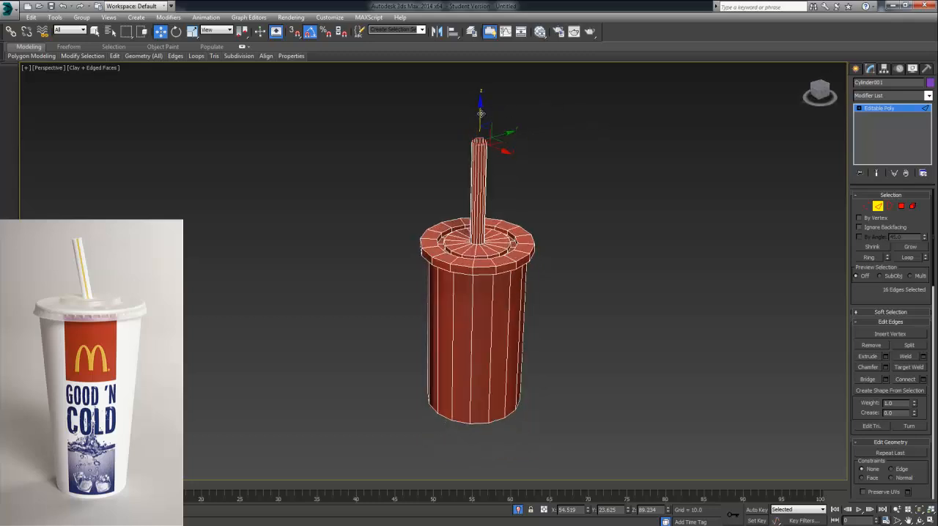
pyautogui.hotkey('ctrl', 'z')
pyautogui.hotkey('ctrl', 'z')
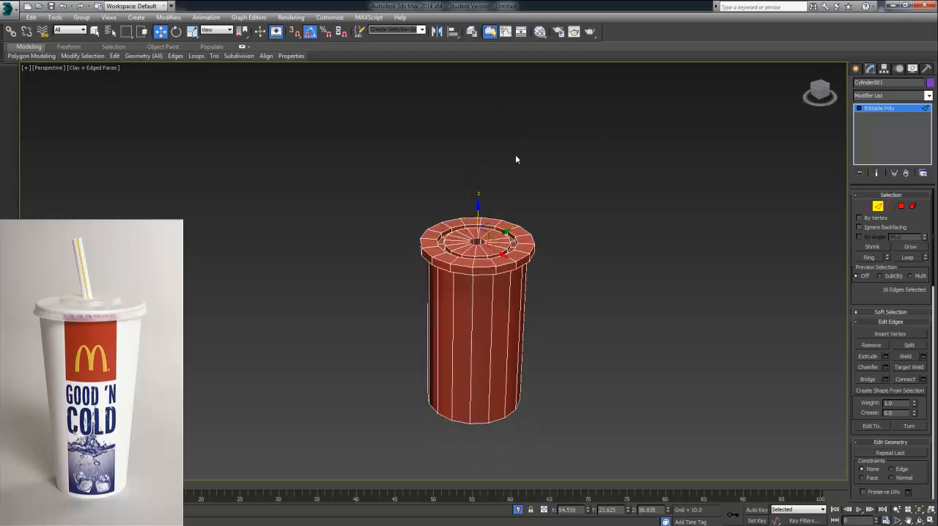
# Step: Scale down the edge loop of the lid's central hole for a thinner straw
pyautogui.keyDown('alt'); pyautogui.moveTo(516, 155); pyautogui.dragTo(517, 225, button='middle'); pyautogui.keyUp('alt')
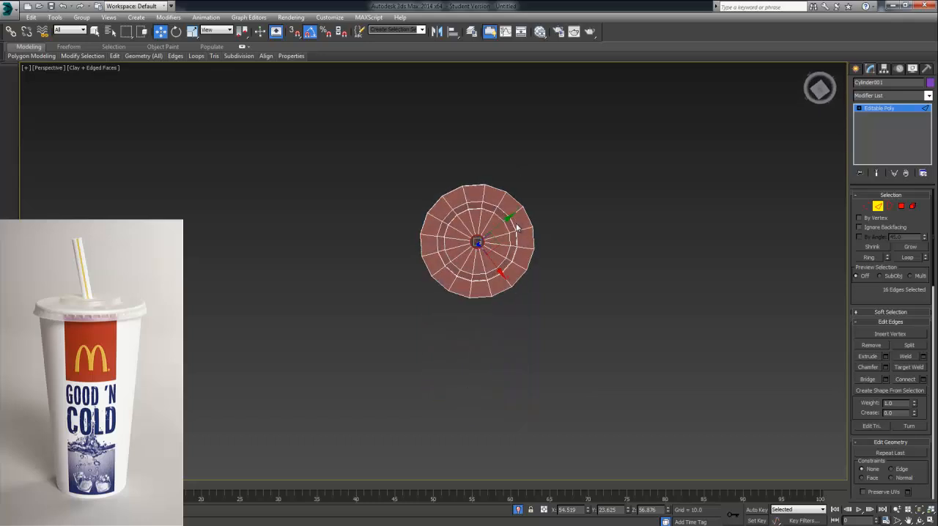
pyautogui.click(194, 33)
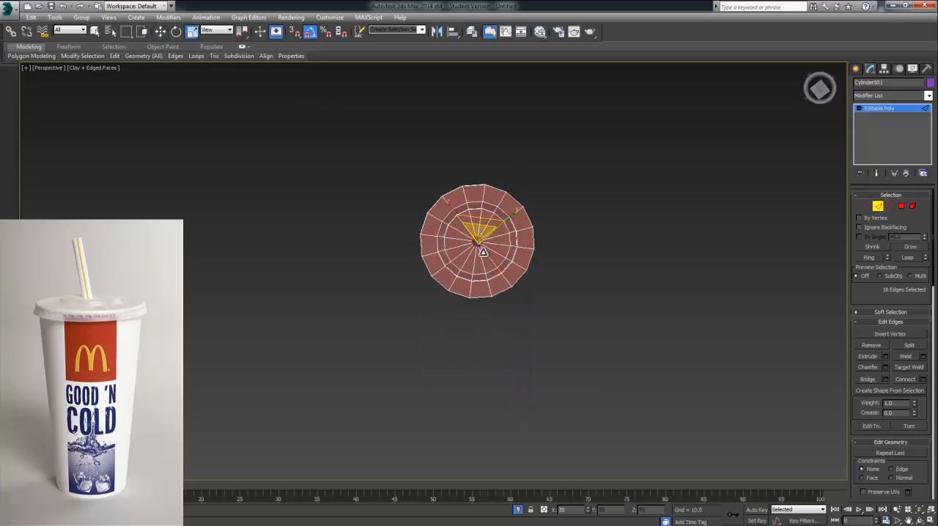
pyautogui.keyDown('alt'); pyautogui.moveTo(489, 253); pyautogui.dragTo(502, 179, button='middle'); pyautogui.keyUp('alt')
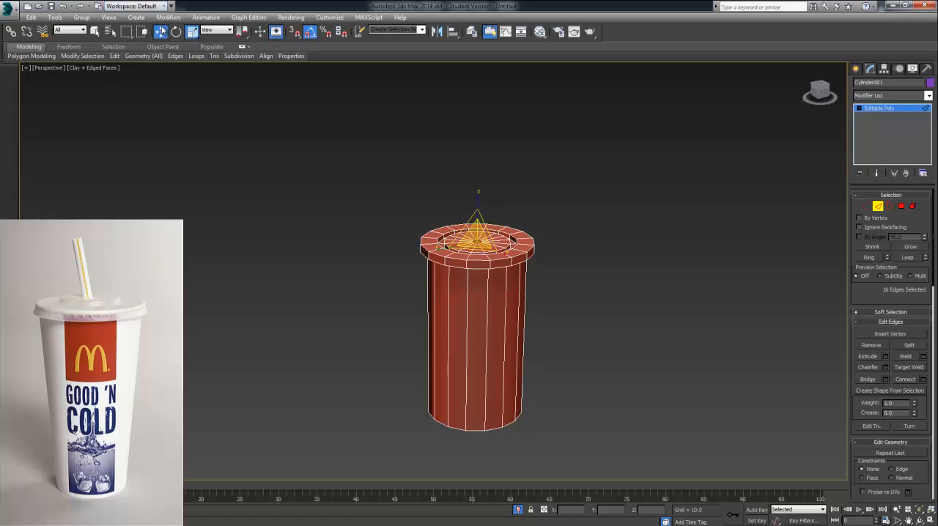
# Step: Try to extrude the narrowed hole's edge loop upward as a straw, and undo the extrusion
pyautogui.click(160, 31)
pyautogui.keyDown('shift'); pyautogui.moveTo(472, 161); pyautogui.dragTo(477, 117); pyautogui.keyUp('shift')
pyautogui.keyDown('alt'); pyautogui.moveTo(550, 174); pyautogui.dragTo(545, 222, button='middle'); pyautogui.keyUp('alt')
pyautogui.hotkey('ctrl', 'z')
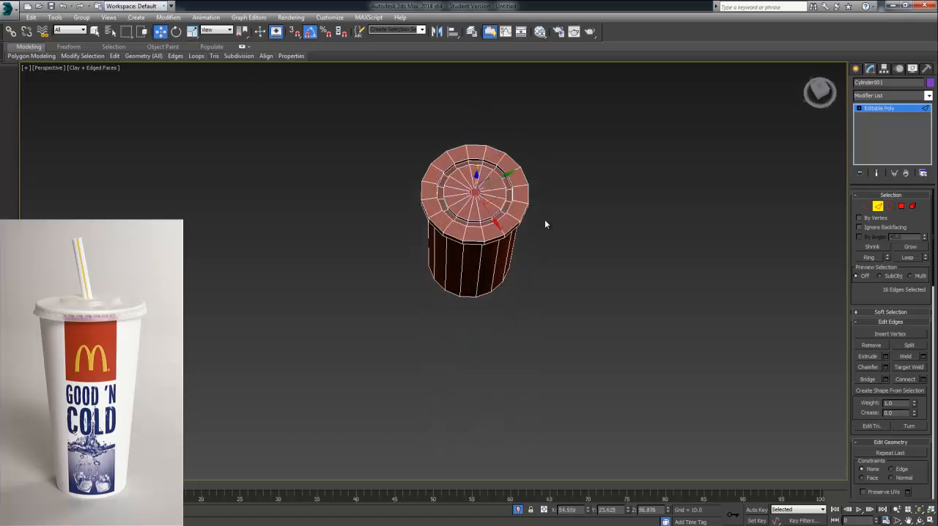
# Step: Rescale the central hole's edge loop and extrude it upward to Z about 77 to form the straw
pyautogui.click(192, 30)
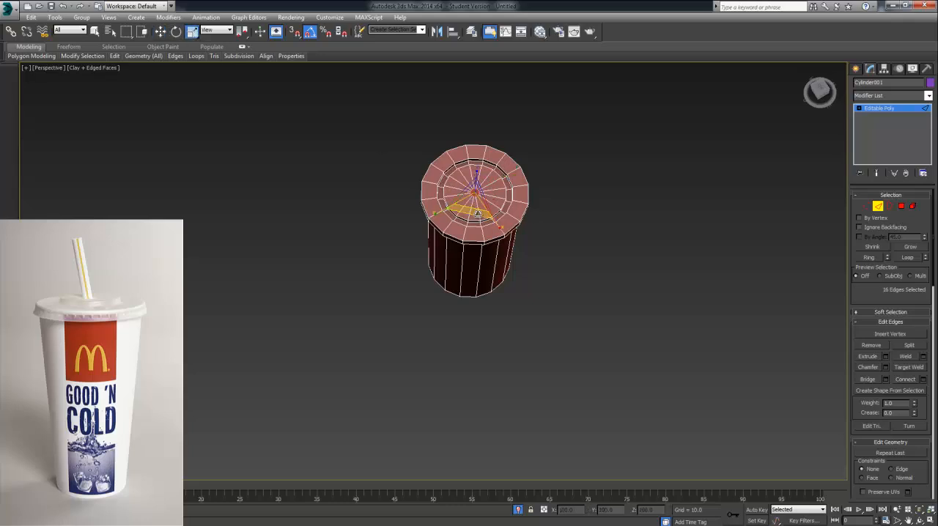
pyautogui.keyDown('alt'); pyautogui.moveTo(477, 205); pyautogui.dragTo(543, 157, button='middle'); pyautogui.keyUp('alt')
pyautogui.click(160, 31)
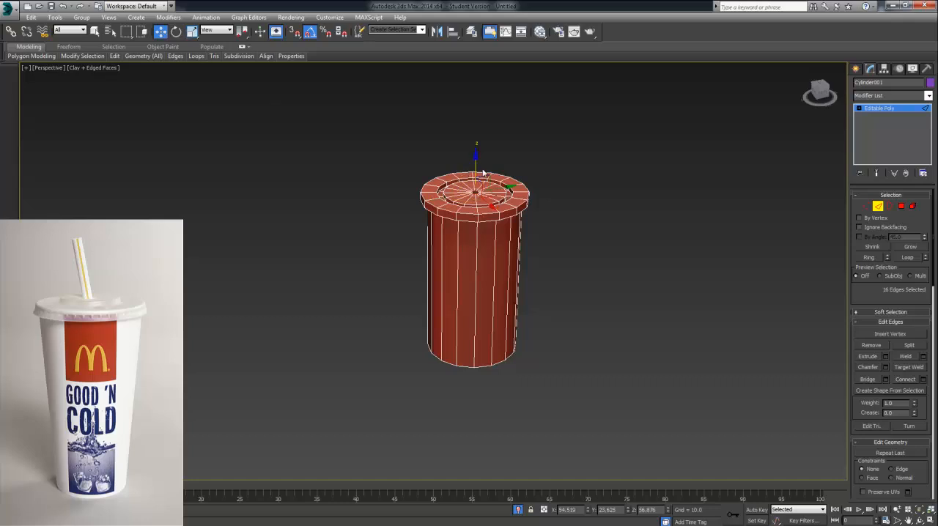
pyautogui.keyDown('shift'); pyautogui.moveTo(479, 121); pyautogui.dragTo(485, 75); pyautogui.keyUp('shift')
pyautogui.moveTo(540, 173)
pyautogui.keyDown('alt'); pyautogui.mouseDown(button='middle')
pyautogui.moveTo(545, 151)
pyautogui.moveTo(548, 159)
pyautogui.mouseUp(button='middle'); pyautogui.keyUp('alt')
pyautogui.moveTo(476, 80); pyautogui.dragTo(472, 120)
pyautogui.keyDown('alt'); pyautogui.moveTo(523, 197); pyautogui.dragTo(553, 208, button='middle'); pyautogui.keyUp('alt')
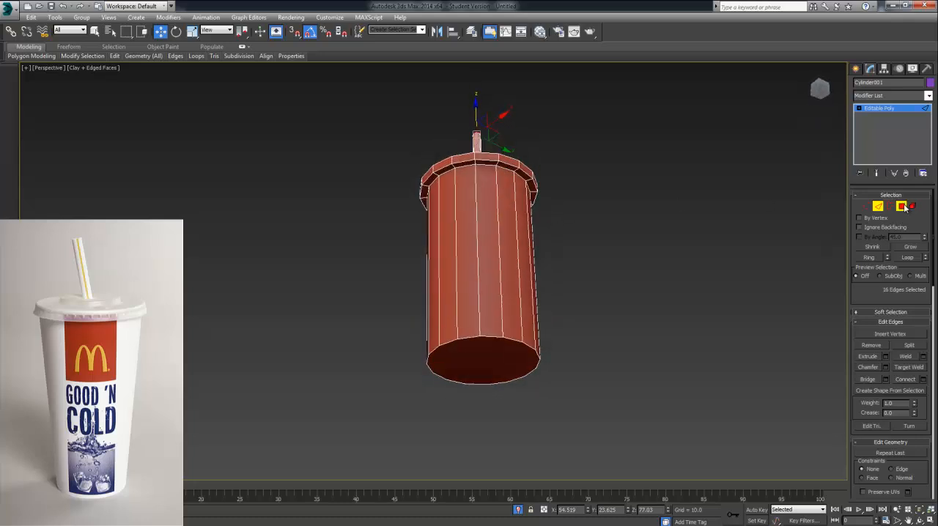
# Step: Scale down the cup's bottom cap polygon so the body tapers toward the base
pyautogui.click(902, 206)
pyautogui.click(489, 356)
pyautogui.keyDown('alt'); pyautogui.moveTo(582, 253); pyautogui.dragTo(380, 151, button='middle'); pyautogui.keyUp('alt')
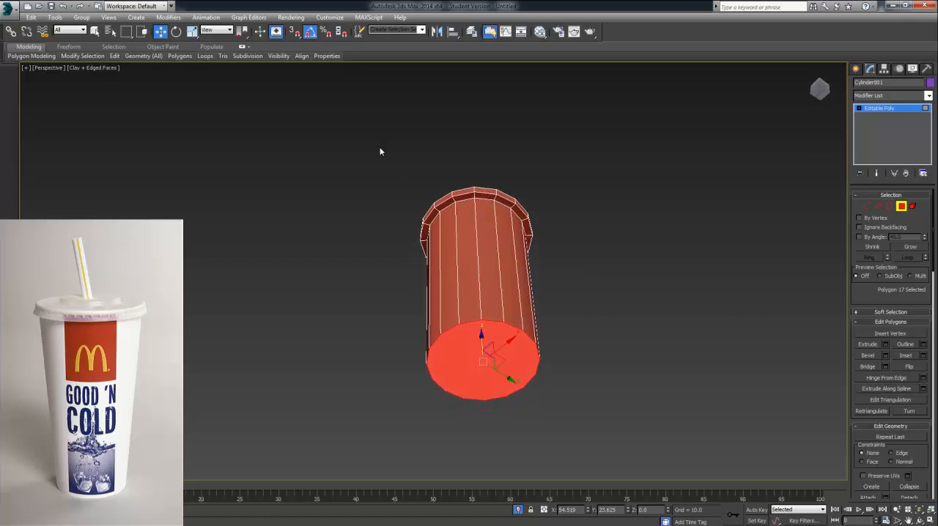
pyautogui.click(192, 31)
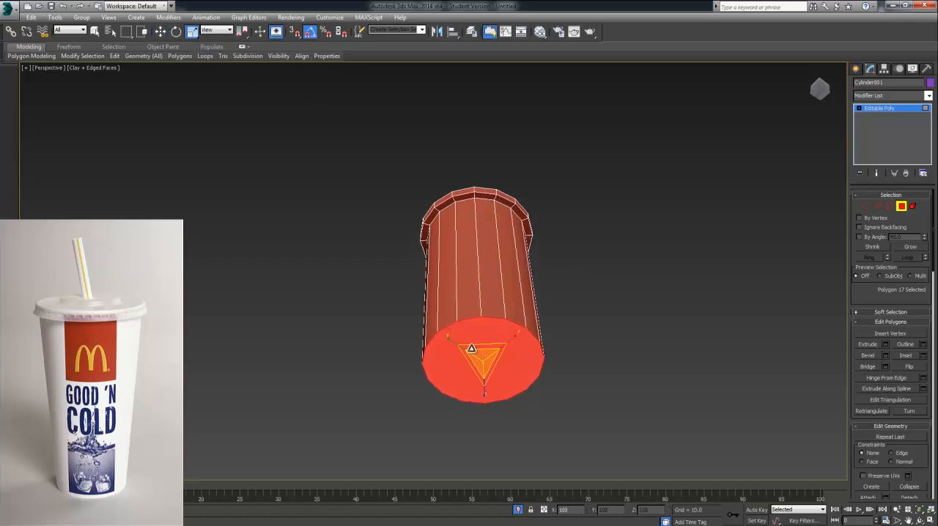
pyautogui.moveTo(482, 357); pyautogui.dragTo(483, 386)
pyautogui.keyDown('alt'); pyautogui.moveTo(580, 315); pyautogui.dragTo(570, 337, button='middle'); pyautogui.keyUp('alt')
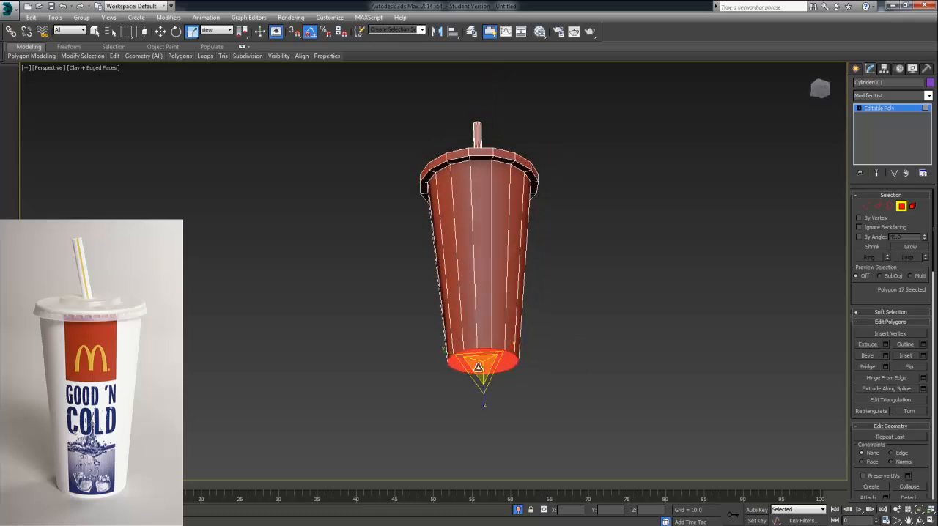
# Step: Inset the cup's bottom polygon by 1.0
pyautogui.click(924, 357)
pyautogui.moveTo(545, 356)
pyautogui.keyDown('alt'); pyautogui.mouseDown(button='middle')
pyautogui.moveTo(545, 334)
pyautogui.moveTo(559, 351)
pyautogui.mouseUp(button='middle'); pyautogui.keyUp('alt')
pyautogui.keyDown('alt'); pyautogui.moveTo(615, 359); pyautogui.dragTo(620, 330, button='middle'); pyautogui.keyUp('alt')
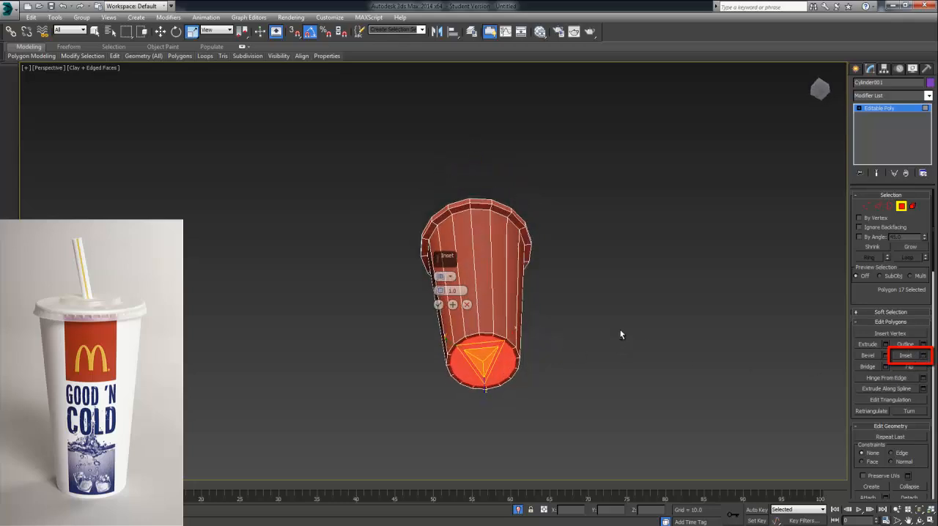
pyautogui.click(438, 304)
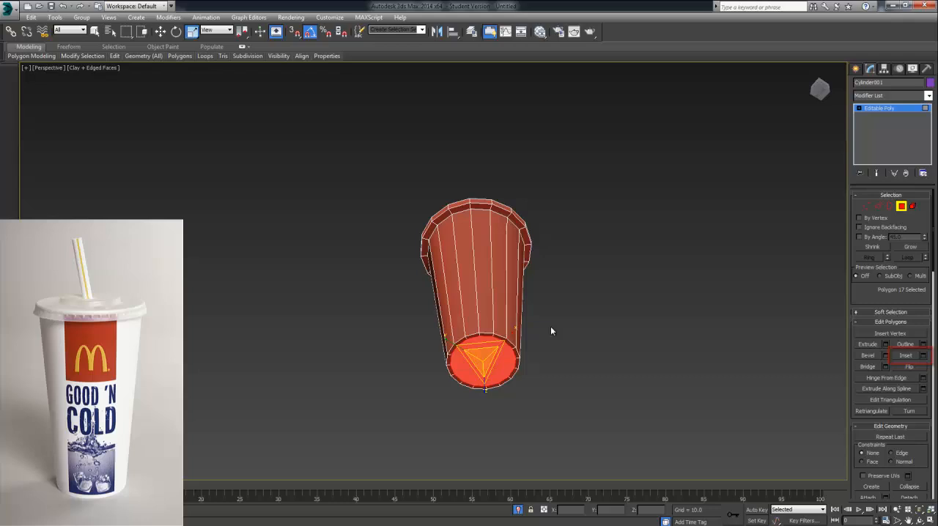
# Step: Extrude the inset bottom polygon inward to recess the base, and delete the recessed polygon
pyautogui.click(886, 344)
pyautogui.moveTo(440, 291); pyautogui.dragTo(438, 351)
pyautogui.keyDown('alt'); pyautogui.moveTo(591, 332); pyautogui.dragTo(528, 301, button='middle'); pyautogui.keyUp('alt')
pyautogui.click(440, 305)
pyautogui.scroll(4, 531, 337)
pyautogui.keyDown('alt'); pyautogui.moveTo(507, 346); pyautogui.dragTo(508, 313, button='middle'); pyautogui.keyUp('alt')
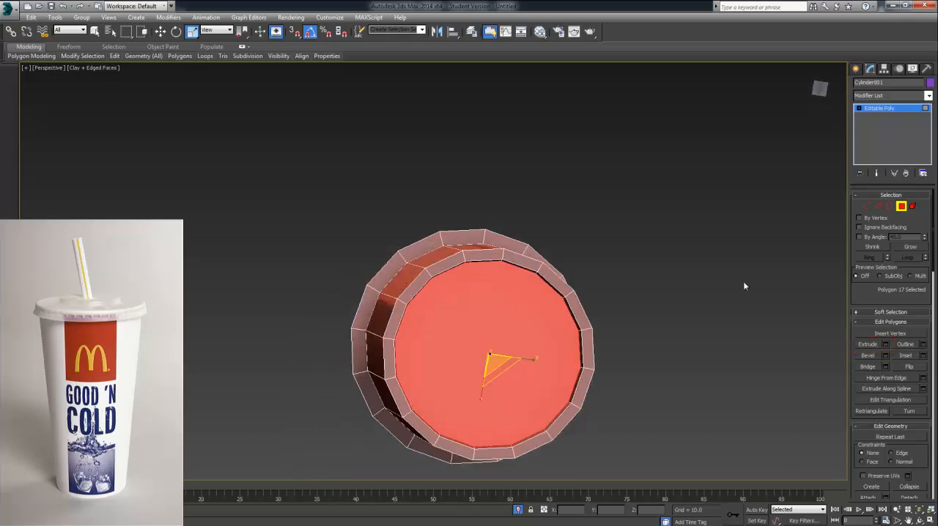
pyautogui.click(629, 330)
# Step: Bridge the open inner edge loop at the cup's base, leaving out two opposite edges, to close the recessed bottom
pyautogui.click(879, 206)
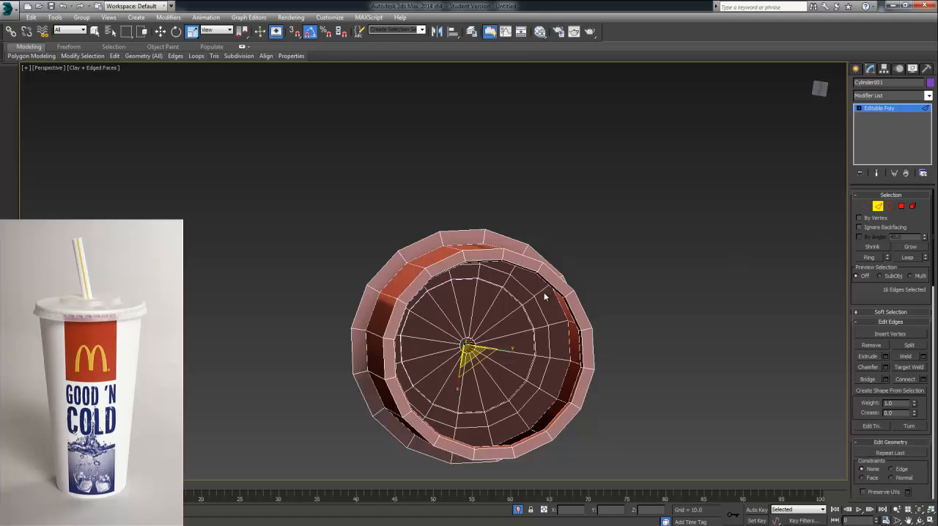
pyautogui.keyDown('alt'); pyautogui.moveTo(561, 314); pyautogui.dragTo(559, 343, button='middle'); pyautogui.keyUp('alt')
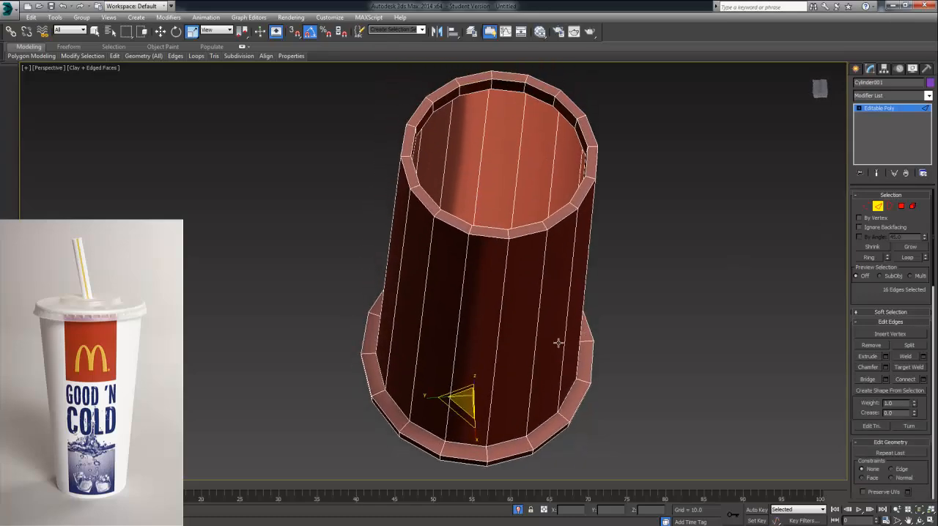
pyautogui.doubleClick(504, 94)
pyautogui.keyDown('alt'); pyautogui.moveTo(561, 113); pyautogui.dragTo(462, 197, button='middle'); pyautogui.keyUp('alt')
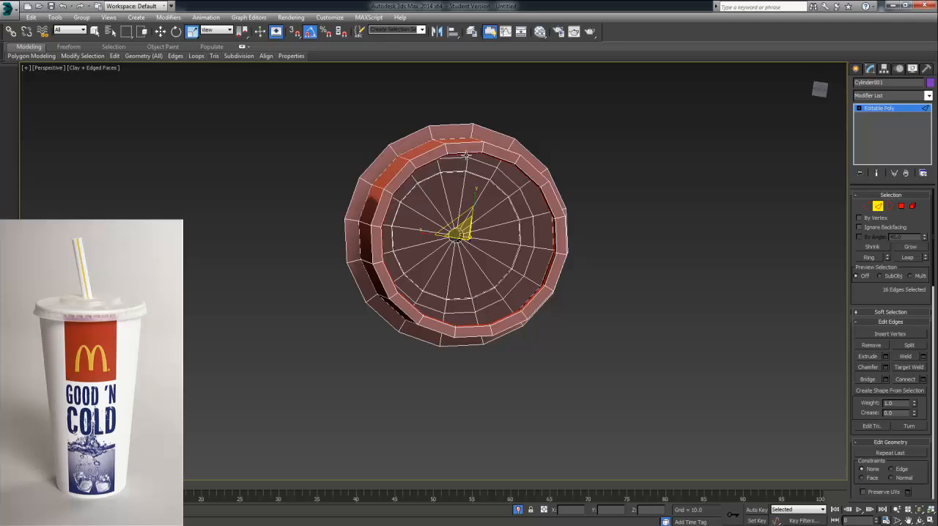
pyautogui.keyDown('alt'); pyautogui.moveTo(475, 173); pyautogui.dragTo(492, 290, button='middle'); pyautogui.keyUp('alt')
pyautogui.keyDown('alt'); pyautogui.click(452, 157); pyautogui.keyUp('alt')
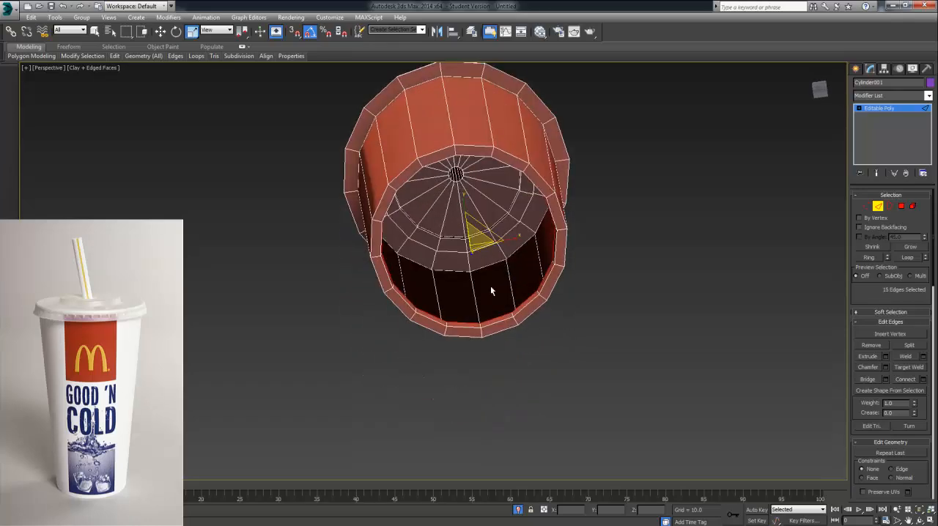
pyautogui.keyDown('alt'); pyautogui.click(500, 318); pyautogui.keyUp('alt')
pyautogui.keyDown('alt'); pyautogui.moveTo(507, 330); pyautogui.dragTo(492, 311, button='middle'); pyautogui.keyUp('alt')
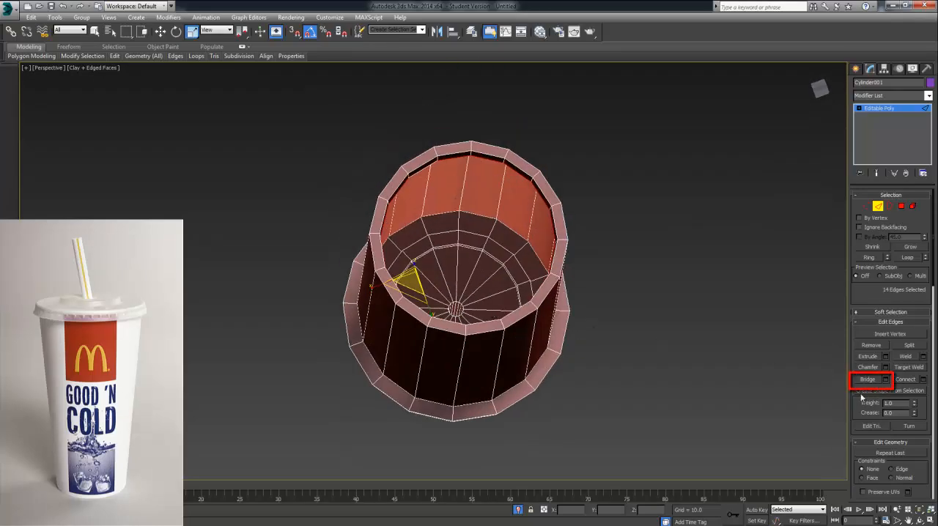
pyautogui.click(886, 380)
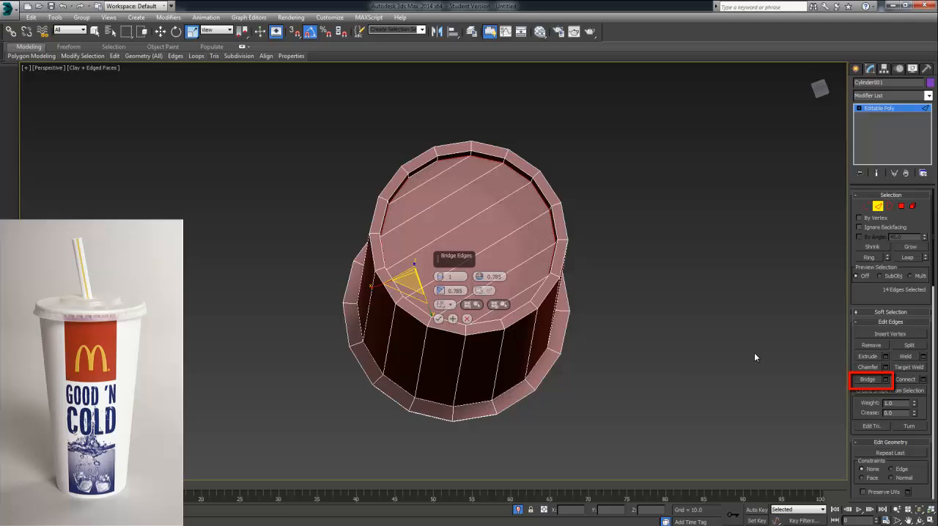
pyautogui.click(444, 305)
pyautogui.click(618, 272)
pyautogui.keyDown('alt'); pyautogui.moveTo(618, 272); pyautogui.dragTo(604, 295, button='middle'); pyautogui.keyUp('alt')
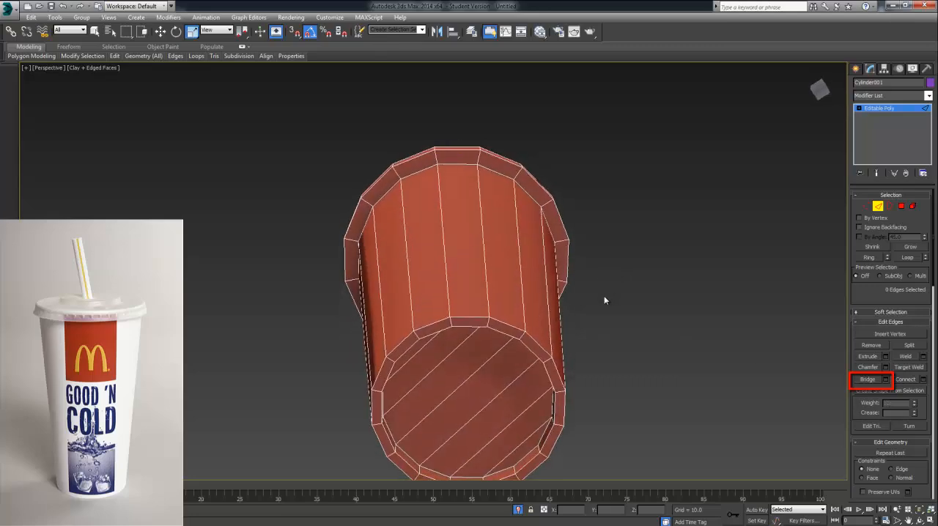
pyautogui.keyDown('alt'); pyautogui.moveTo(551, 360); pyautogui.dragTo(598, 277, button='middle'); pyautogui.keyUp('alt')
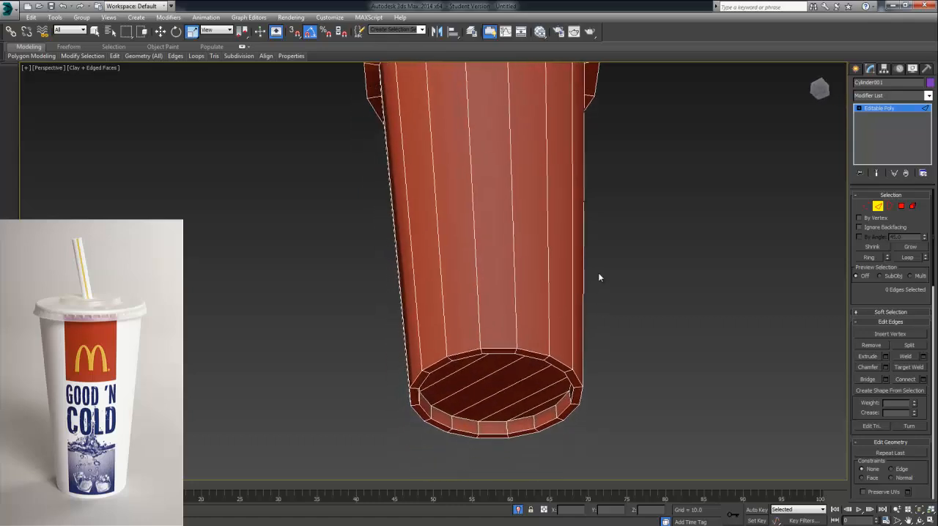
pyautogui.click(473, 316)
pyautogui.click(450, 323)
pyautogui.click(442, 321)
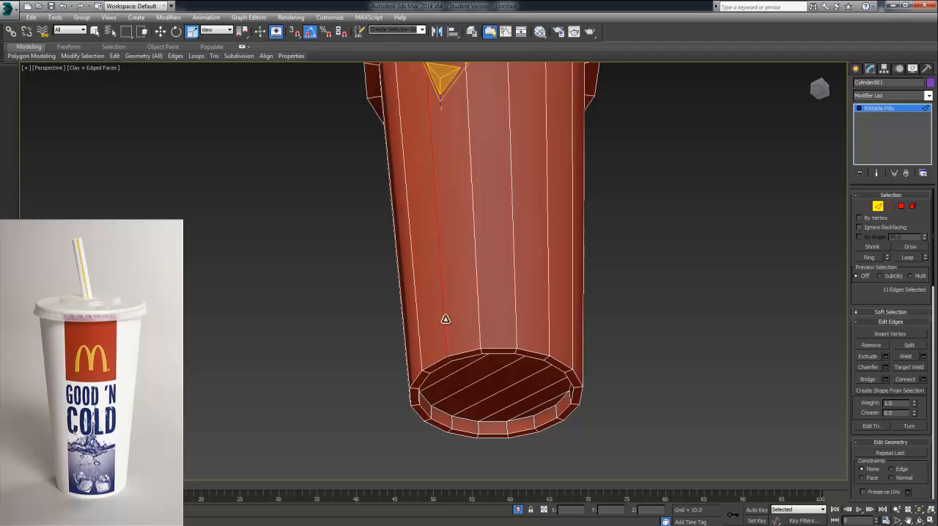
pyautogui.click(415, 329)
pyautogui.click(658, 326)
pyautogui.keyDown('alt'); pyautogui.moveTo(658, 326); pyautogui.dragTo(622, 361, button='middle'); pyautogui.keyUp('alt')
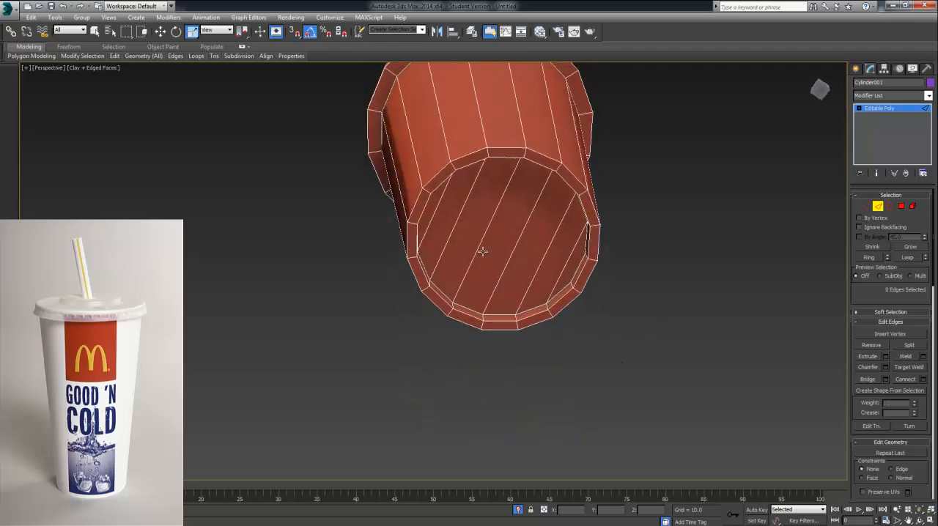
pyautogui.click(878, 207)
# Step: Select the edge loop around the straw's open upper end and raise it to Z about 79.3
pyautogui.keyDown('alt'); pyautogui.moveTo(799, 232); pyautogui.dragTo(582, 256, button='middle'); pyautogui.keyUp('alt')
pyautogui.scroll(-5, 584, 306)
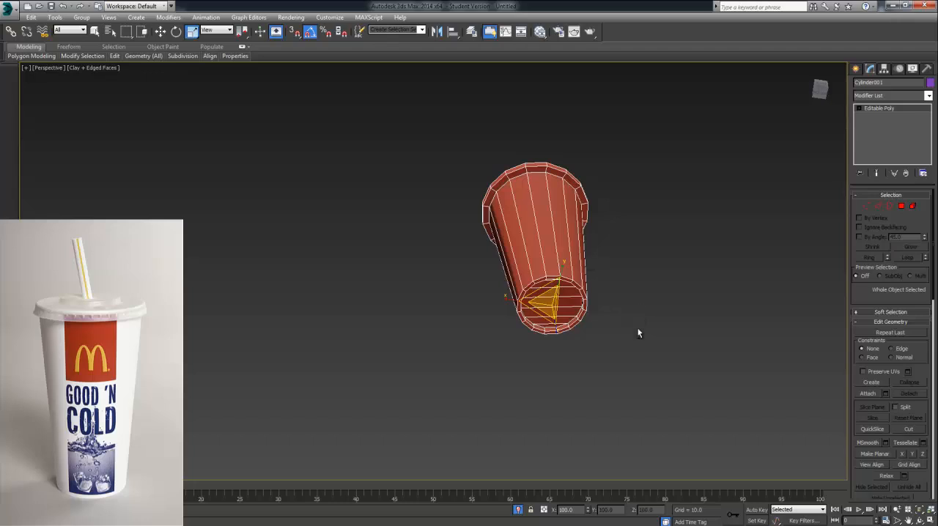
pyautogui.keyDown('alt'); pyautogui.moveTo(638, 333); pyautogui.dragTo(598, 363, button='middle'); pyautogui.keyUp('alt')
pyautogui.scroll(3, 597, 377)
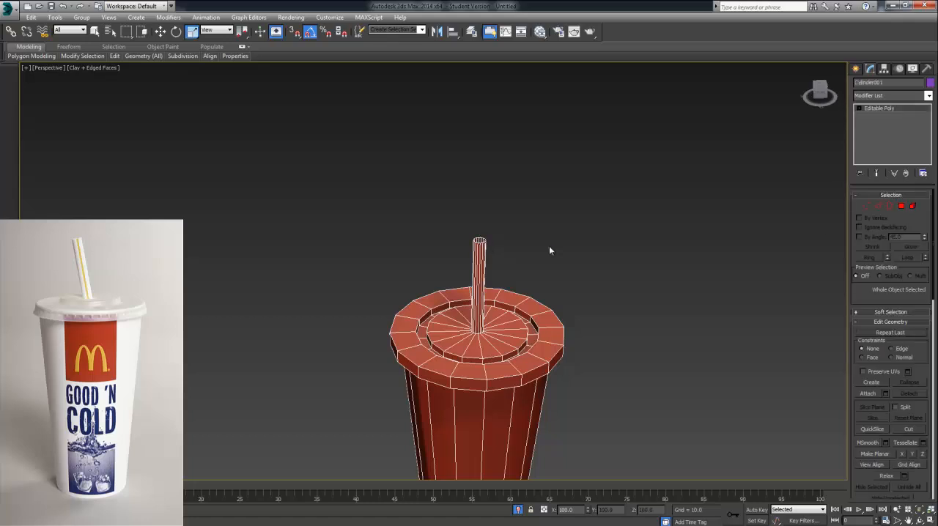
pyautogui.click(880, 208)
pyautogui.click(484, 241)
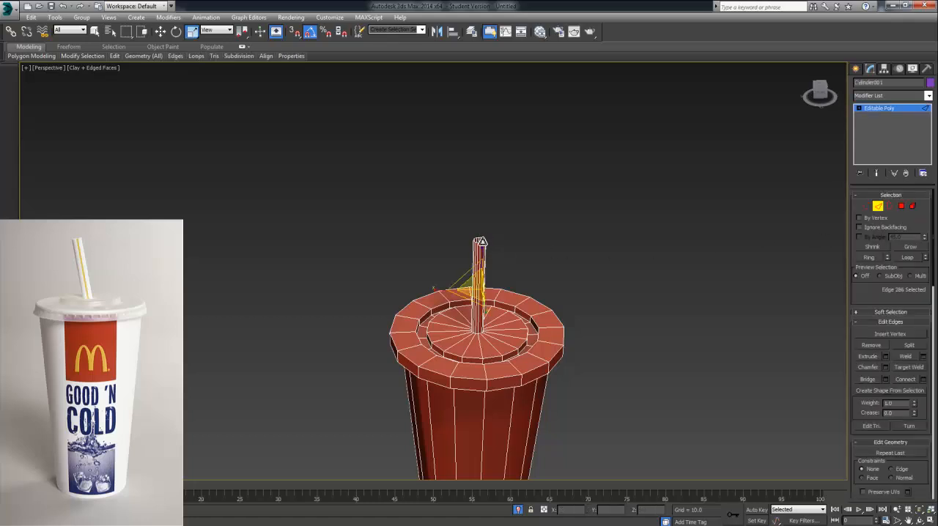
pyautogui.scroll(5, 487, 242)
pyautogui.moveTo(496, 250); pyautogui.dragTo(494, 280, button='middle')
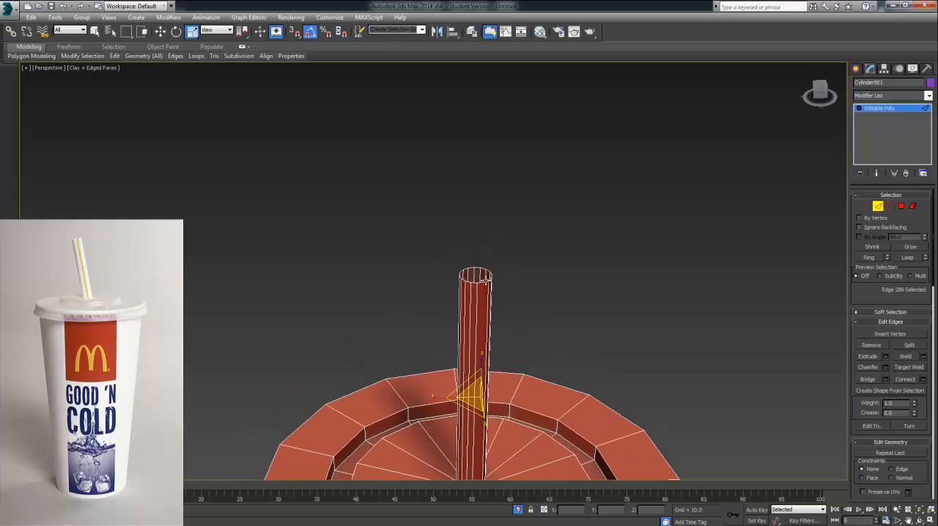
pyautogui.doubleClick(486, 280)
pyautogui.click(160, 31)
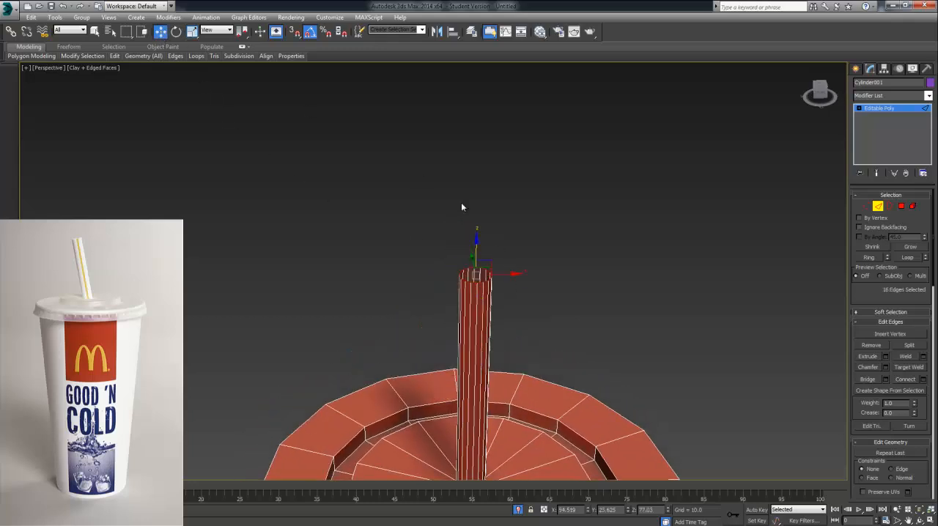
pyautogui.moveTo(477, 237); pyautogui.dragTo(477, 210)
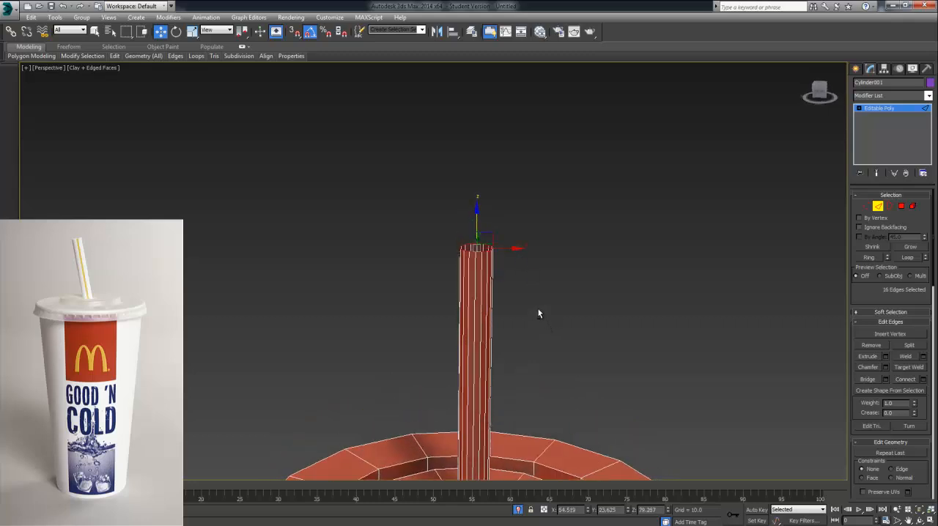
# Step: Connect the straw's vertical edges with 6 segments, pinch -84 and slide about 1430, grouping the new loops near its upper end
pyautogui.moveTo(540, 311); pyautogui.dragTo(558, 284, button='middle')
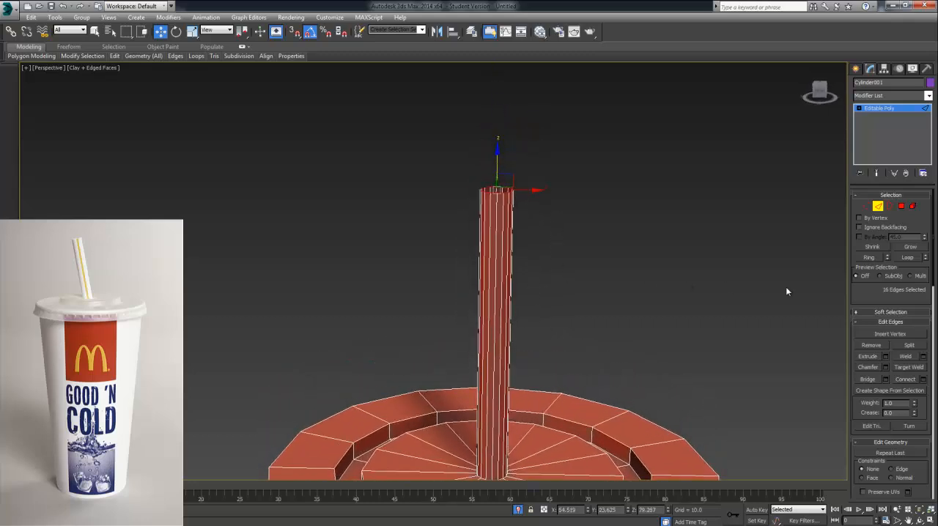
pyautogui.click(923, 380)
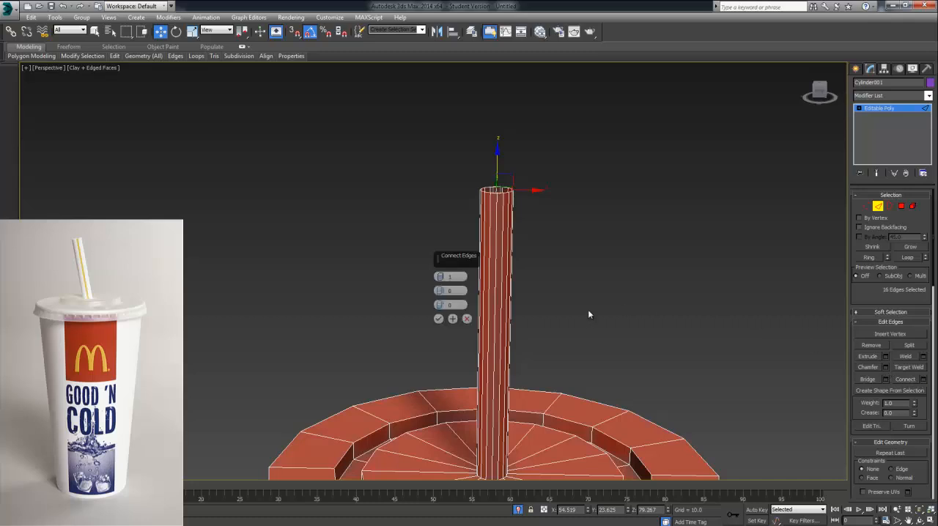
pyautogui.click(438, 319)
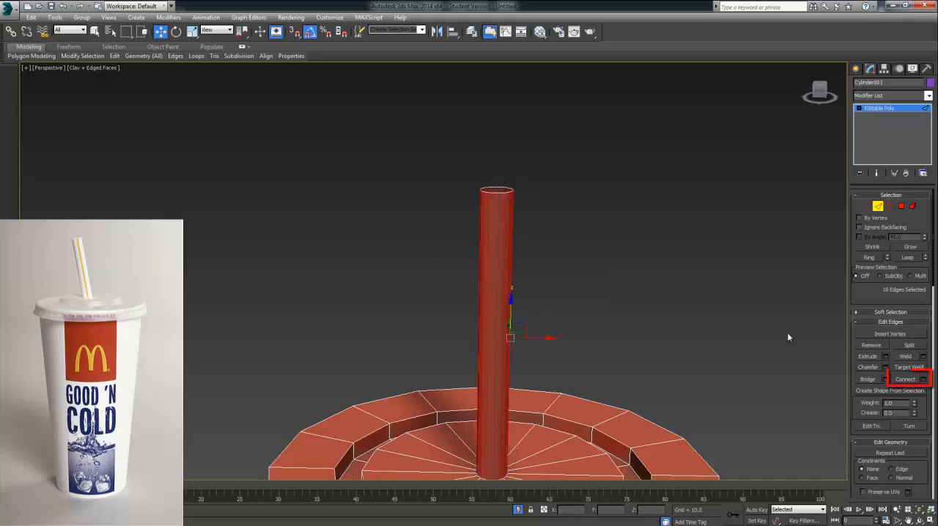
pyautogui.click(924, 380)
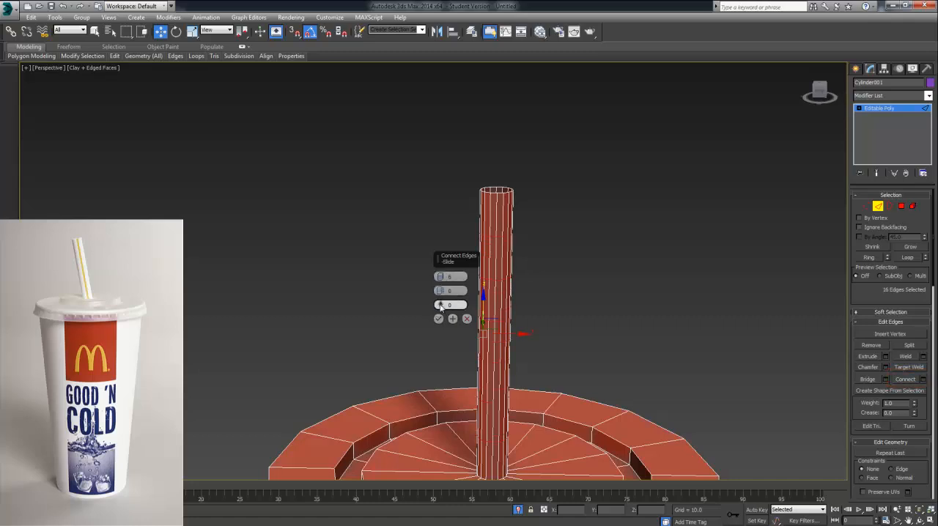
pyautogui.moveTo(439, 293); pyautogui.dragTo(438, 322)
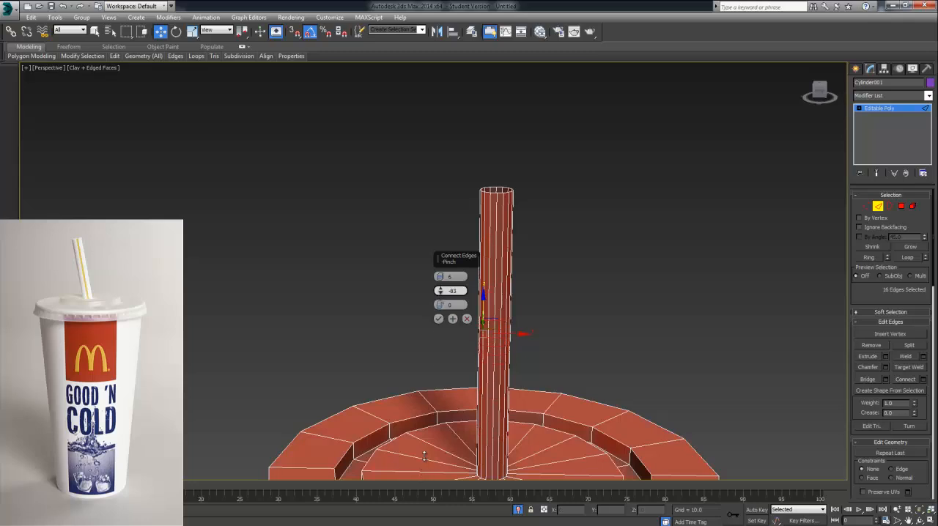
pyautogui.moveTo(424, 456); pyautogui.dragTo(426, 460)
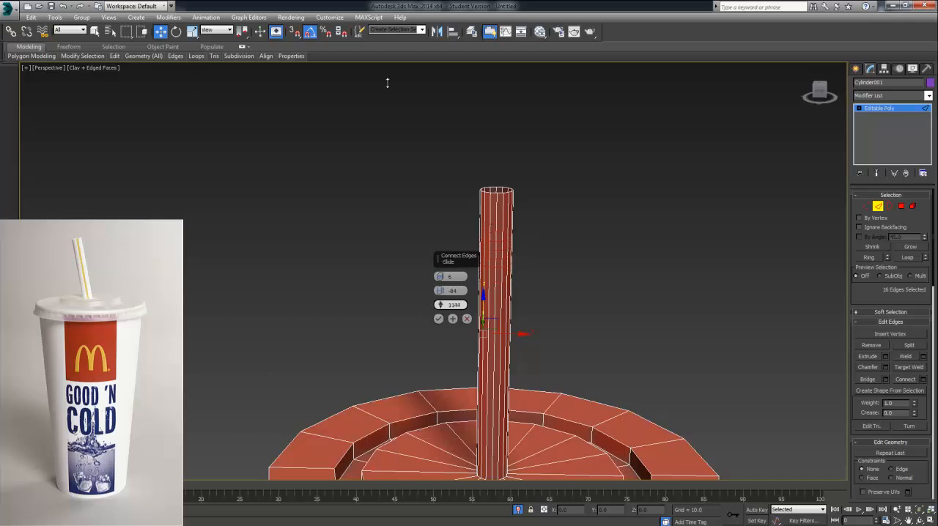
pyautogui.moveTo(554, 292); pyautogui.dragTo(505, 83)
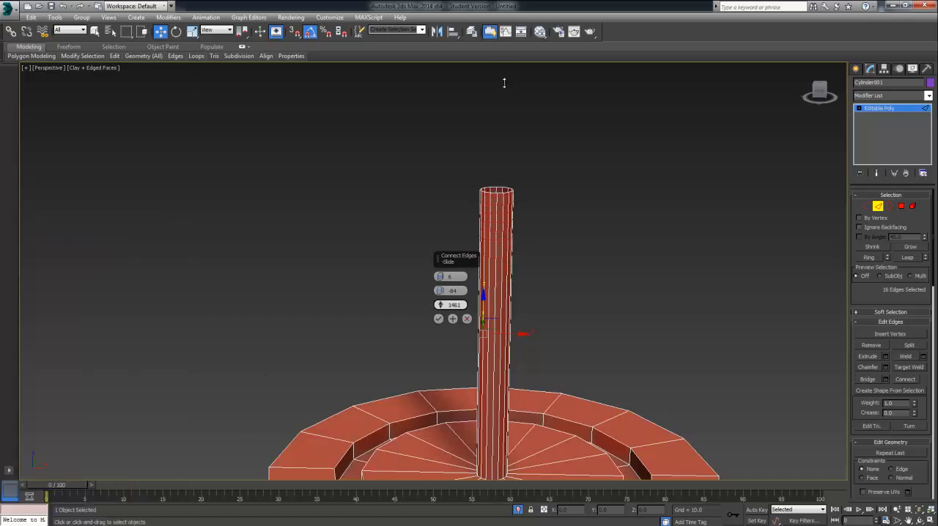
pyautogui.moveTo(504, 120); pyautogui.dragTo(506, 143)
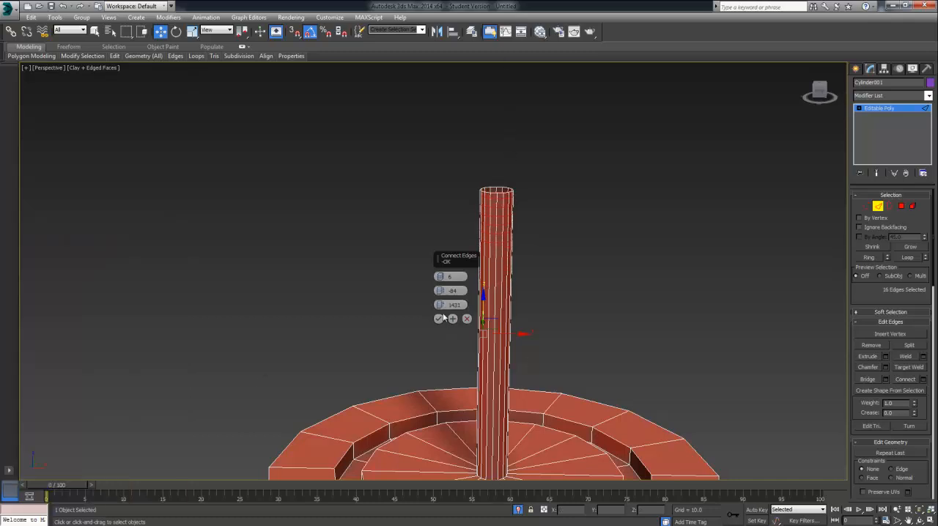
pyautogui.click(439, 319)
pyautogui.click(876, 208)
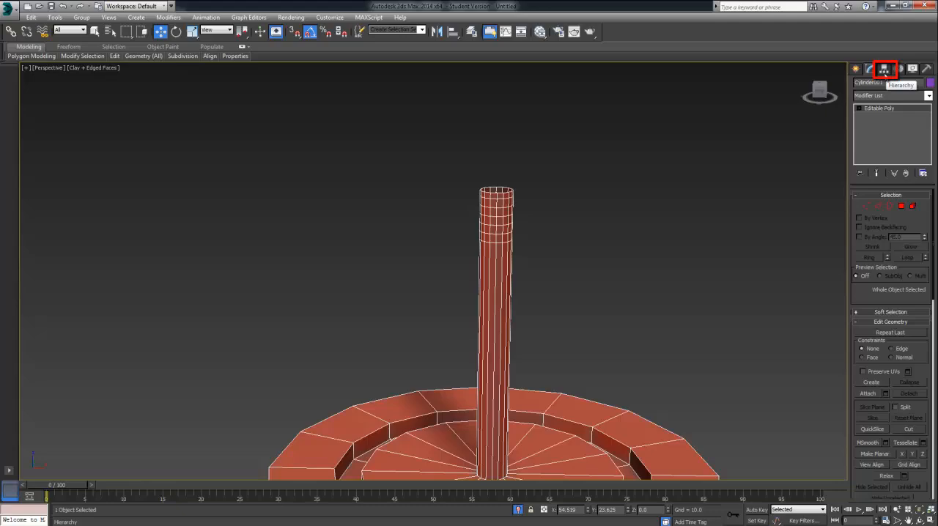
# Step: Enable Affect Pivot Only and move the cup's pivot up to the straw at Z about 74.4
pyautogui.click(884, 69)
pyautogui.moveTo(690, 250); pyautogui.dragTo(672, 132, button='middle')
pyautogui.scroll(-8, 671, 189)
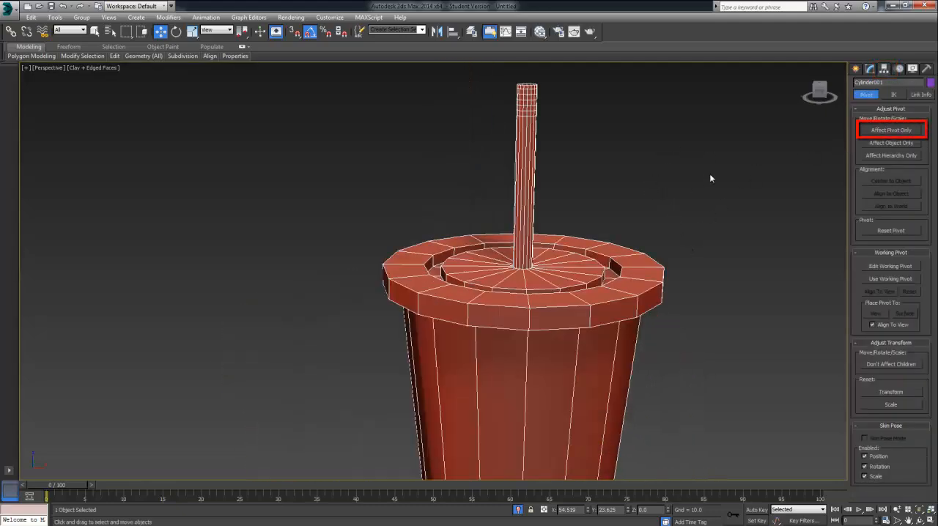
pyautogui.moveTo(679, 169); pyautogui.dragTo(572, 145, button='middle')
pyautogui.click(887, 130)
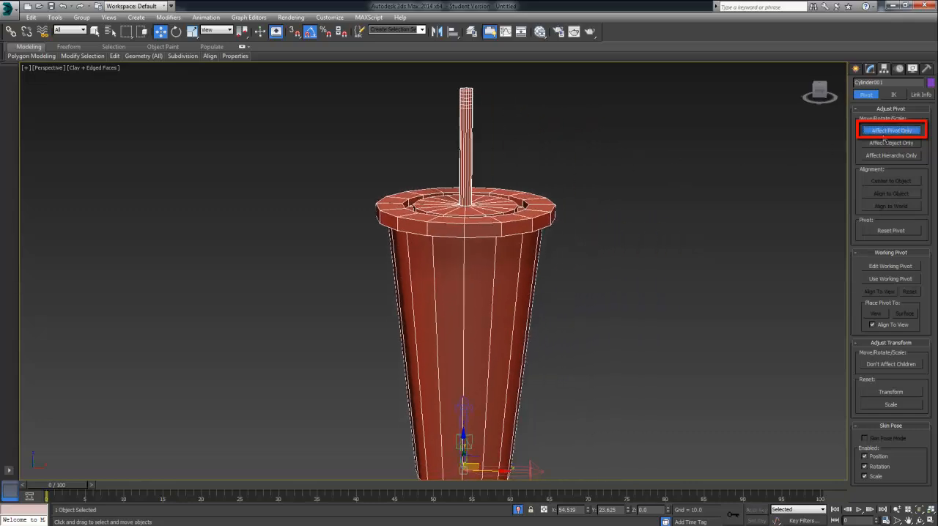
pyautogui.moveTo(458, 428); pyautogui.dragTo(433, 80)
pyautogui.scroll(6, 440, 87)
pyautogui.moveTo(445, 90); pyautogui.dragTo(368, 273, button='middle')
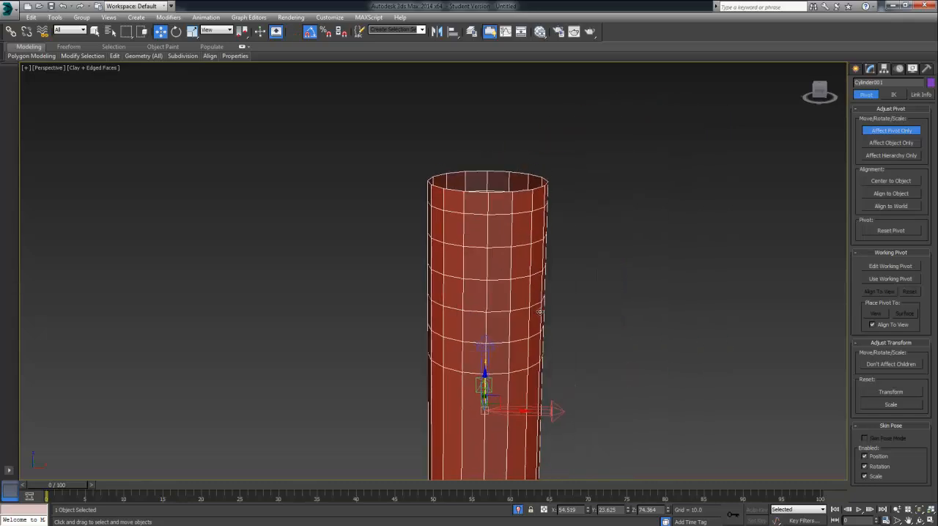
# Step: Fine-tune the pivot's height to Z about 75.5, level with the lowest of the straw's added loops
pyautogui.keyDown('alt'); pyautogui.moveTo(538, 310); pyautogui.dragTo(532, 286, button='middle'); pyautogui.keyUp('alt')
pyautogui.scroll(-3, 533, 284)
pyautogui.moveTo(463, 296); pyautogui.dragTo(463, 259)
pyautogui.scroll(2, 490, 265)
pyautogui.keyDown('alt'); pyautogui.moveTo(490, 265); pyautogui.dragTo(490, 256, button='middle'); pyautogui.keyUp('alt')
pyautogui.moveTo(466, 260); pyautogui.dragTo(465, 263)
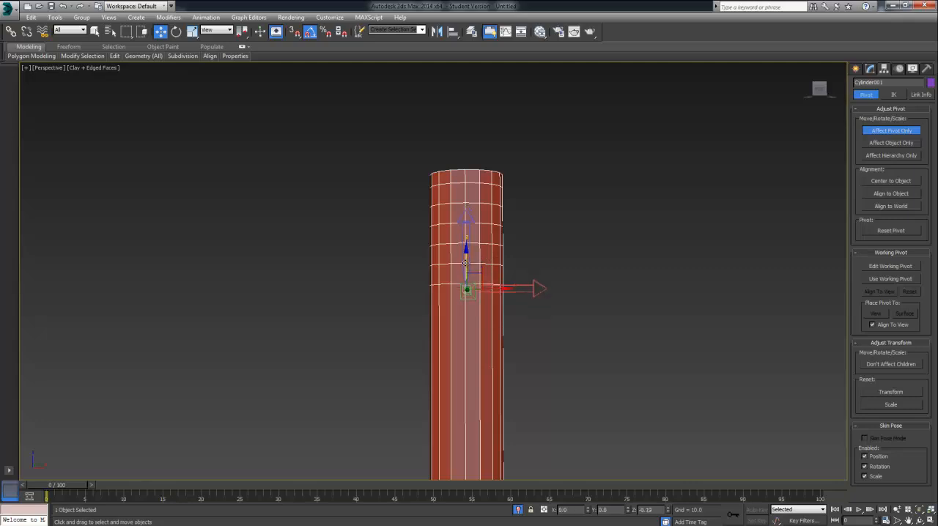
pyautogui.moveTo(466, 264)
pyautogui.keyDown('alt'); pyautogui.mouseDown(button='middle')
pyautogui.moveTo(484, 284)
pyautogui.moveTo(485, 260)
pyautogui.mouseUp(button='middle'); pyautogui.keyUp('alt')
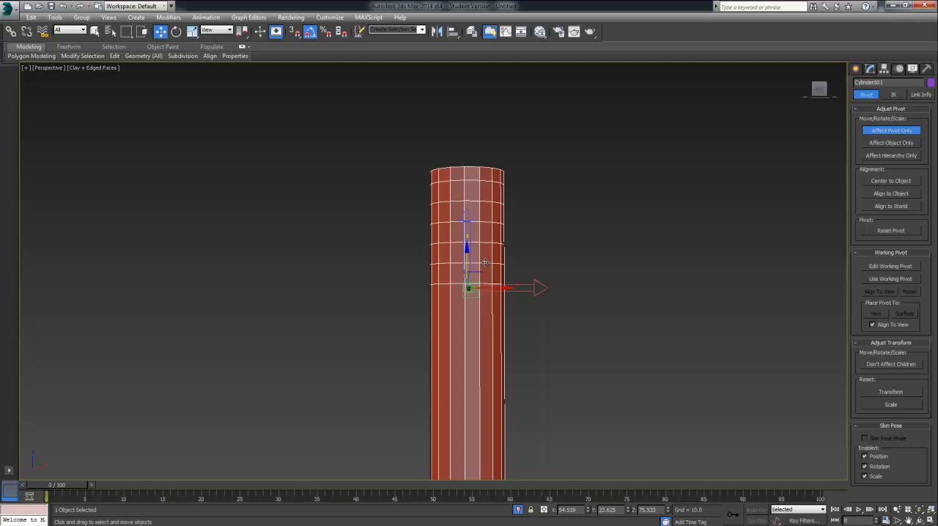
# Step: Check the pivot's position against the straw loops in the Front view, return to Perspective, and end pivot-only editing
pyautogui.press('f')
pyautogui.press('z')
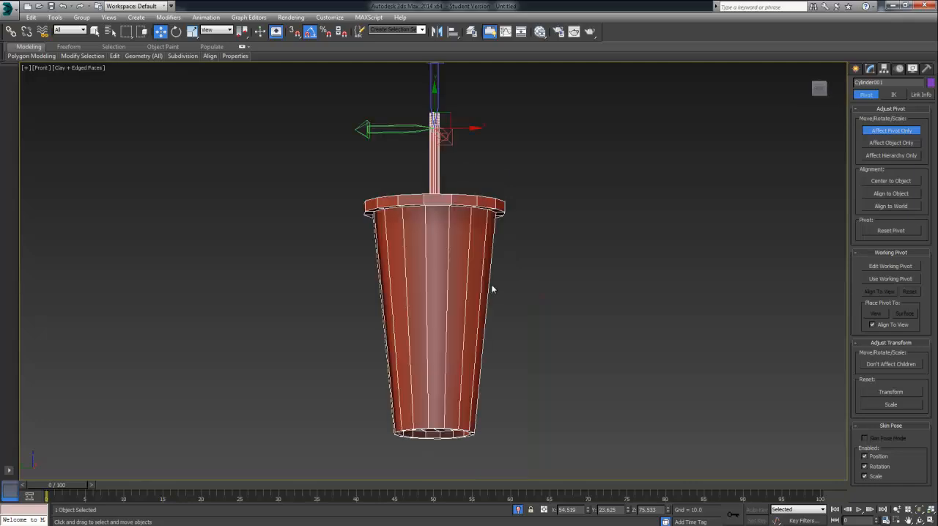
pyautogui.scroll(8, 491, 288)
pyautogui.moveTo(402, 305); pyautogui.dragTo(523, 406, button='middle')
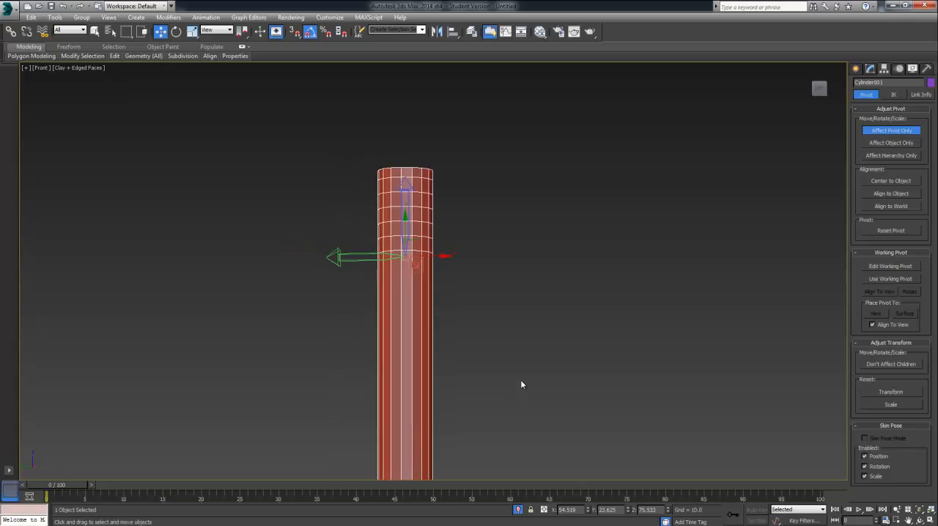
pyautogui.press('p')
pyautogui.keyDown('alt'); pyautogui.moveTo(529, 353); pyautogui.dragTo(439, 341, button='middle'); pyautogui.keyUp('alt')
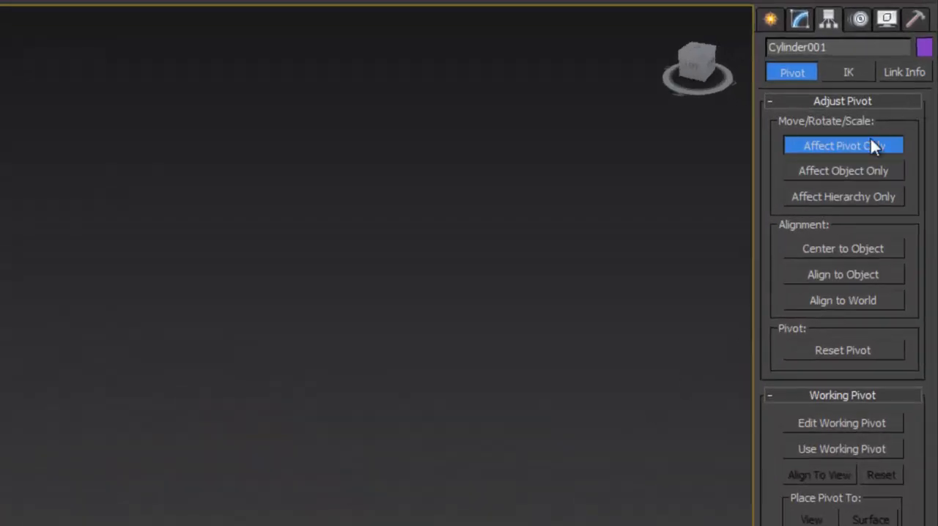
pyautogui.click(872, 144)
# Step: Add a Bend modifier to the cup object that includes the straw
pyautogui.click(769, 17)
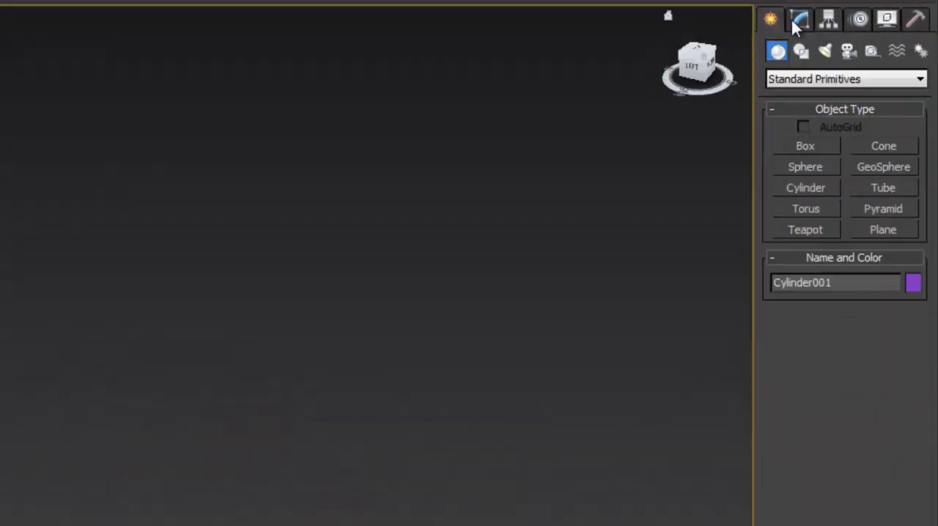
pyautogui.click(798, 20)
pyautogui.click(806, 72)
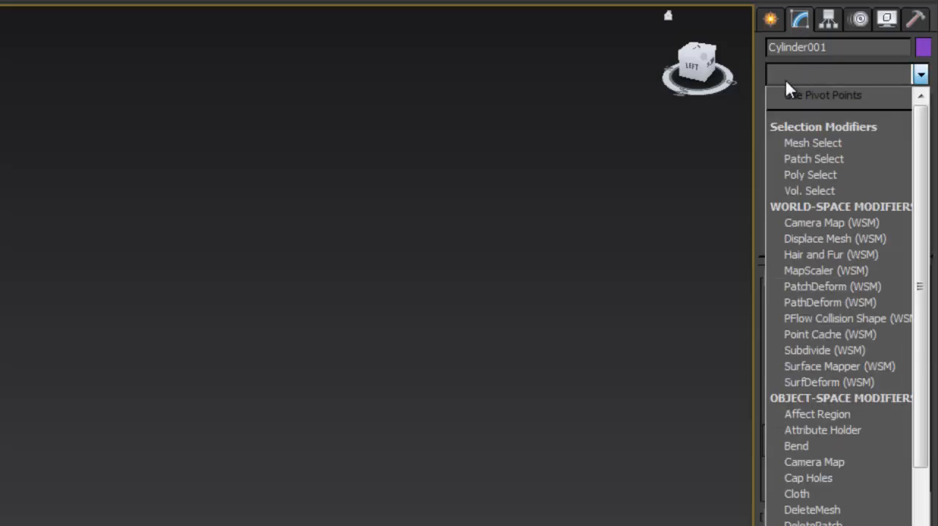
pyautogui.press('b')
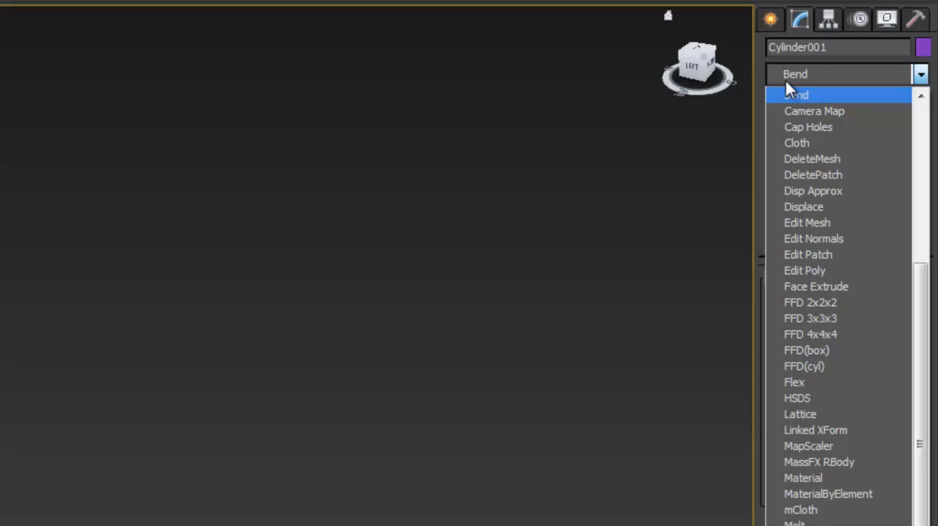
pyautogui.press('Return')
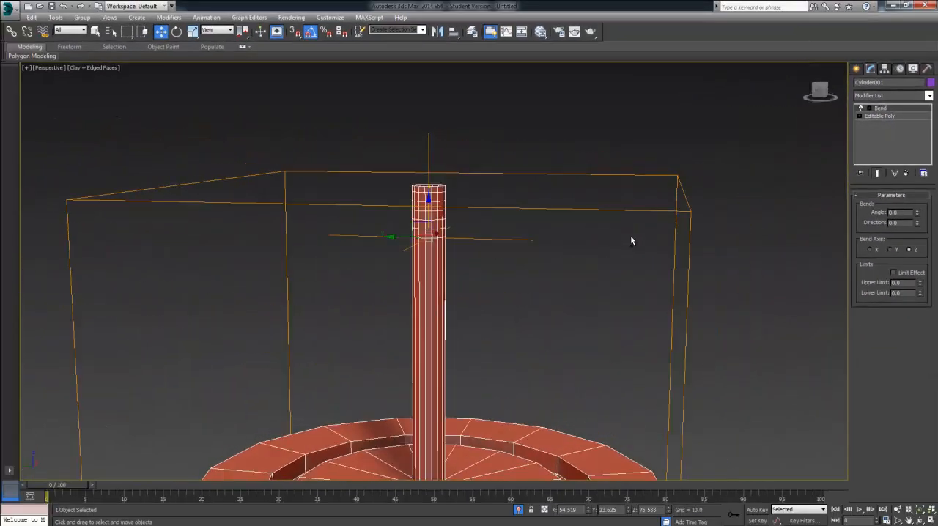
pyautogui.keyDown('alt'); pyautogui.moveTo(632, 241); pyautogui.dragTo(728, 209, button='middle'); pyautogui.keyUp('alt')
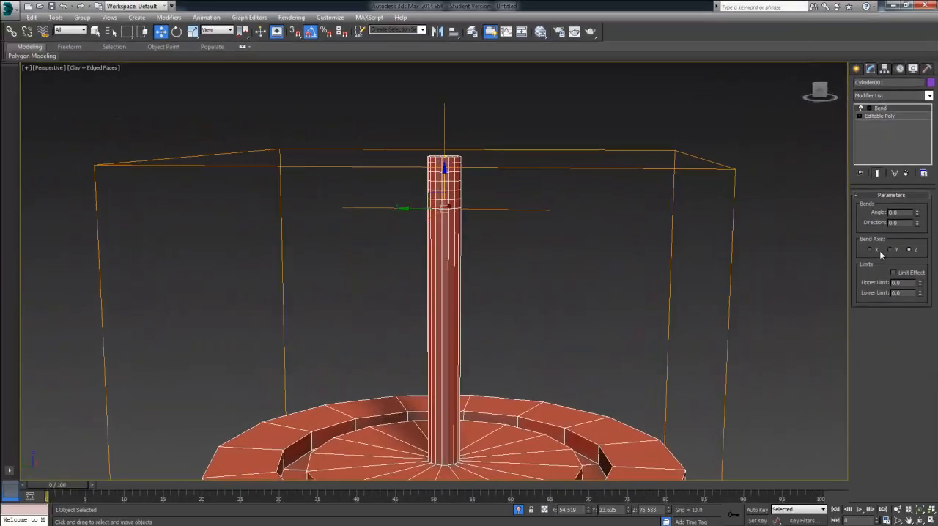
# Step: Bend the straw's upper end 94.5 degrees on the Z axis, with Limit Effect enabled and an upper limit of about 4.56
pyautogui.keyDown('alt'); pyautogui.moveTo(558, 289); pyautogui.dragTo(570, 245, button='middle'); pyautogui.keyUp('alt')
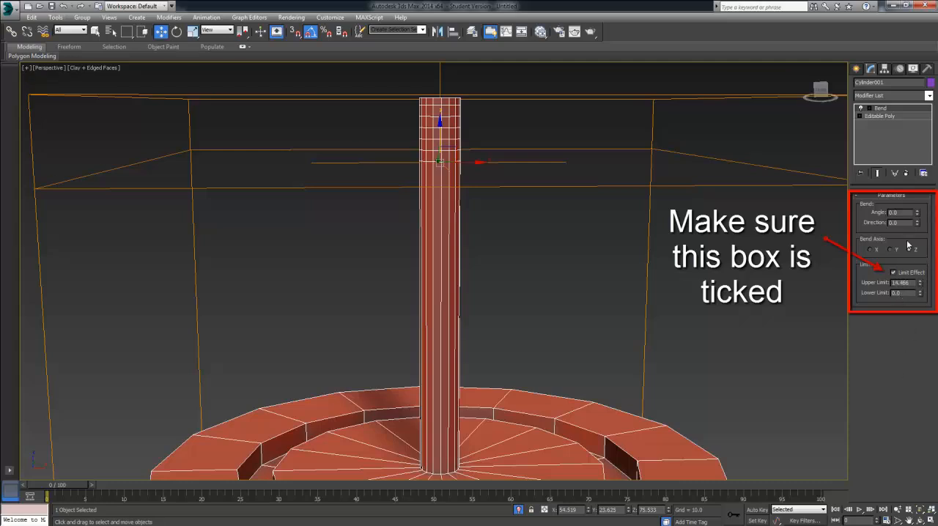
pyautogui.moveTo(921, 285); pyautogui.dragTo(916, 314)
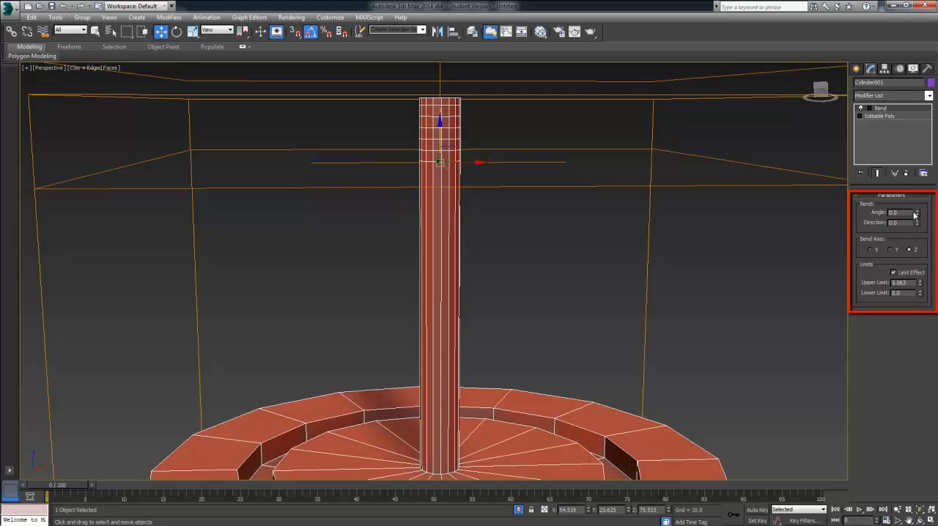
pyautogui.moveTo(916, 214); pyautogui.dragTo(893, 123)
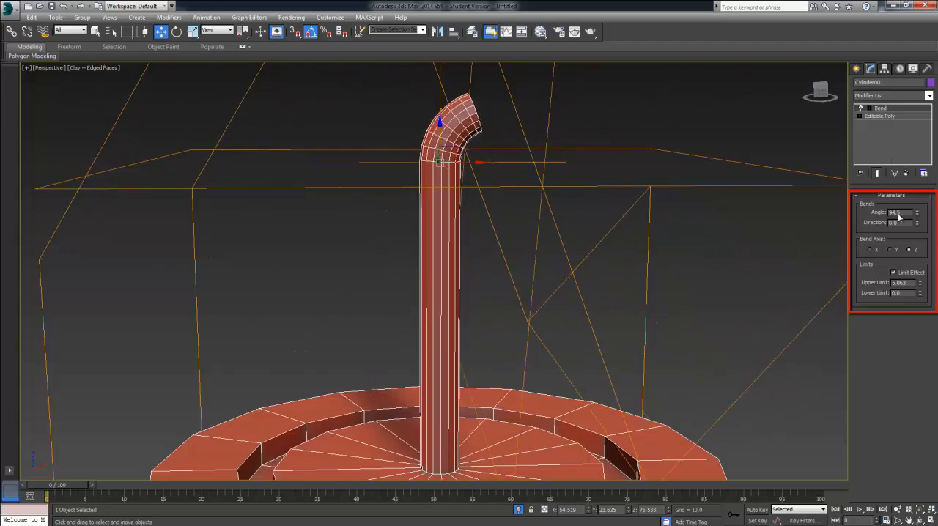
pyautogui.keyDown('alt'); pyautogui.moveTo(672, 266); pyautogui.dragTo(666, 259, button='middle'); pyautogui.keyUp('alt')
pyautogui.scroll(-1, 666, 260)
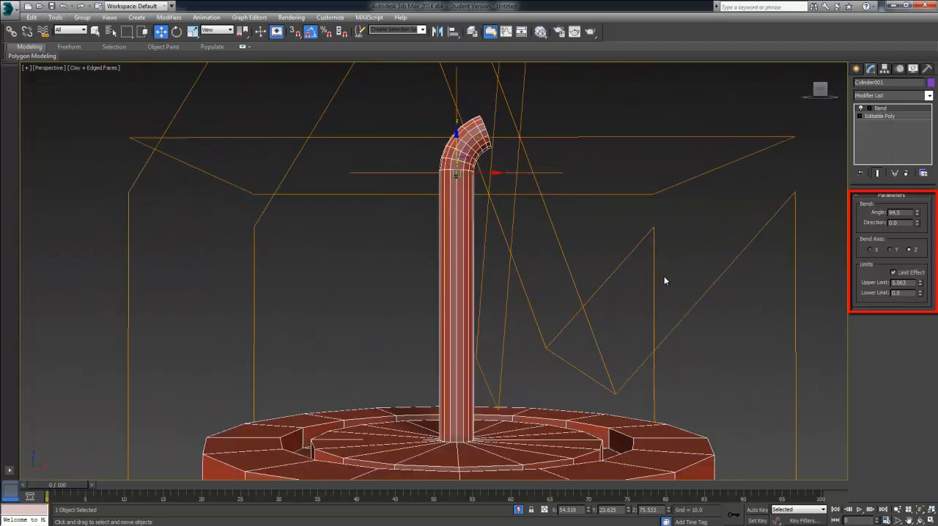
pyautogui.moveTo(921, 285)
pyautogui.mouseDown()
pyautogui.moveTo(920, 295)
pyautogui.moveTo(919, 281)
pyautogui.mouseUp()
pyautogui.moveTo(612, 251); pyautogui.dragTo(612, 283, button='middle')
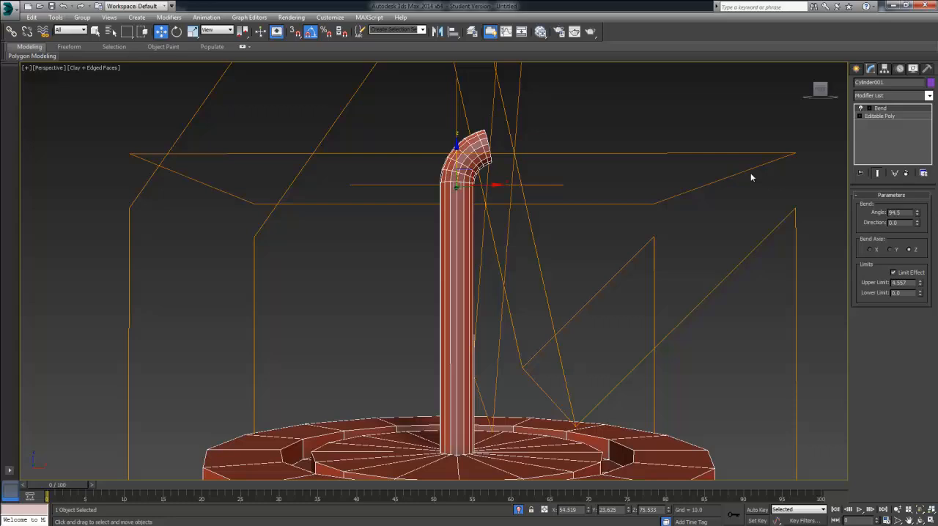
# Step: Compare the unbent base mesh with the Bend result, and convert the bent object to an Editable Poly
pyautogui.click(883, 117)
pyautogui.click(881, 109)
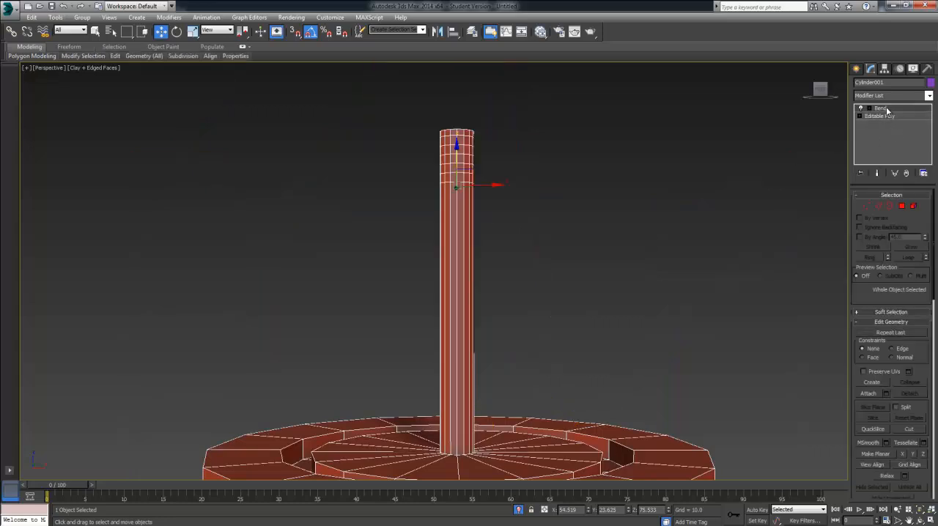
pyautogui.rightClick(443, 259)
pyautogui.moveTo(476, 350)
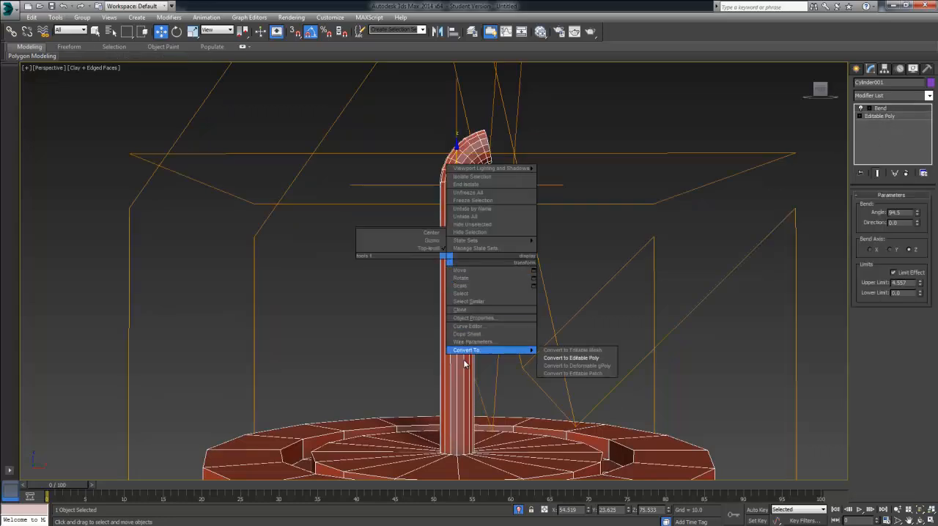
pyautogui.click(546, 358)
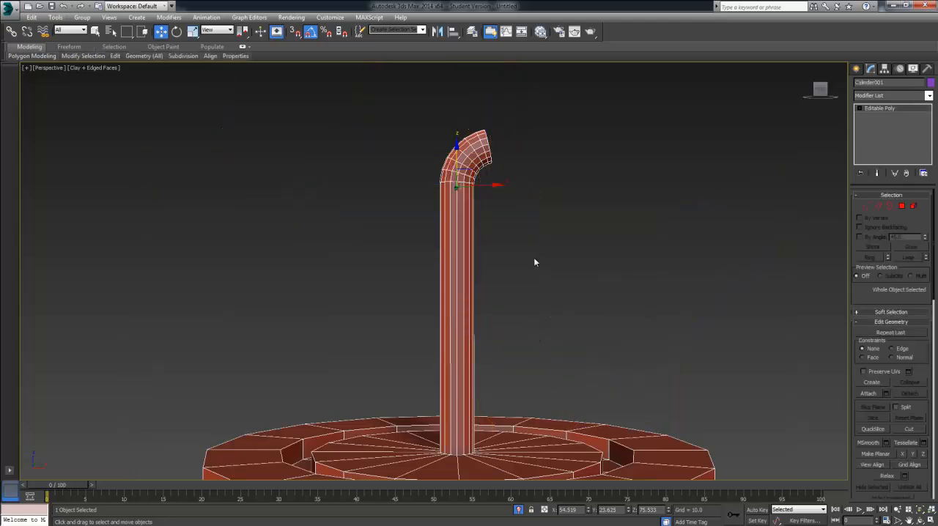
# Step: Restrict the edge selection to the straw's bend loops by deselecting the lowest loop, where the bend meets the straight section
pyautogui.click(882, 208)
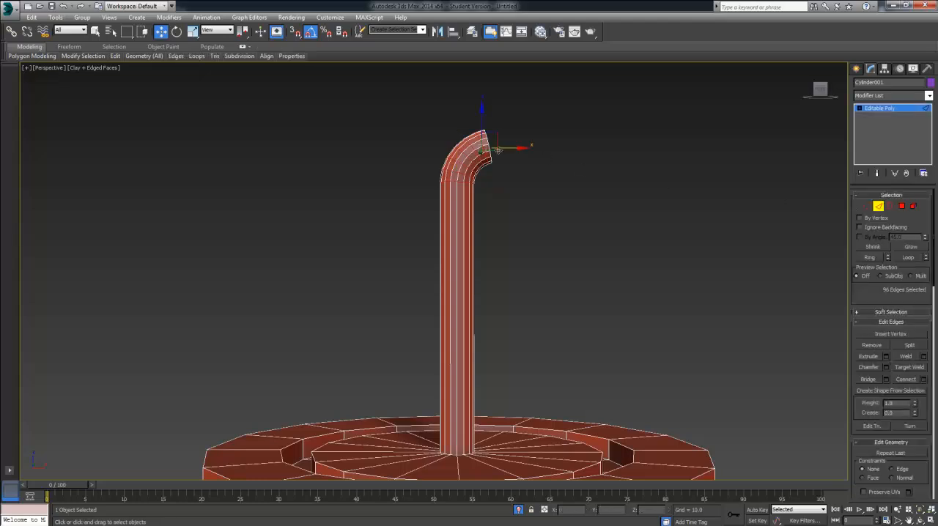
pyautogui.keyDown('alt'); pyautogui.moveTo(465, 180); pyautogui.dragTo(471, 187, button='middle'); pyautogui.keyUp('alt')
pyautogui.click(455, 184)
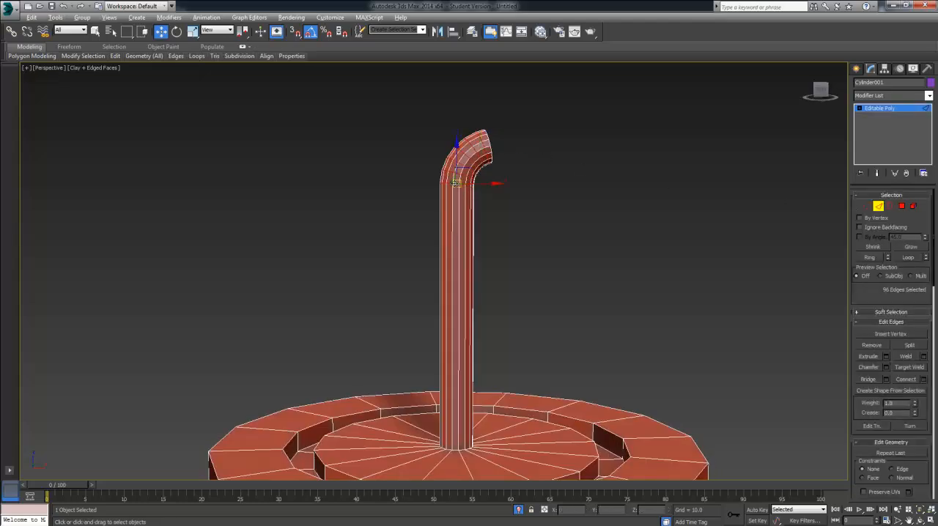
pyautogui.scroll(3, 495, 201)
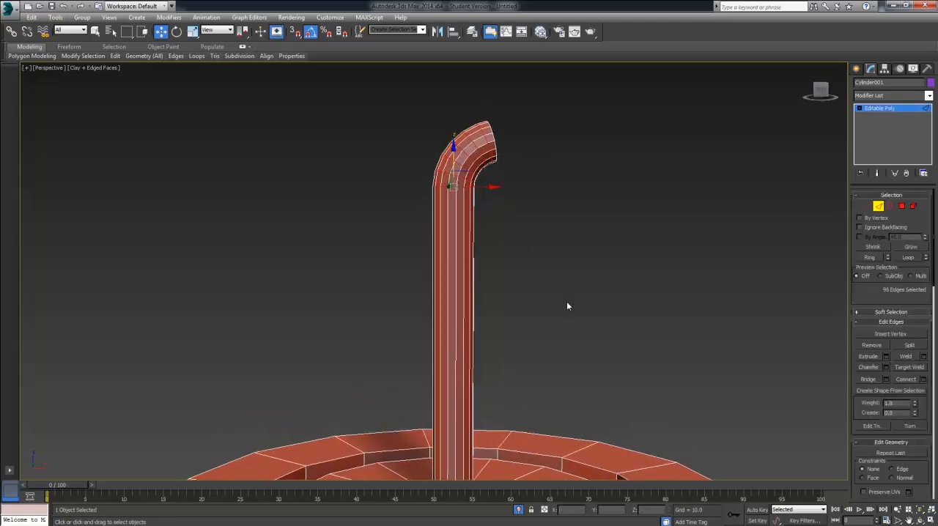
pyautogui.moveTo(508, 203); pyautogui.dragTo(422, 197)
pyautogui.moveTo(562, 222)
pyautogui.keyDown('alt'); pyautogui.mouseDown(button='middle')
pyautogui.moveTo(545, 226)
pyautogui.moveTo(558, 227)
pyautogui.mouseUp(button='middle'); pyautogui.keyUp('alt')
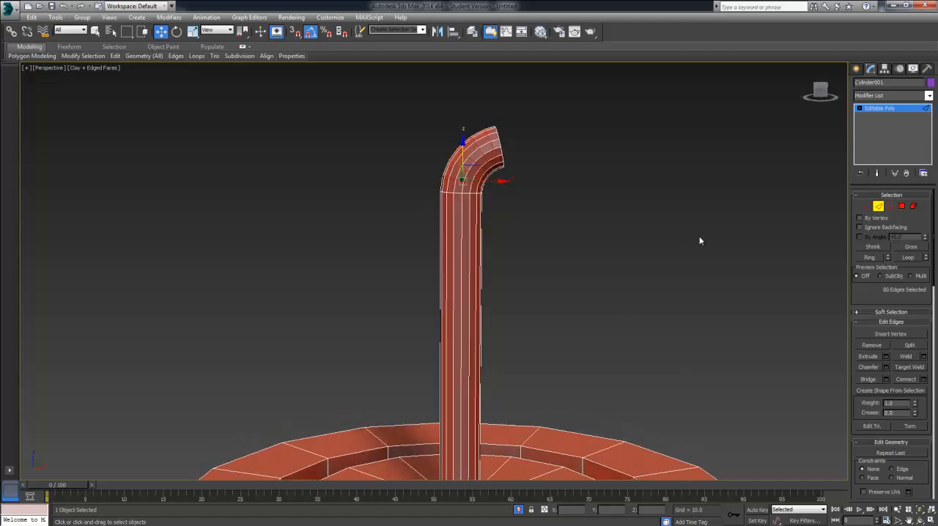
# Step: Extrude the selected bend loops outward into ridges with a height of 0.11 and a width of 0.16
pyautogui.click(887, 357)
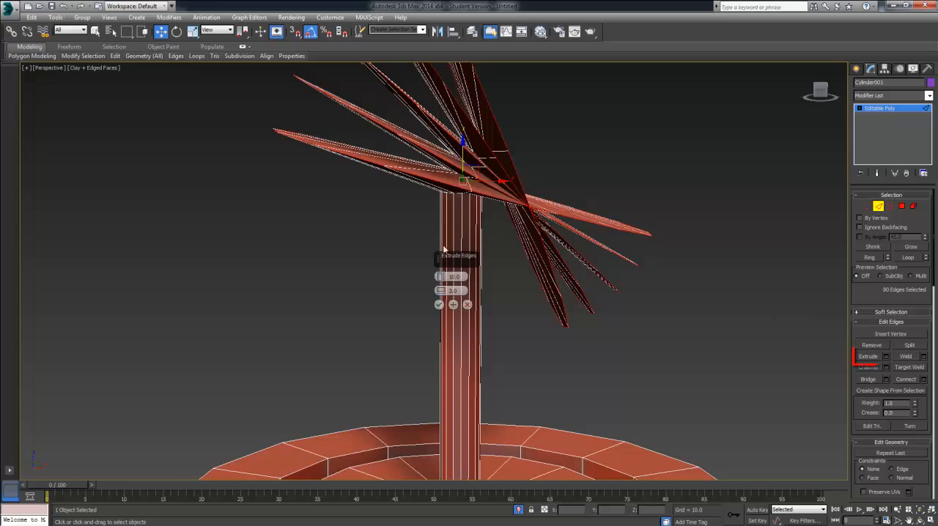
pyautogui.moveTo(440, 277); pyautogui.dragTo(439, 329)
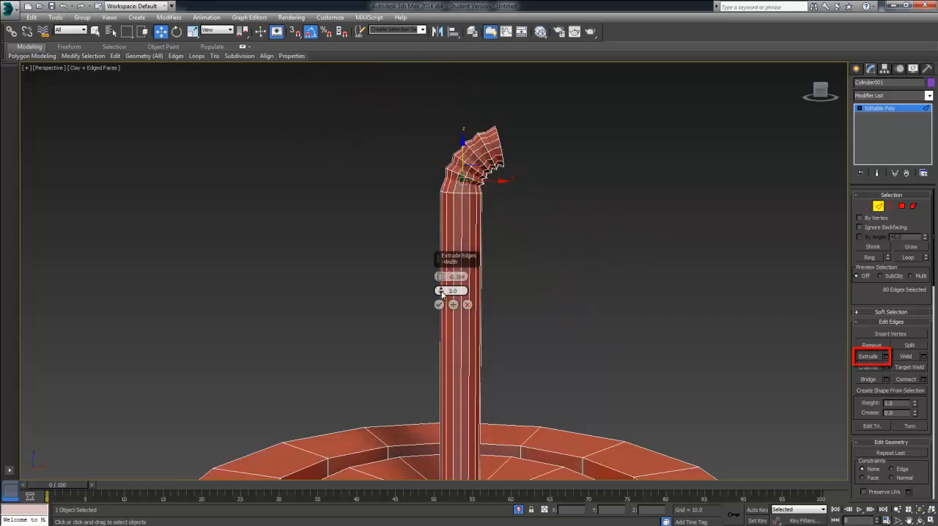
pyautogui.moveTo(440, 291)
pyautogui.mouseDown()
pyautogui.moveTo(441, 323)
pyautogui.moveTo(440, 304)
pyautogui.mouseUp()
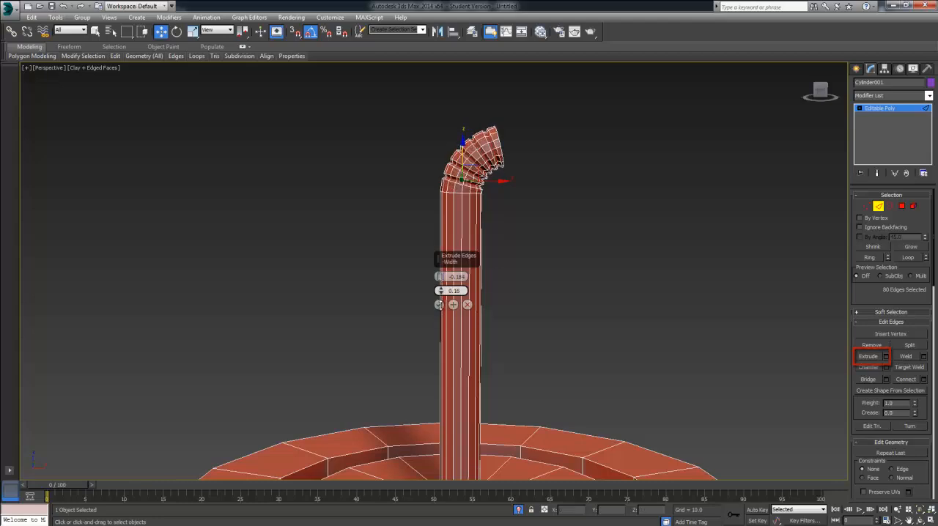
pyautogui.keyDown('alt'); pyautogui.moveTo(505, 234); pyautogui.dragTo(490, 185, button='middle'); pyautogui.keyUp('alt')
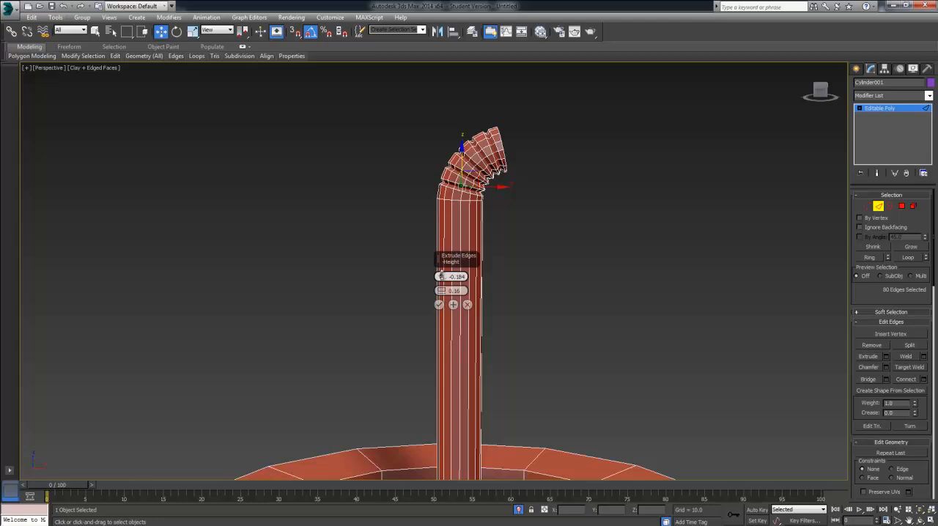
pyautogui.moveTo(442, 277)
pyautogui.mouseDown()
pyautogui.moveTo(442, 265)
pyautogui.moveTo(442, 290)
pyautogui.moveTo(443, 277)
pyautogui.mouseUp()
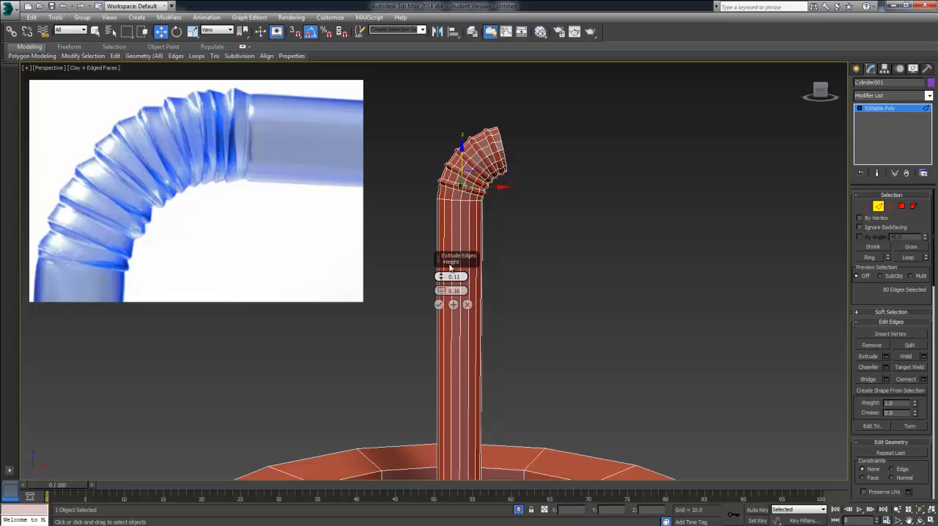
pyautogui.keyDown('alt'); pyautogui.moveTo(497, 227); pyautogui.dragTo(570, 9, button='middle'); pyautogui.keyUp('alt')
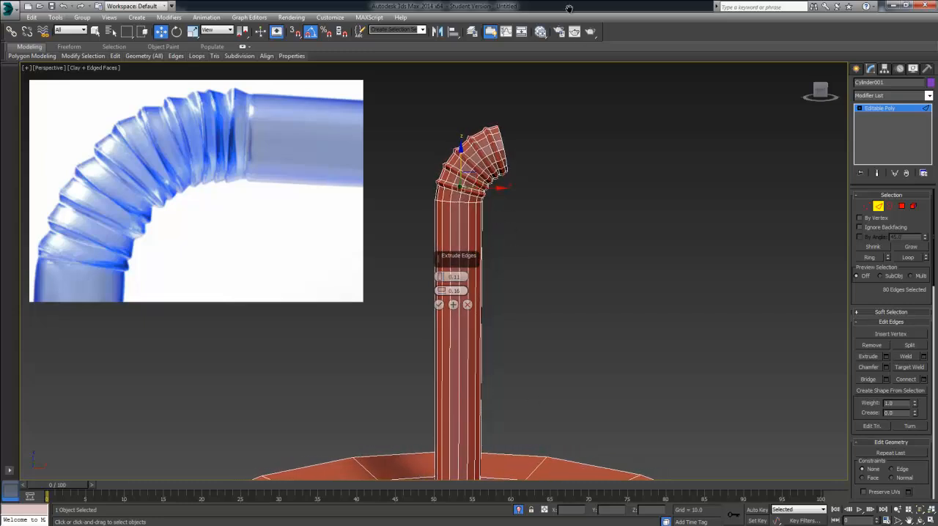
pyautogui.click(438, 305)
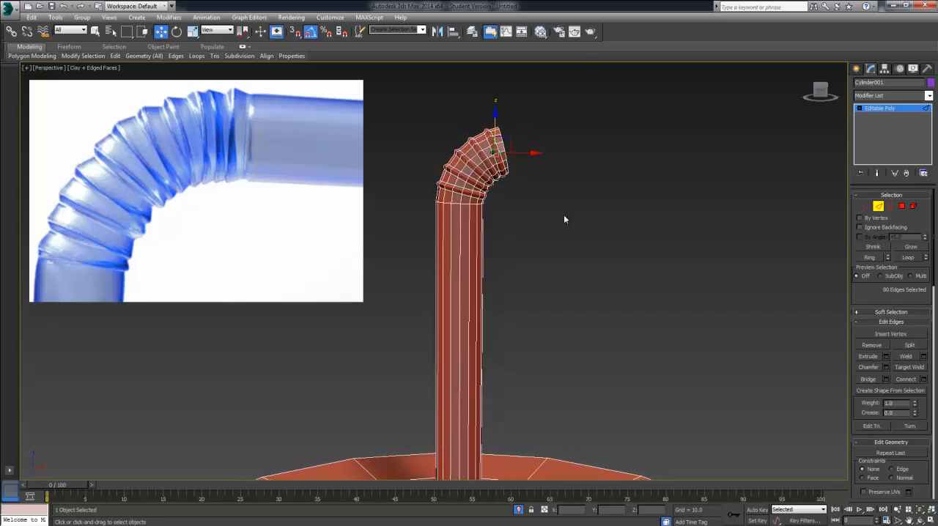
# Step: Cap the open border at the straw's bent end and select the new cap polygon
pyautogui.moveTo(551, 193)
pyautogui.keyDown('alt'); pyautogui.mouseDown(button='middle')
pyautogui.moveTo(465, 125)
pyautogui.moveTo(523, 196)
pyautogui.moveTo(557, 174)
pyautogui.moveTo(542, 204)
pyautogui.mouseUp(button='middle'); pyautogui.keyUp('alt')
pyautogui.click(542, 200)
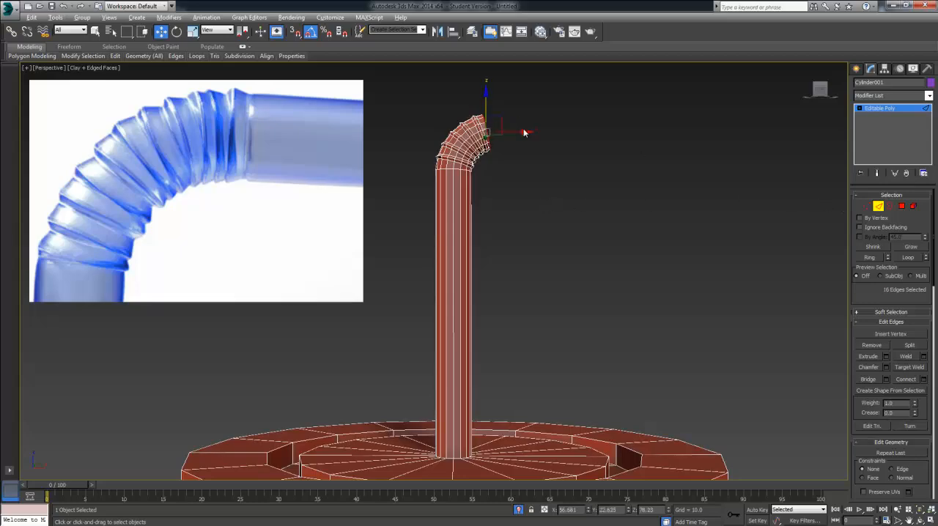
pyautogui.keyDown('alt'); pyautogui.moveTo(525, 132); pyautogui.dragTo(640, 192, button='middle'); pyautogui.keyUp('alt')
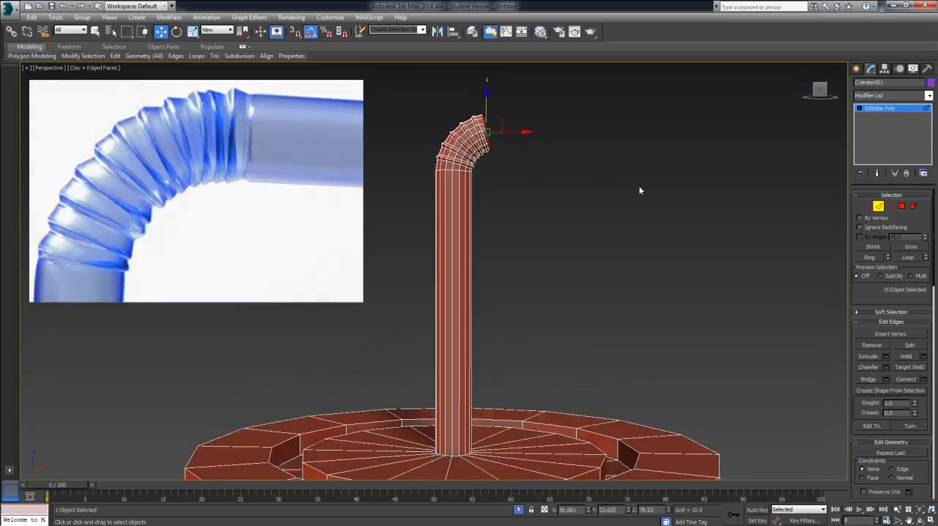
pyautogui.keyDown('alt'); pyautogui.moveTo(711, 281); pyautogui.dragTo(609, 231, button='middle'); pyautogui.keyUp('alt')
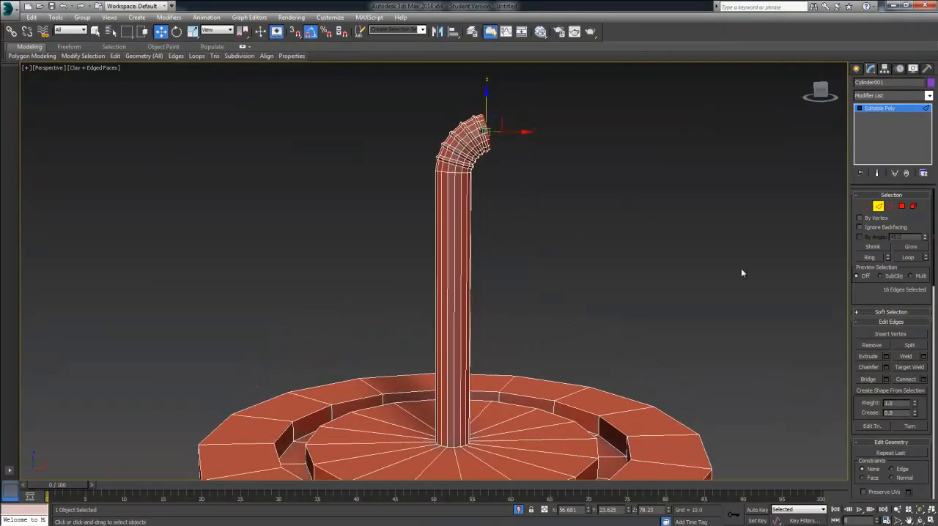
pyautogui.click(890, 207)
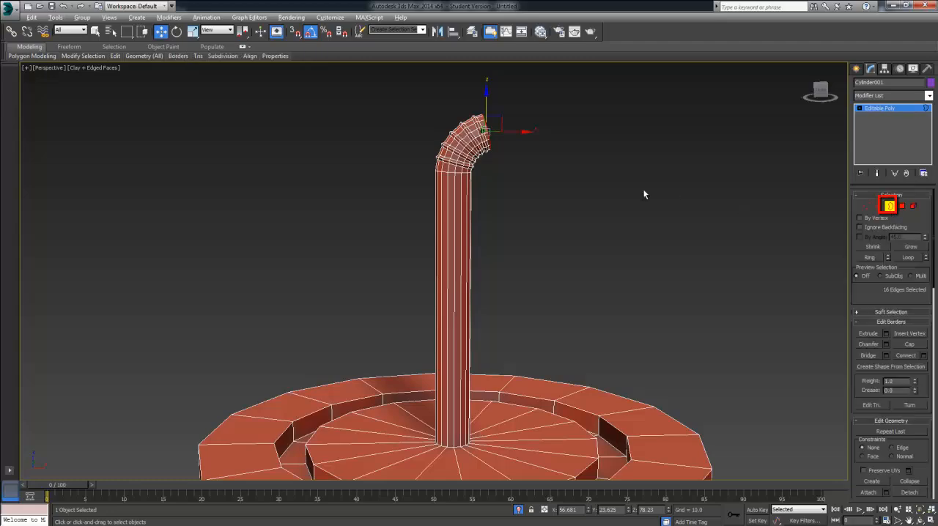
pyautogui.keyDown('alt'); pyautogui.moveTo(643, 191); pyautogui.dragTo(572, 200, button='middle'); pyautogui.keyUp('alt')
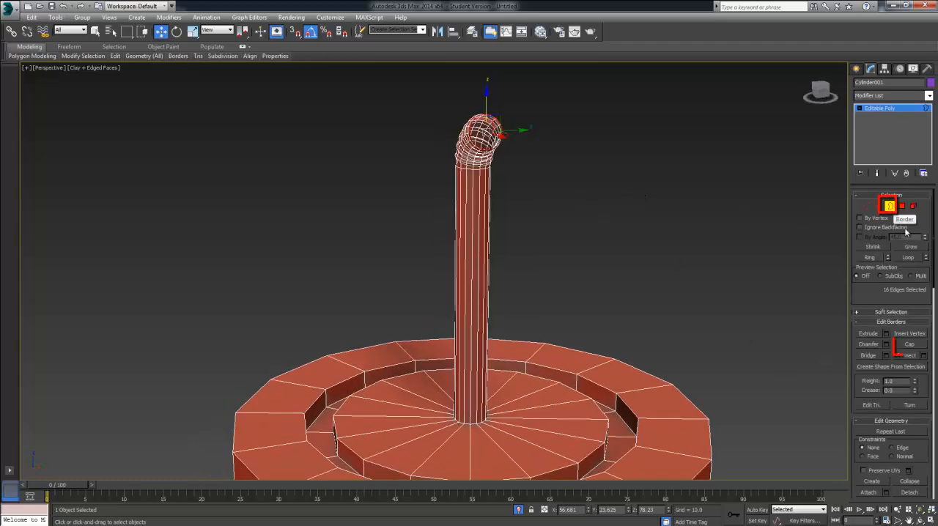
pyautogui.click(912, 346)
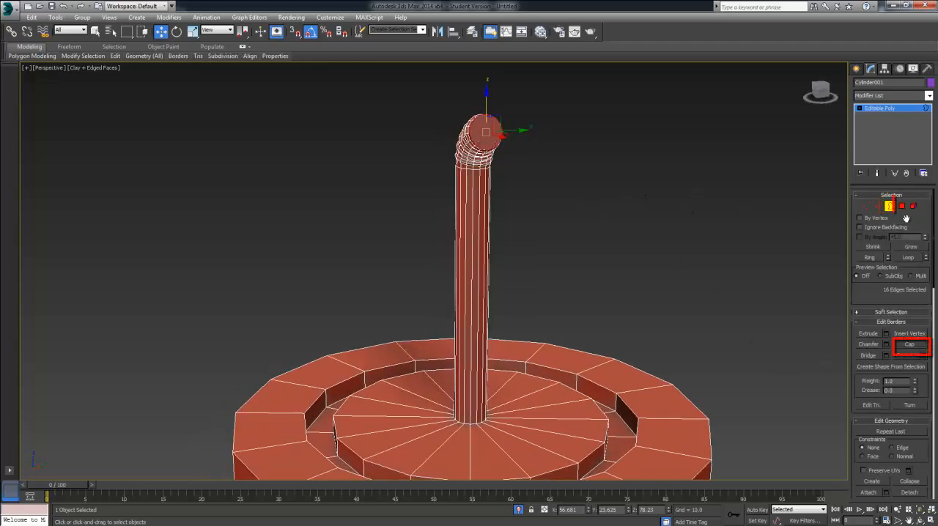
pyautogui.click(902, 206)
pyautogui.click(486, 132)
pyautogui.keyDown('alt'); pyautogui.moveTo(517, 162); pyautogui.dragTo(580, 170, button='middle'); pyautogui.keyUp('alt')
pyautogui.click(886, 345)
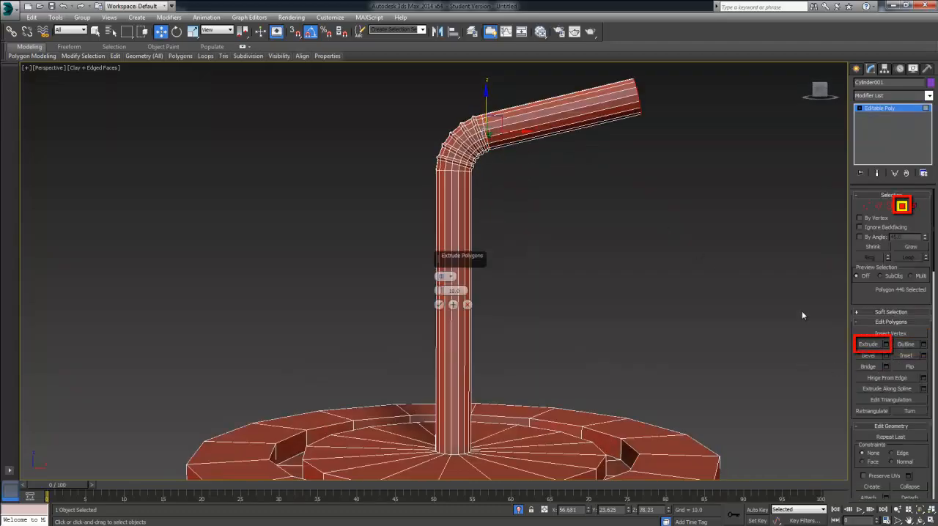
pyautogui.click(439, 305)
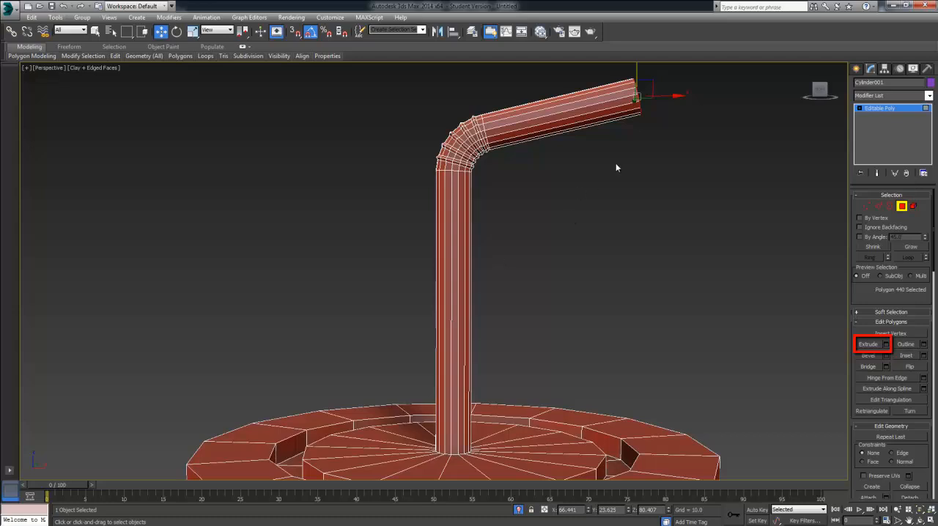
pyautogui.hotkey('ctrl', 'z')
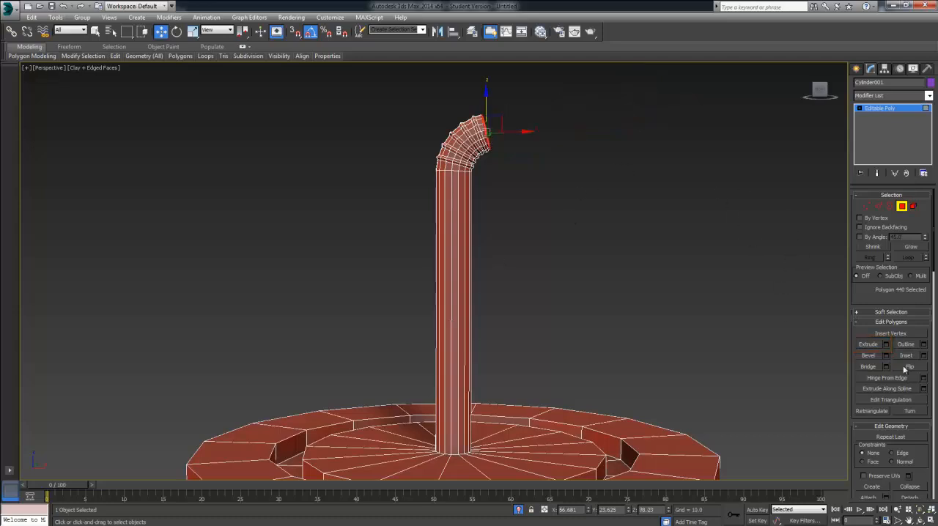
# Step: Extrude the cap polygon at the straw's bent end by 10 to form the straight mouthpiece section
pyautogui.click(886, 345)
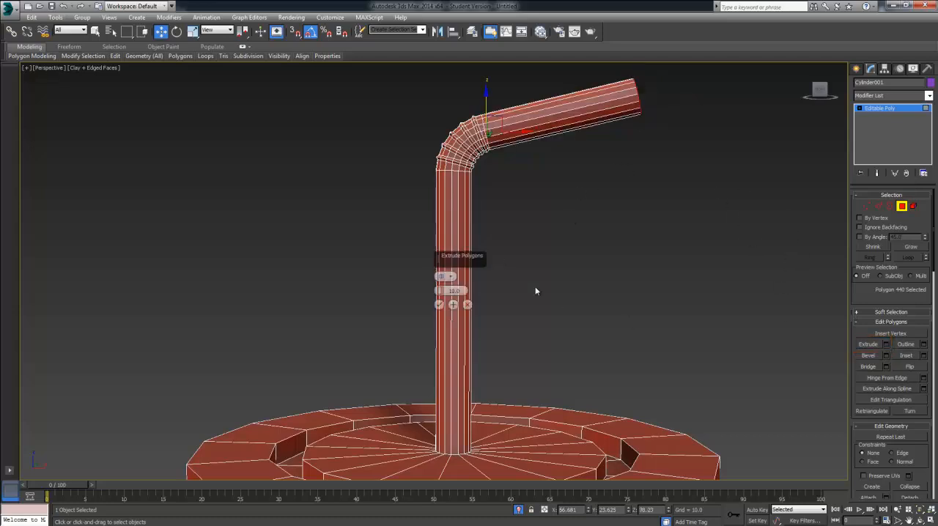
pyautogui.click(439, 304)
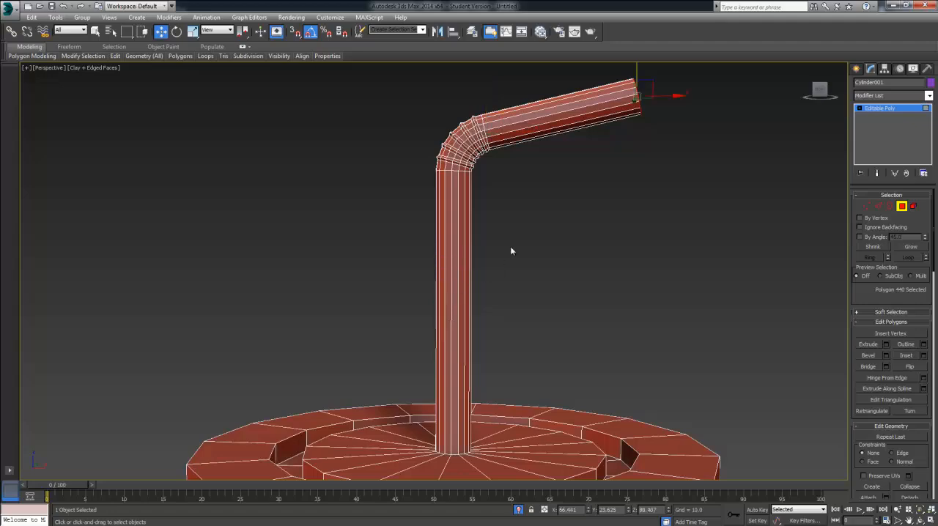
# Step: Inset the end polygon of the straw's mouthpiece by about 0.119 to form a thin rim
pyautogui.keyDown('alt'); pyautogui.moveTo(510, 246); pyautogui.dragTo(512, 220, button='middle'); pyautogui.keyUp('alt')
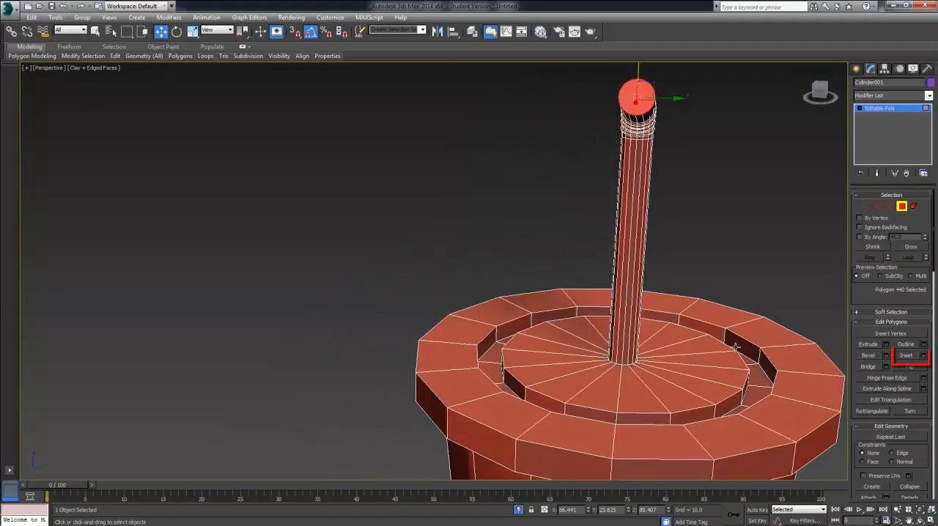
pyautogui.click(923, 357)
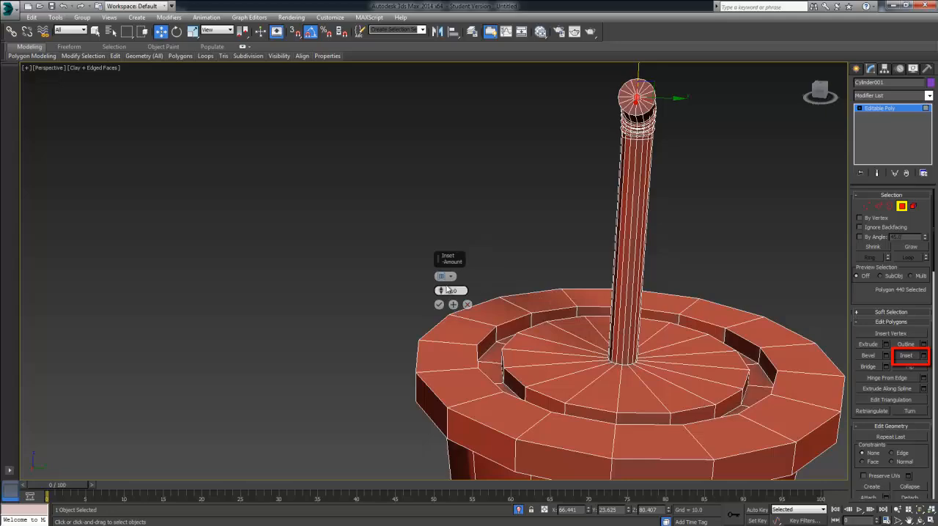
pyautogui.moveTo(441, 290)
pyautogui.mouseDown()
pyautogui.moveTo(447, 281)
pyautogui.moveTo(447, 295)
pyautogui.mouseUp()
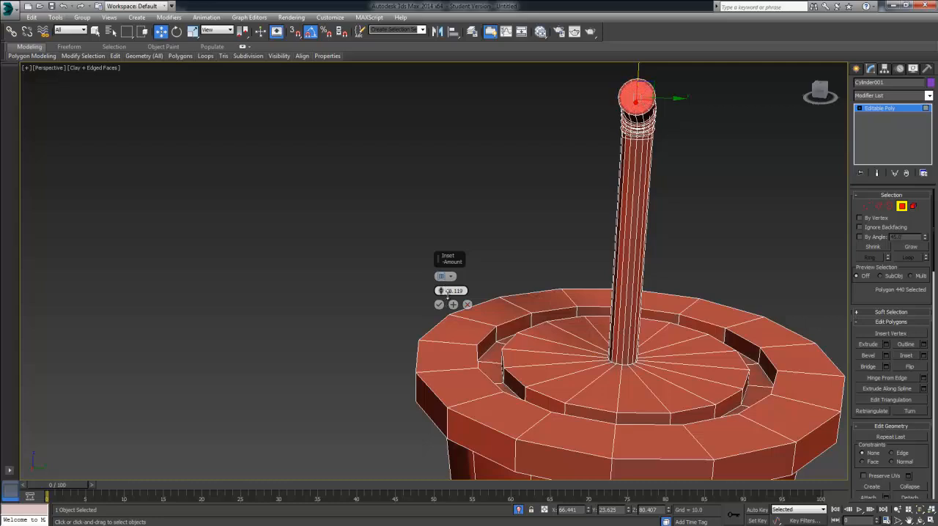
pyautogui.click(440, 305)
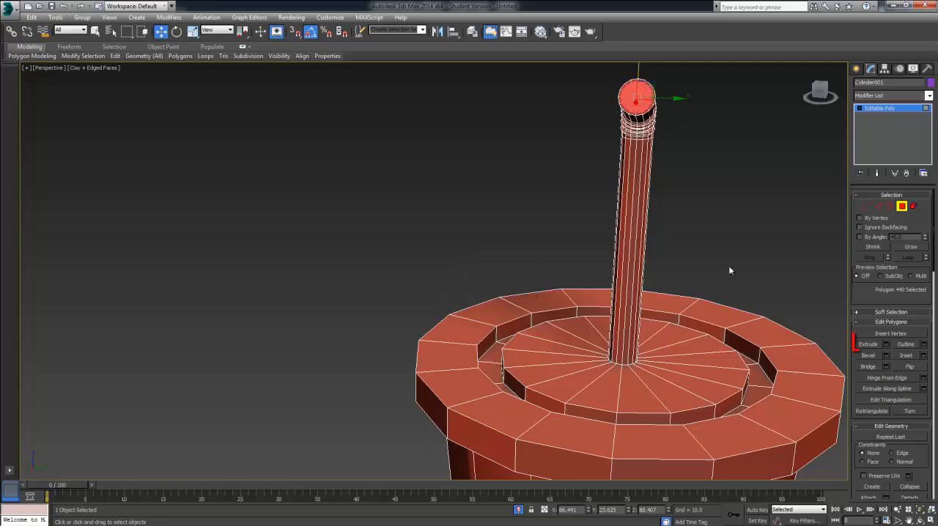
# Step: Extrude the inset polygon into the mouthpiece by about -15.75 to hollow out the straw's end
pyautogui.click(887, 345)
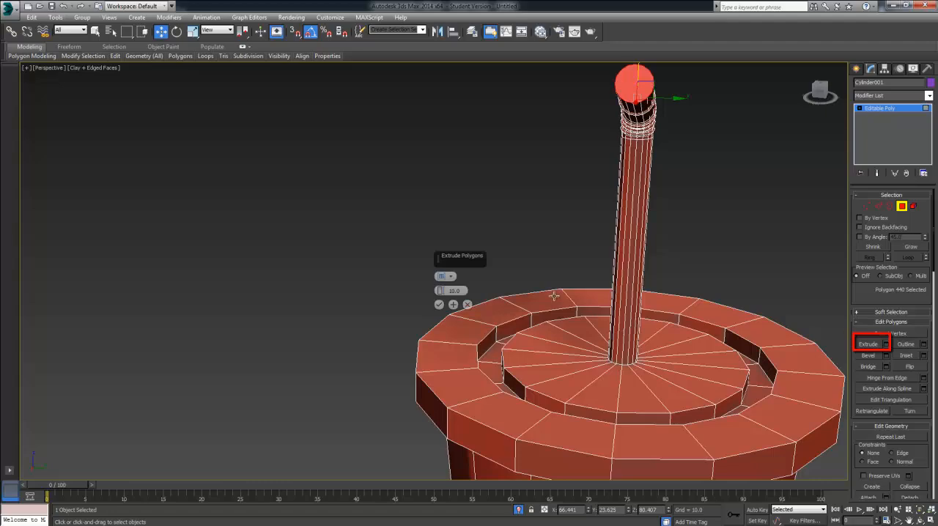
pyautogui.moveTo(439, 293); pyautogui.dragTo(445, 382)
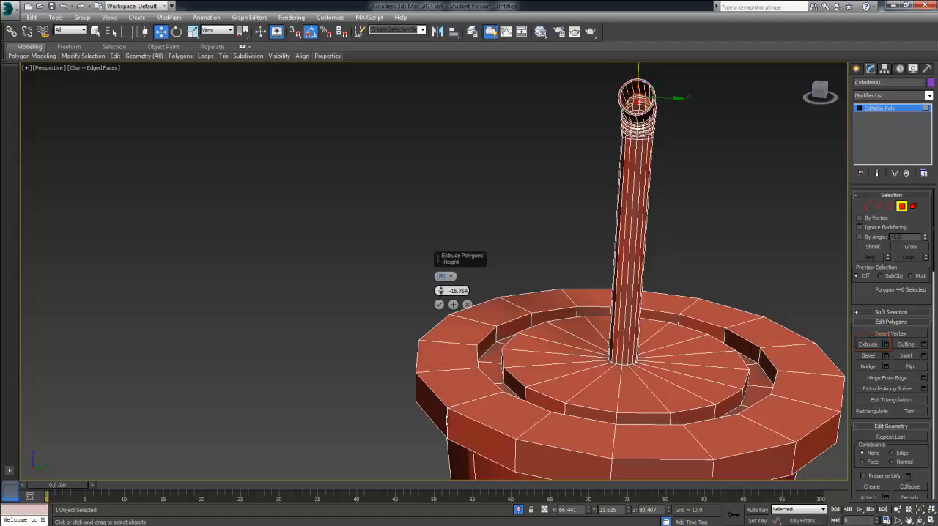
pyautogui.keyDown('alt'); pyautogui.moveTo(490, 304); pyautogui.dragTo(588, 155, button='middle'); pyautogui.keyUp('alt')
pyautogui.click(439, 305)
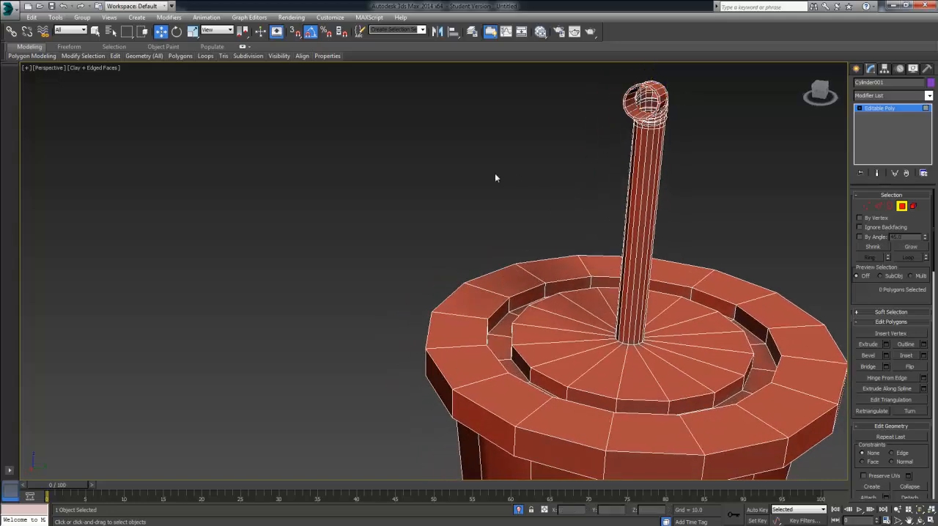
# Step: Select the edges around the opening deep inside the straw's mouthpiece and bridge them with 1 segment to close it
pyautogui.keyDown('alt'); pyautogui.moveTo(466, 172); pyautogui.dragTo(827, 250, button='middle'); pyautogui.keyUp('alt')
pyautogui.click(877, 207)
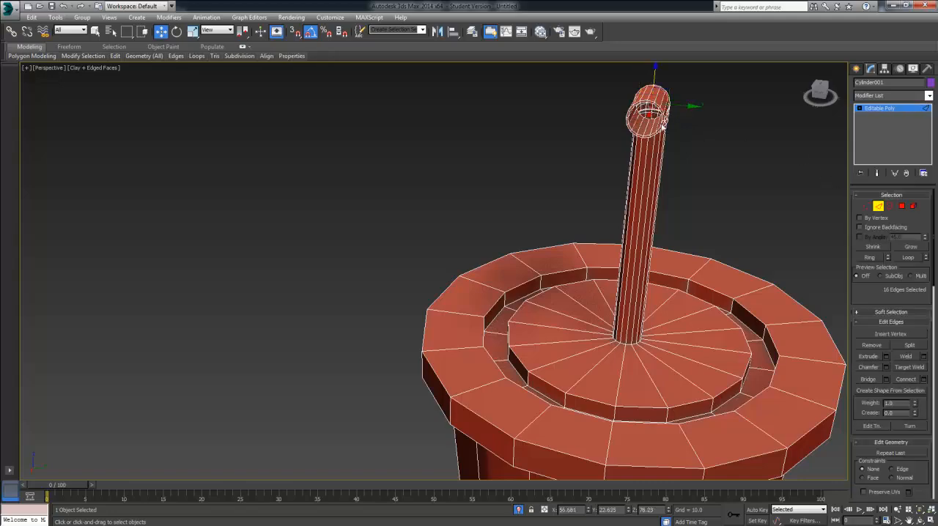
pyautogui.keyDown('alt'); pyautogui.moveTo(648, 114); pyautogui.dragTo(604, 193, button='middle'); pyautogui.keyUp('alt')
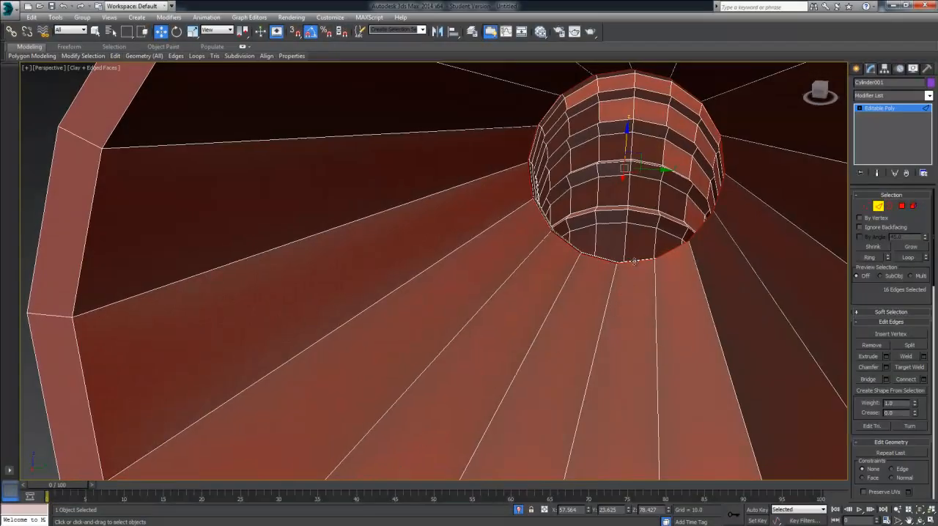
pyautogui.keyDown('alt'); pyautogui.click(611, 71); pyautogui.keyUp('alt')
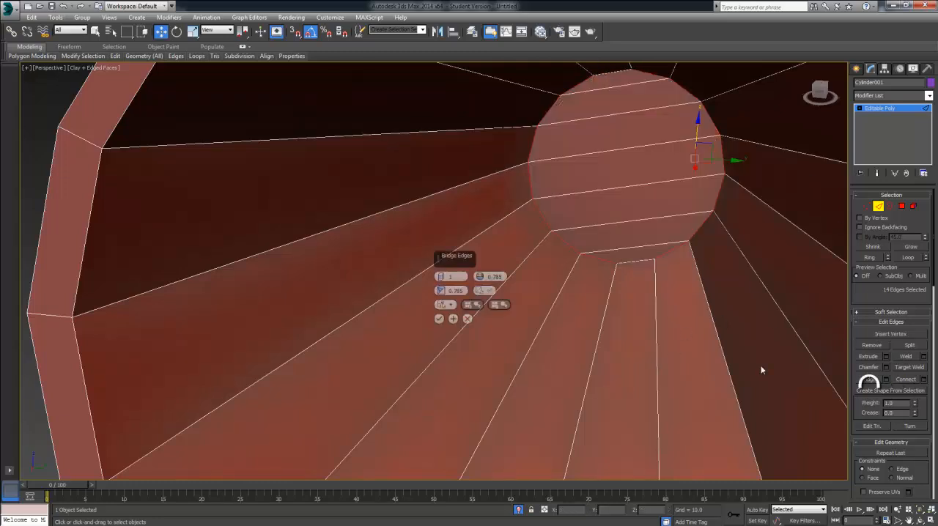
pyautogui.click(440, 320)
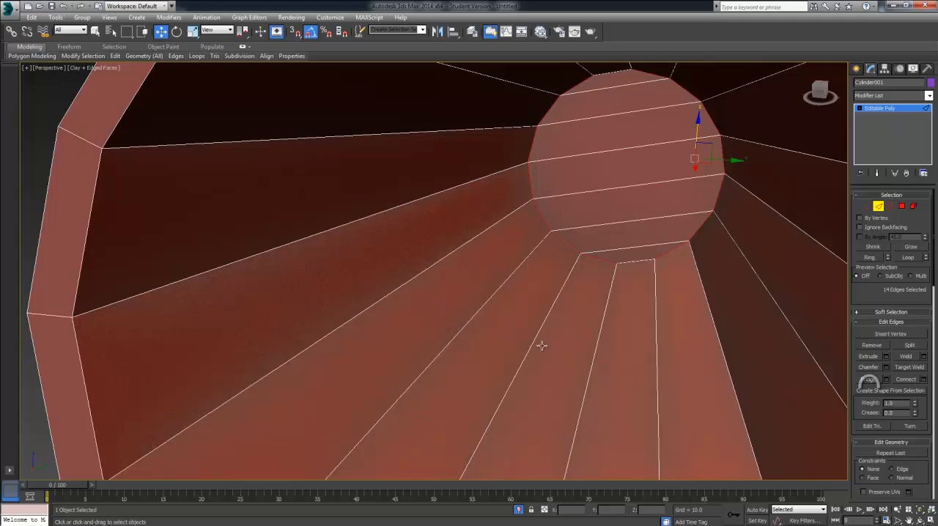
# Step: Leave edge editing, deselect the cup, and end its isolation to show the whole tray set
pyautogui.scroll(-3, 542, 345)
pyautogui.moveTo(543, 347)
pyautogui.keyDown('alt'); pyautogui.mouseDown(button='middle')
pyautogui.moveTo(613, 332)
pyautogui.moveTo(550, 340)
pyautogui.mouseUp(button='middle'); pyautogui.keyUp('alt')
pyautogui.scroll(-8, 549, 341)
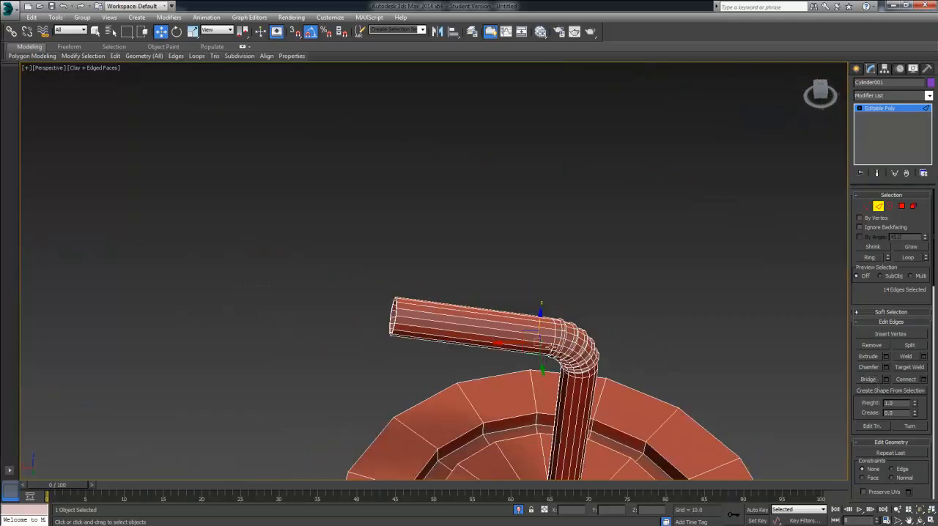
pyautogui.click(877, 208)
pyautogui.keyDown('alt'); pyautogui.moveTo(610, 331); pyautogui.dragTo(709, 348, button='middle'); pyautogui.keyUp('alt')
pyautogui.click(651, 323)
pyautogui.scroll(-5, 617, 339)
pyautogui.moveTo(634, 353); pyautogui.dragTo(743, 255, button='middle')
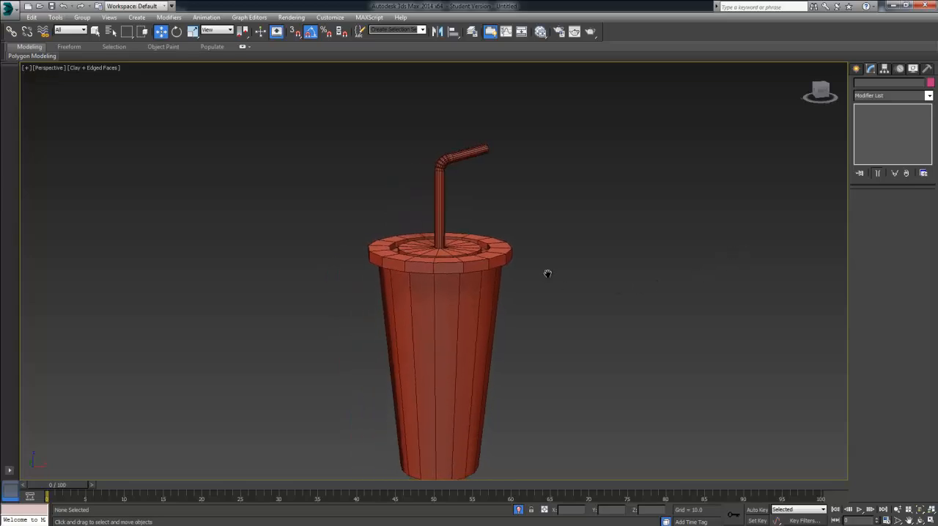
pyautogui.moveTo(547, 274); pyautogui.dragTo(622, 294, button='middle')
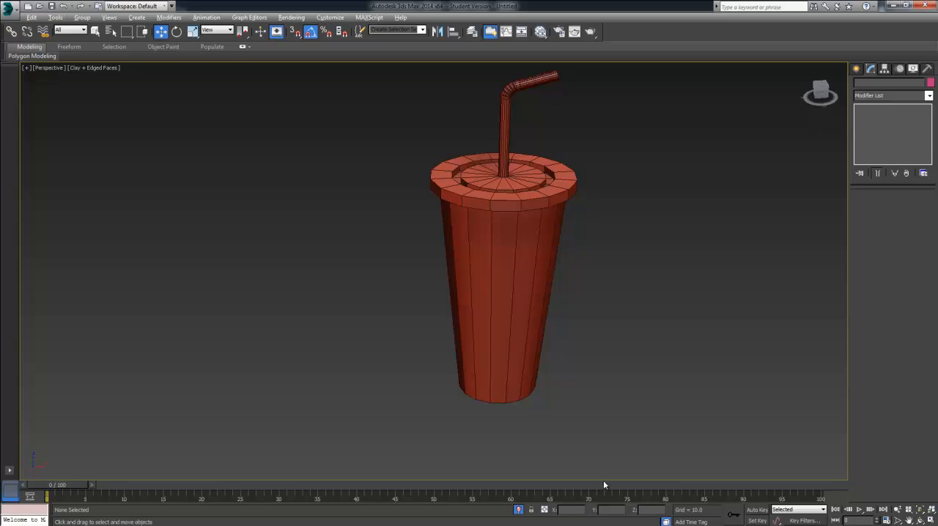
pyautogui.click(520, 511)
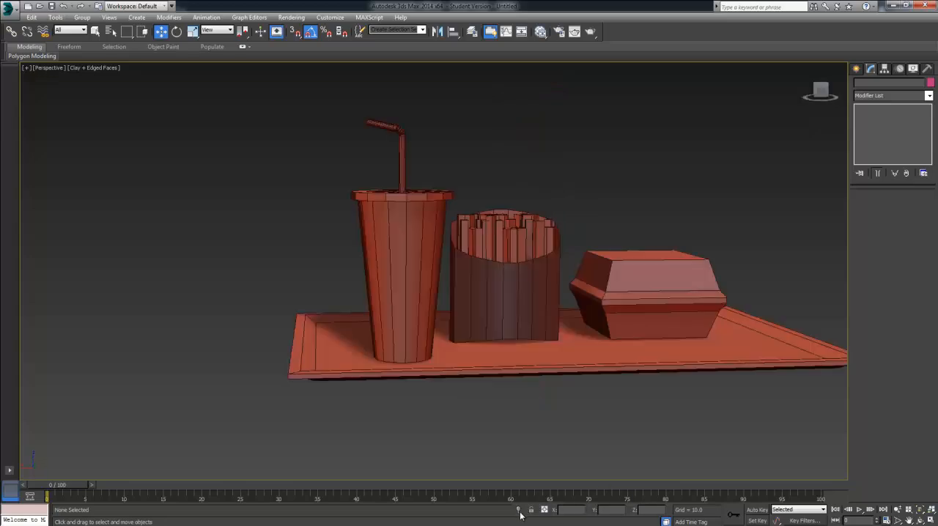
pyautogui.keyDown('alt'); pyautogui.moveTo(530, 415); pyautogui.dragTo(425, 307, button='middle'); pyautogui.keyUp('alt')
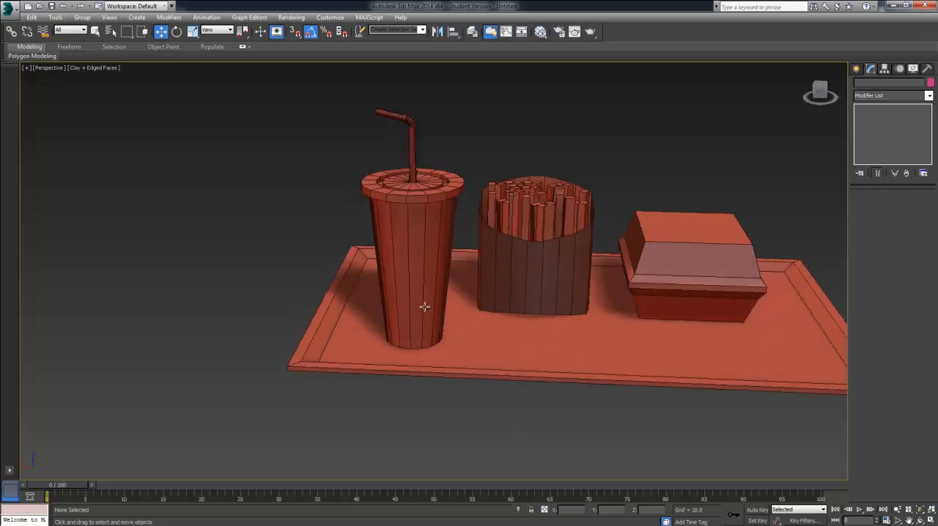
# Step: Move the drink cup further back on the tray, roughly in line with the fries carton
pyautogui.click(413, 297)
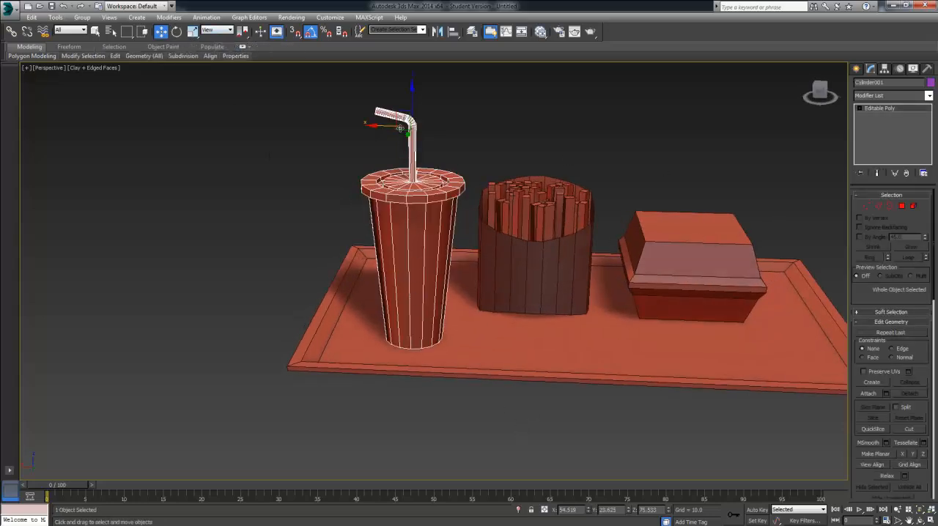
pyautogui.moveTo(401, 131); pyautogui.dragTo(400, 111)
pyautogui.click(603, 129)
pyautogui.keyDown('alt'); pyautogui.moveTo(623, 149); pyautogui.dragTo(666, 170, button='middle'); pyautogui.keyUp('alt')
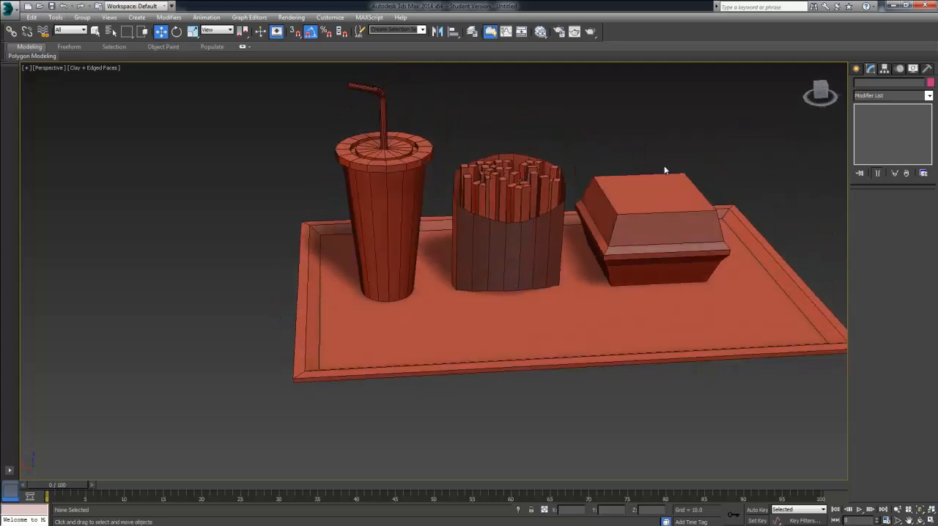
# Step: Create a torus around the middle of the tray with radii of about 56 and 33, 24 segments and 12 sides
pyautogui.click(857, 69)
pyautogui.moveTo(715, 147)
pyautogui.keyDown('alt'); pyautogui.mouseDown(button='middle')
pyautogui.moveTo(691, 130)
pyautogui.moveTo(716, 170)
pyautogui.moveTo(721, 147)
pyautogui.moveTo(709, 148)
pyautogui.mouseUp(button='middle'); pyautogui.keyUp('alt')
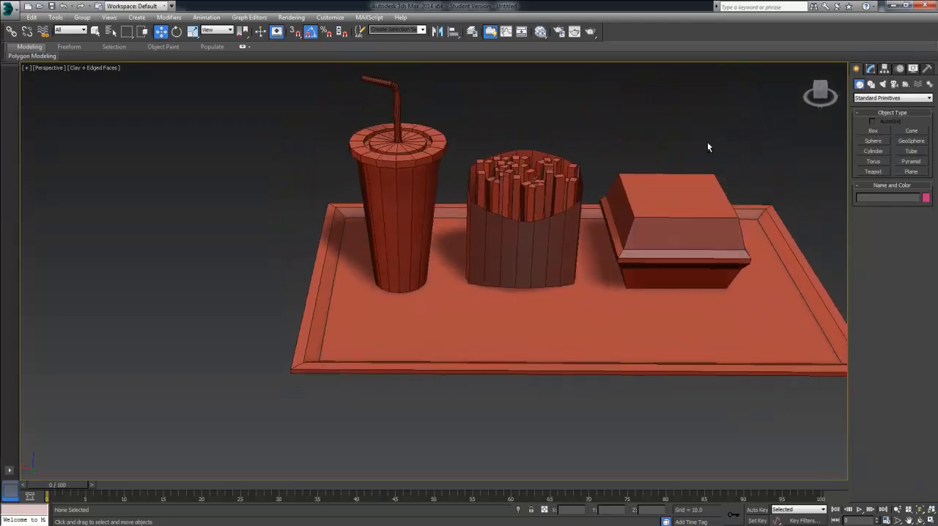
pyautogui.click(885, 161)
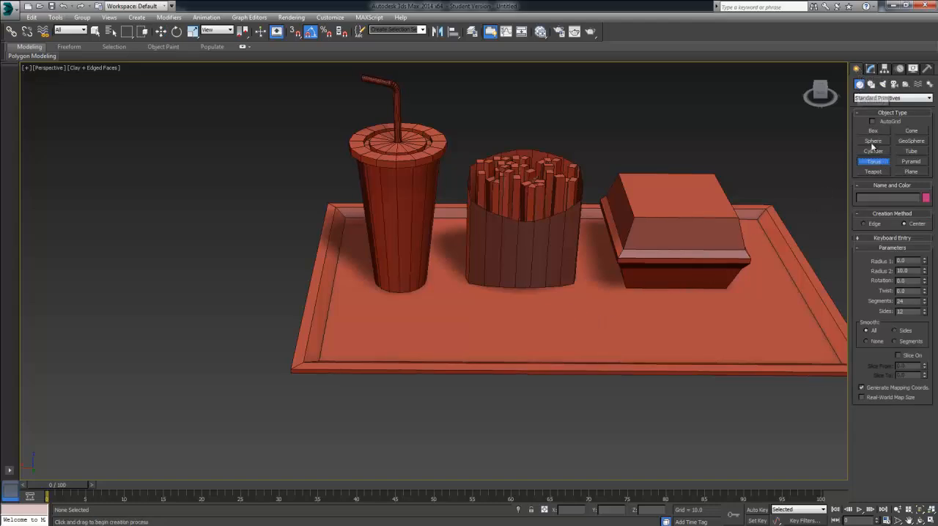
pyautogui.moveTo(531, 315); pyautogui.dragTo(506, 272)
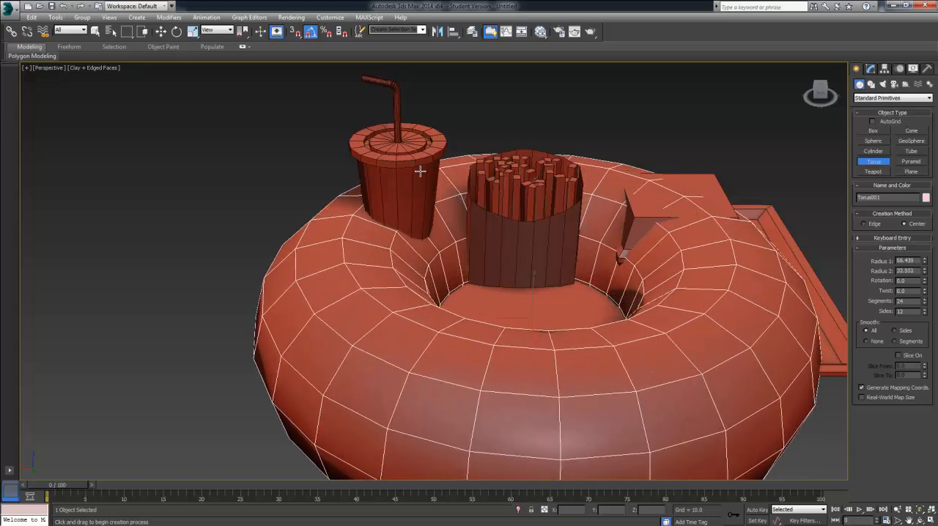
# Step: Scale the torus down uniformly to doughnut size and raise it to sit on the tray in front of the fries carton
pyautogui.click(192, 32)
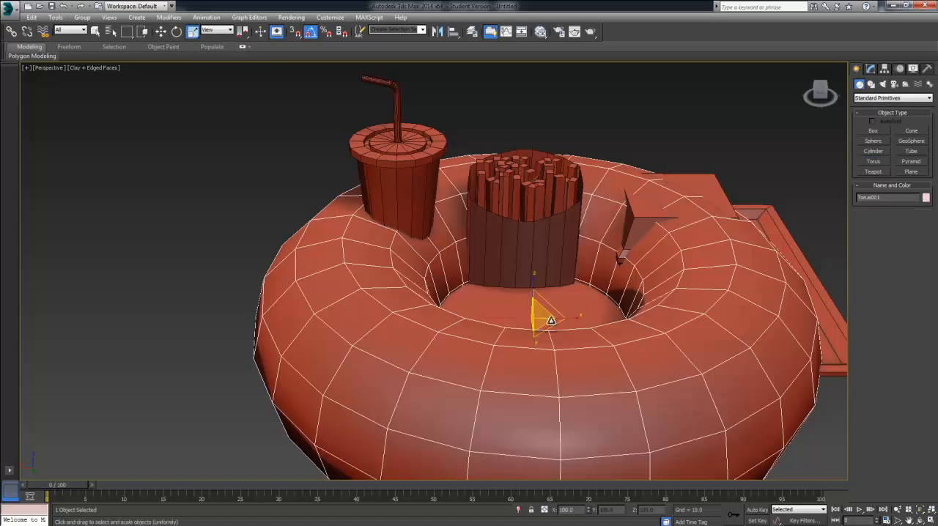
pyautogui.moveTo(551, 321); pyautogui.dragTo(500, 109)
pyautogui.click(161, 31)
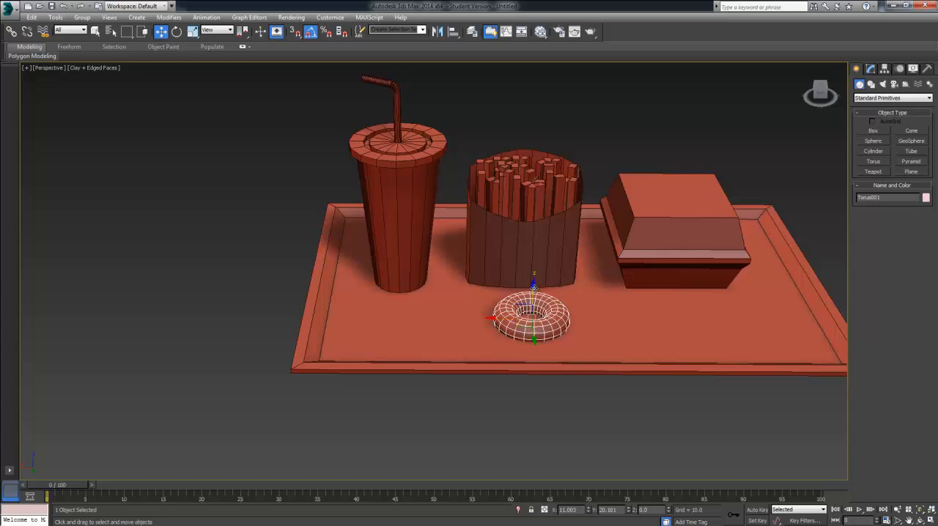
pyautogui.moveTo(534, 287); pyautogui.dragTo(534, 273)
pyautogui.click(700, 117)
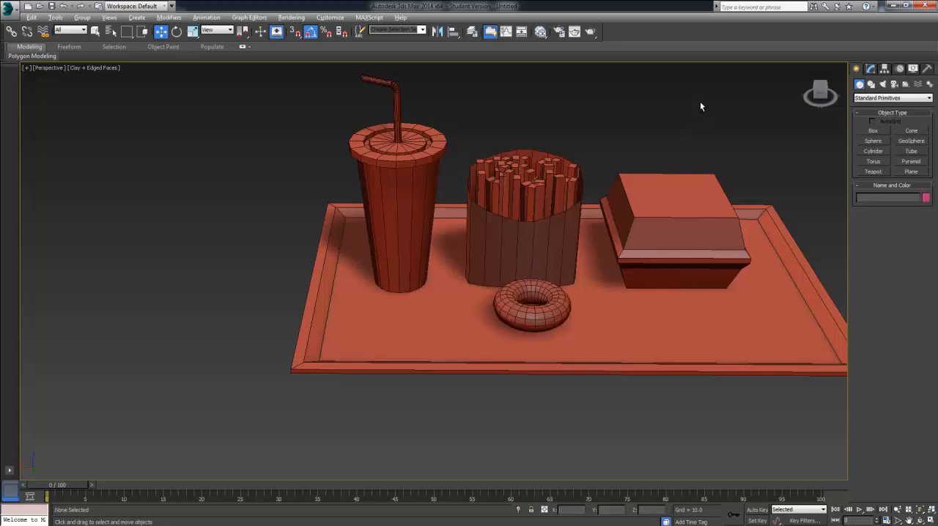
pyautogui.keyDown('alt'); pyautogui.moveTo(700, 105); pyautogui.dragTo(601, 191, button='middle'); pyautogui.keyUp('alt')
pyautogui.keyDown('alt'); pyautogui.moveTo(600, 169); pyautogui.dragTo(579, 221, button='middle'); pyautogui.keyUp('alt')
pyautogui.click(553, 231)
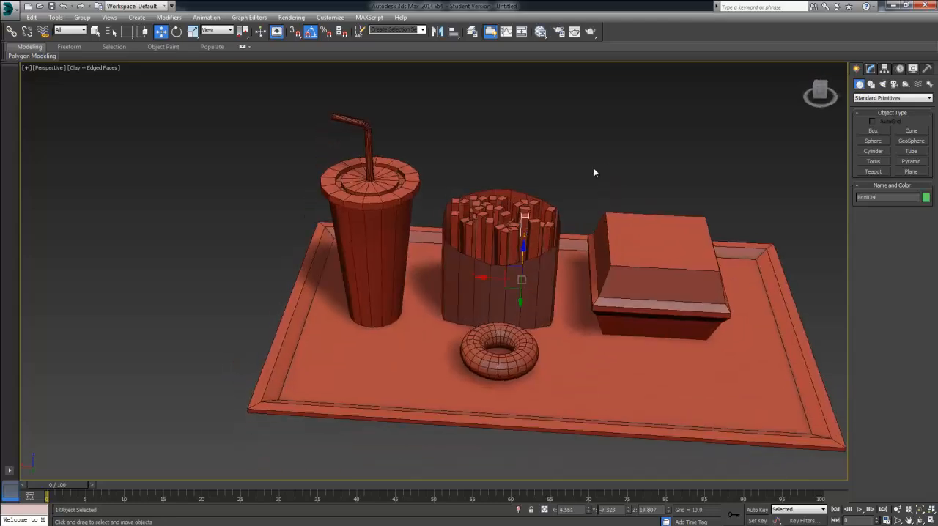
pyautogui.click(667, 189)
pyautogui.keyDown('alt'); pyautogui.moveTo(668, 188); pyautogui.dragTo(645, 275, button='middle'); pyautogui.keyUp('alt')
pyautogui.click(515, 337)
pyautogui.click(681, 227)
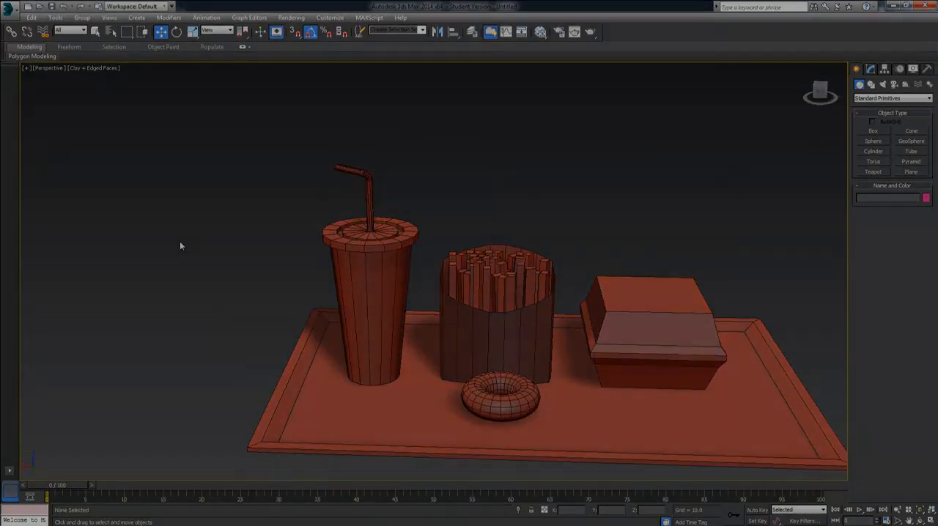